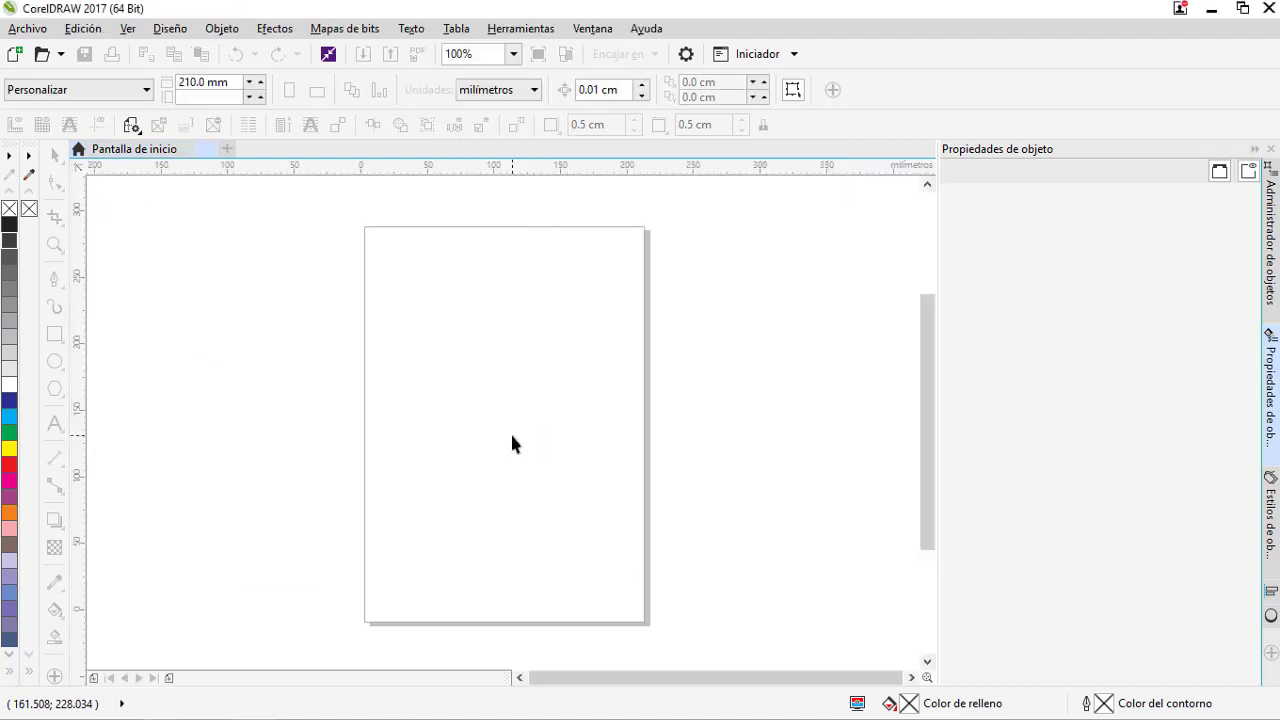
Draw a circle about 110 mm in diameter on the page and place a copy of it beside it.
key("F7")
mouse_move(409, 297)
left_mouse_down()
mouse_move(722, 609)
mouse_move(703, 591)
left_mouse_up()
left_click(55, 156)
left_click_drag(556, 443, 385, 408)
right_click(691, 412)
left_click_drag(385, 408, 779, 412)
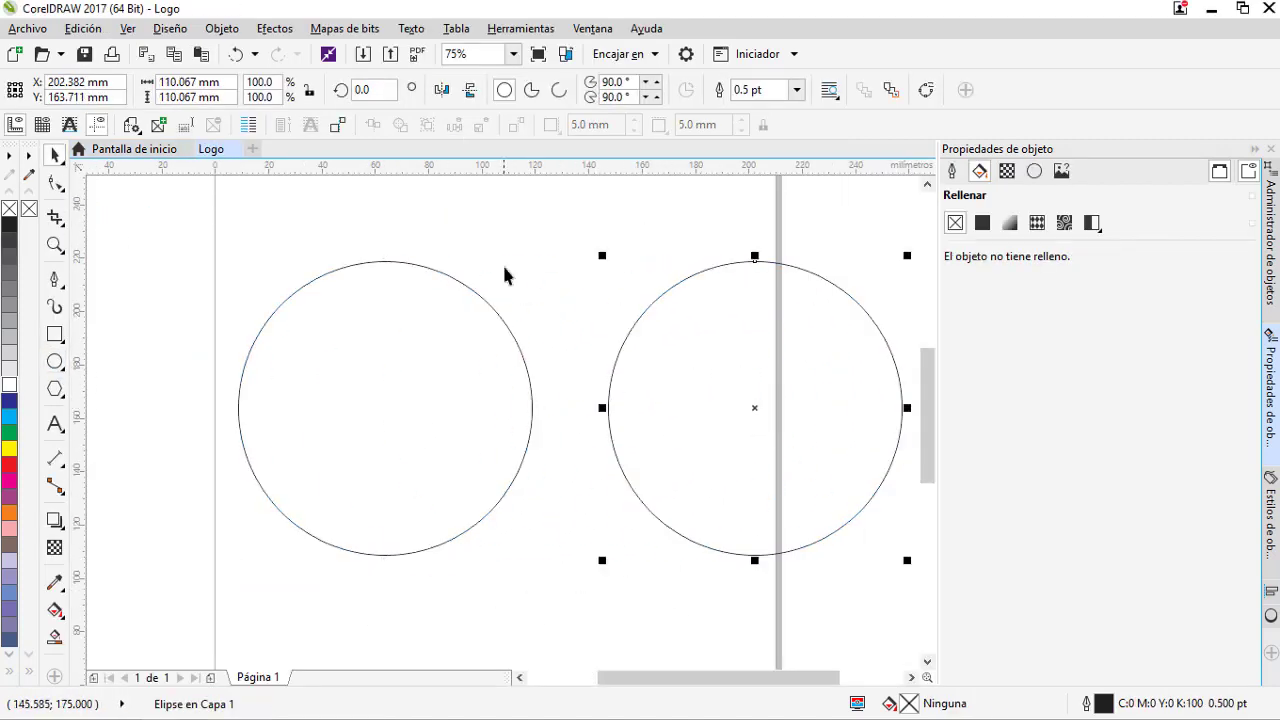
Make a flattened copy of the left circle as an ellipse about 101 × 48 mm, placed in the circle's lower half.
left_click_drag(385, 256, 381, 335)
right_click(381, 335)
left_click_drag(372, 393, 370, 455)
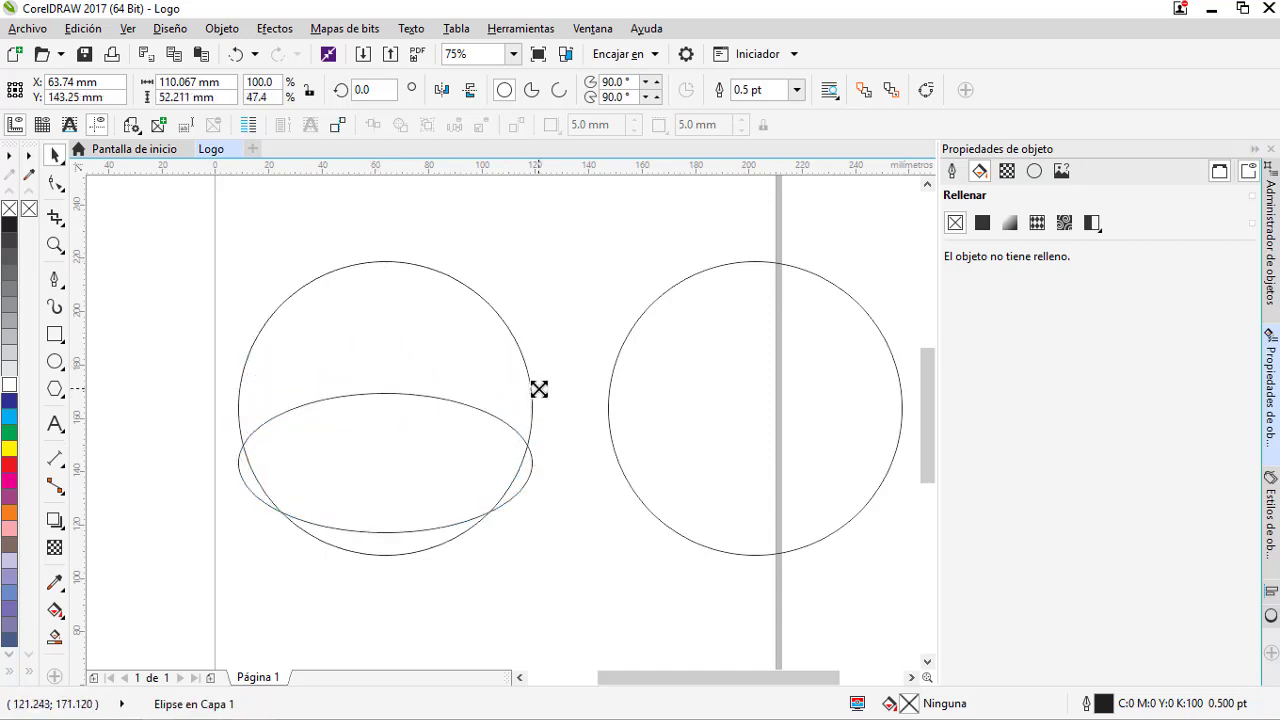
left_click_drag(539, 389, 527, 393)
left_click_drag(400, 471, 398, 482)
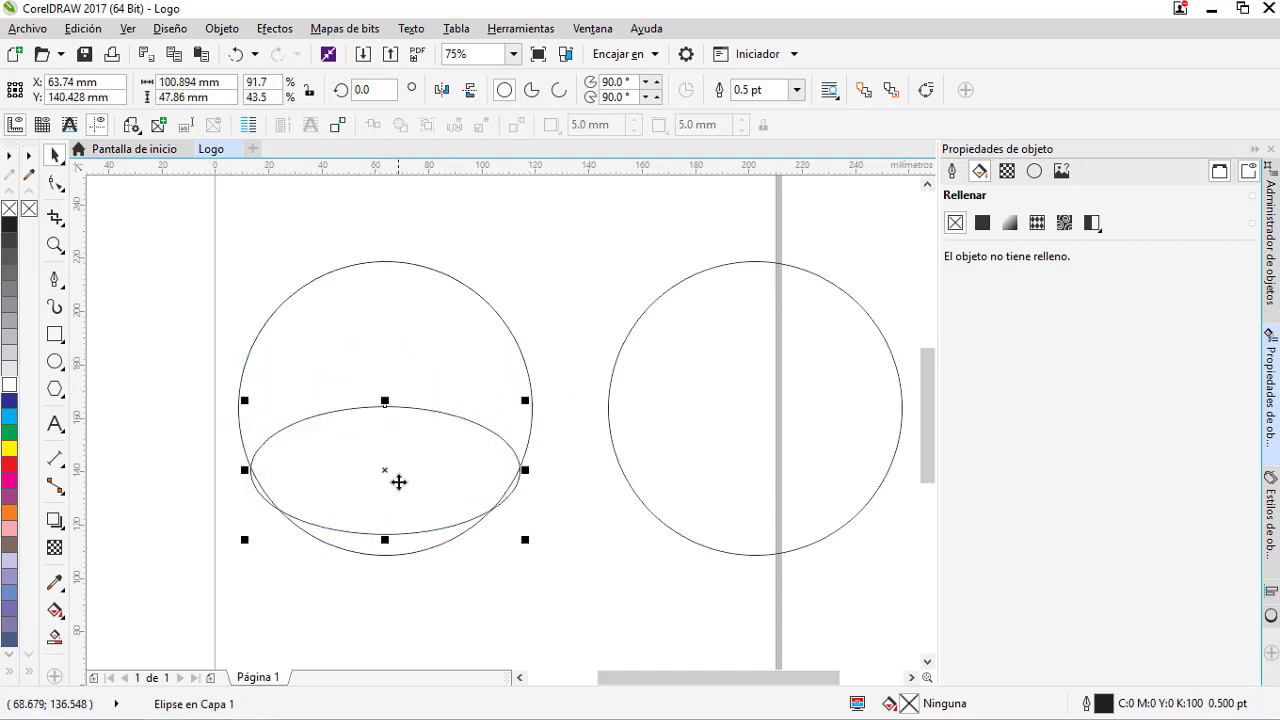
Cut the ellipse out of the left circle with Simplify and move the ellipse away over the right circle.
left_click(405, 380, "shift")
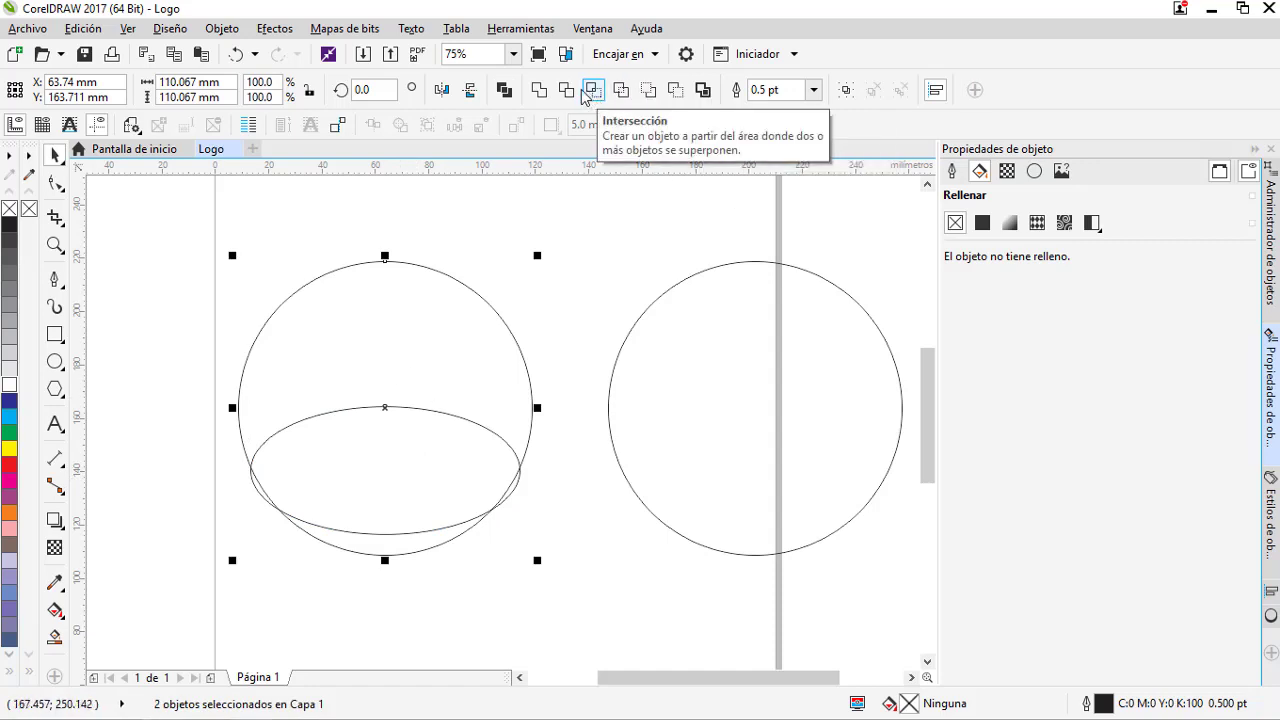
left_click(622, 92)
left_click(462, 382)
left_click(404, 449)
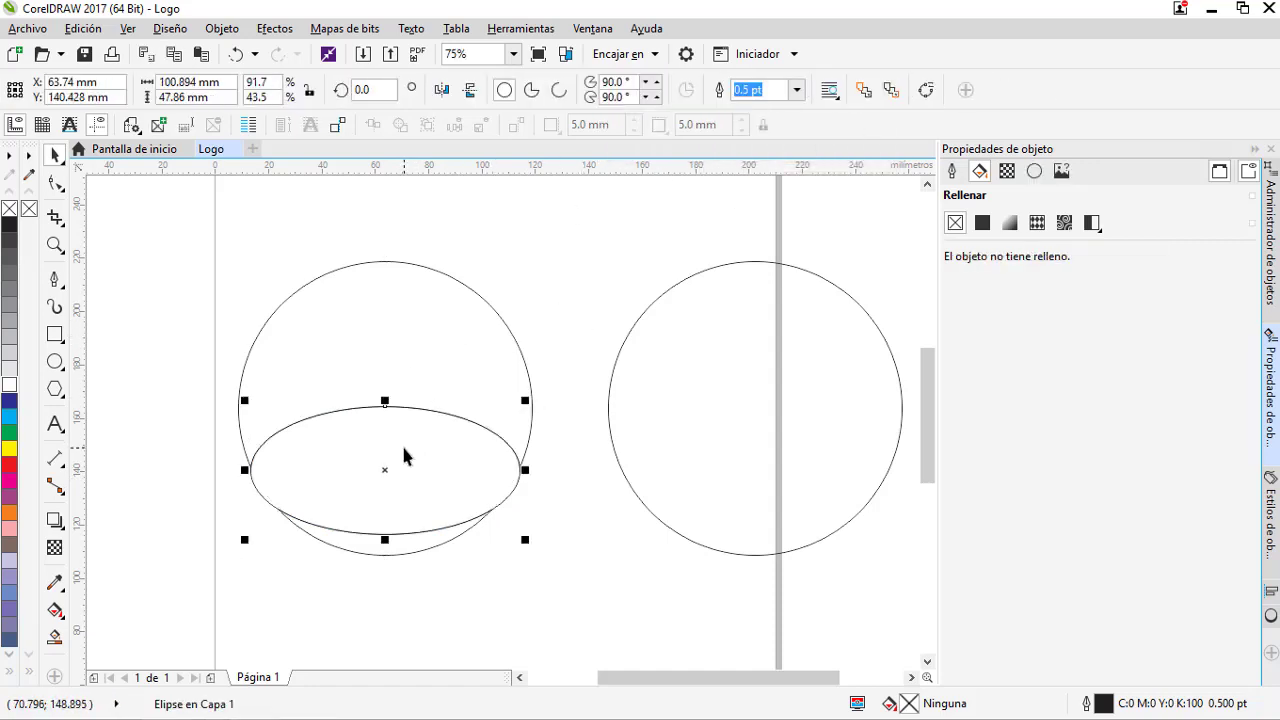
left_click_drag(372, 458, 705, 458)
Delete the upper part's nodes from the cut circle, keeping only the lower crescent, and delete the ellipse.
double_click(350, 361)
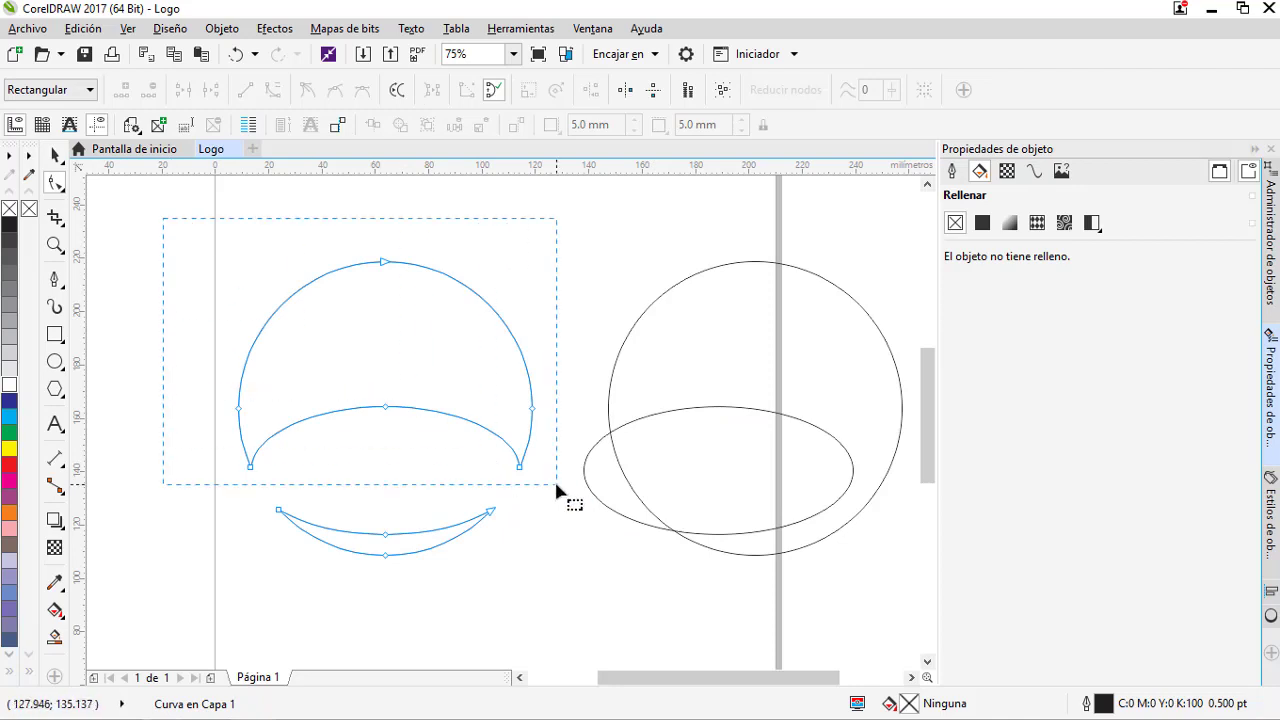
left_click_drag(557, 490, 551, 486)
key("Delete")
key("space")
left_click(604, 473)
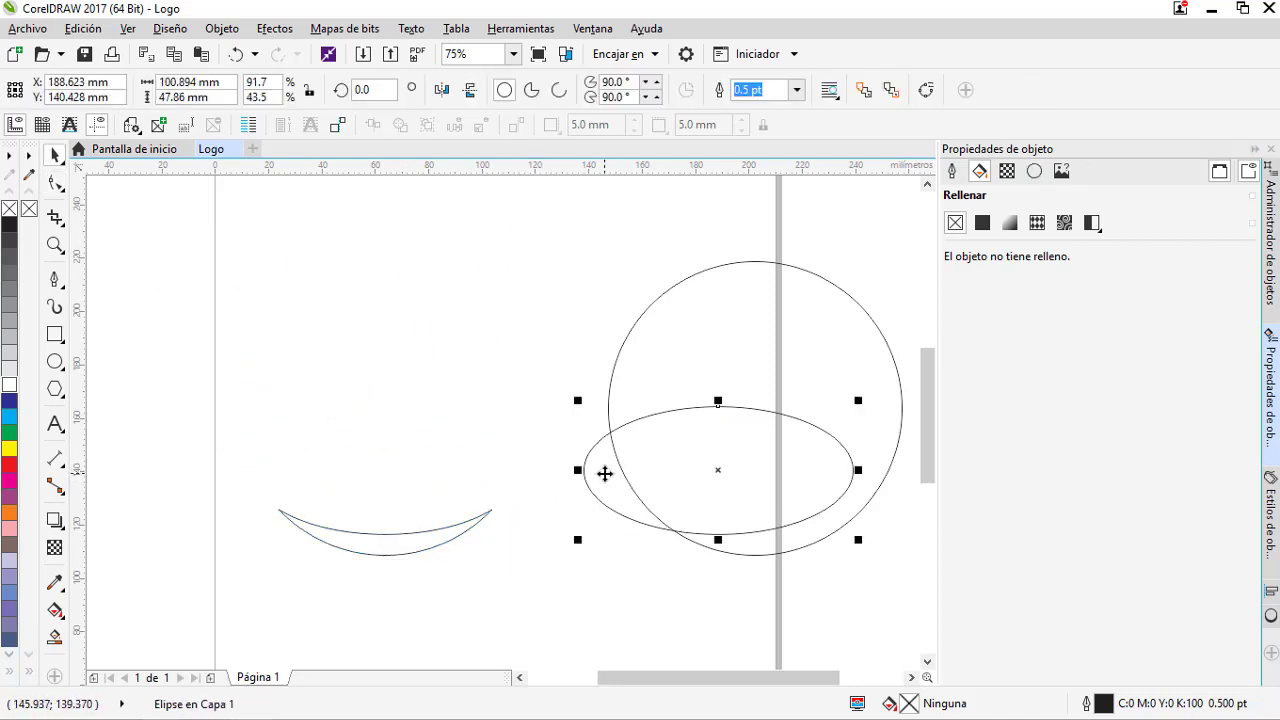
key("Delete")
Copy the right circle onto the crescent so that their lower edges coincide.
left_click_drag(714, 410, 343, 409)
right_click(343, 409)
left_click(372, 547, "shift")
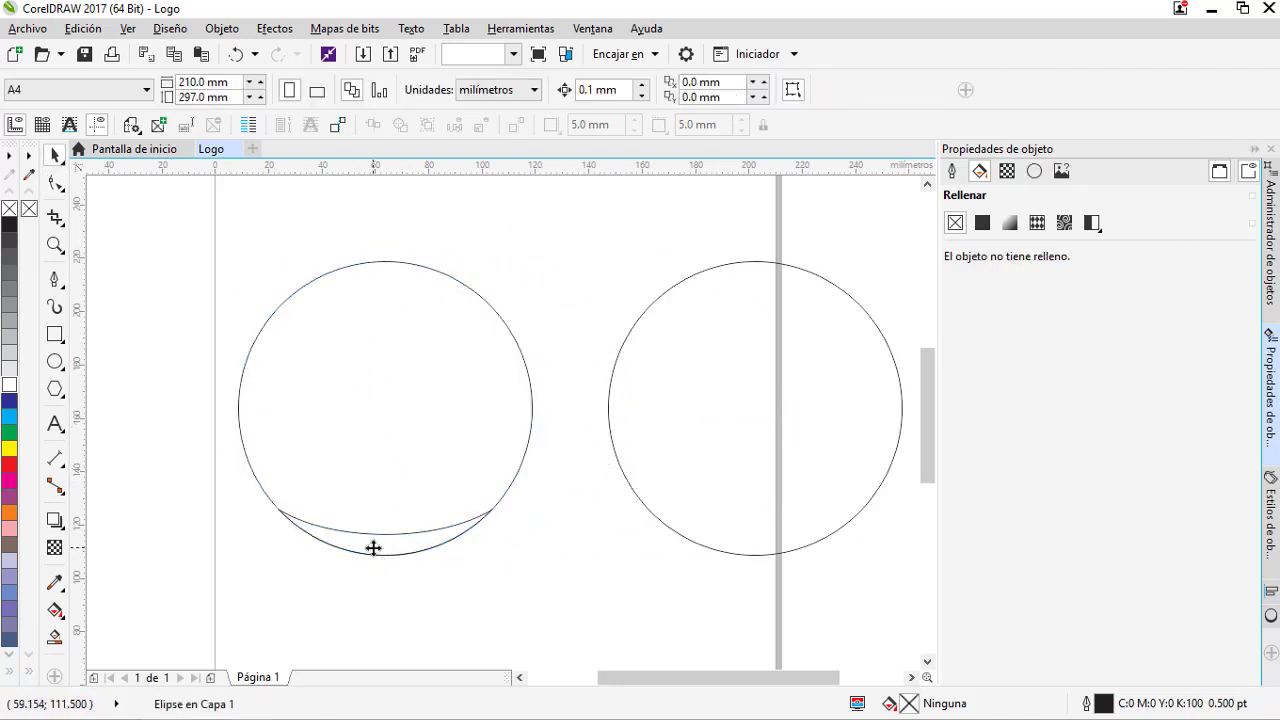
key("Escape")
Make a flattened copy of the left circle as an ellipse about 110.8 × 49.7 mm, centred slightly below the circle's centre.
left_click(408, 407)
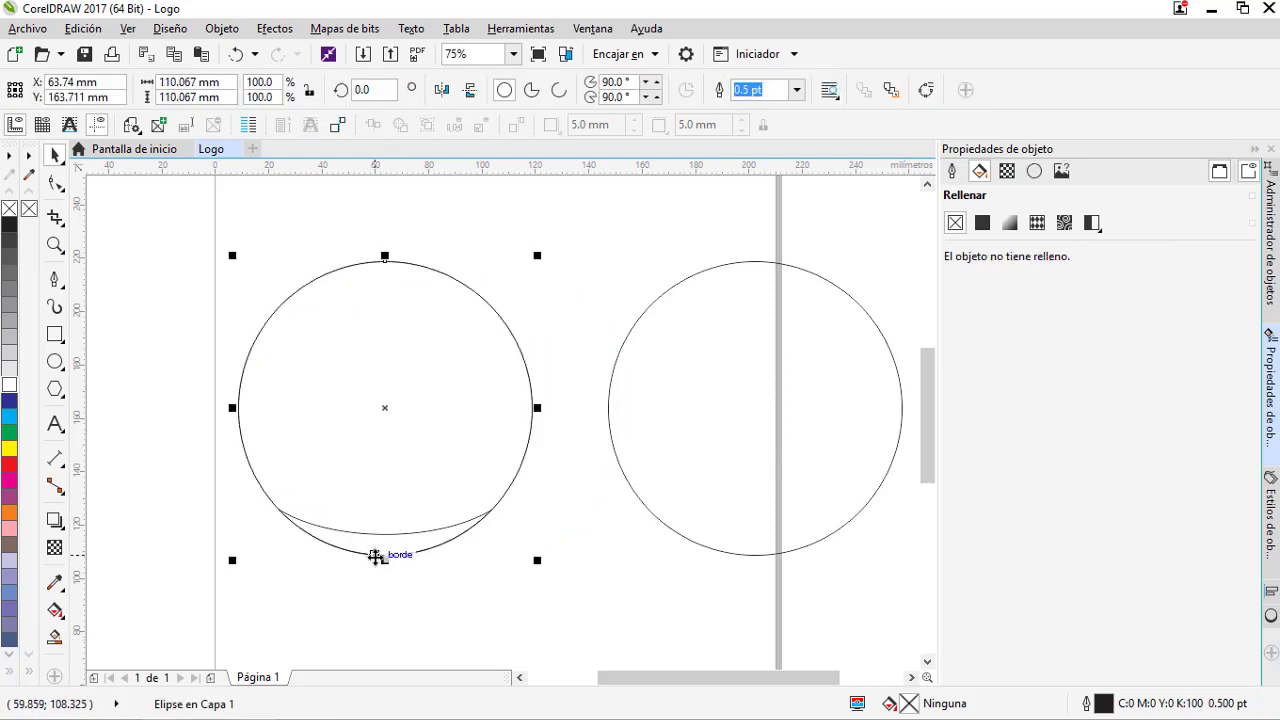
left_click_drag(377, 557, 390, 478)
scroll(553, 298, "up", 7)
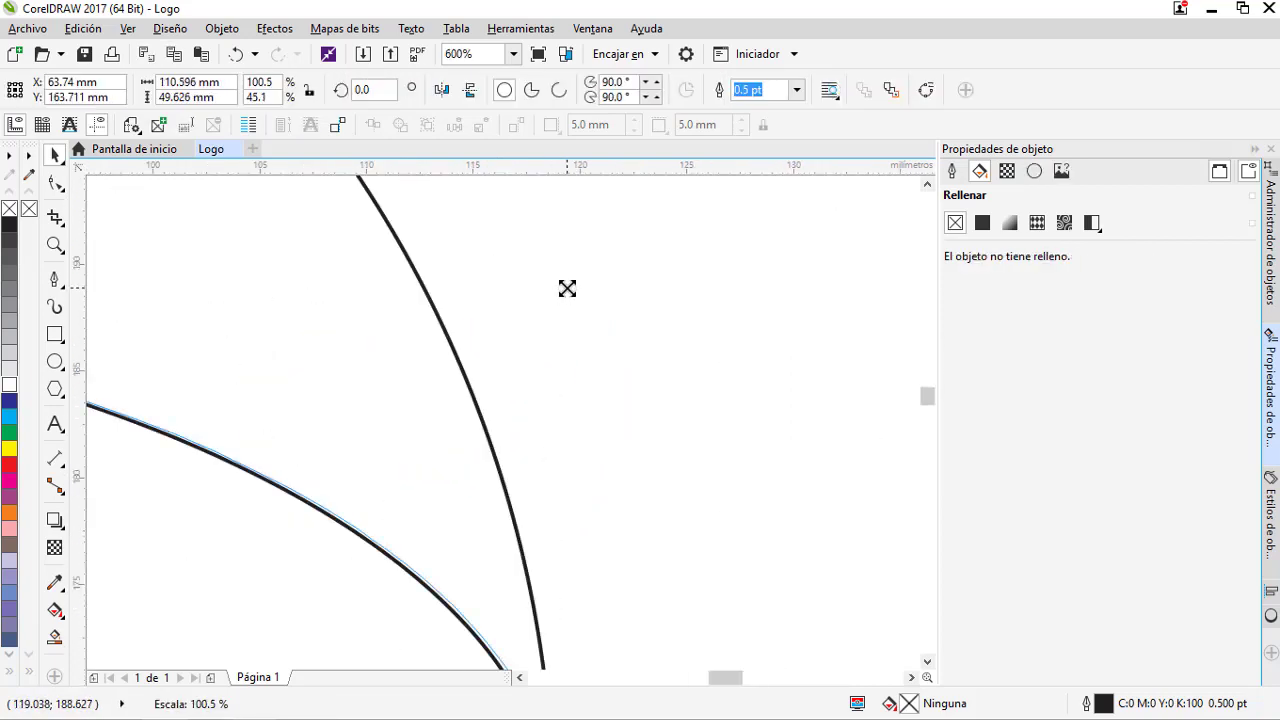
scroll(567, 288, "down", 7)
left_click_drag(515, 369, 515, 386)
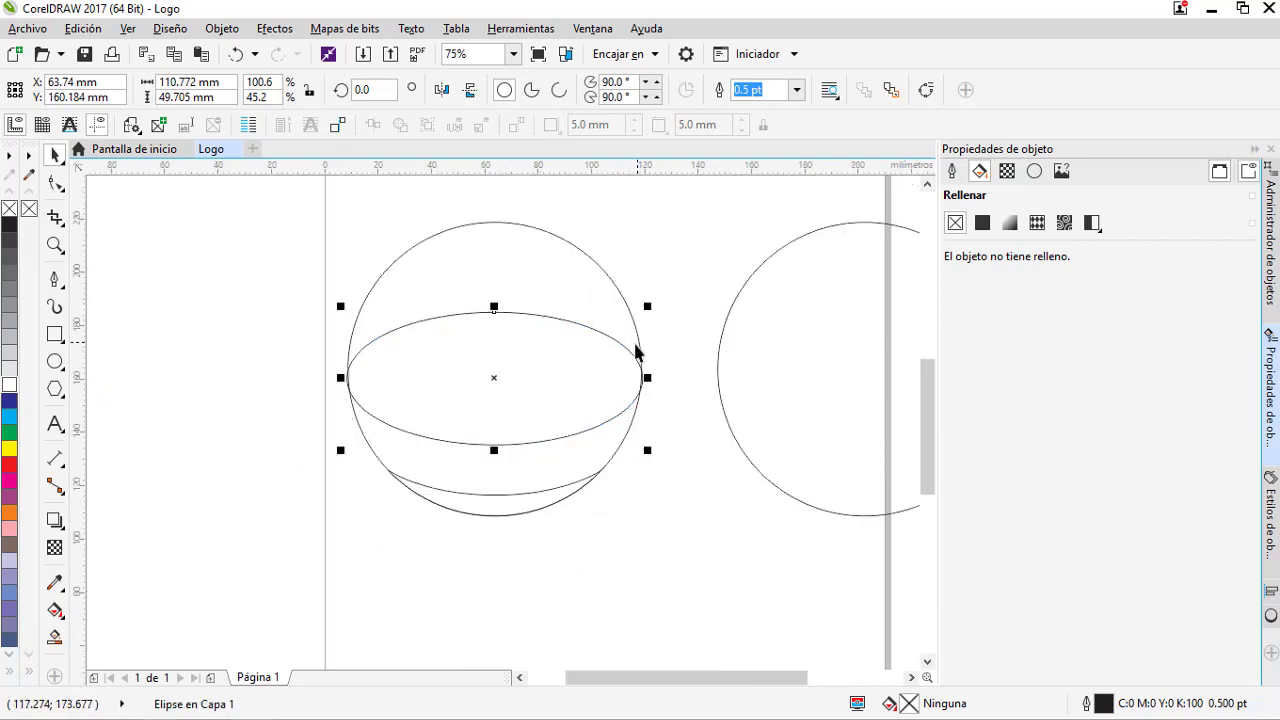
scroll(457, 423, "down", 1)
scroll(432, 358, "up", 1)
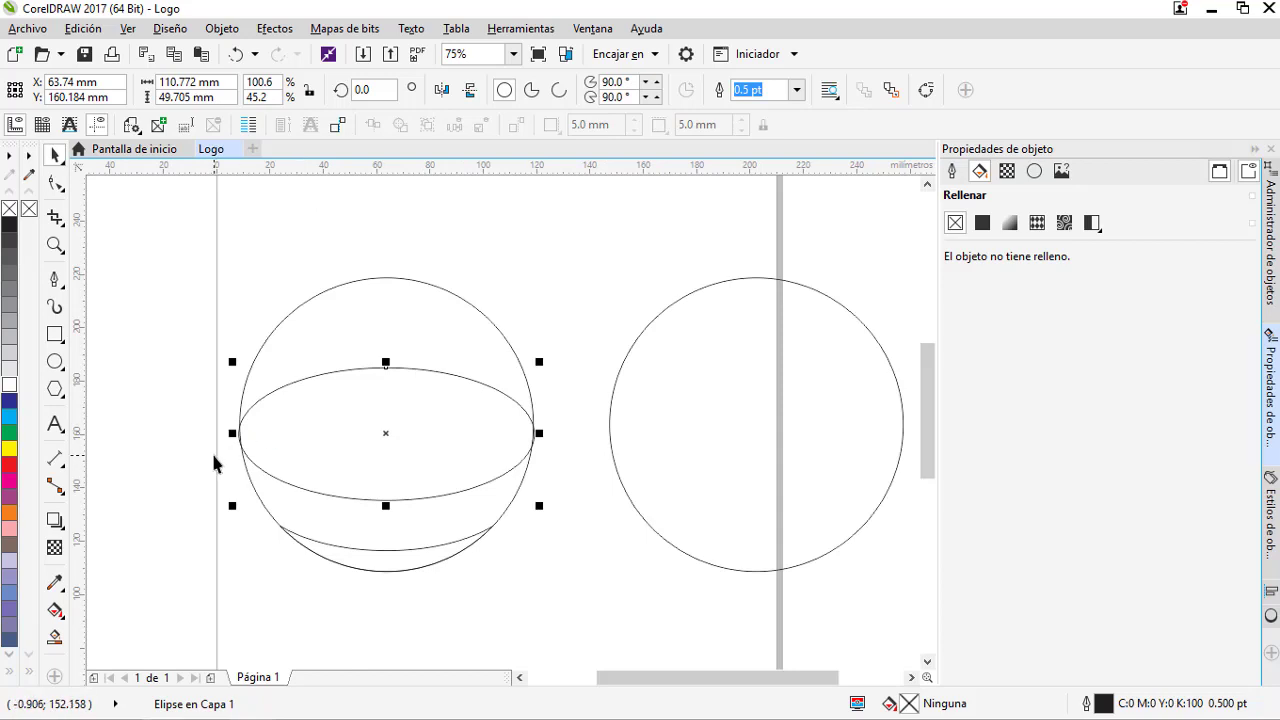
Copy the ellipse straight up and stretch the copy's height until its upper edge reaches just past the circle's top.
left_click_drag(416, 470, 417, 397)
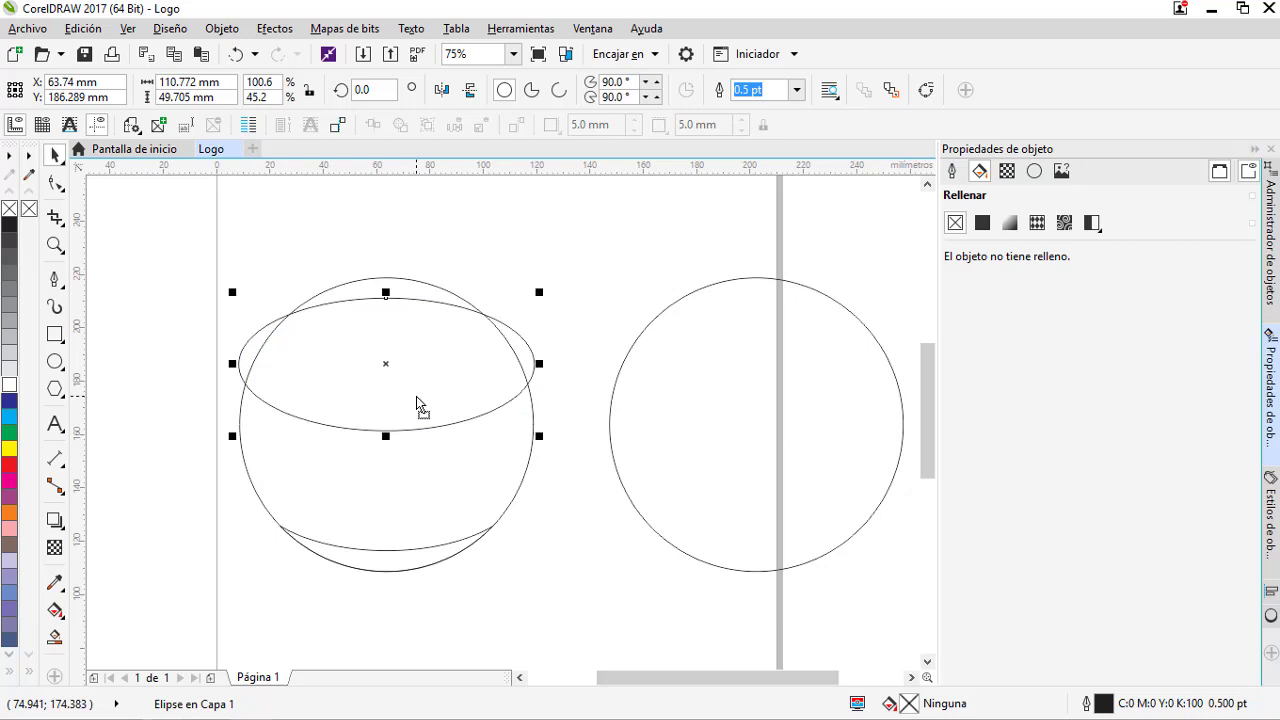
key("ctrl+z")
left_click_drag(409, 471, 509, 340)
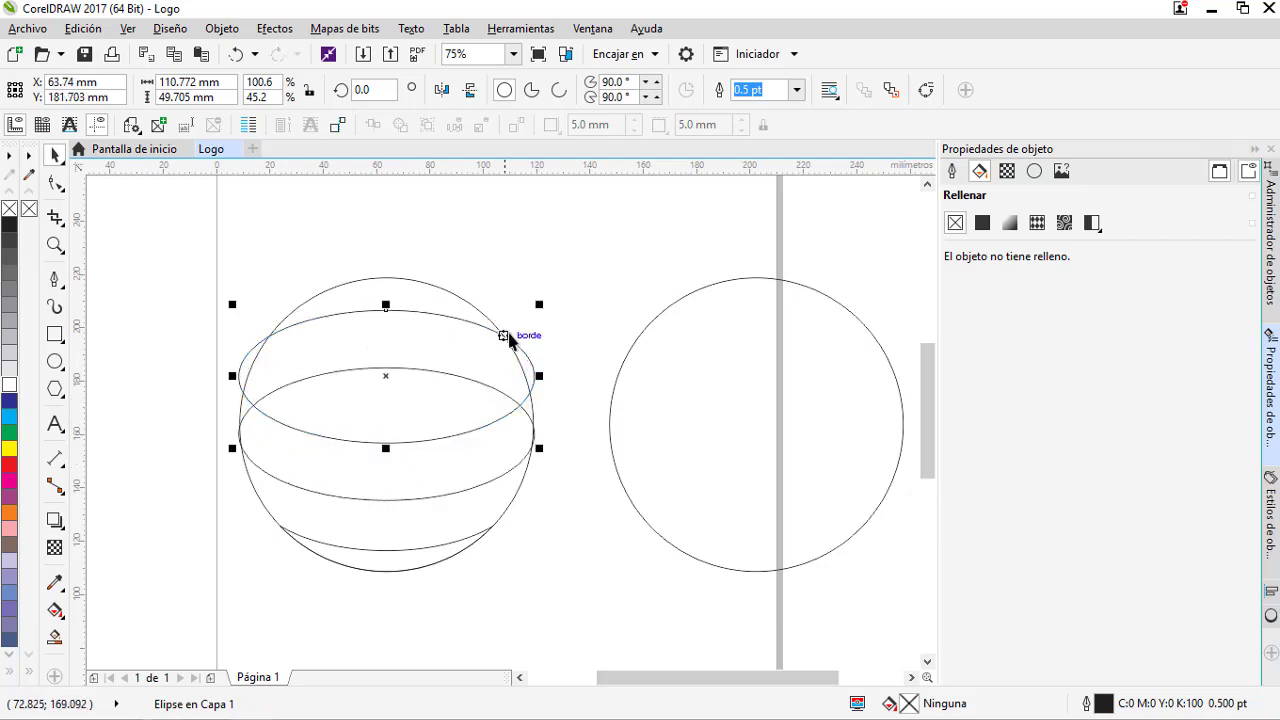
left_click_drag(385, 304, 386, 264)
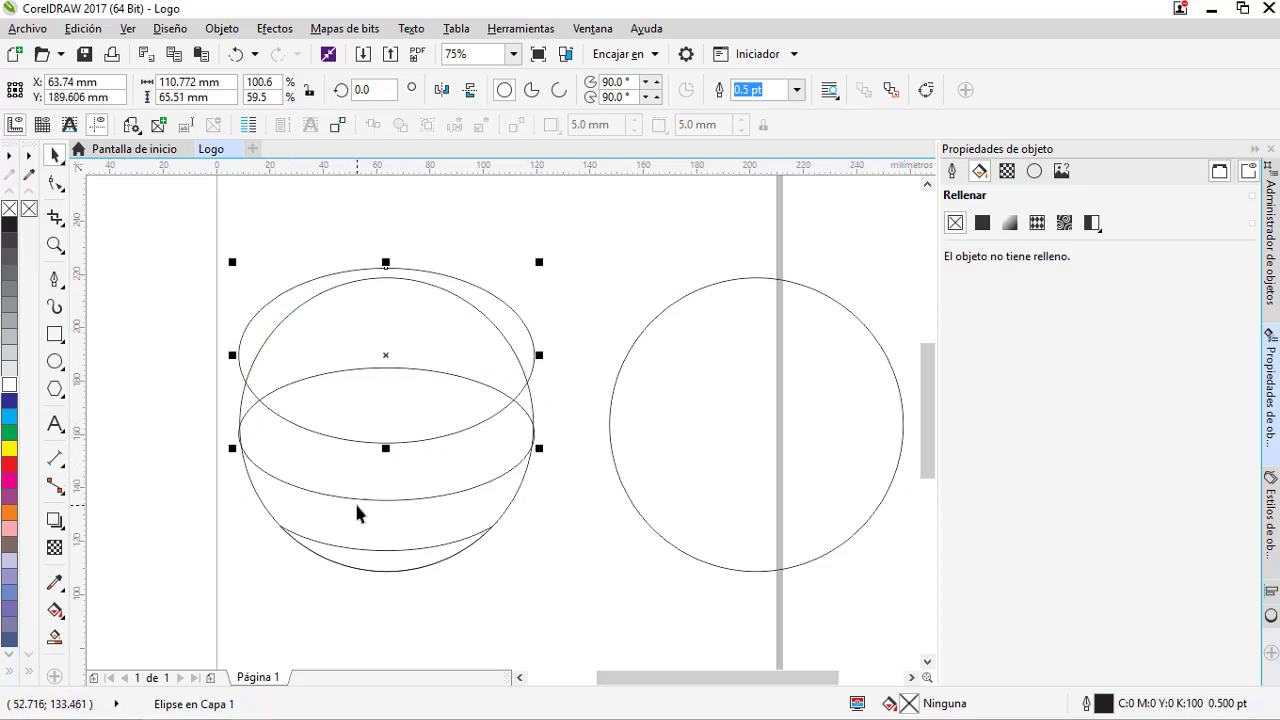
scroll(386, 264, "up", 2)
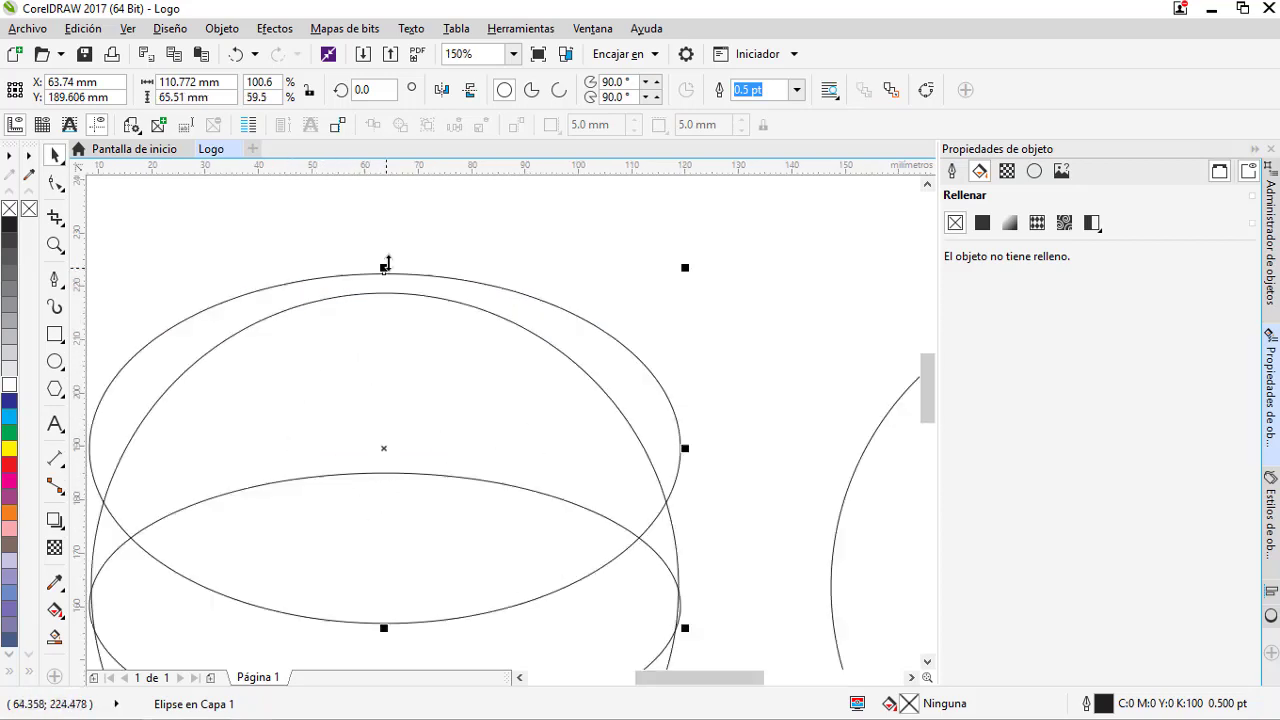
left_click_drag(387, 279, 391, 313)
scroll(393, 309, "down", 2)
Cut the upper ellipse out of the left circle with Back Minus Front and select the remaining middle ellipse.
left_click(537, 434, "shift")
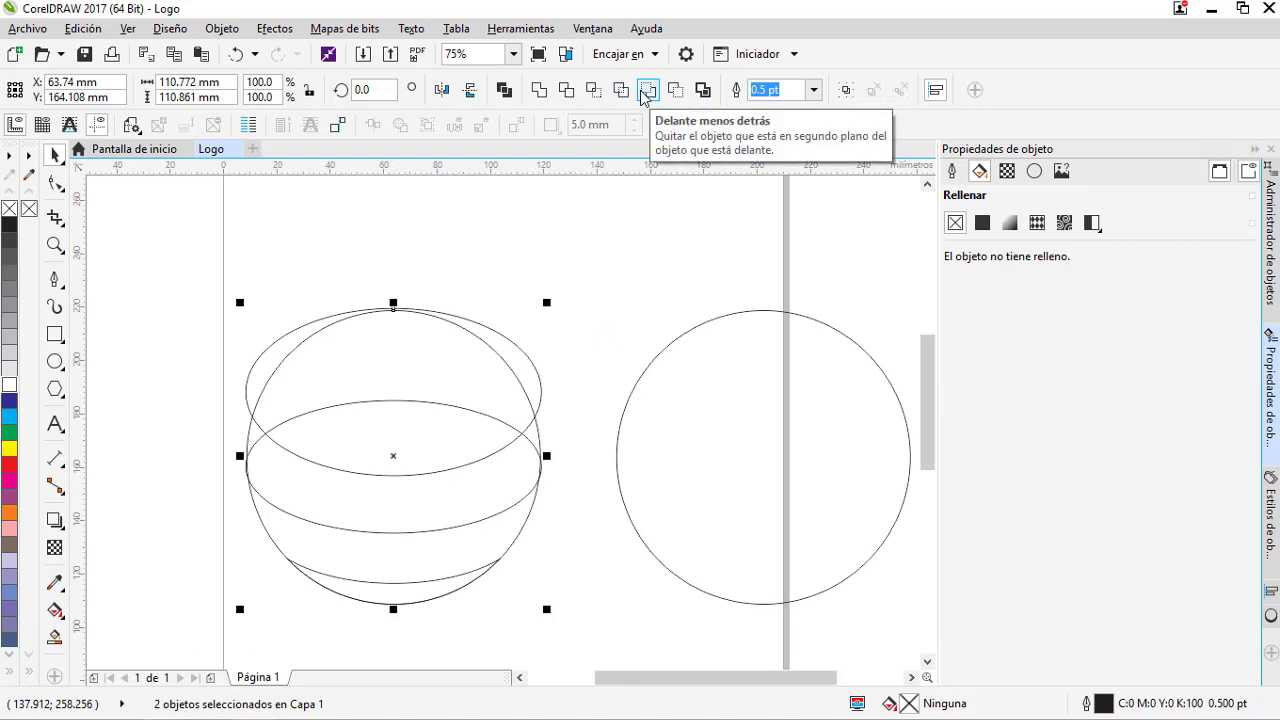
left_click(619, 93)
key("ctrl+z")
left_click(672, 91)
left_click(521, 290)
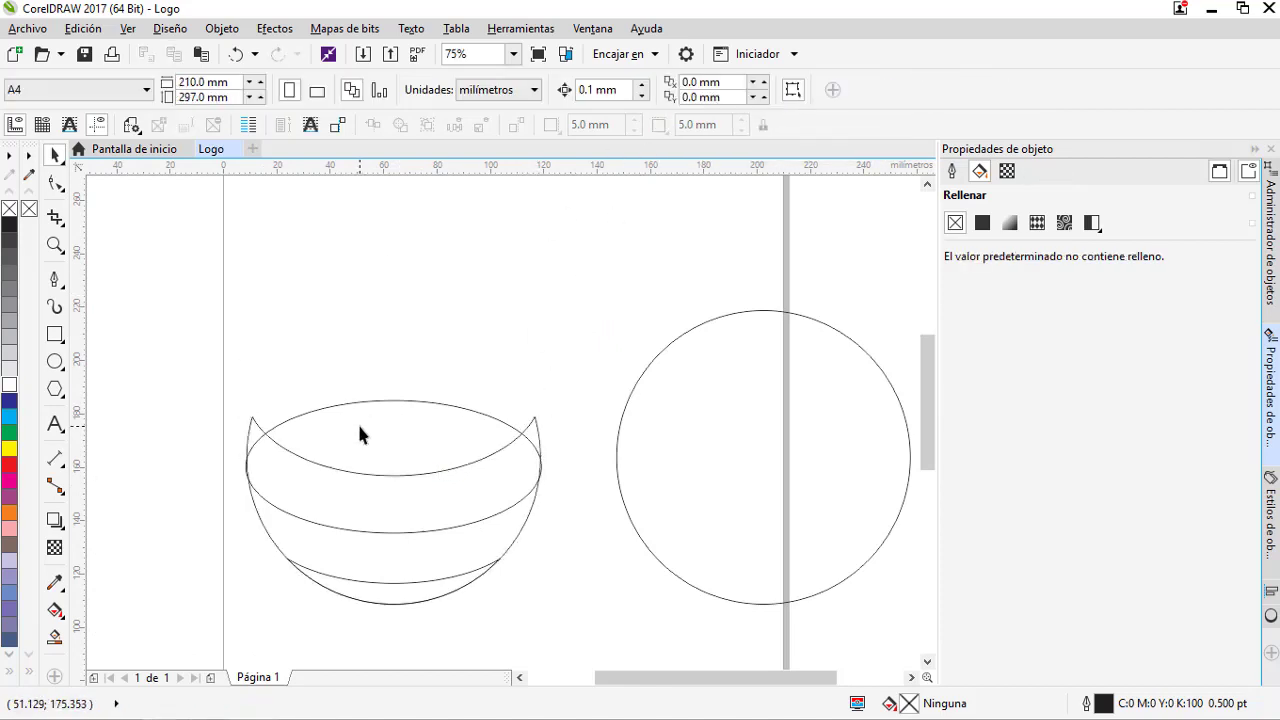
left_click(362, 430)
left_click_drag(377, 435, 377, 378)
key("ctrl+z")
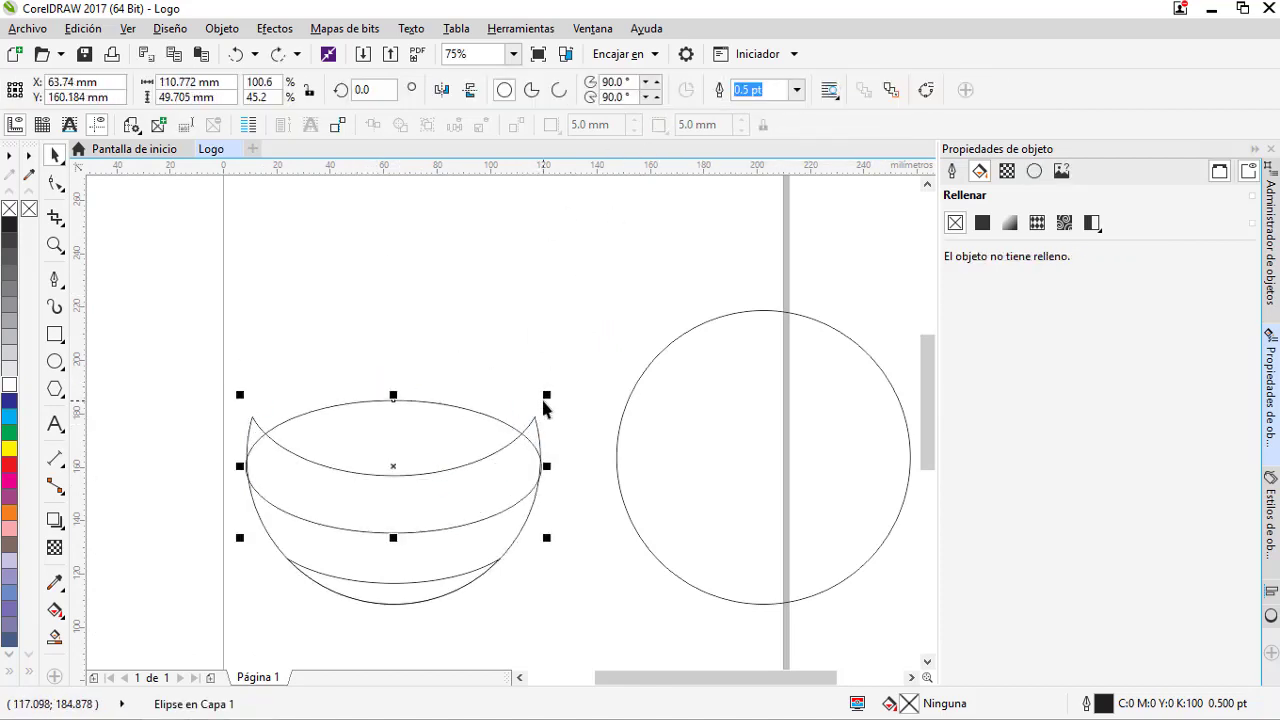
mouse_move(548, 395)
left_mouse_down()
mouse_move(583, 374)
mouse_move(565, 386)
left_mouse_up()
key("ctrl+z")
left_click_drag(394, 395, 395, 337)
key("ctrl+z")
Enlarge the middle ellipse to about 128.6 × 62.1 mm, shift it slightly up, and select it together with the cut circle.
left_click_drag(545, 395, 569, 378)
left_click_drag(464, 417, 452, 409)
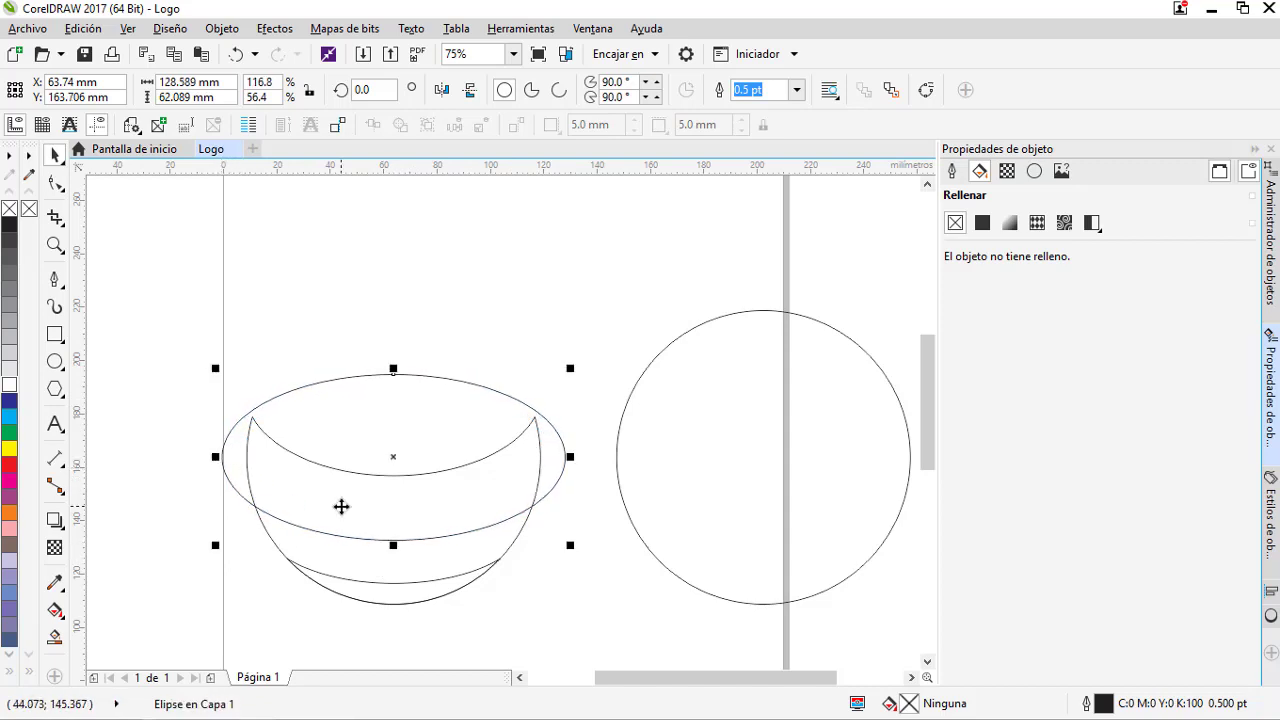
key("Up")
key("Up")
key("Up")
key("Up")
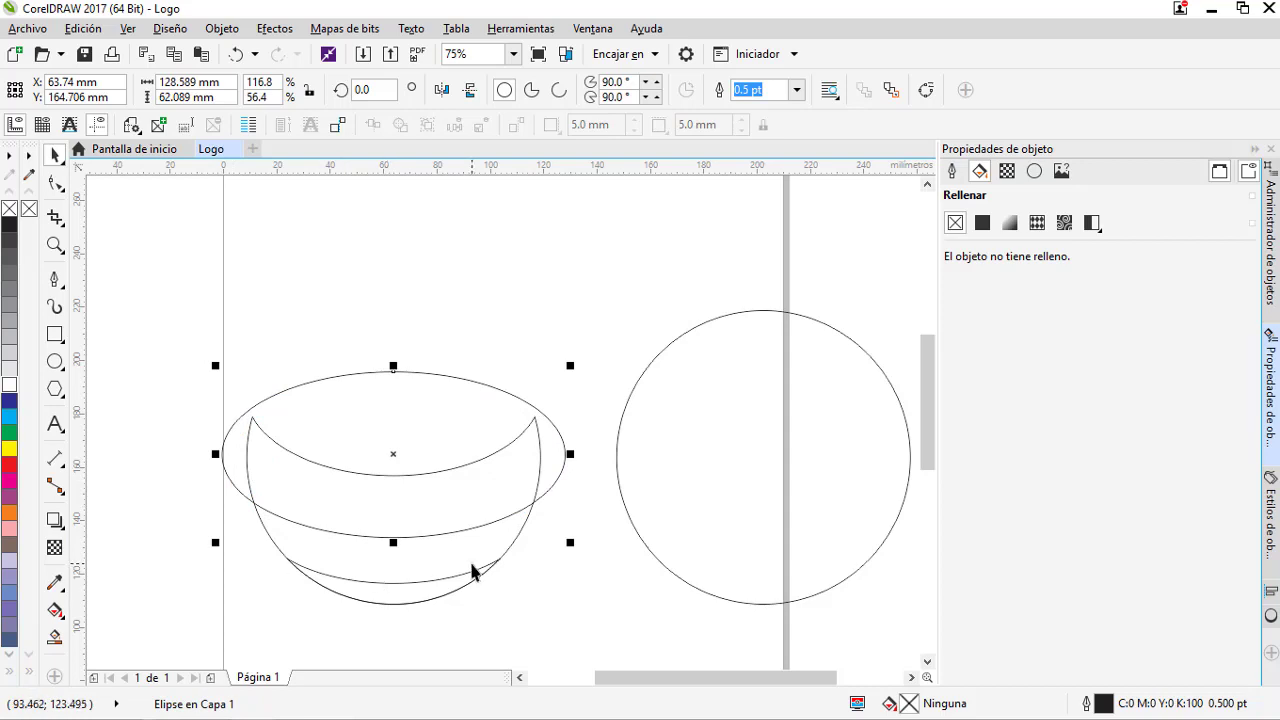
left_click_drag(433, 501, 535, 491)
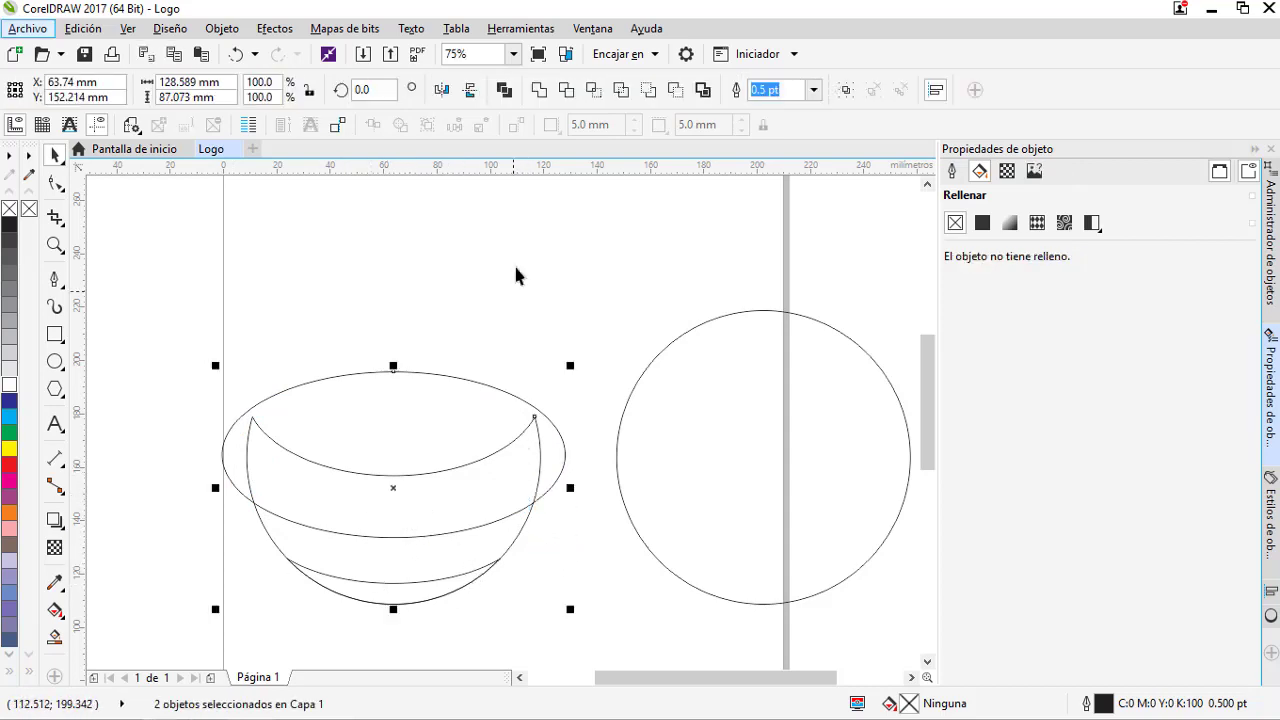
left_click(624, 91)
key("ctrl+z")
left_click(650, 92)
key("ctrl+z")
left_click(678, 93)
key("ctrl+z")
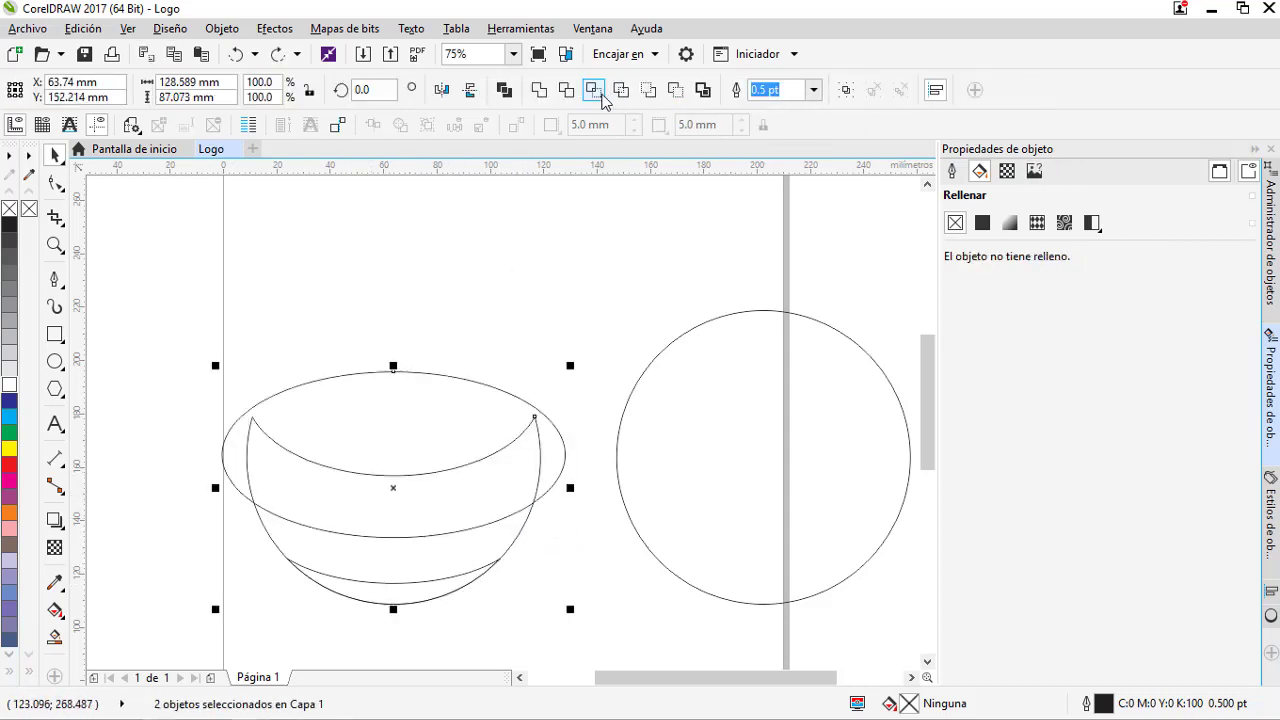
Intersect the ellipse with the cut circle to form the middle band, and delete both source shapes.
left_click(600, 93)
left_click(557, 229)
left_click_drag(393, 457, 393, 272)
left_click_drag(368, 566, 146, 566)
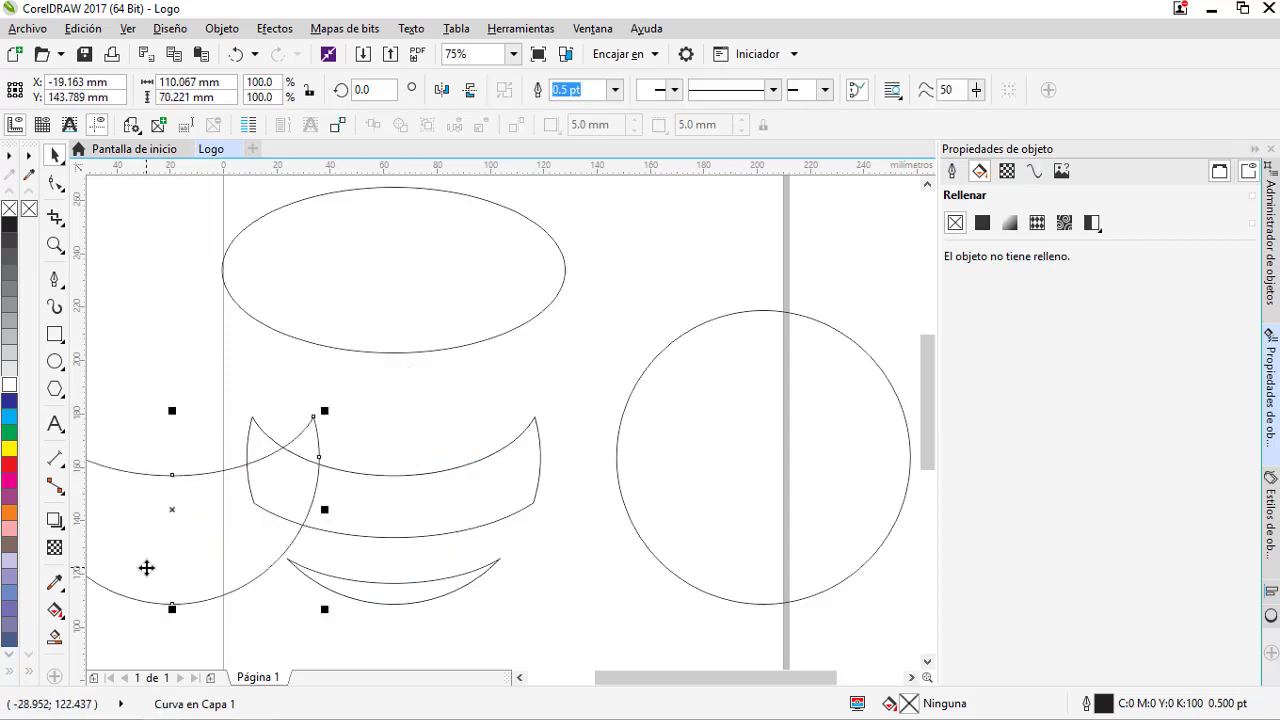
key("Delete")
left_click(411, 320)
key("Delete")
Copy the right circle over the middle band and the lower crescent, aligned with their outer edges.
left_click(712, 477)
left_click_drag(712, 477, 342, 479)
right_click(342, 479)
left_click_drag(567, 580, 455, 464)
left_click(577, 377)
left_click(404, 598)
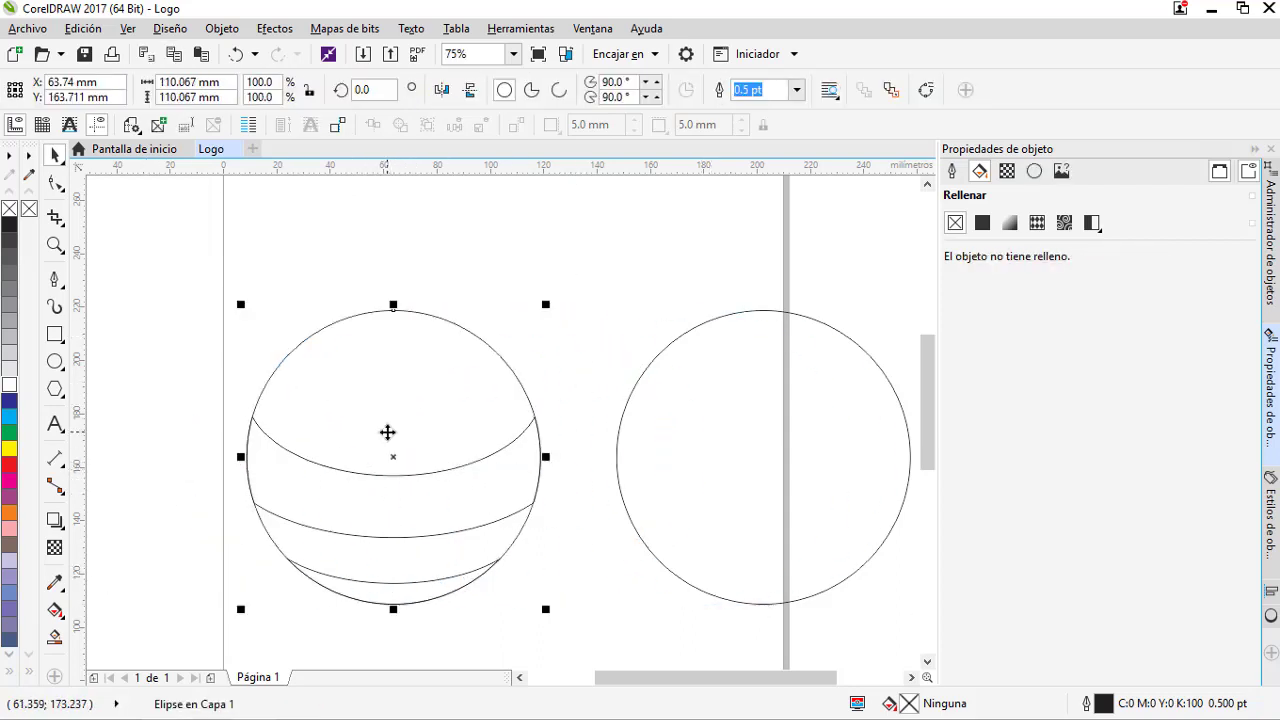
Create a small flattened ellipse from the left circle and position it at the circle's top, slightly overlapping the upper edge.
left_click_drag(545, 609, 479, 528)
left_click_drag(393, 457, 404, 363)
left_click_drag(393, 442, 400, 357)
scroll(436, 323, "up", 1)
left_click_drag(483, 296, 468, 299)
left_click_drag(371, 339, 372, 325)
scroll(418, 318, "down", 1)
Cut the small ellipse out of the left circle with Back Minus Front and copy the right circle over the result.
left_click(449, 329, "shift")
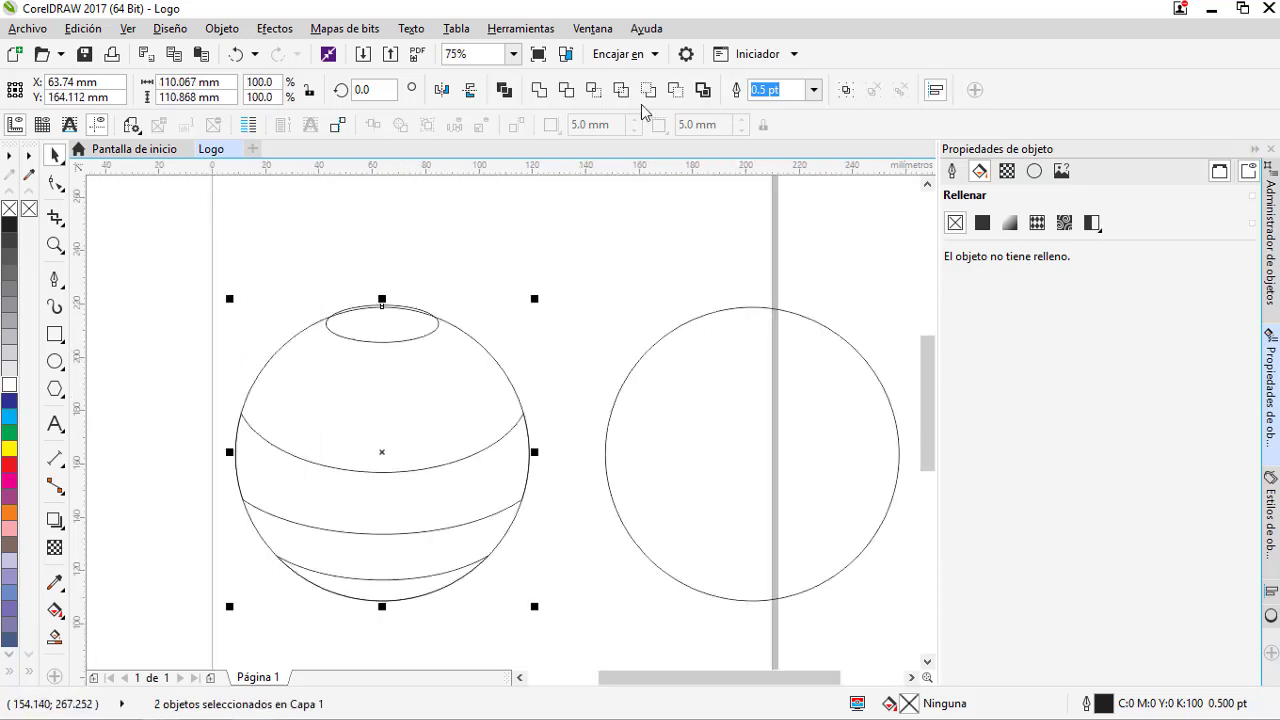
left_click(675, 90)
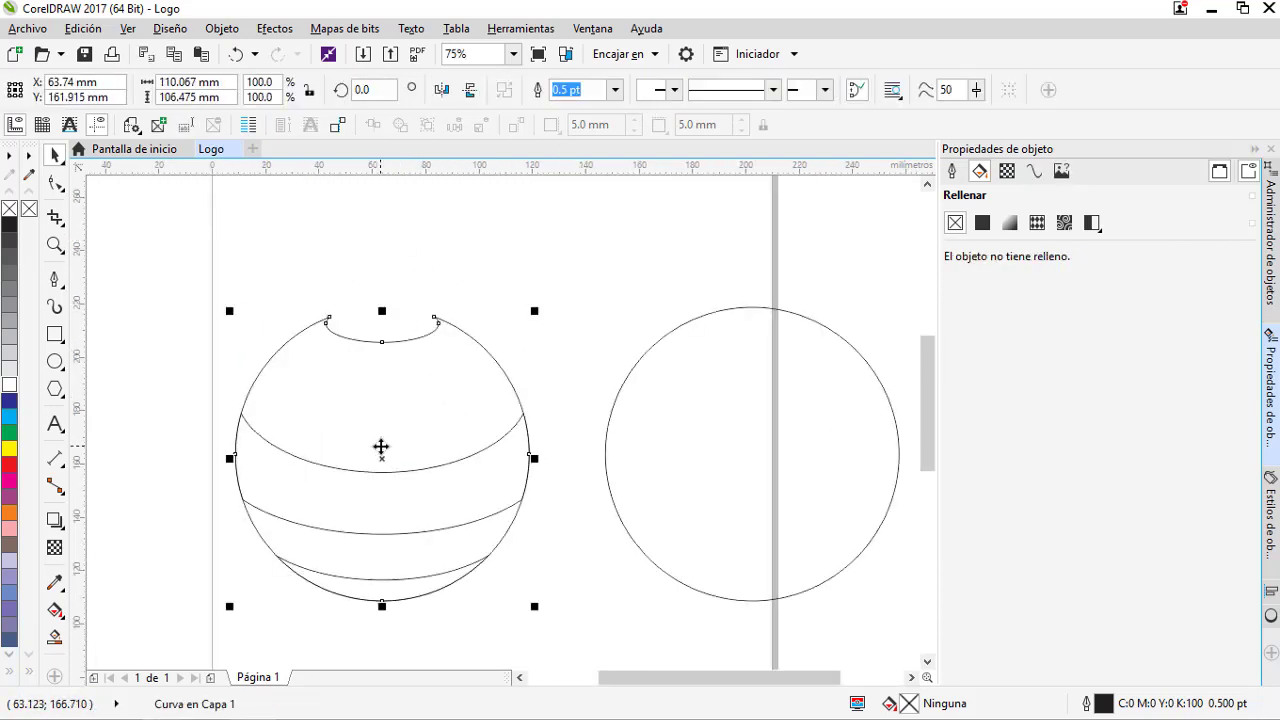
right_click(577, 444)
left_click_drag(702, 444, 334, 443)
left_click(381, 399, "shift")
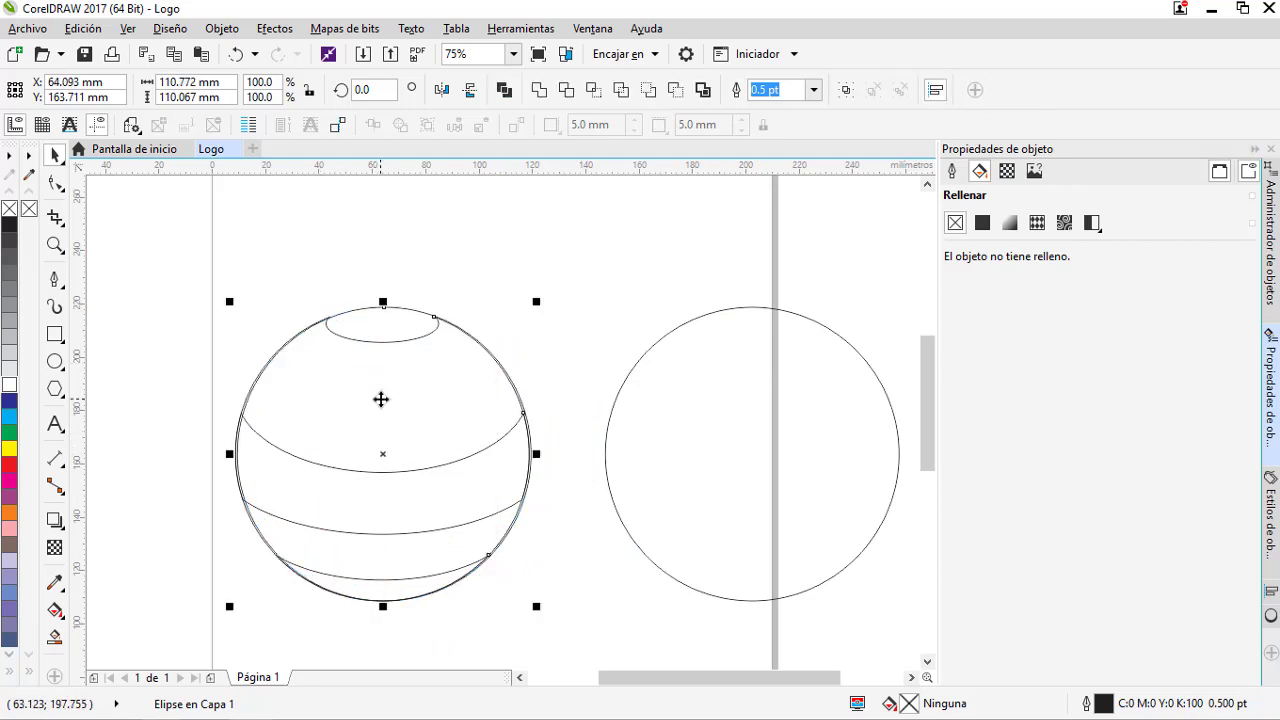
Flatten the copied circle into an ellipse about 82.7 × 31.3 mm, centred near the top of the notched circle.
left_click_drag(382, 607, 376, 402)
left_click_drag(531, 300, 504, 315)
scroll(378, 316, "up", 2)
left_click_drag(394, 331, 394, 292)
scroll(405, 276, "down", 1)
mouse_move(400, 450)
left_mouse_down()
mouse_move(398, 472)
mouse_move(399, 460)
left_mouse_up()
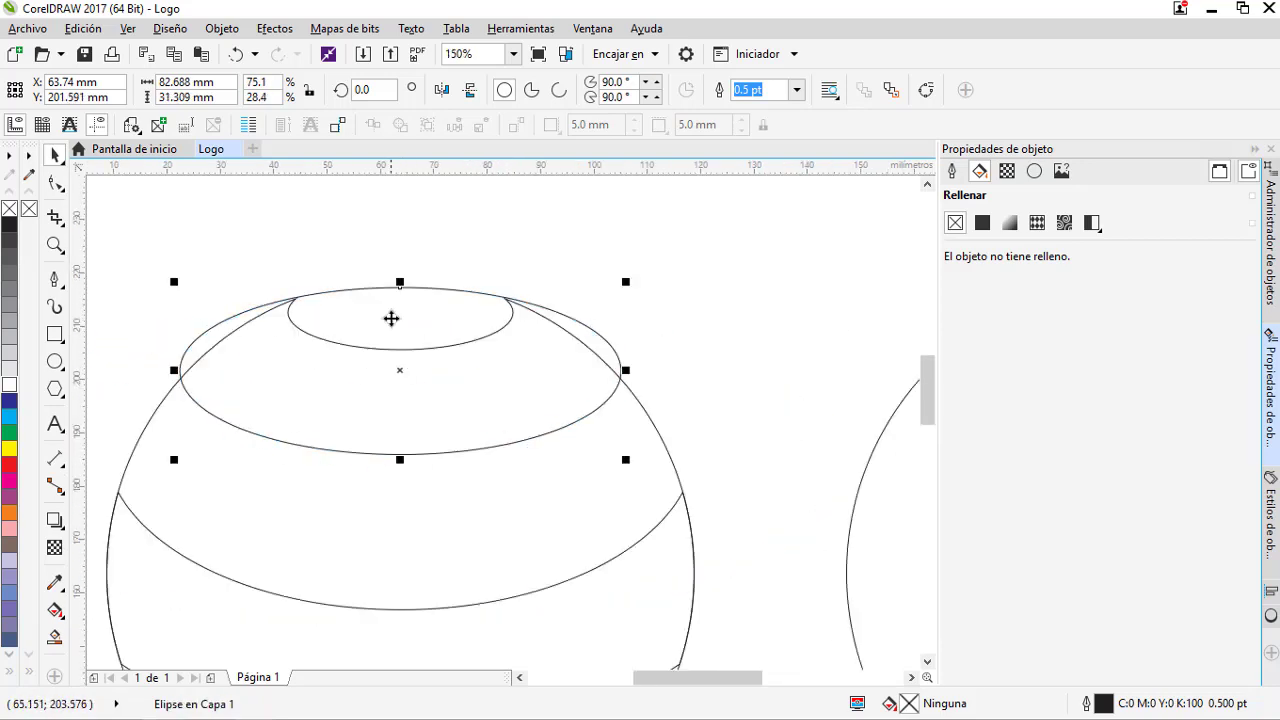
Move the ellipse slightly up and extend its lower edge to a height of about 34.1 mm.
scroll(394, 211, "down", 1)
left_click(409, 455)
scroll(391, 316, "up", 2)
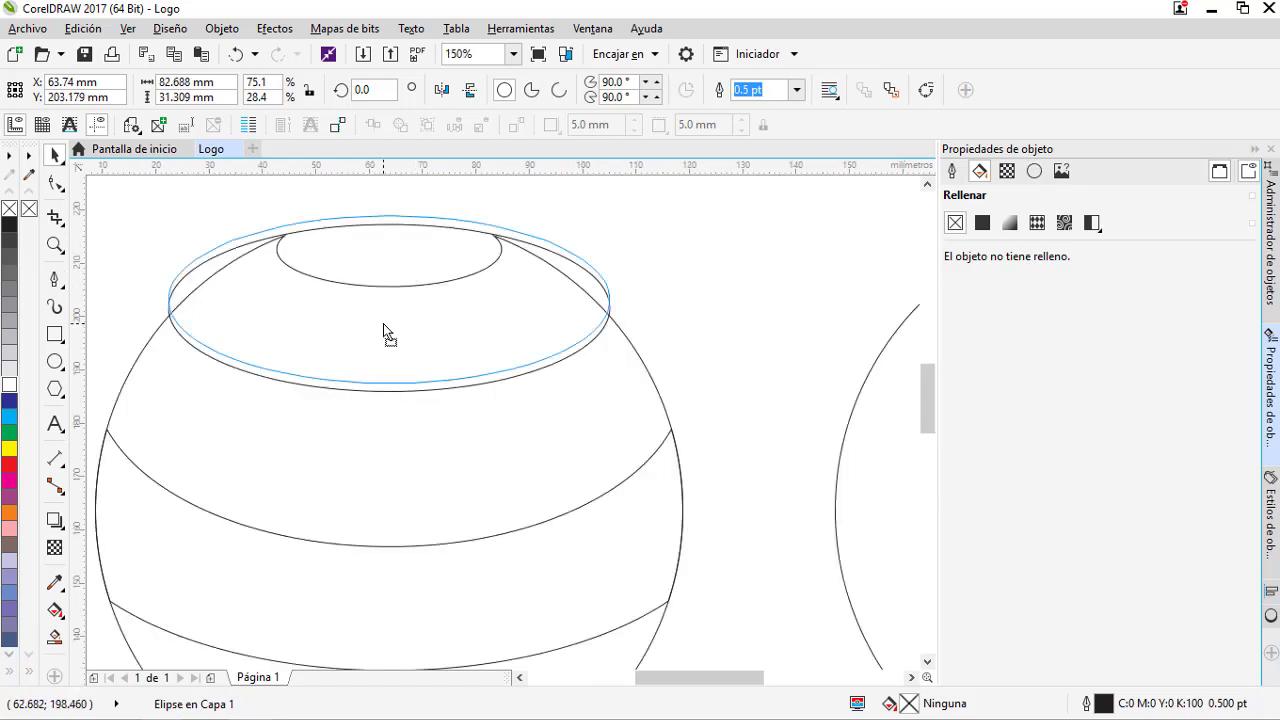
left_click(389, 328)
scroll(386, 326, "down", 2)
scroll(426, 370, "up", 2)
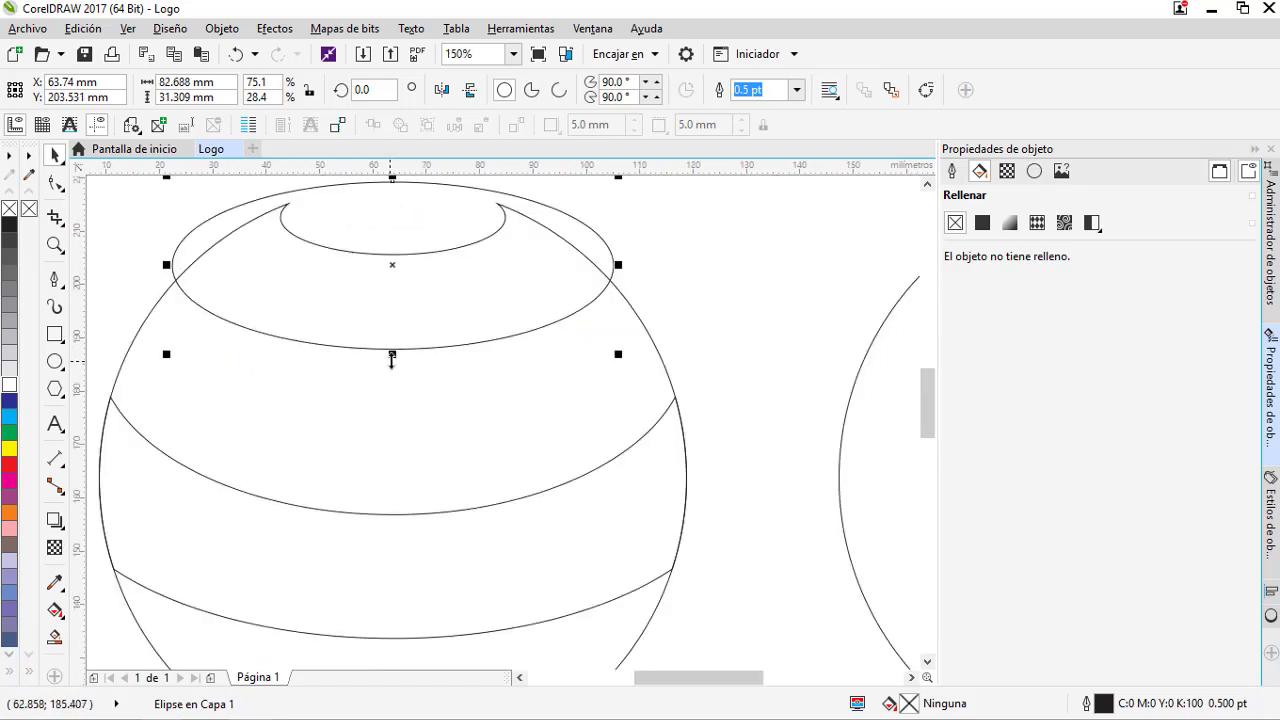
left_click_drag(391, 357, 392, 369)
scroll(345, 261, "down", 1)
scroll(368, 216, "up", 1)
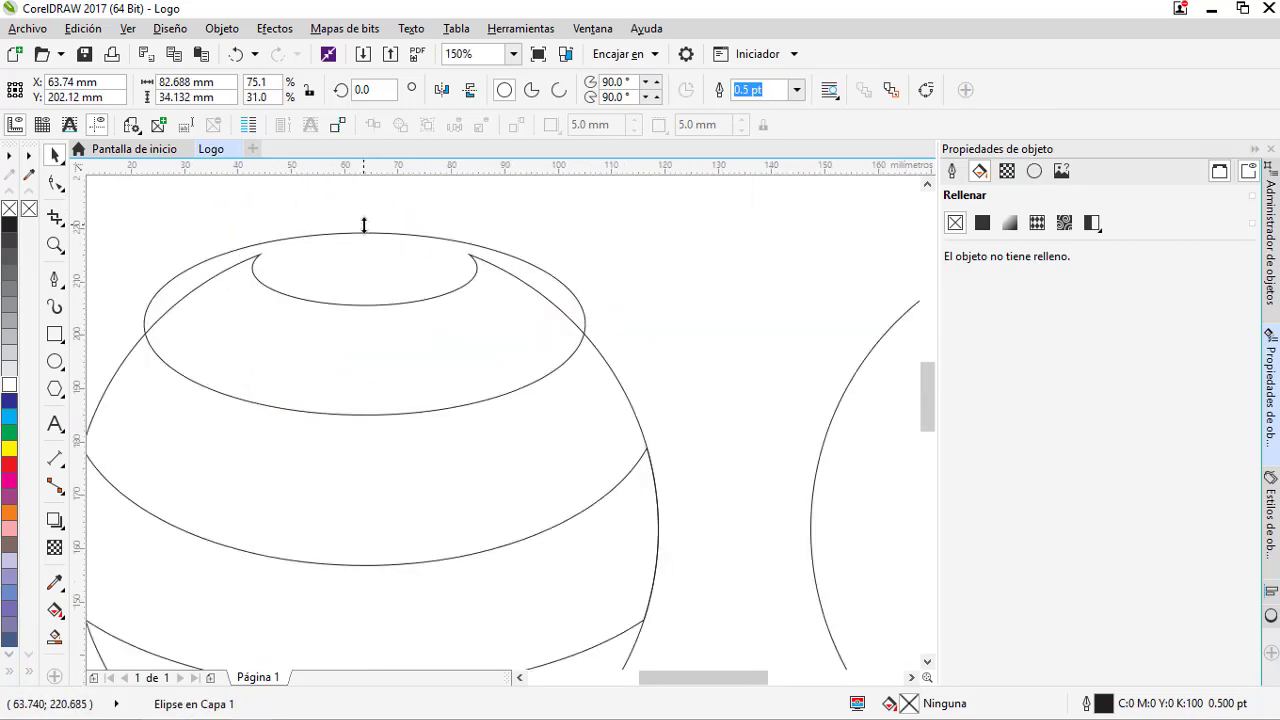
Lower the ellipse's upper edge slightly and extend its lower edge to a height of about 34.6 mm.
left_click_drag(363, 226, 366, 254)
scroll(366, 229, "up", 2)
scroll(396, 239, "down", 3)
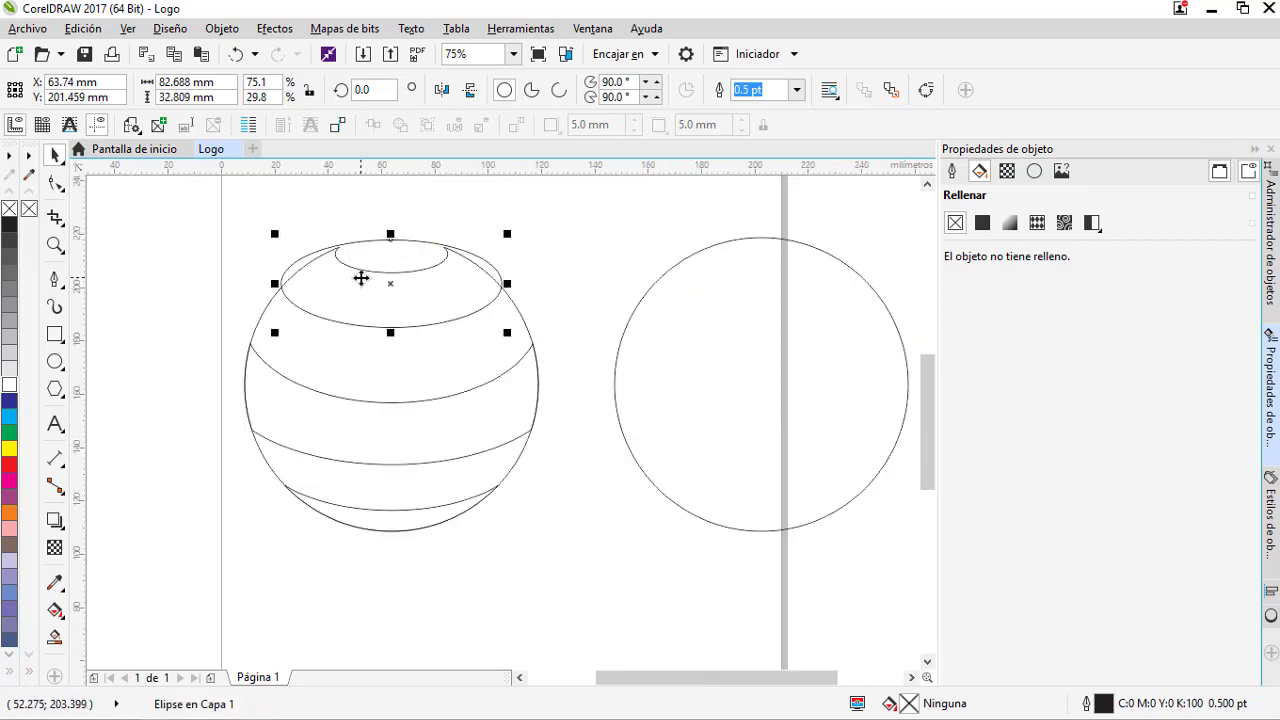
scroll(354, 360, "up", 2)
left_click_drag(423, 320, 423, 332)
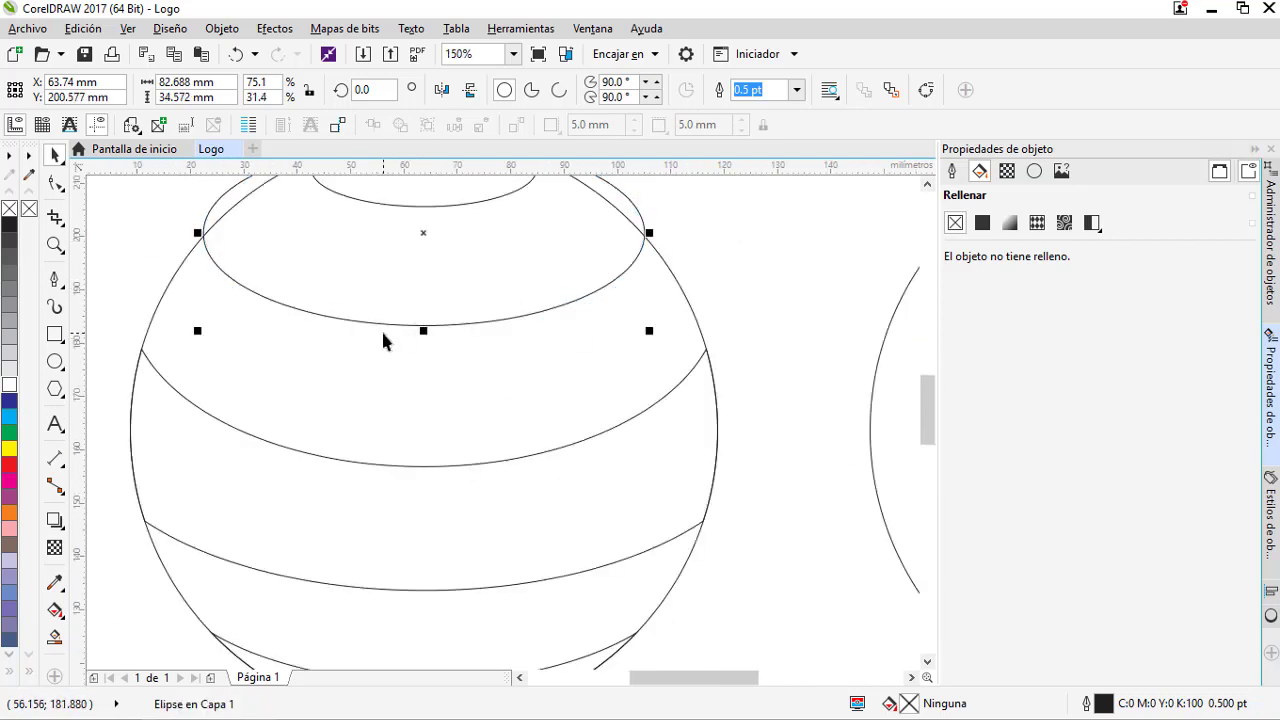
Subtract the notched circle from the ellipse with Front Minus Back.
scroll(386, 337, "down", 2)
left_click(460, 395, "shift")
left_click(641, 94)
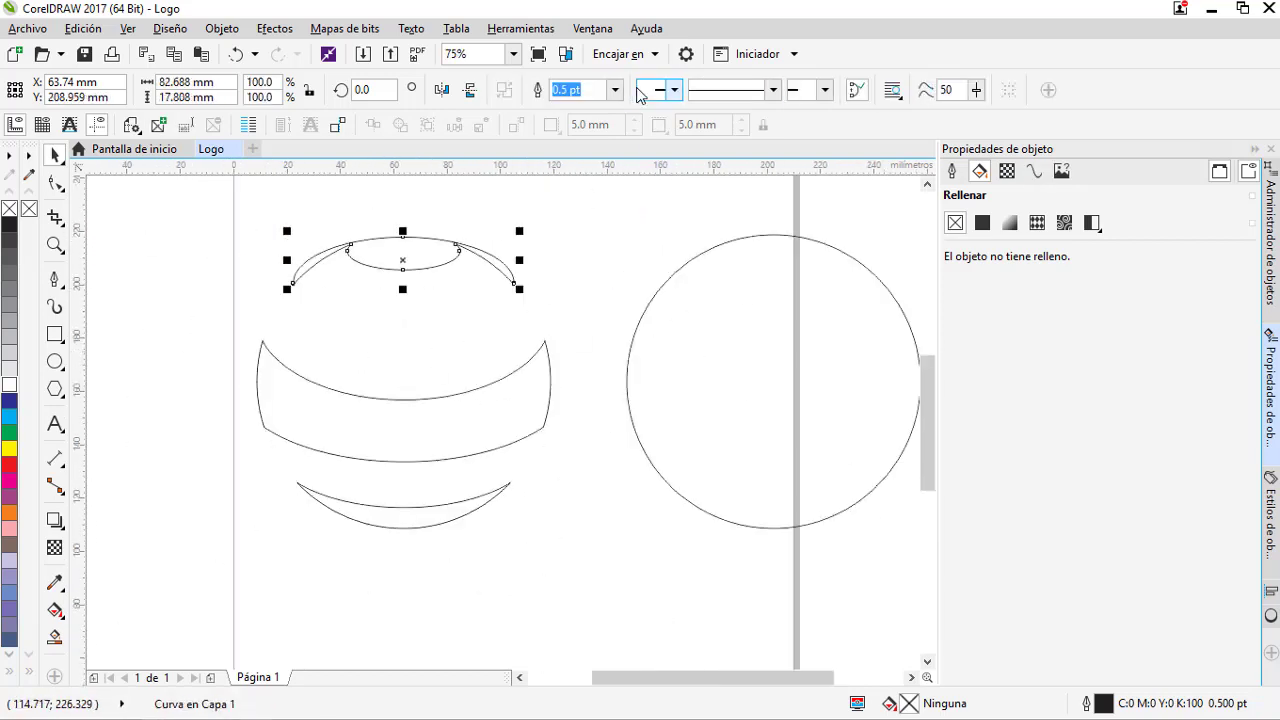
Undo the subtraction and intersect the ellipse with the notched circle instead.
key("ctrl+z")
left_click(675, 91)
key("ctrl+z")
left_click(622, 95)
key("Escape")
Delete the notched circle and the source ellipse, keeping the upper band cut by the intersection.
left_click(416, 364)
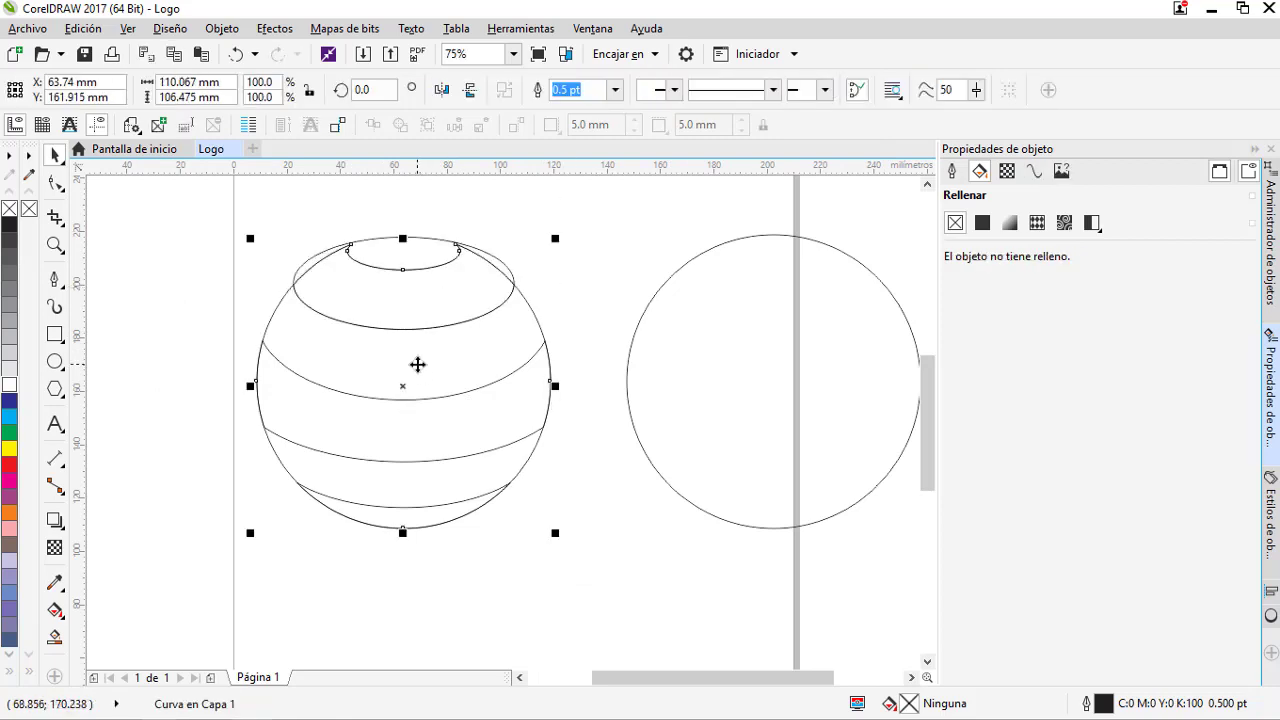
key("Delete")
left_click(400, 241)
key("Delete")
Align the separate circle and the three bands on a common vertical centre axis.
left_click(714, 513)
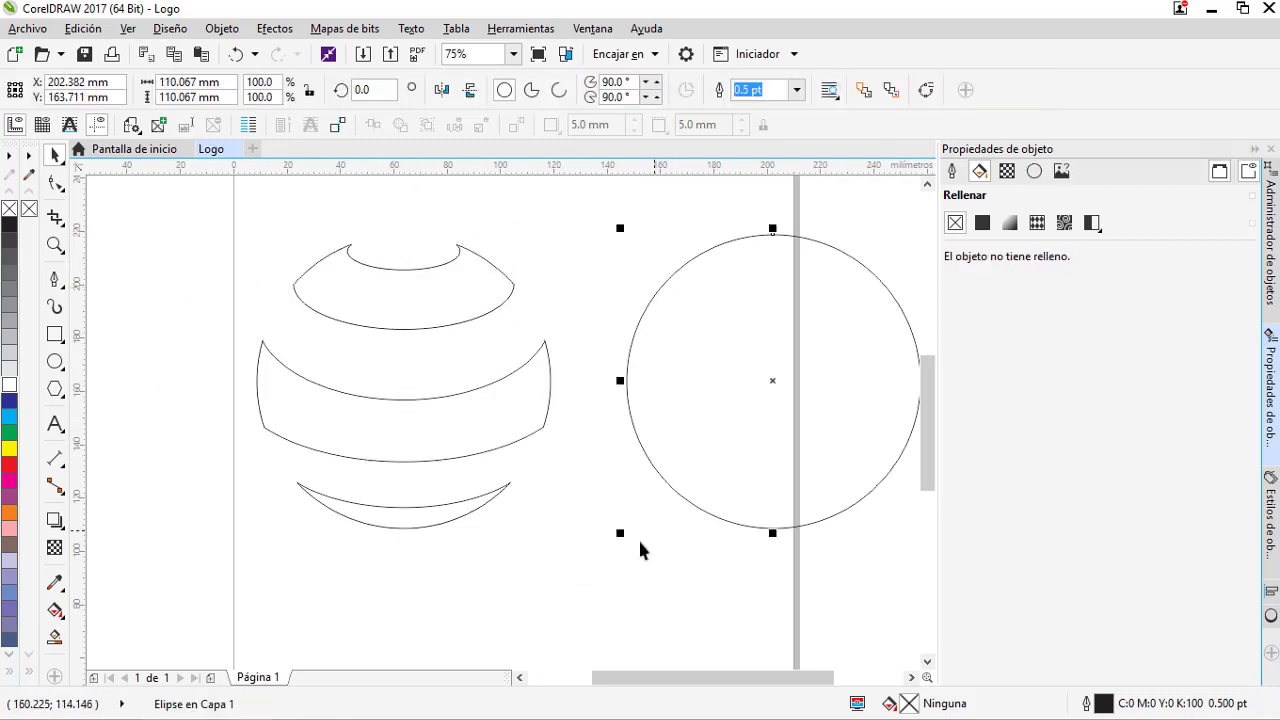
left_click(418, 517, "shift")
left_click(414, 430, "shift")
left_click(411, 297, "shift")
key("c")
left_click(567, 402)
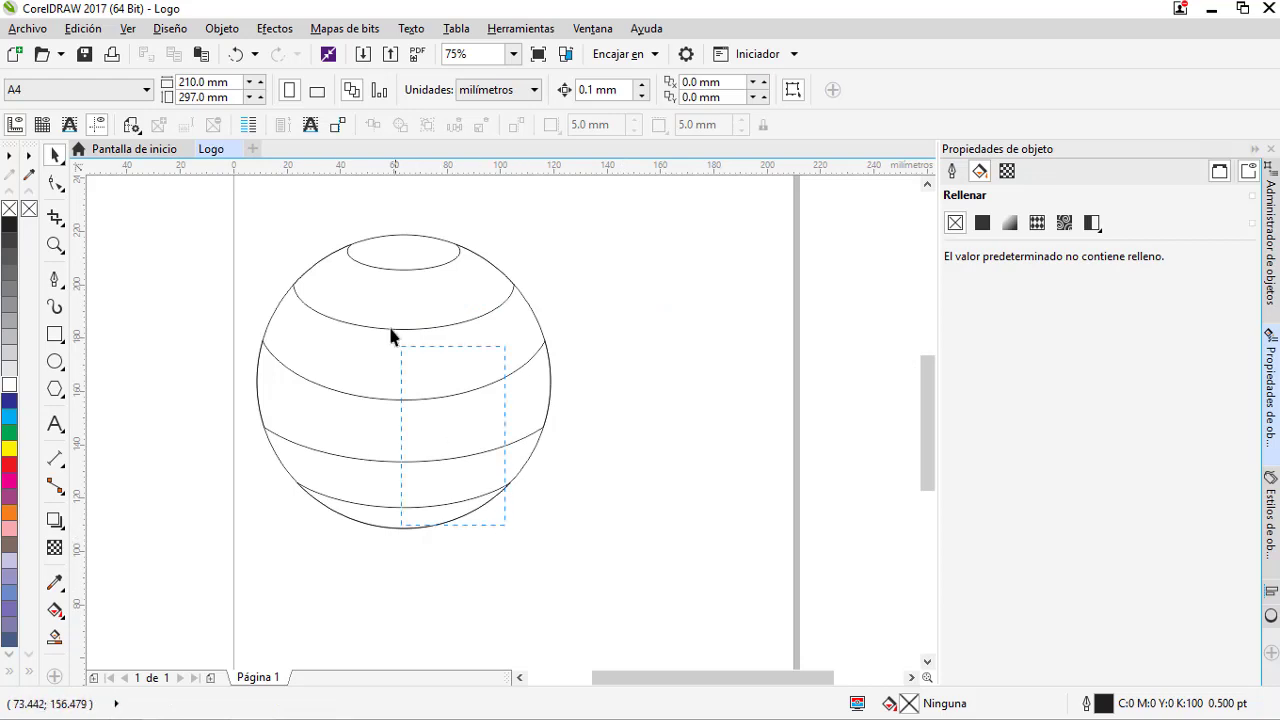
Fill the circle and all three bands with cyan (C100) and remove their outlines.
left_click_drag(390, 335, 240, 220)
left_click(9, 223)
left_click(9, 418)
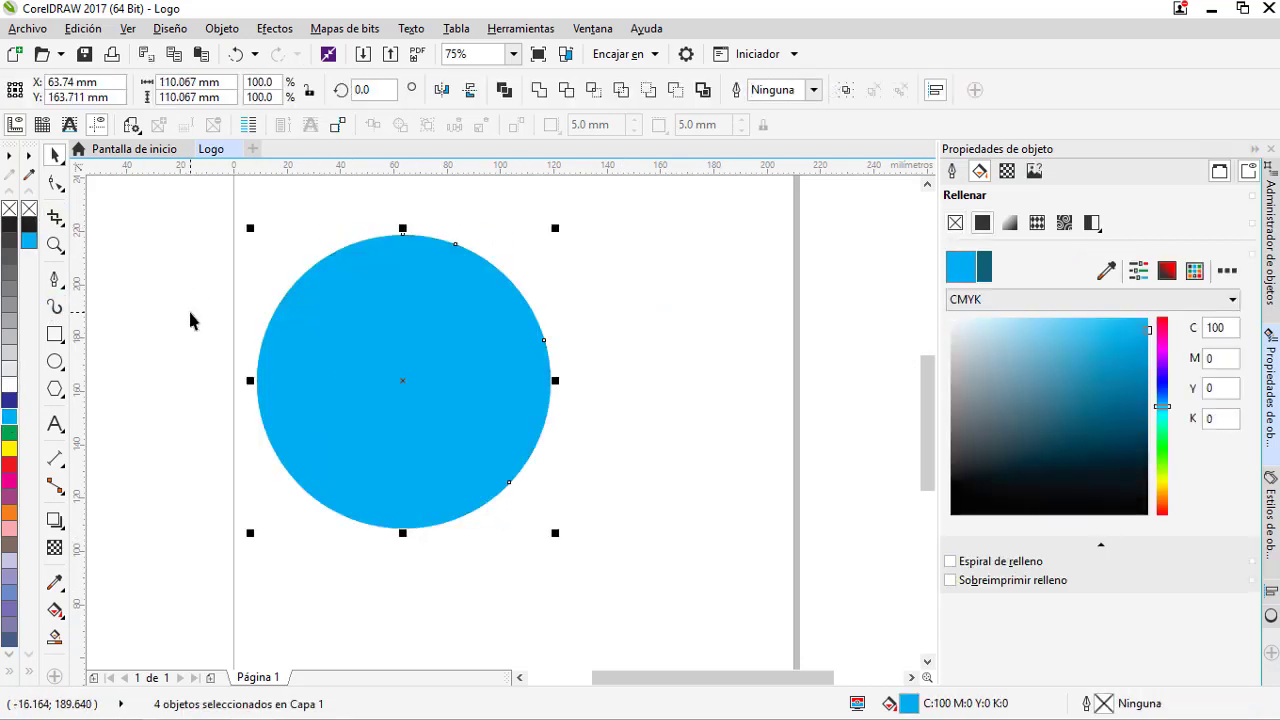
left_click(595, 279)
Give the outer circle a hairline 60% black outline and remove its fill.
left_click(517, 301)
left_click(520, 305)
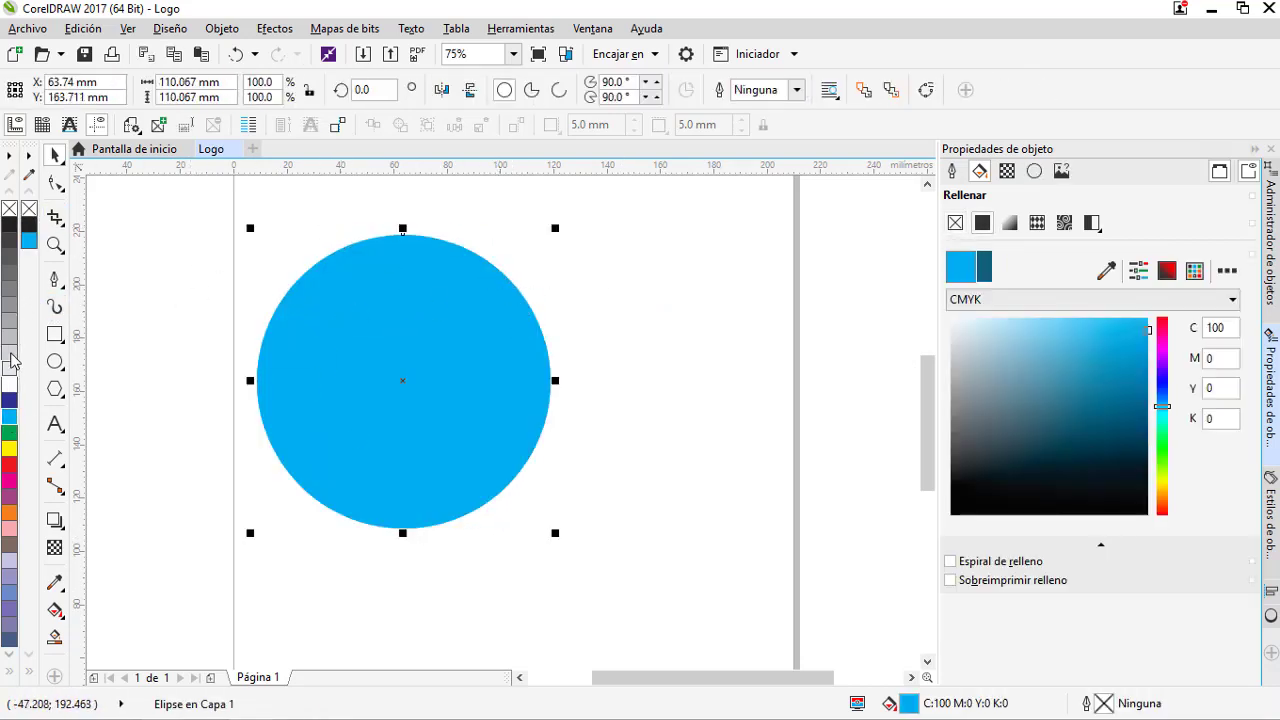
right_click(8, 281)
left_click(9, 208)
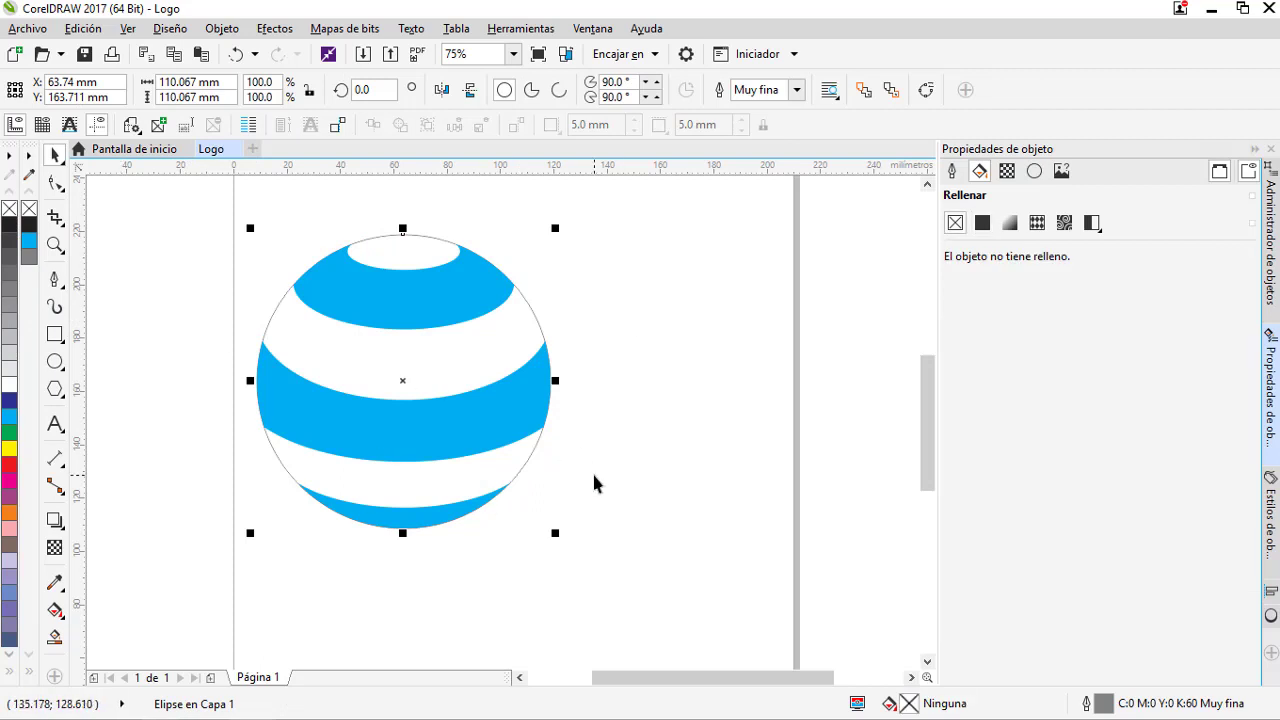
left_click(600, 425)
Create a vertically mirrored copy of the middle band over the original.
left_click(400, 430)
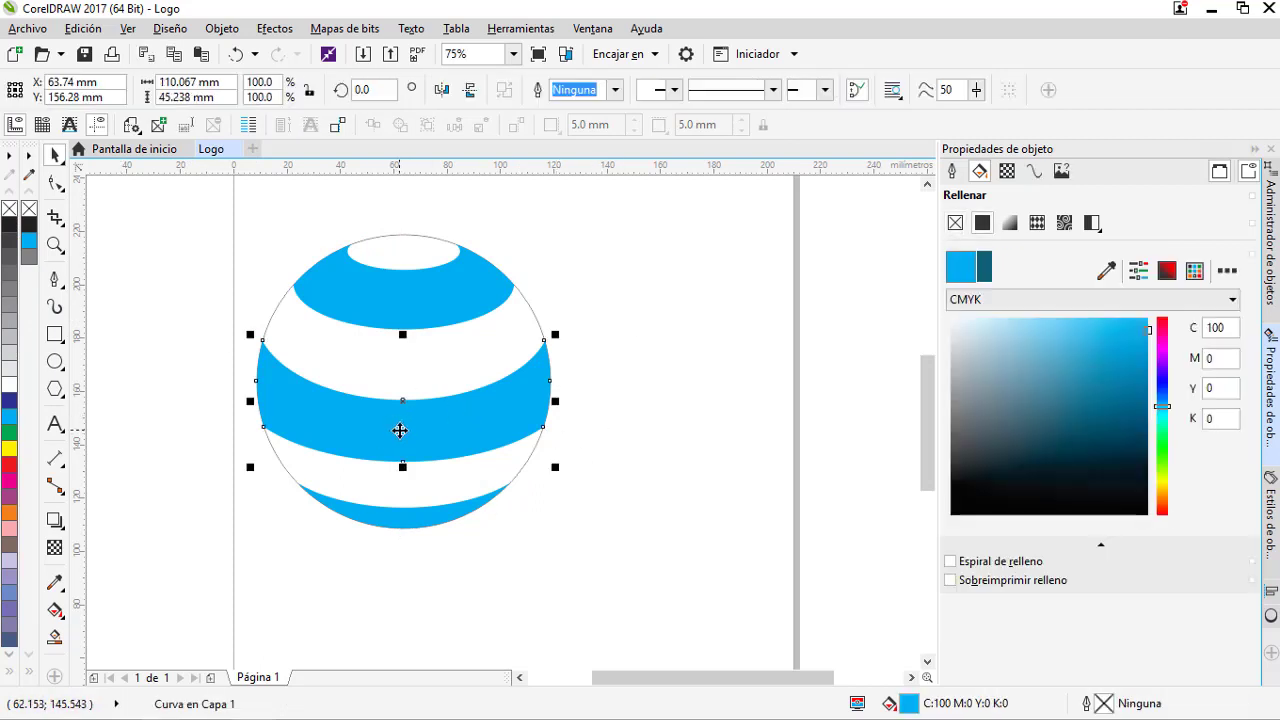
left_click_drag(277, 382, 277, 416)
left_click_drag(262, 461, 262, 427)
Delete the three nodes at the right end of the mirrored band with the Shape tool.
key("F10")
scroll(415, 358, "up", 1)
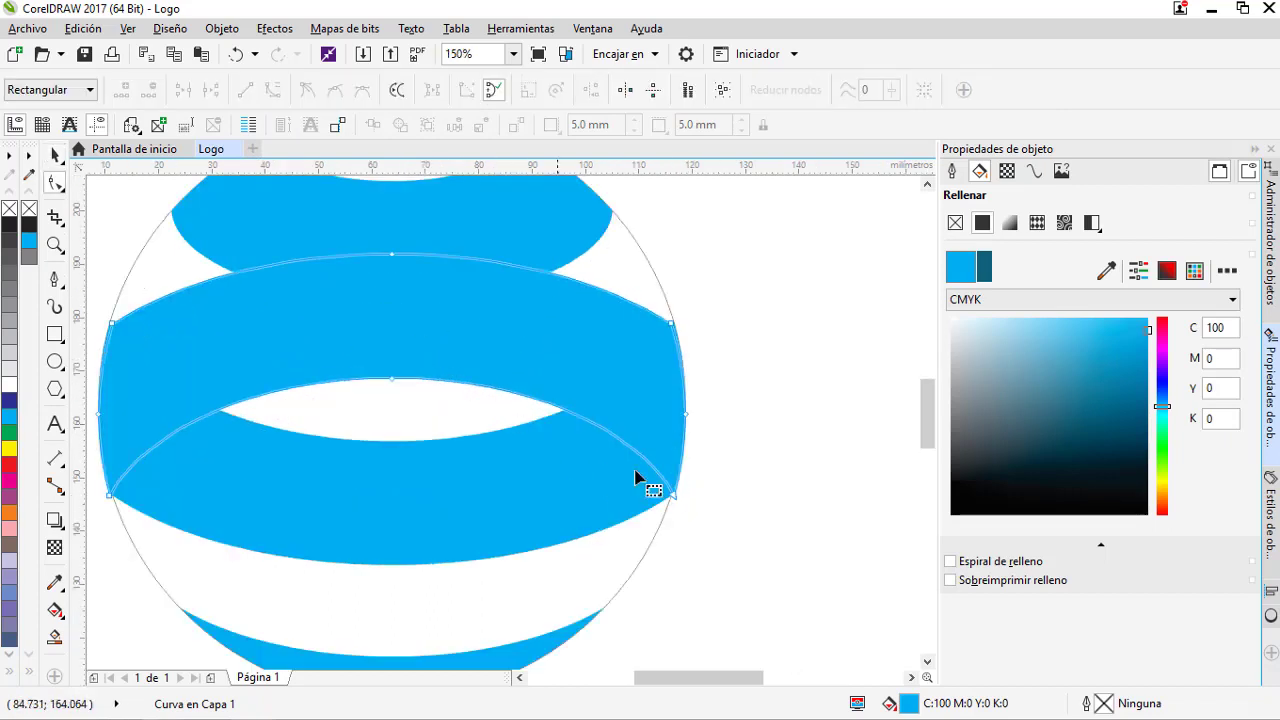
double_click(673, 495)
double_click(687, 415)
double_click(672, 324)
left_click(394, 256)
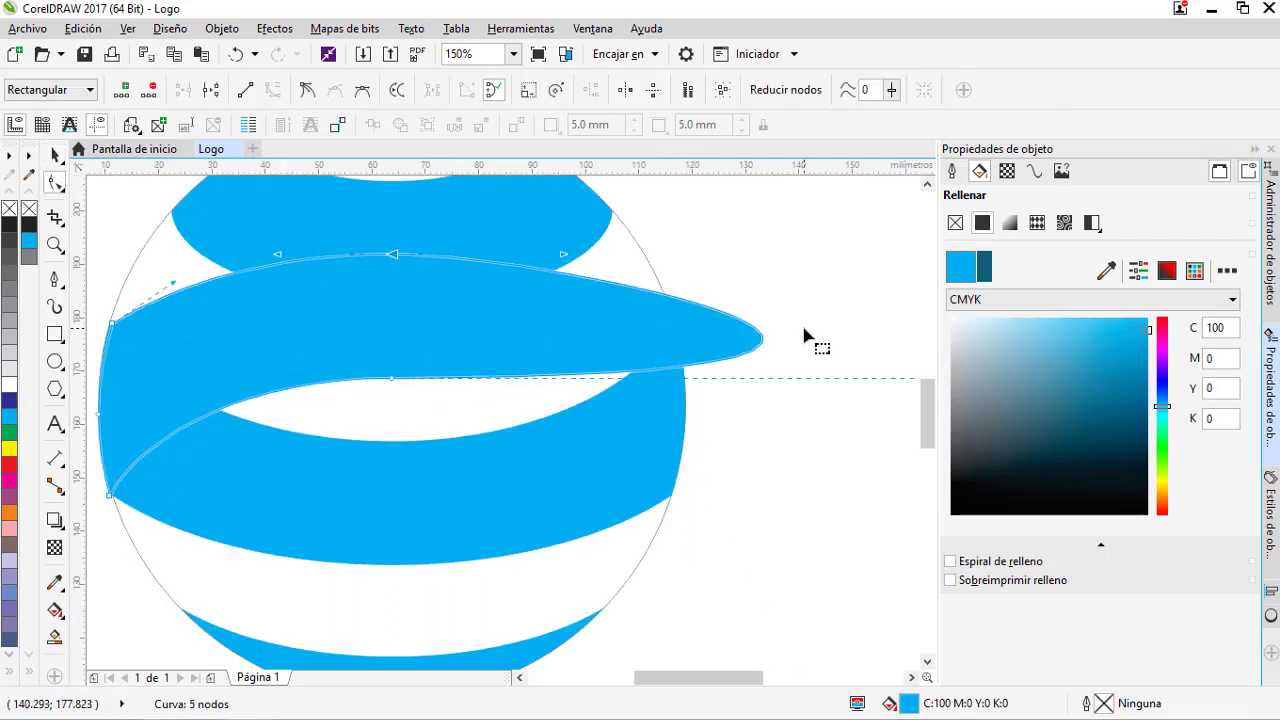
Shorten the curve handles at the mirrored band's right end to form a rounded tip near the sphere's centre.
scroll(390, 383, "down", 1)
left_click_drag(729, 377, 428, 381)
scroll(398, 349, "up", 2)
scroll(477, 352, "down", 1)
left_click_drag(561, 290, 468, 291)
key("ctrl+z")
left_click_drag(495, 412, 478, 420)
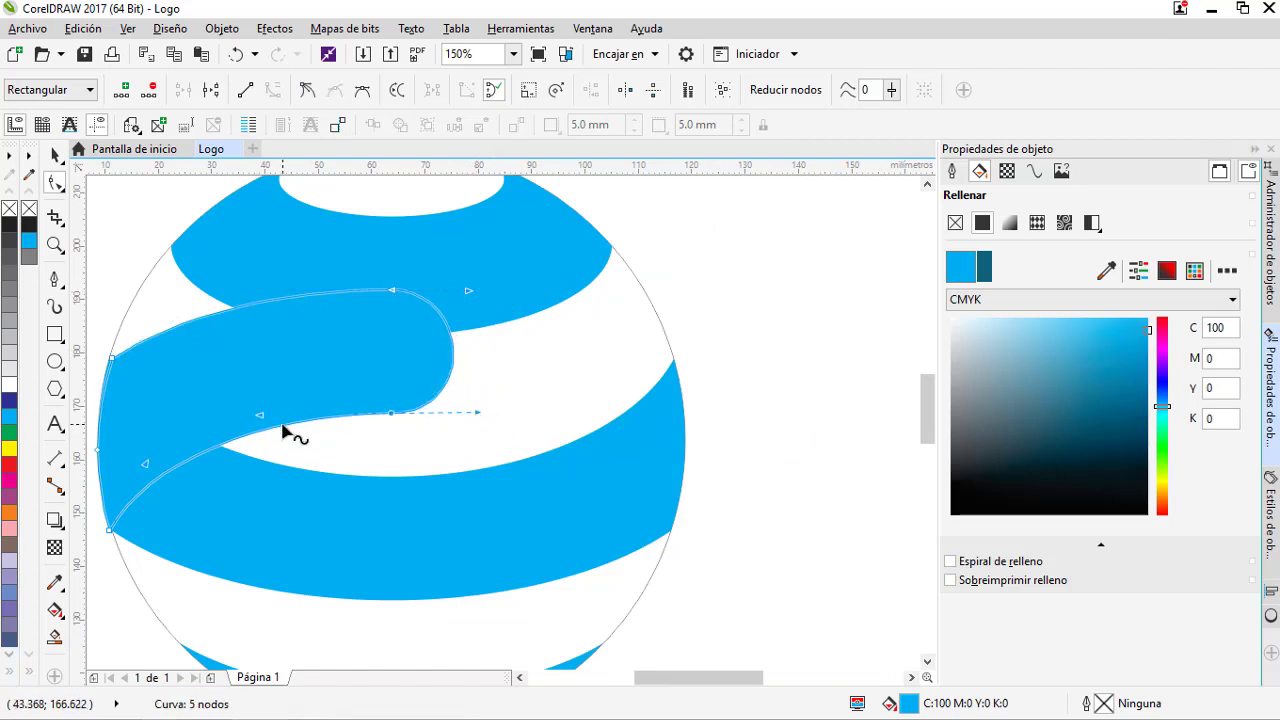
Rework the nodes and handles of the rounded tip into a softer curve and fill the piece black behind the blue bands.
double_click(388, 414)
double_click(393, 291)
left_click_drag(491, 279, 418, 280)
left_click_drag(512, 394, 428, 410)
scroll(435, 380, "down", 2)
key("space")
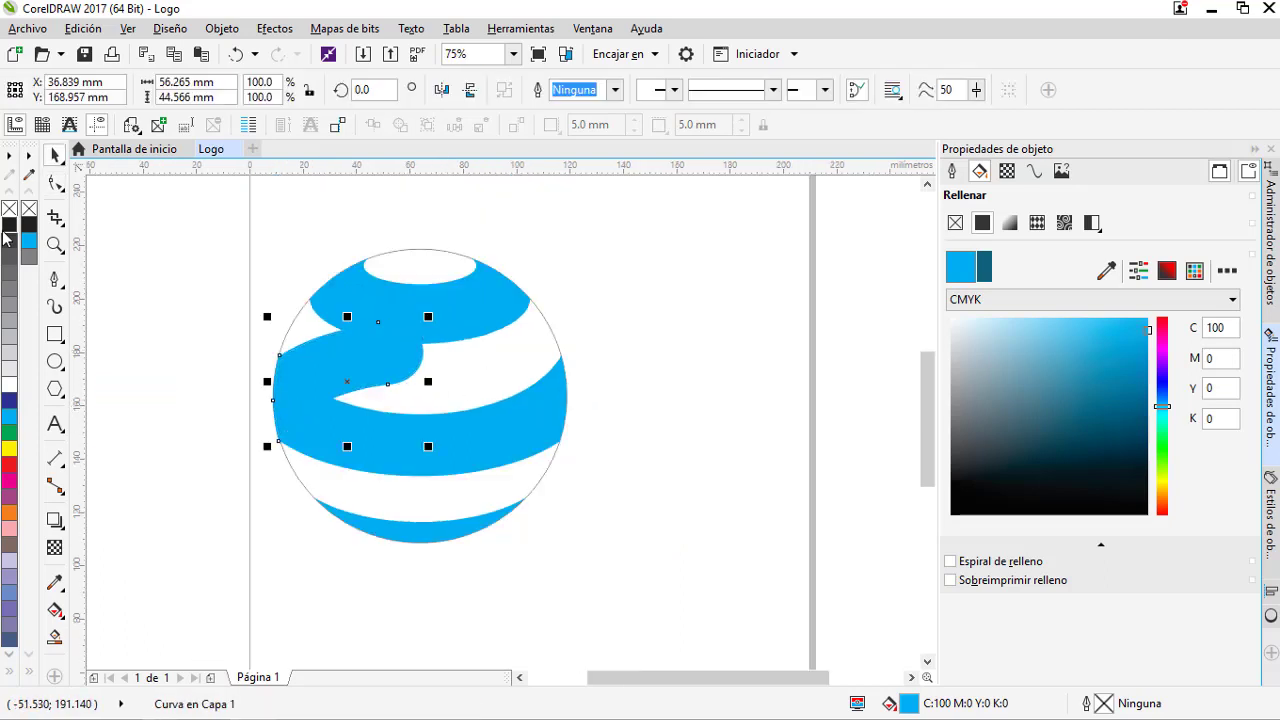
left_click(8, 226)
left_click(183, 369)
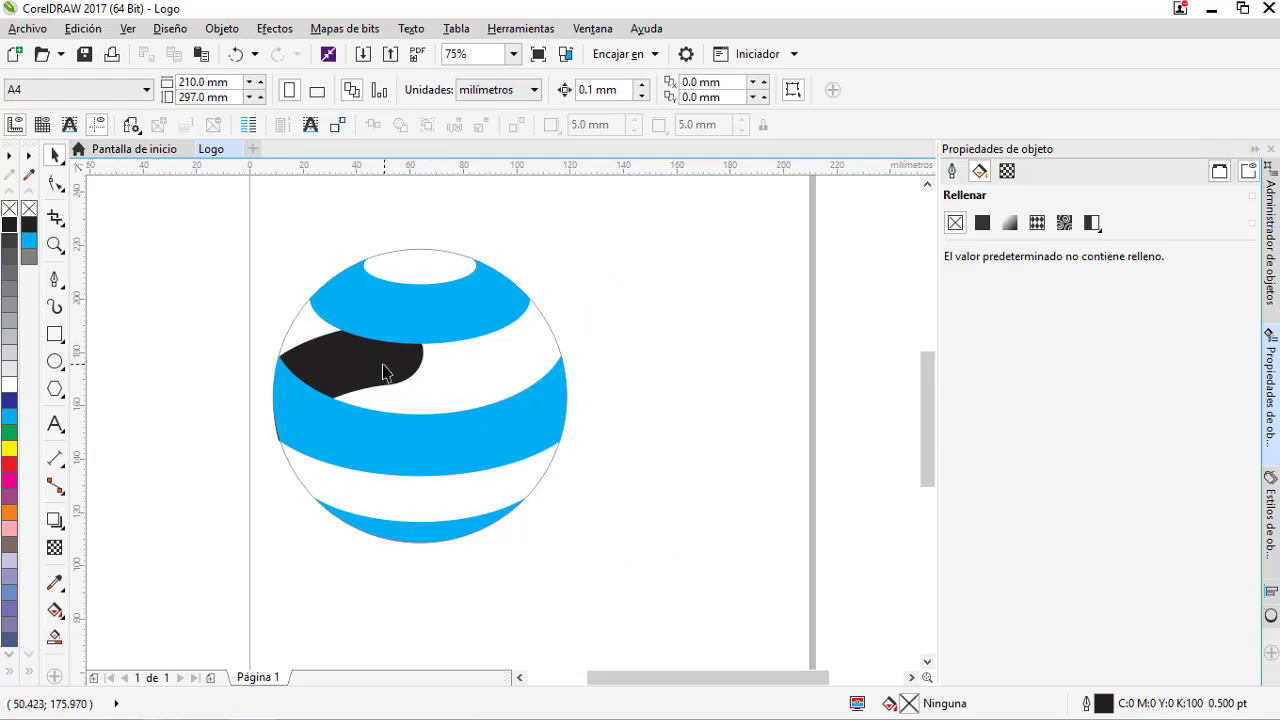
Reshape the middle band's right end along the circle by adjusting its corner nodes and handles.
left_click(370, 416)
key("F10")
scroll(503, 401, "up", 4)
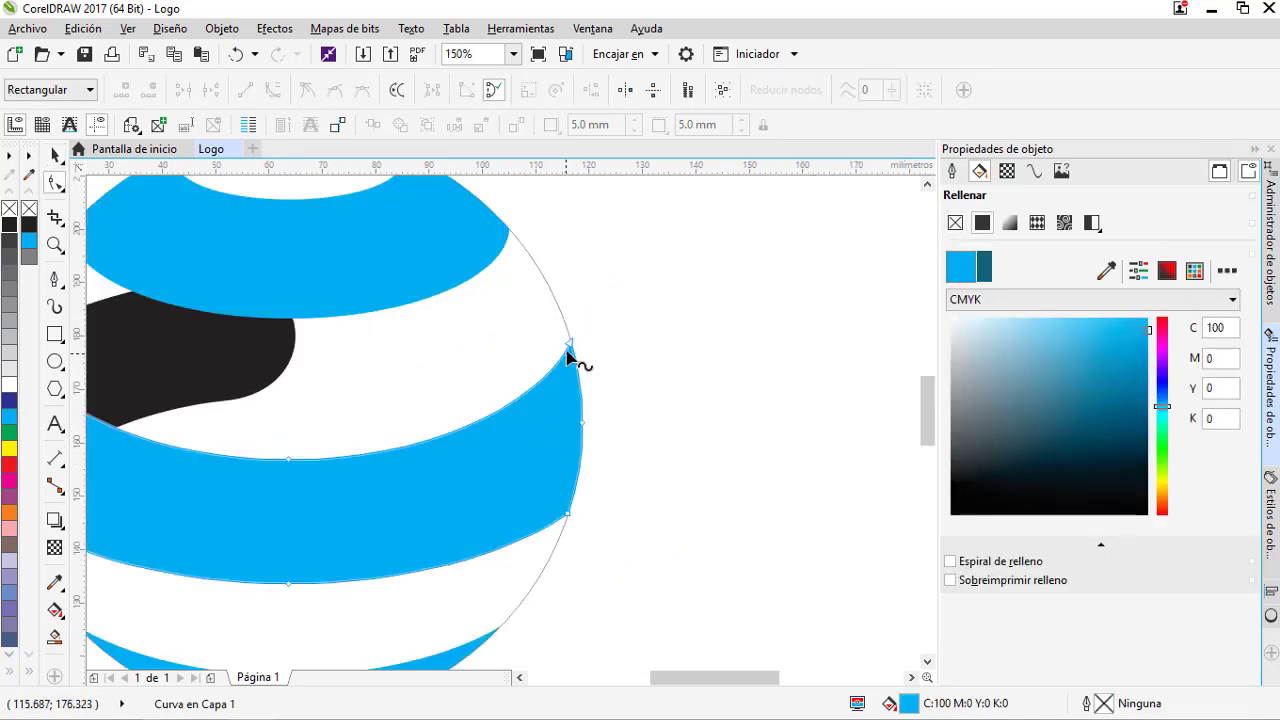
left_click_drag(574, 346, 565, 318)
left_click_drag(595, 440, 368, 372)
Round the middle band's lower-left corner by adjusting the corner node's curve handle.
scroll(600, 451, "up", 4)
scroll(523, 280, "down", 6)
scroll(523, 280, "up", 3)
scroll(543, 491, "down", 3)
scroll(314, 357, "up", 3)
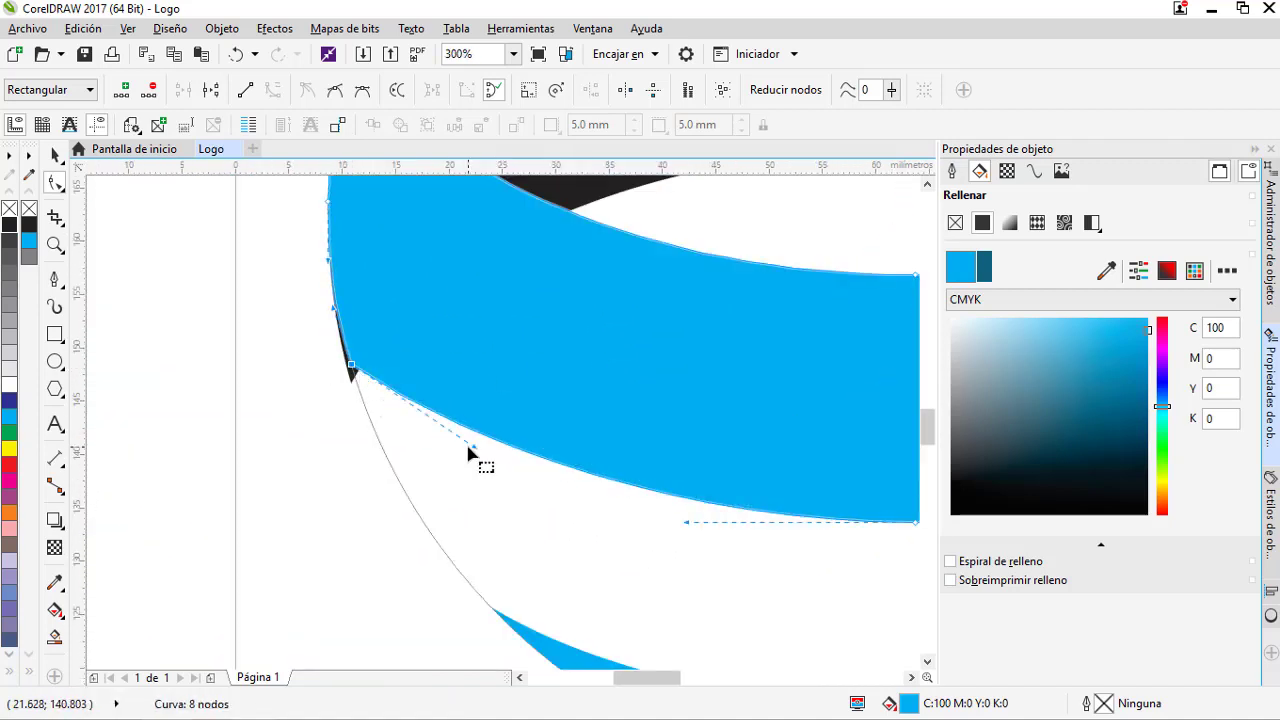
left_click_drag(473, 452, 390, 461)
scroll(252, 372, "down", 2)
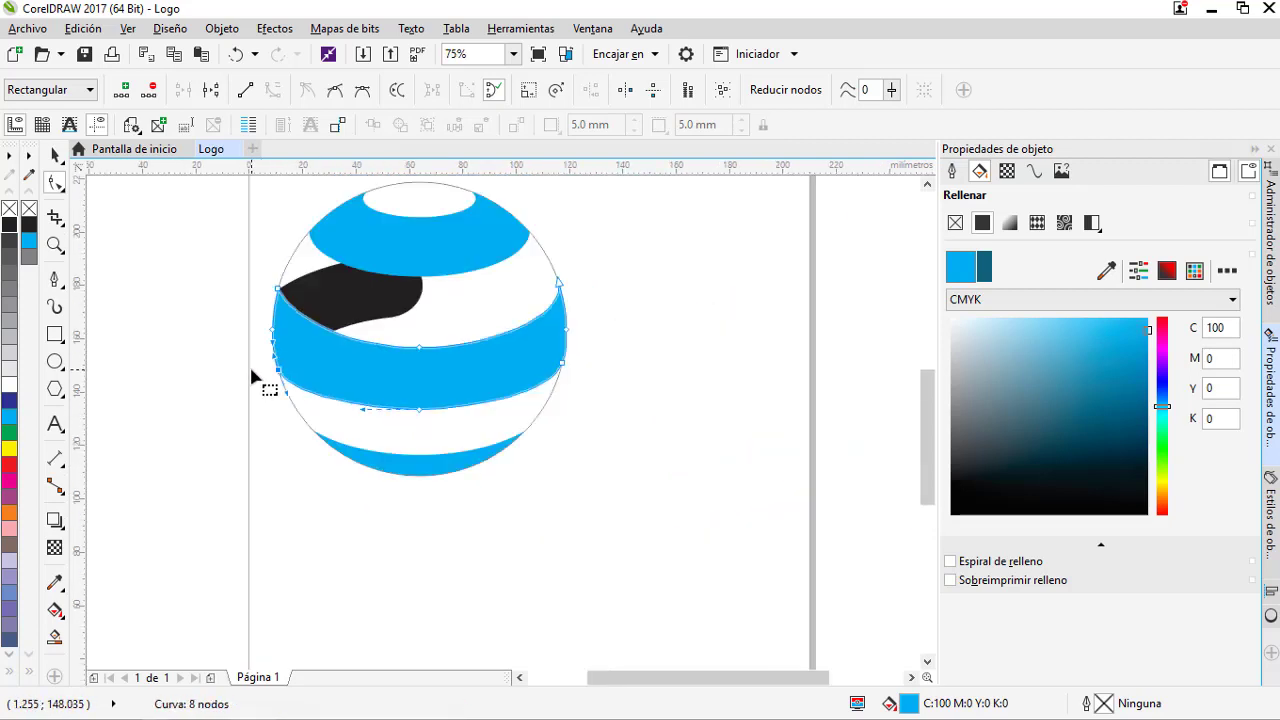
Reshape the bottom band by adjusting the curves at both ends and raising the middle node of its upper edge slightly.
scroll(331, 376, "up", 1)
left_click(454, 529)
left_click(644, 528)
left_click(506, 531)
scroll(507, 531, "up", 2)
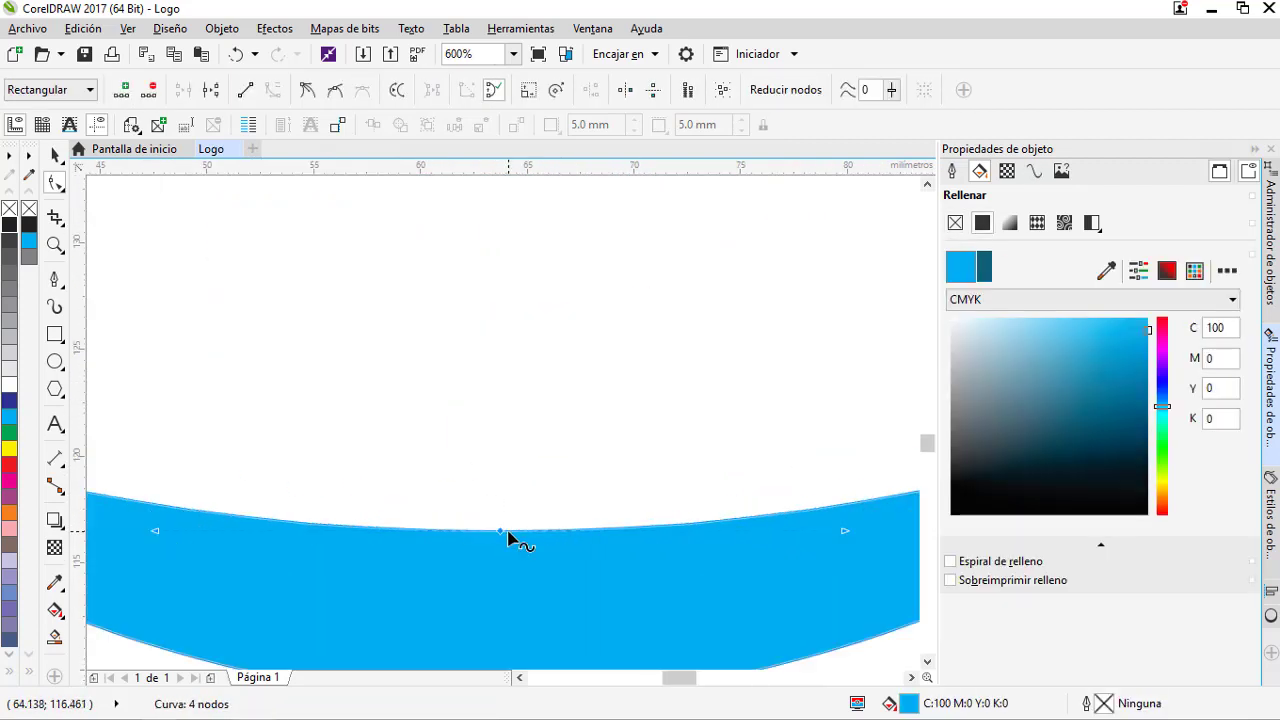
mouse_move(500, 531)
left_mouse_down()
mouse_move(527, 519)
mouse_move(501, 515)
left_mouse_up()
key("ctrl+z")
scroll(540, 500, "down", 3)
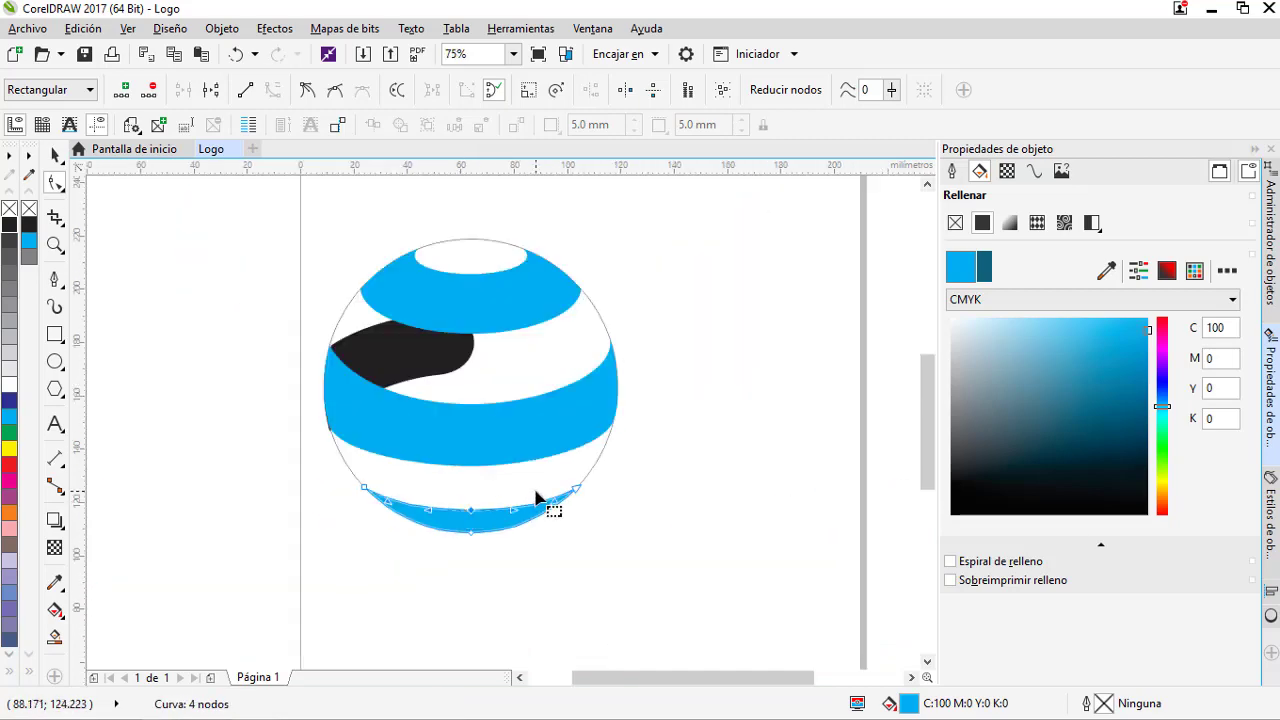
scroll(617, 514, "up", 1)
left_click_drag(617, 514, 628, 476)
left_click_drag(192, 484, 183, 477)
scroll(408, 571, "up", 2)
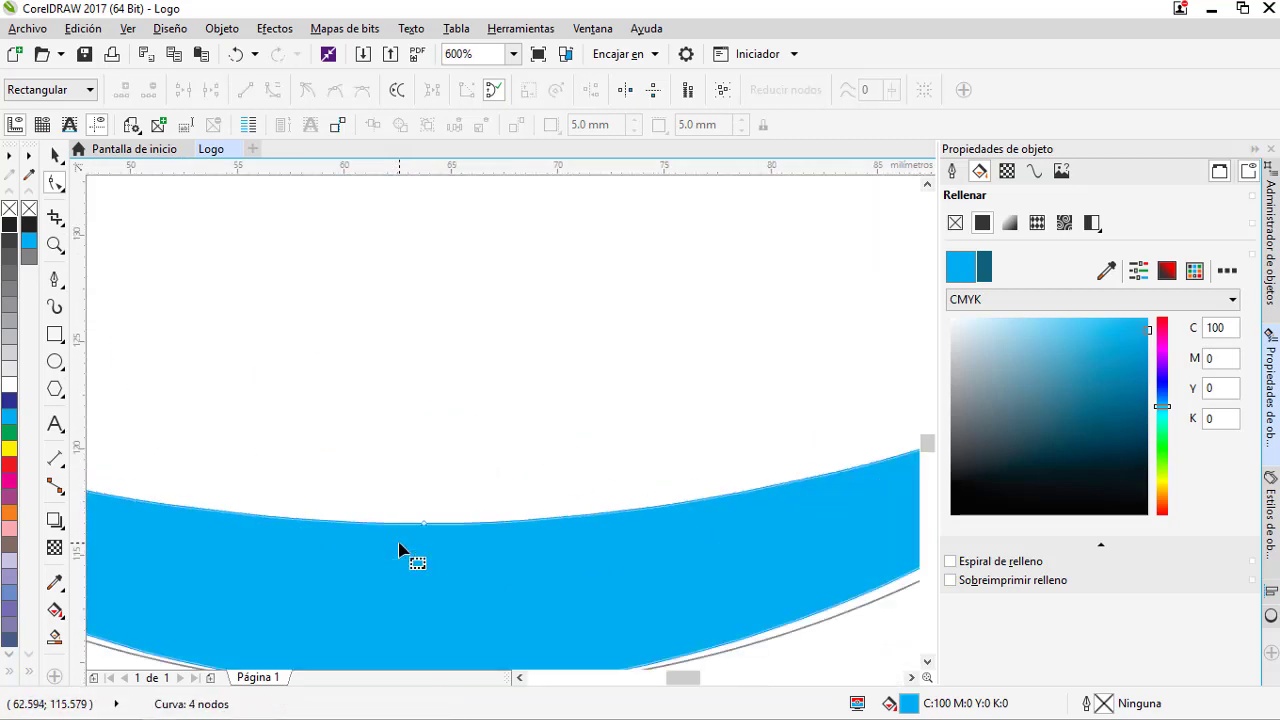
left_click_drag(424, 523, 424, 514)
scroll(433, 545, "down", 3)
Round the upper band's right corner by adding nodes on both sides of the tip and reshaping the curve between them.
left_click(464, 347)
scroll(541, 338, "up", 3)
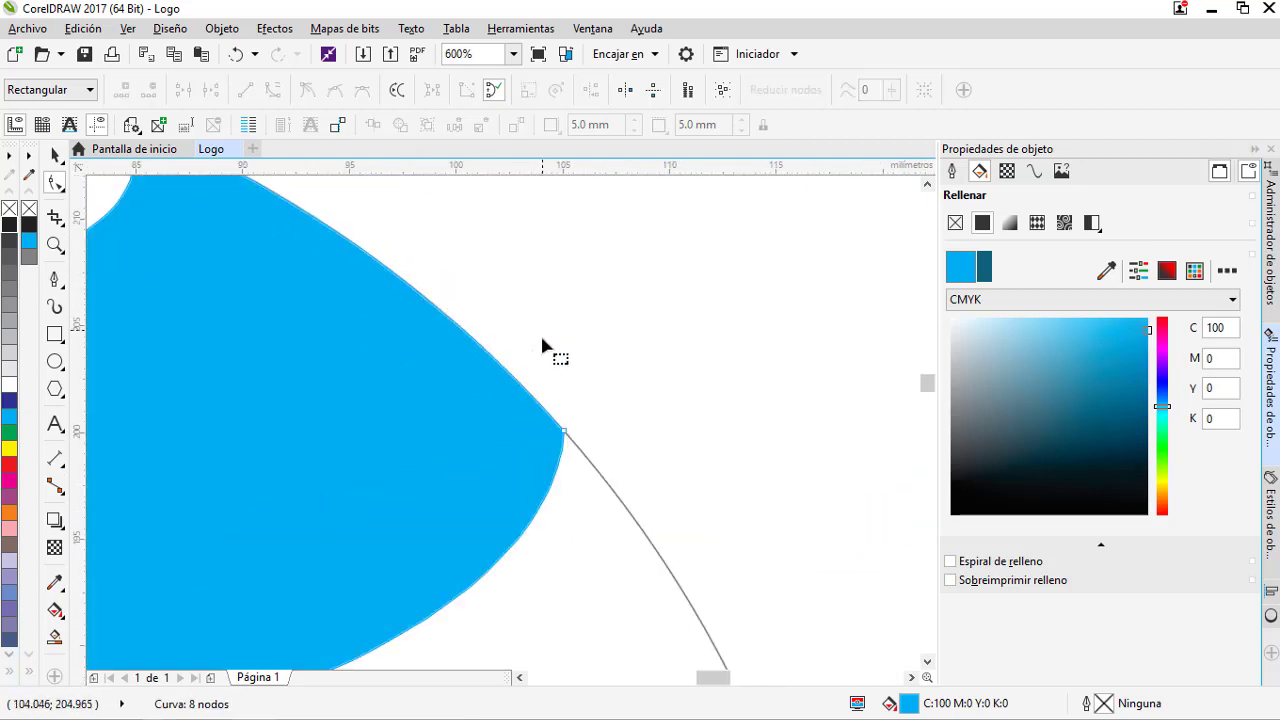
double_click(564, 431)
left_click(554, 470)
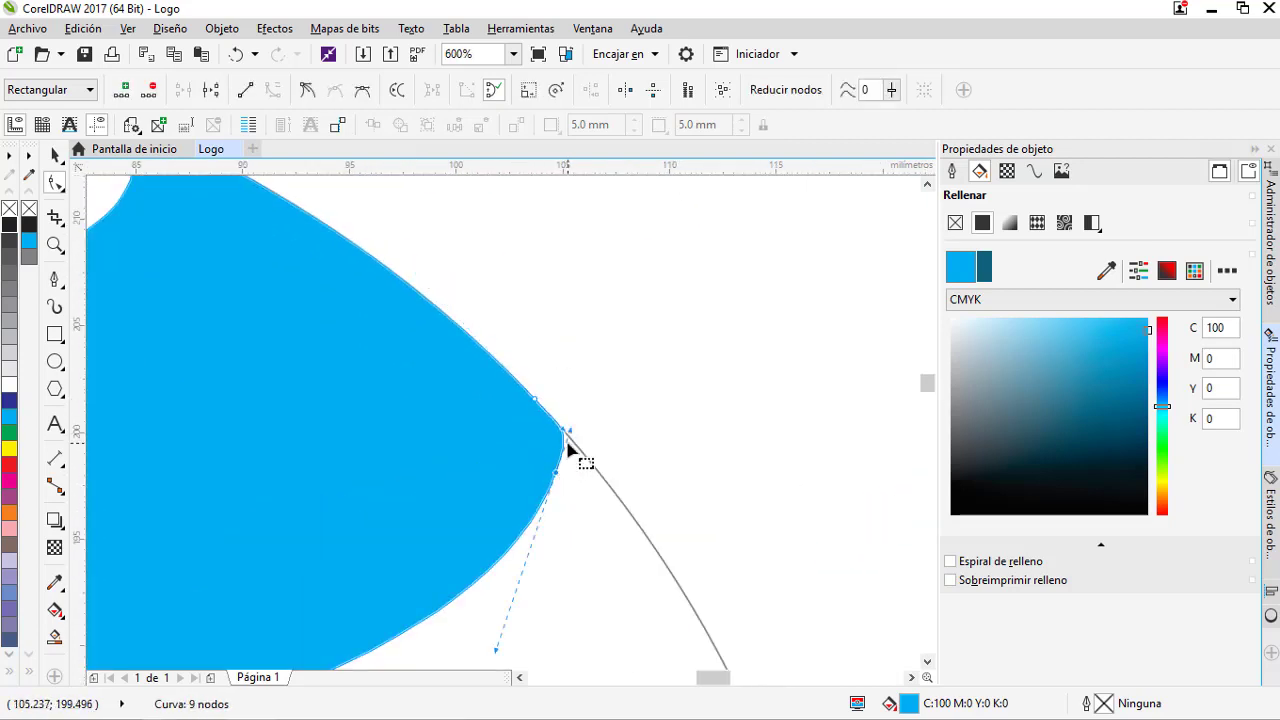
scroll(566, 442, "up", 2)
left_click_drag(573, 398, 537, 341)
scroll(577, 437, "down", 2)
scroll(562, 375, "up", 1)
scroll(617, 348, "down", 3)
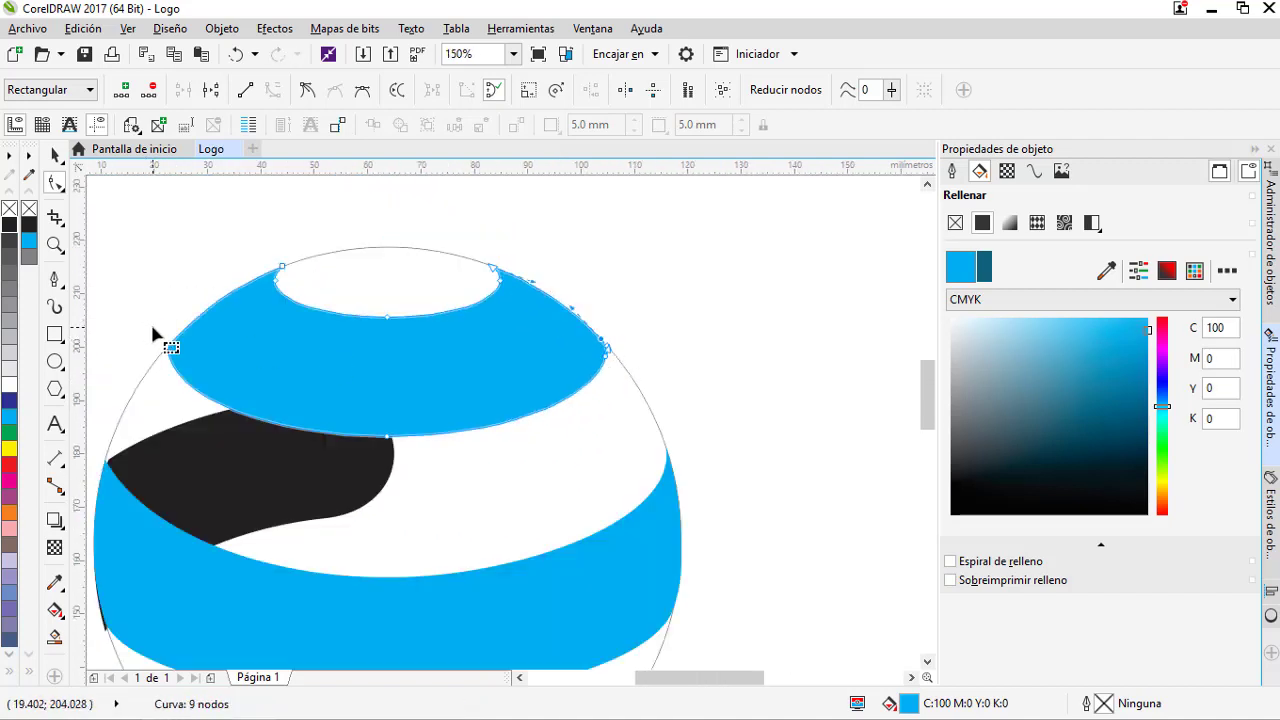
Round the upper band's left corner by removing its corner node and adjusting the curve handle beside it.
scroll(160, 333, "up", 2)
key("Delete")
scroll(222, 380, "up", 1)
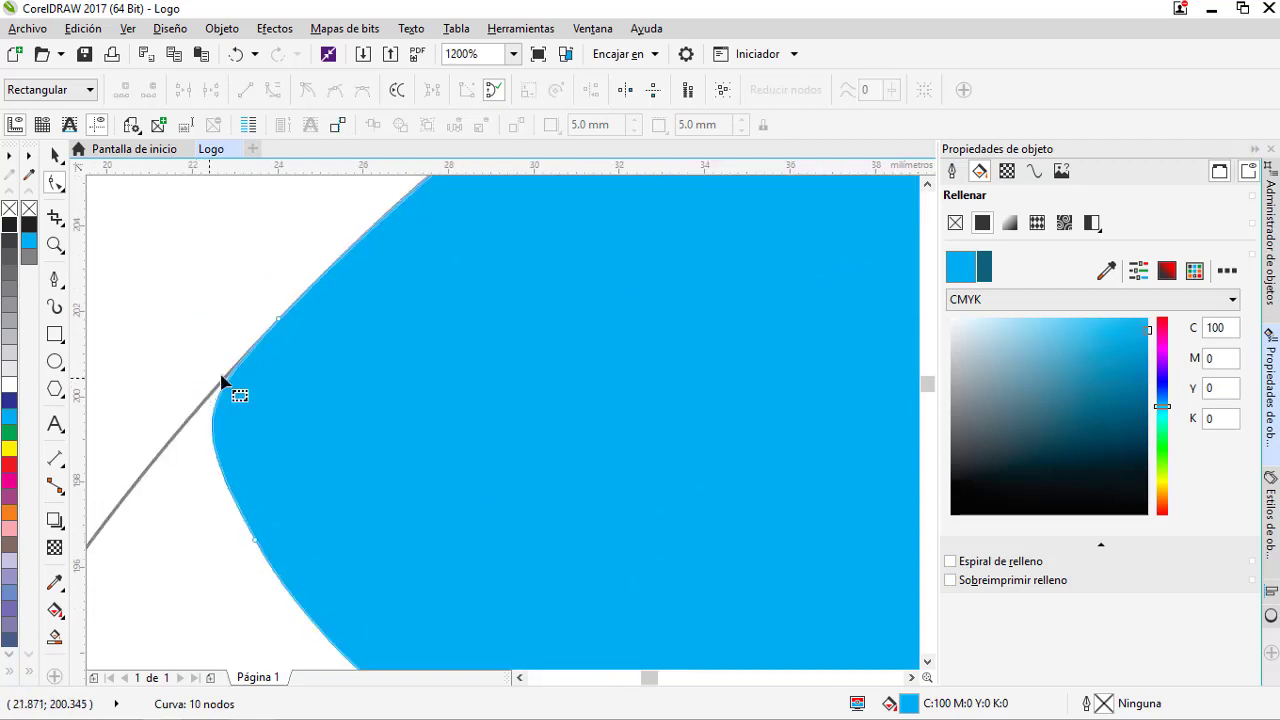
left_click_drag(191, 426, 200, 448)
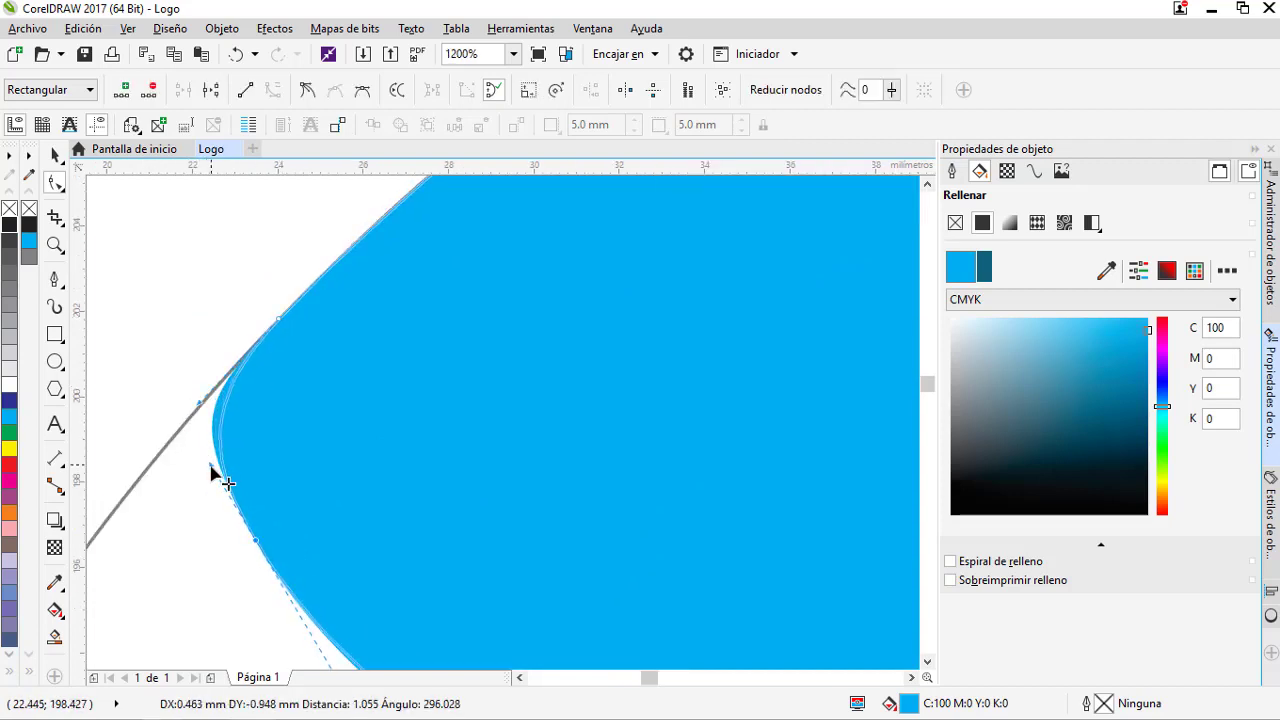
scroll(251, 337, "down", 3)
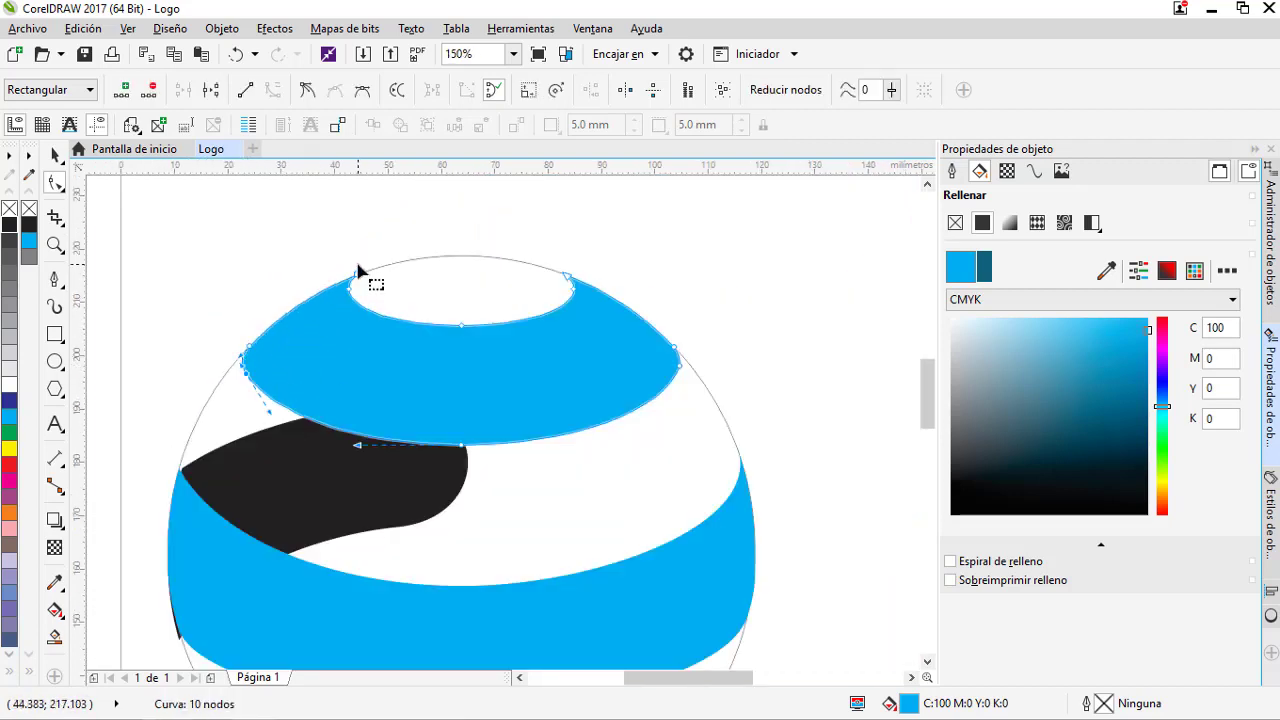
Extend the upper band's left tip beside the top opening slightly past the circle and adjust the opening's curve.
scroll(358, 270, "up", 2)
left_click_drag(351, 302, 377, 276)
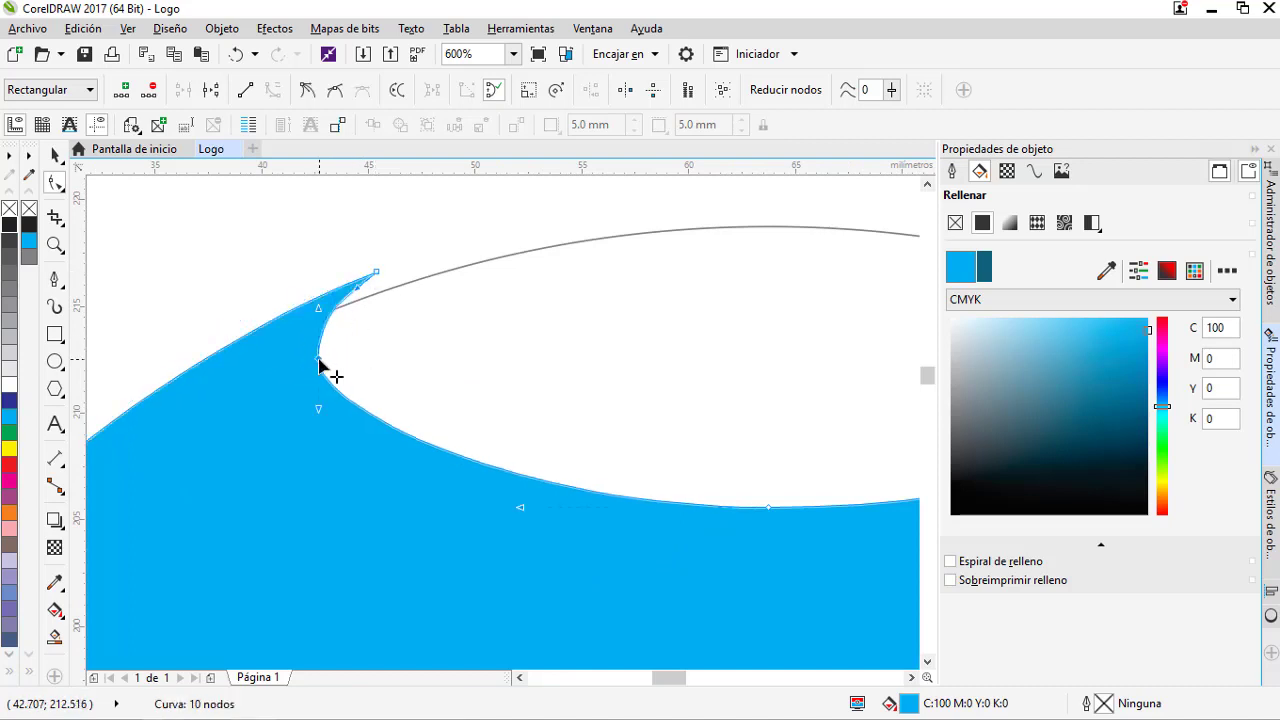
left_click_drag(320, 412, 318, 372)
scroll(314, 309, "up", 2)
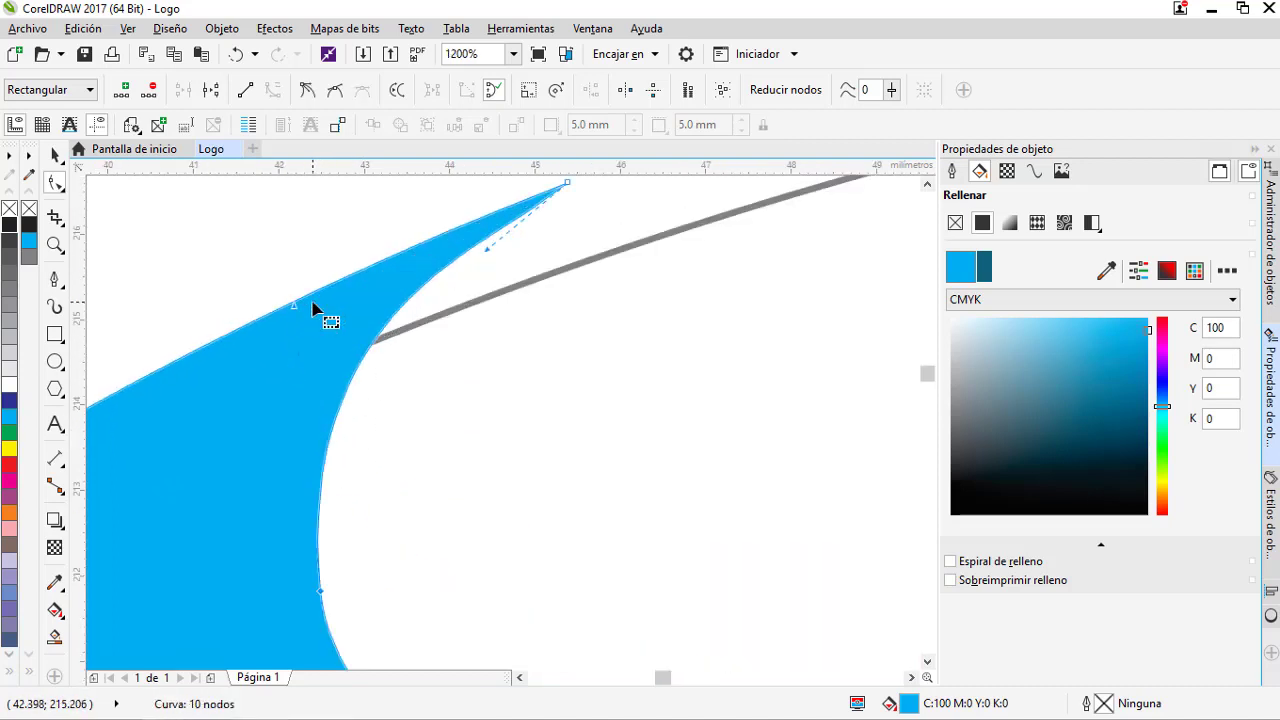
scroll(295, 370, "down", 3)
Shorten the curve handle at the upper band's left corner to refine its rounding.
scroll(306, 429, "up", 3)
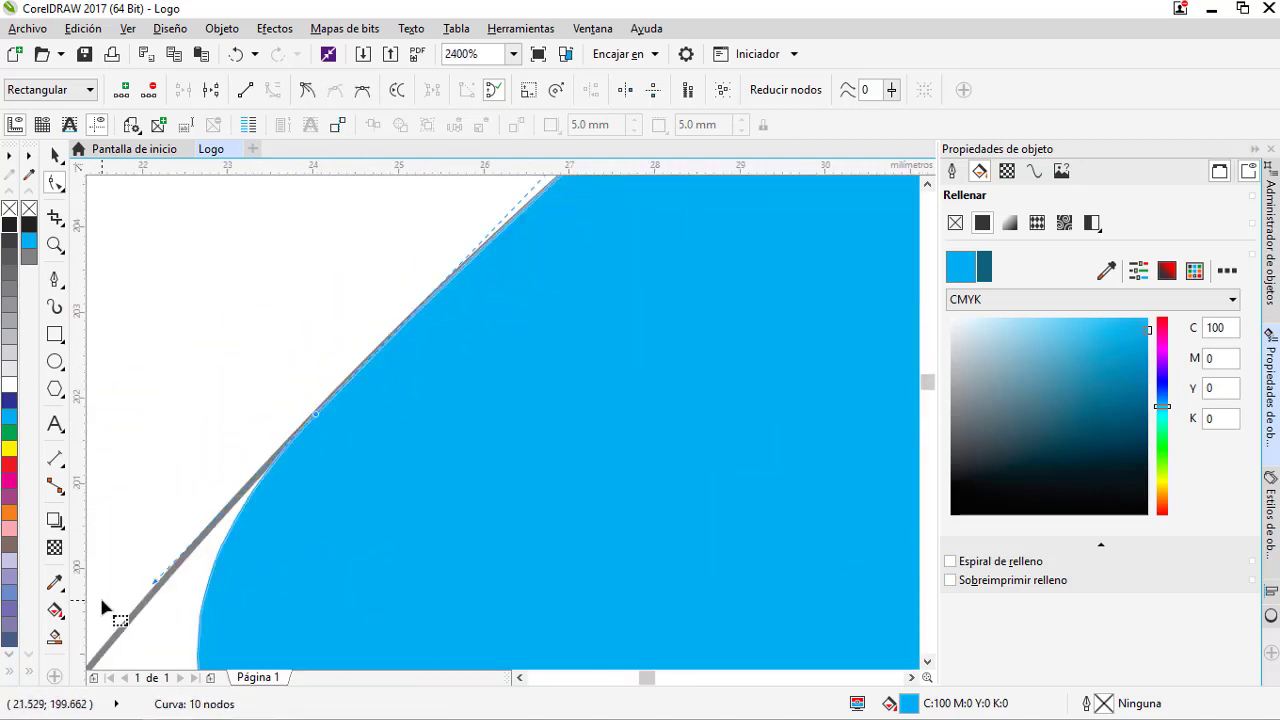
left_click_drag(161, 584, 264, 432)
scroll(294, 423, "down", 2)
scroll(266, 432, "down", 2)
key("space")
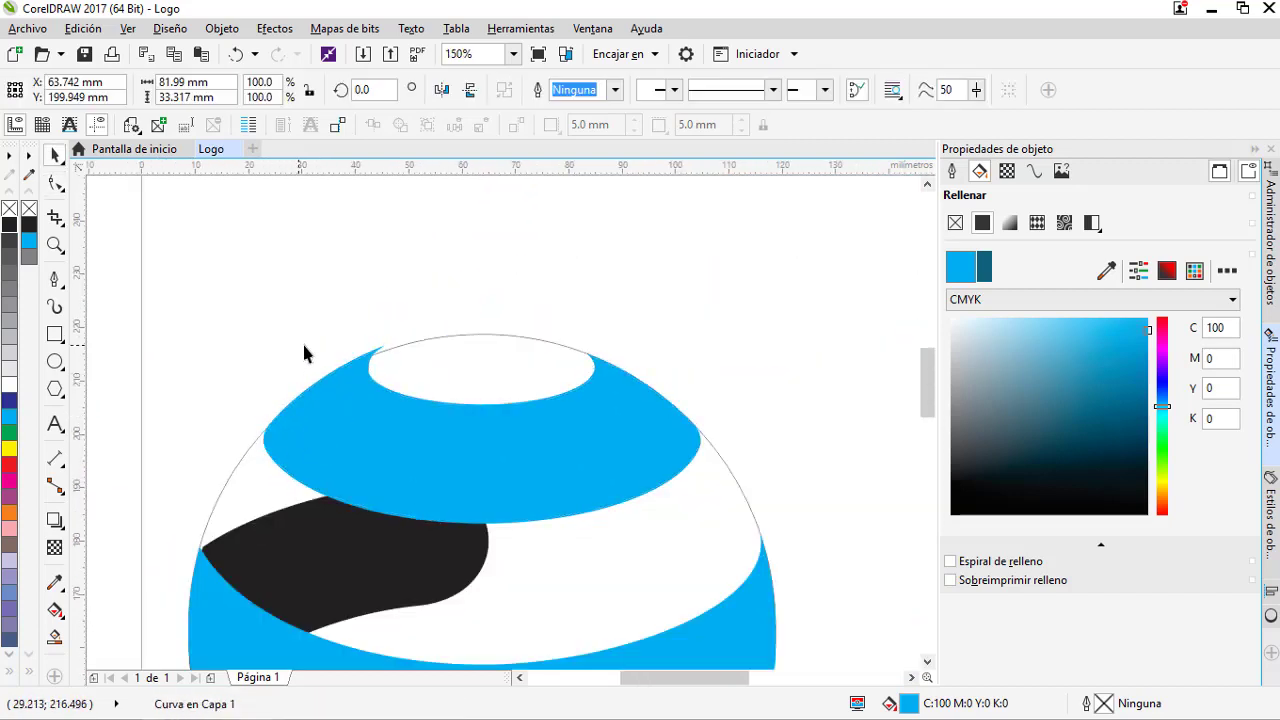
left_click(304, 345)
Move the black piece's lower-left node inside the blue band and round its left edge with the curve handles.
scroll(412, 310, "down", 2)
scroll(443, 349, "up", 2)
scroll(369, 289, "down", 1)
key("space")
left_click(266, 429)
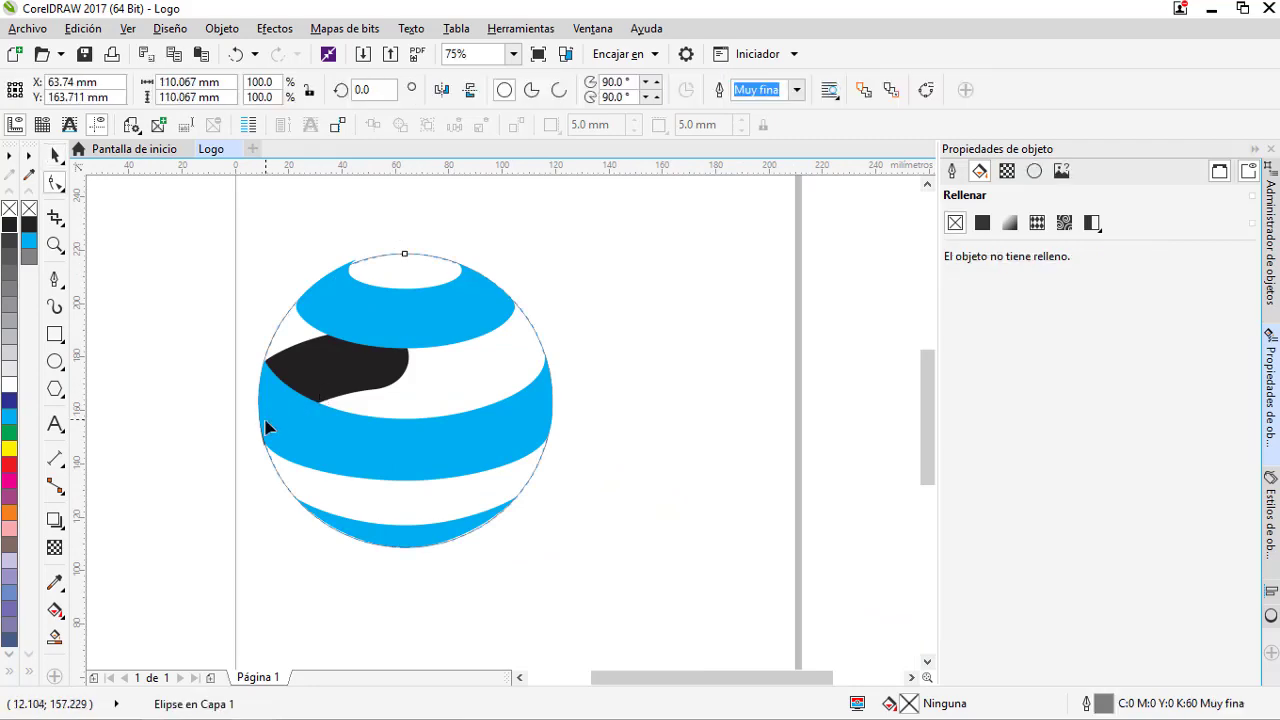
scroll(278, 537, "up", 3)
left_click(268, 494)
scroll(297, 488, "up", 2)
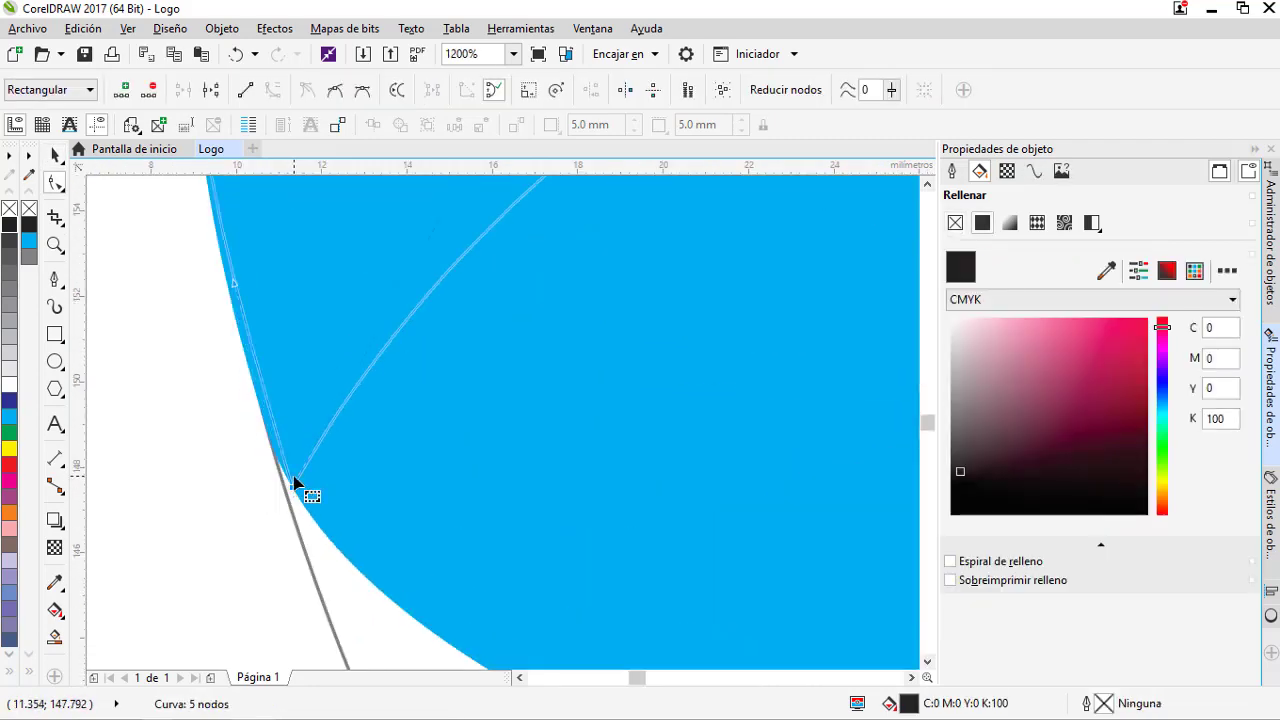
scroll(310, 295, "down", 2)
scroll(310, 296, "up", 1)
left_click_drag(227, 371, 222, 363)
left_click_drag(409, 236, 264, 247)
Adjust the curve at the middle band's upper-left corner to round it along the circle.
left_click(251, 437)
scroll(349, 614, "down", 3)
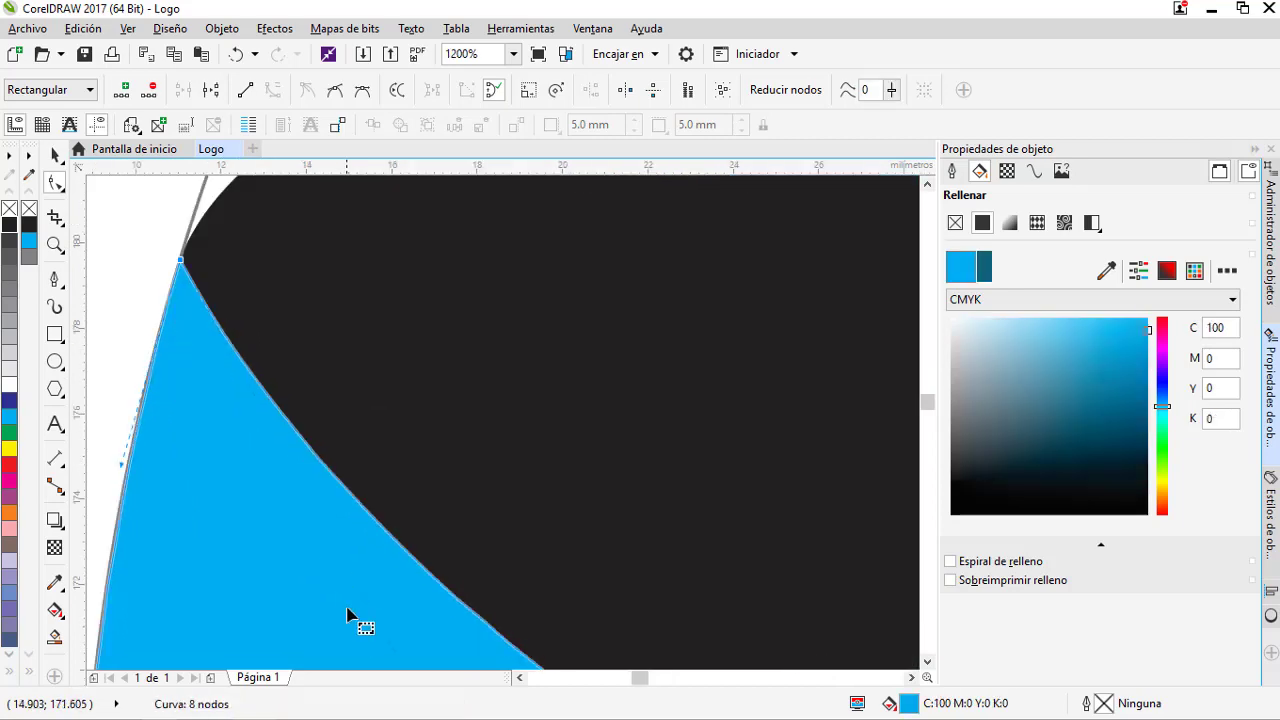
scroll(282, 415, "up", 1)
scroll(282, 415, "up", 1)
left_click_drag(194, 362, 185, 398)
scroll(187, 318, "down", 2)
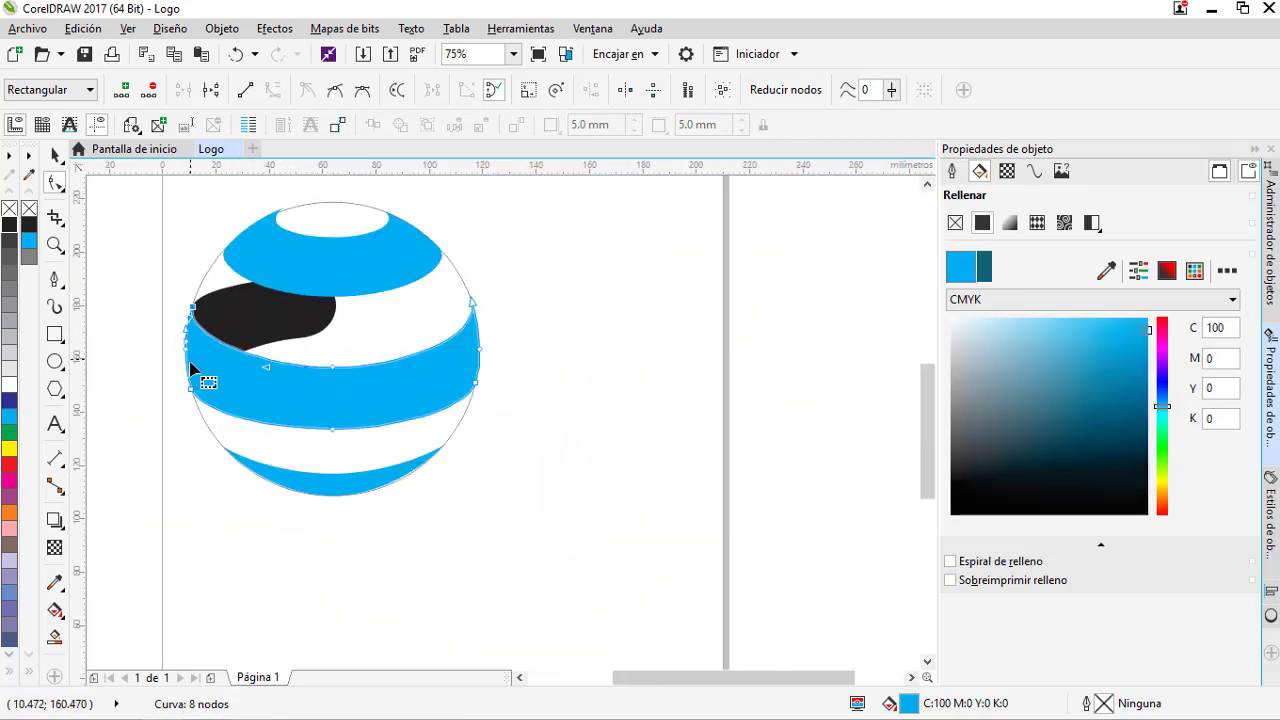
key("space")
left_click(554, 448)
Adjust the curve handle of the bottom band's lower edge on its right half so it follows the circle.
scroll(203, 318, "up", 1)
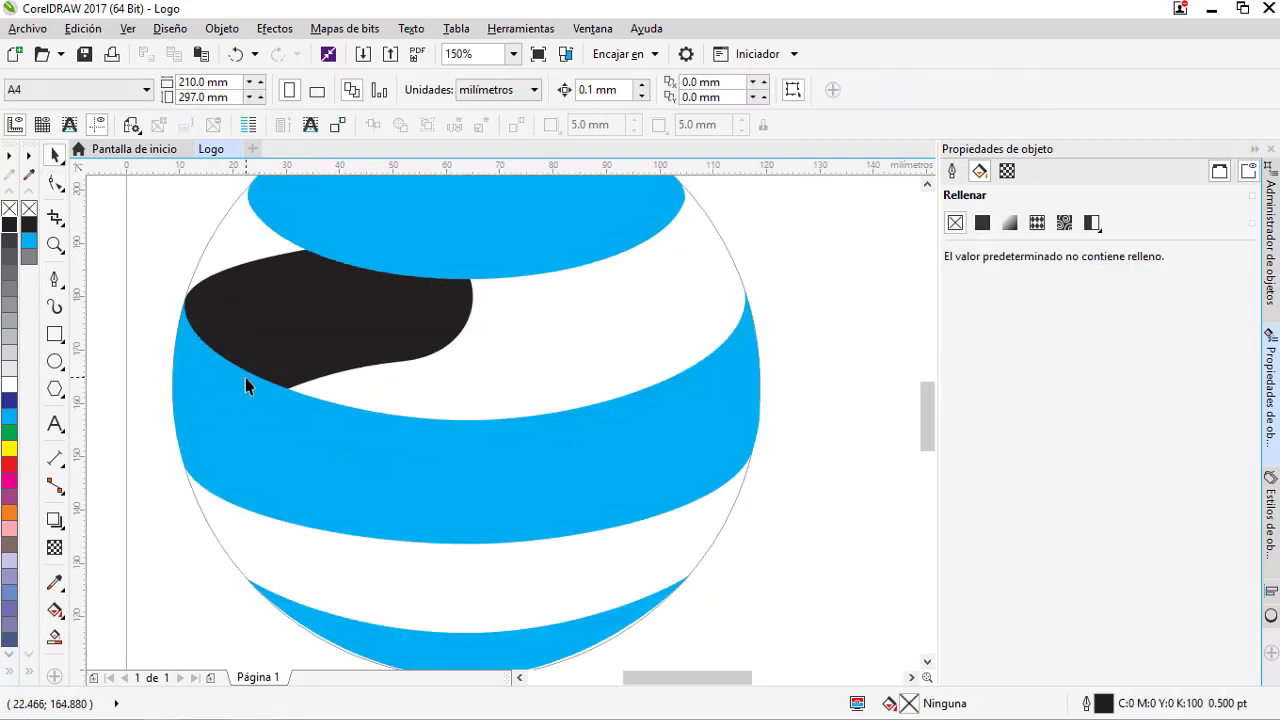
scroll(468, 395, "down", 1)
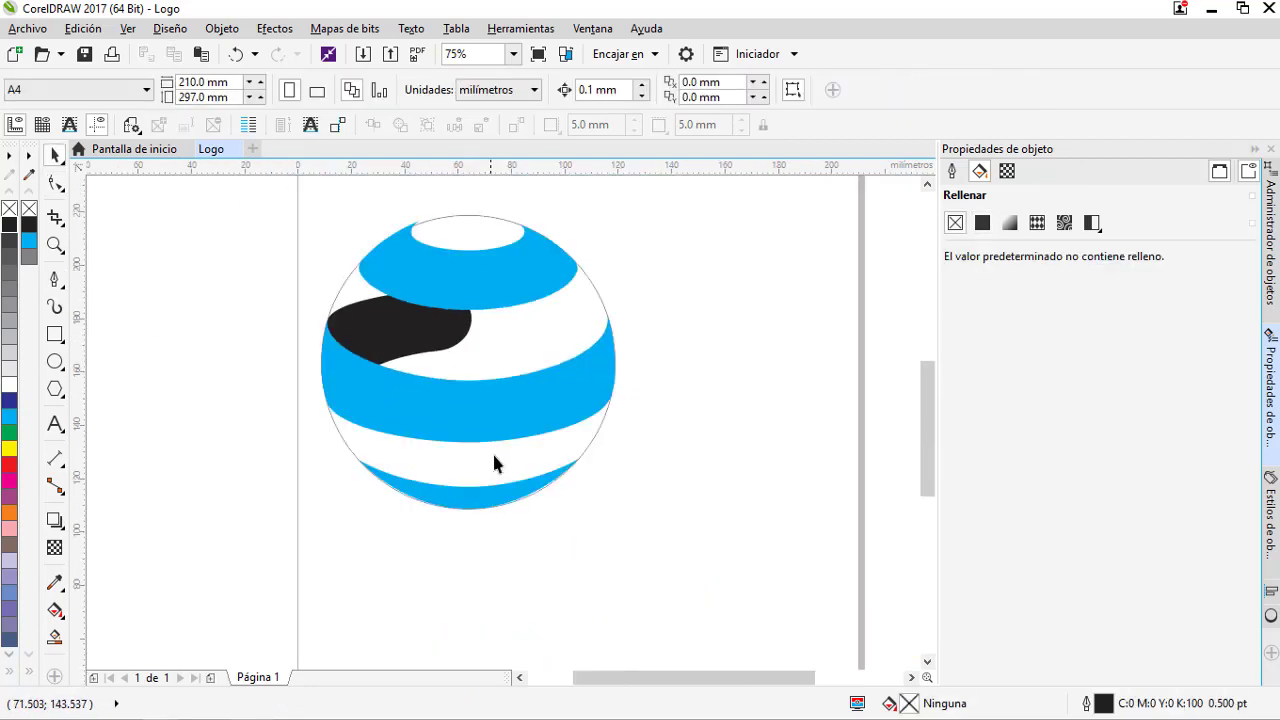
double_click(467, 511)
scroll(467, 512, "up", 3)
scroll(470, 503, "down", 1)
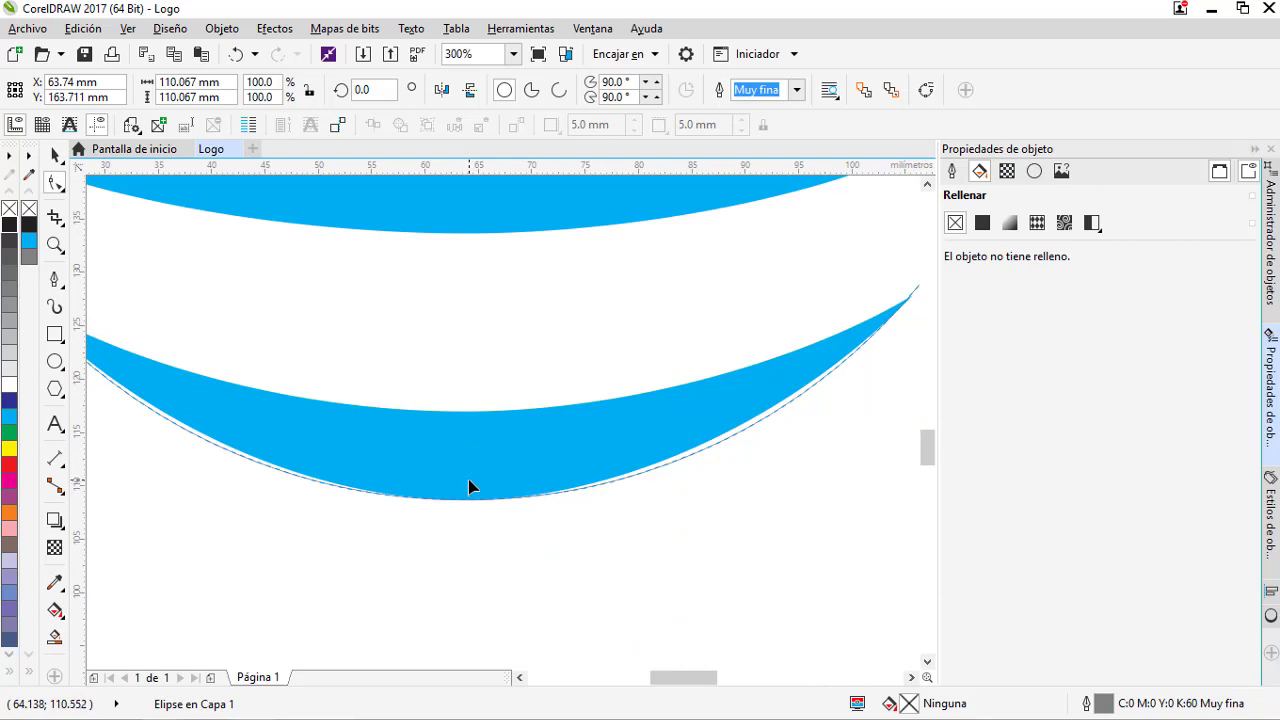
left_click(470, 482)
scroll(786, 427, "up", 1)
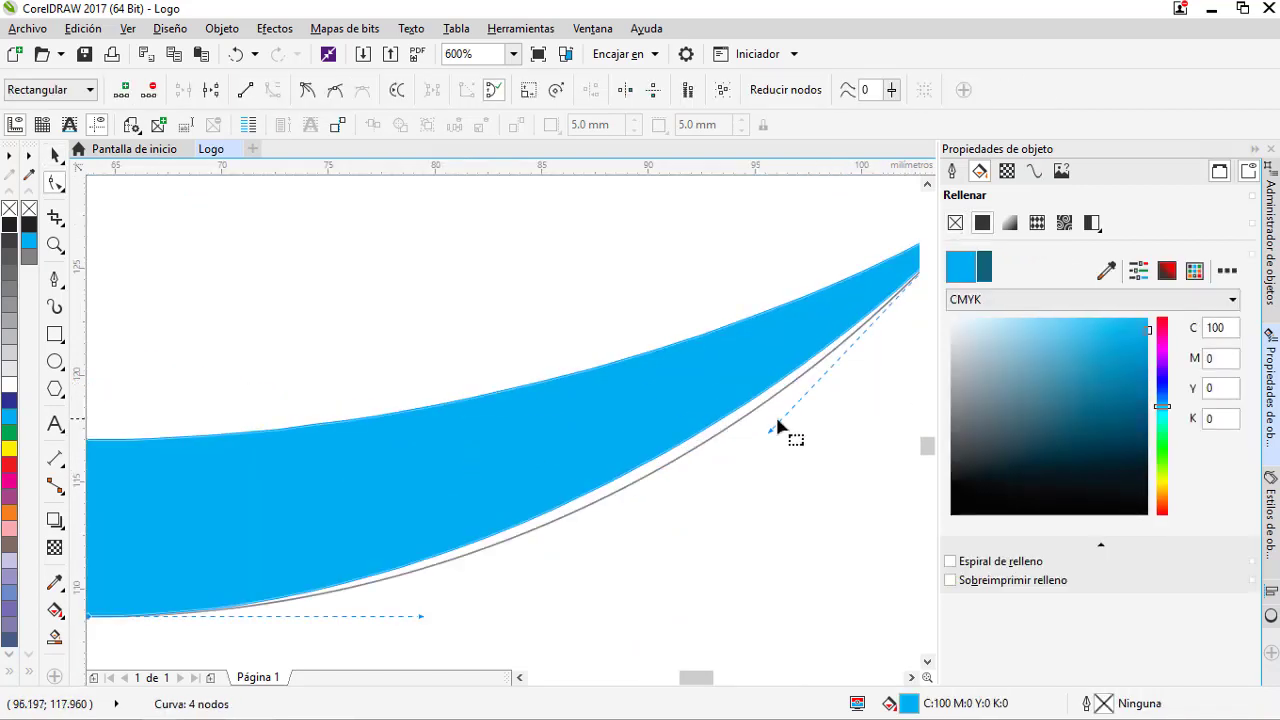
left_click_drag(776, 428, 751, 473)
scroll(767, 446, "down", 2)
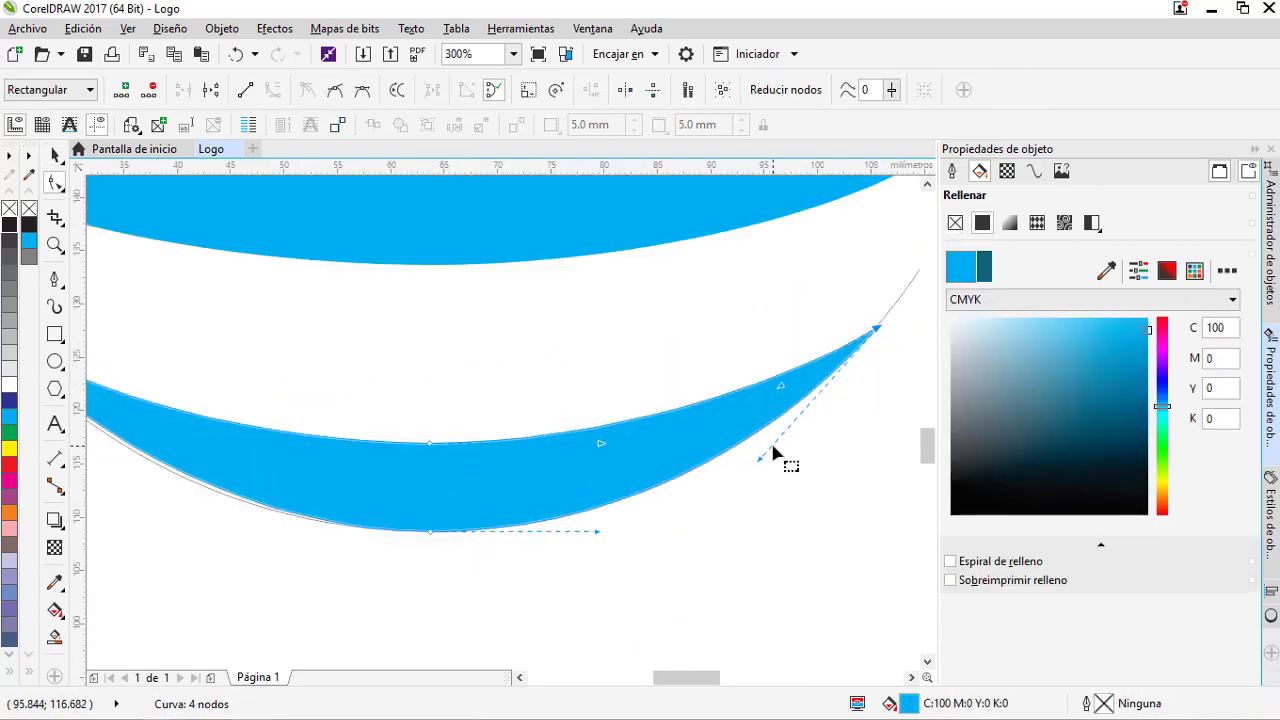
Adjust the curve handle of the bottom band's lower edge on its left half to match the circle.
scroll(489, 452, "up", 2)
scroll(221, 291, "down", 1)
scroll(243, 371, "up", 1)
left_click_drag(227, 353, 231, 372)
scroll(323, 407, "down", 2)
key("space")
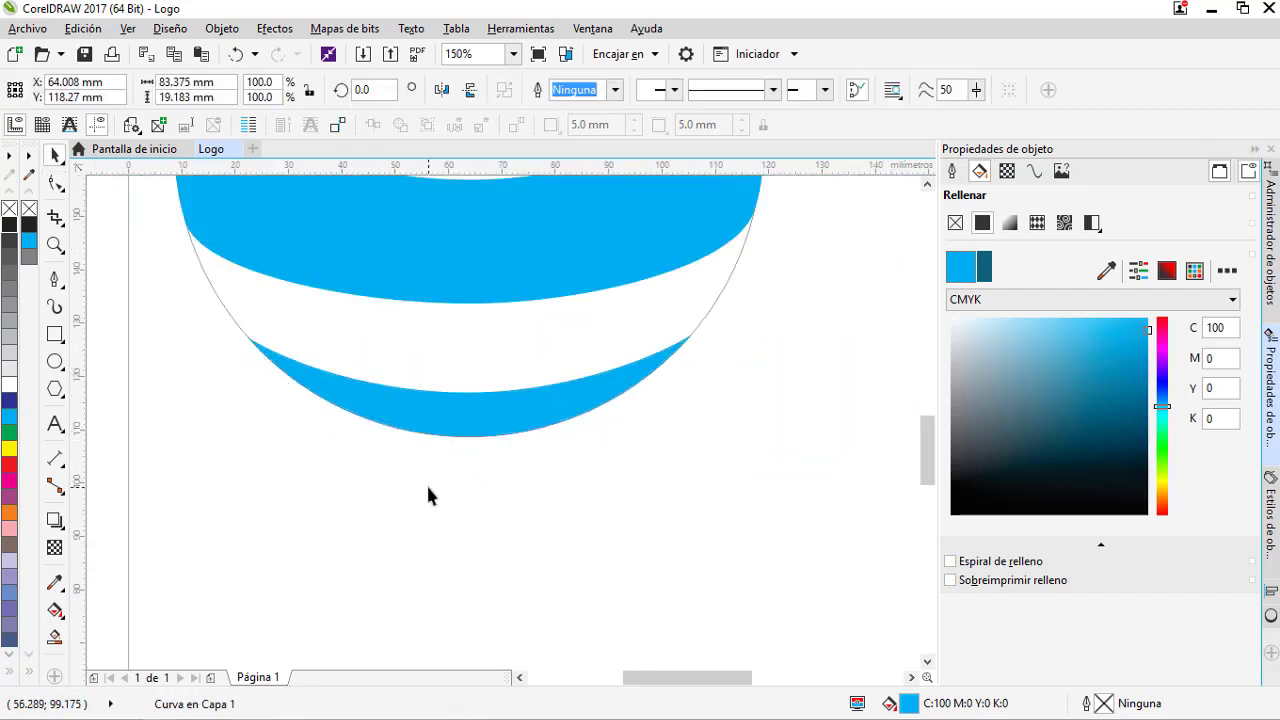
left_click(432, 479)
scroll(438, 470, "down", 2)
scroll(473, 360, "up", 1)
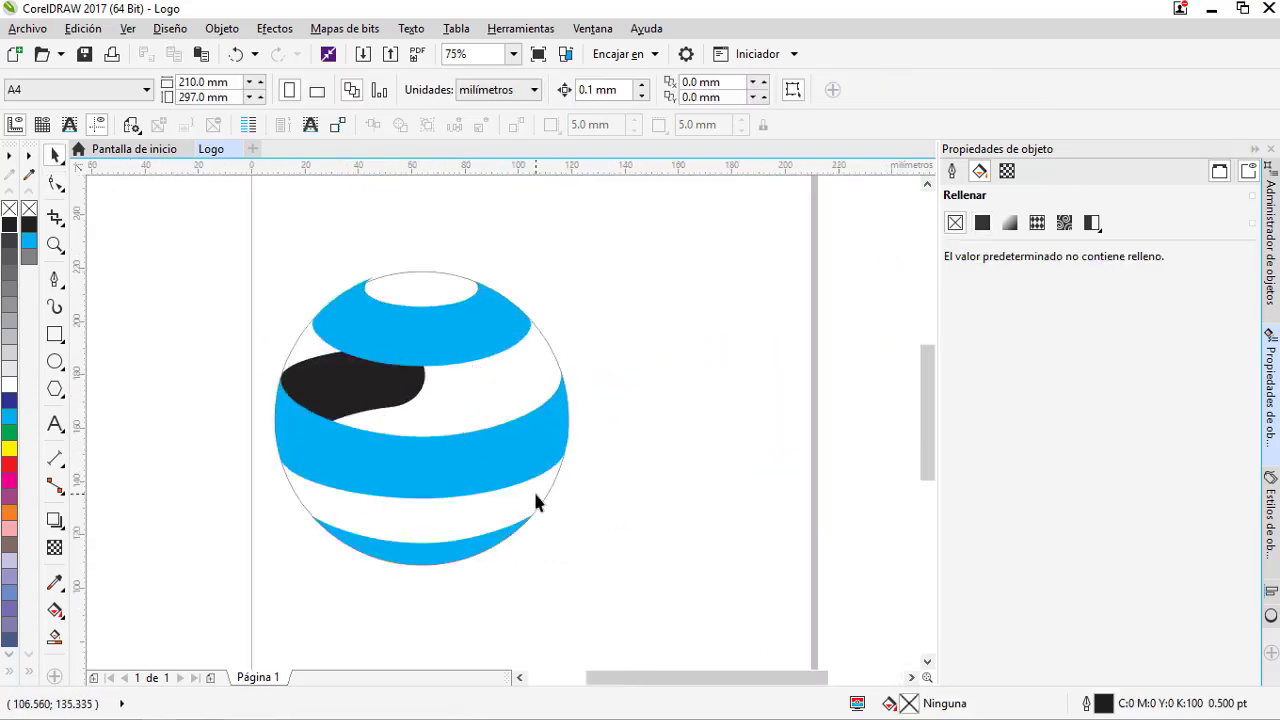
Lower the node at the centre of the middle band's bottom edge to deepen its curve.
left_click(433, 487)
key("space")
scroll(423, 502, "up", 3)
left_click_drag(426, 470, 426, 499)
scroll(425, 486, "down", 3)
scroll(423, 482, "up", 3)
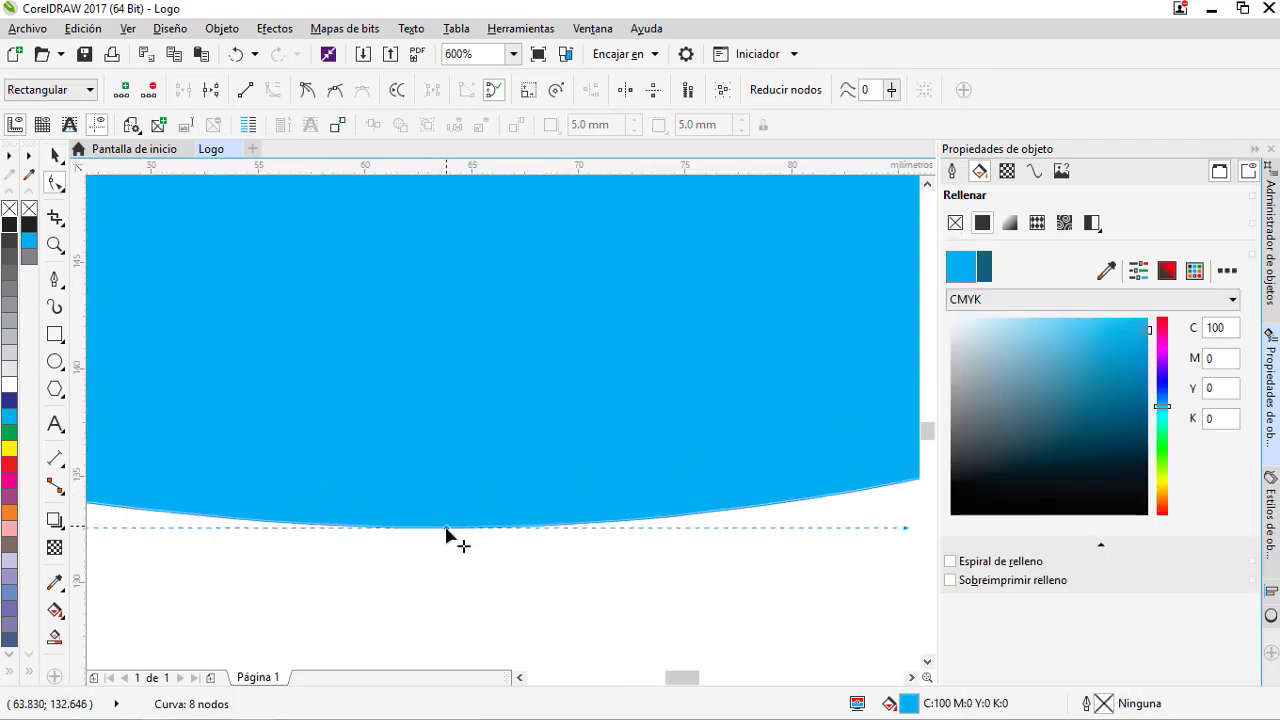
scroll(446, 535, "down", 3)
scroll(464, 495, "up", 3)
left_click_drag(313, 401, 310, 385)
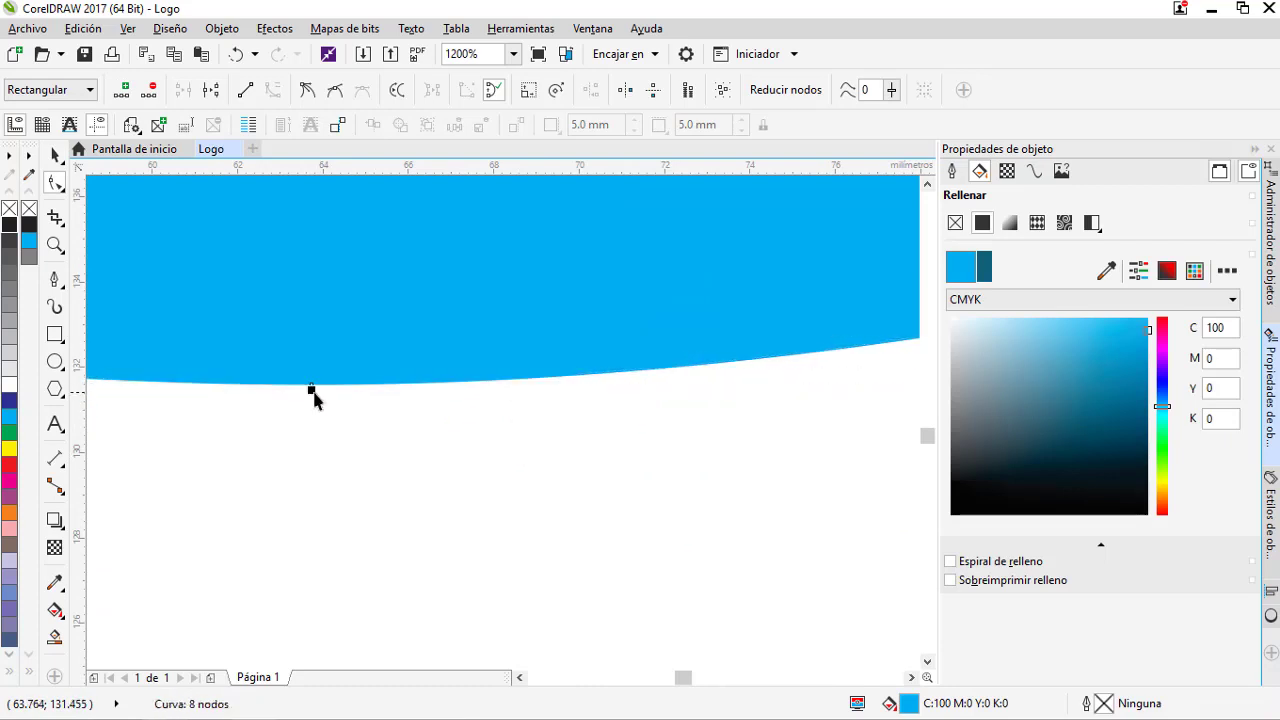
scroll(319, 405, "down", 3)
key("space")
left_click(319, 409)
scroll(464, 519, "down", 2)
scroll(474, 538, "up", 2)
Give a copy of the middle band a white gradient fill with 100% transparent ends and an opaque stop at 18%.
left_click(395, 413)
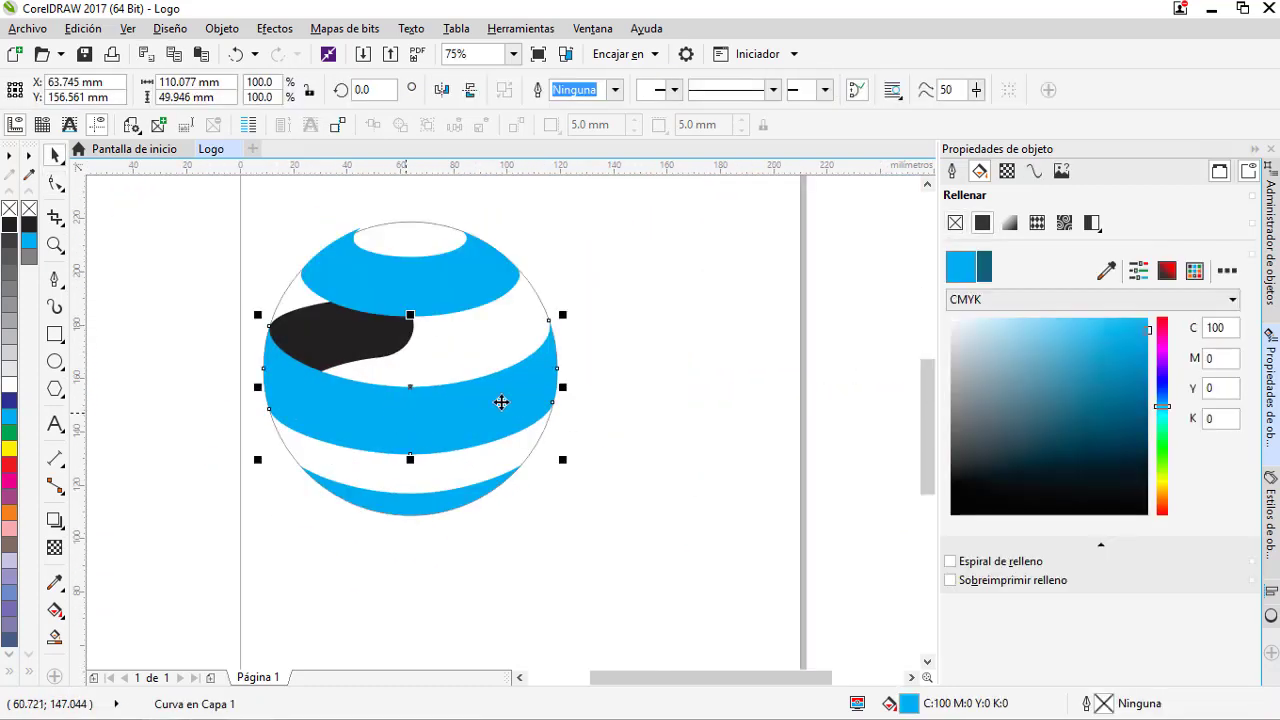
left_click(952, 319)
left_click(1011, 224)
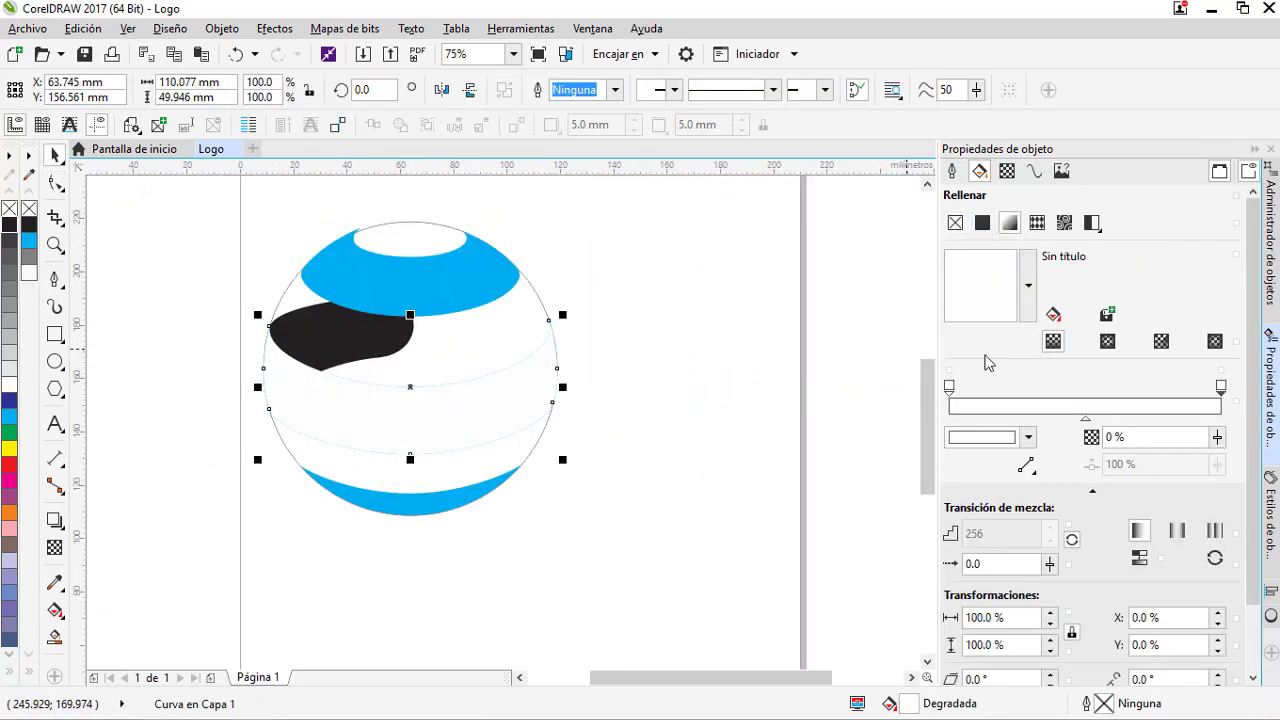
left_click(1029, 437)
left_click_drag(1218, 437, 1278, 445)
left_click(1088, 387)
double_click(1090, 388)
left_click(950, 388)
left_click(1222, 390)
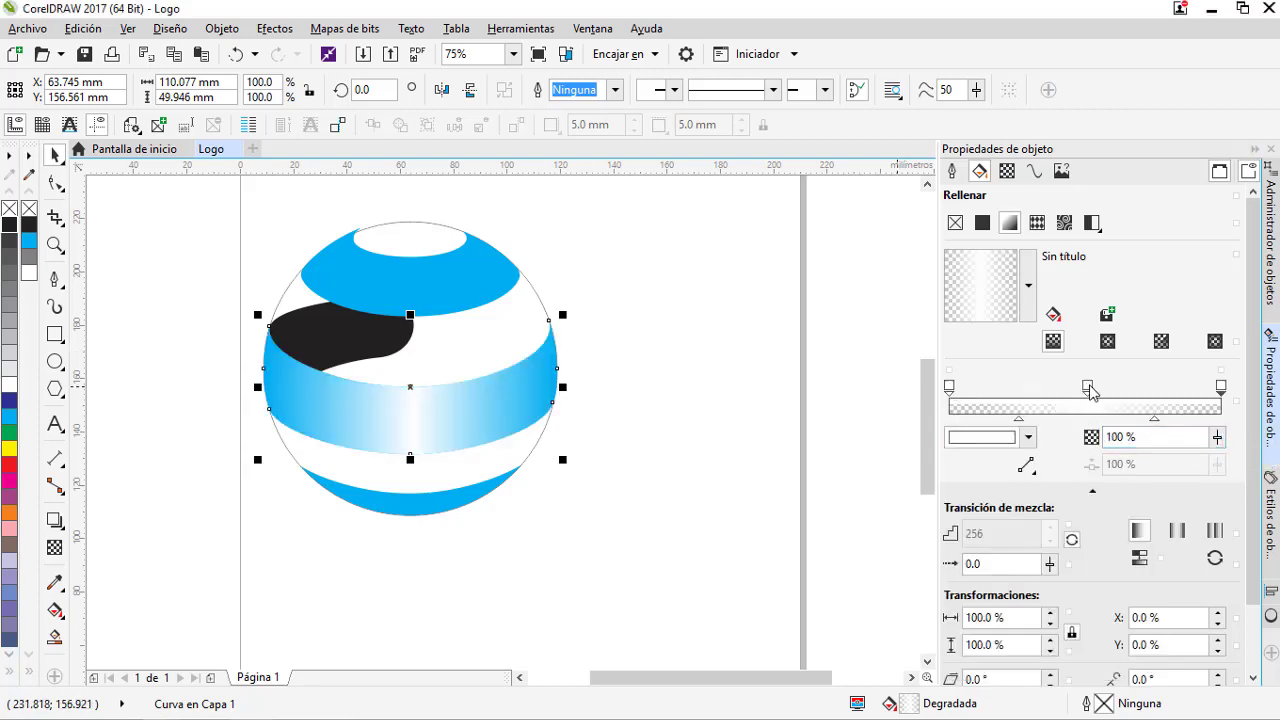
left_click(1089, 388)
left_click_drag(1000, 390, 998, 389)
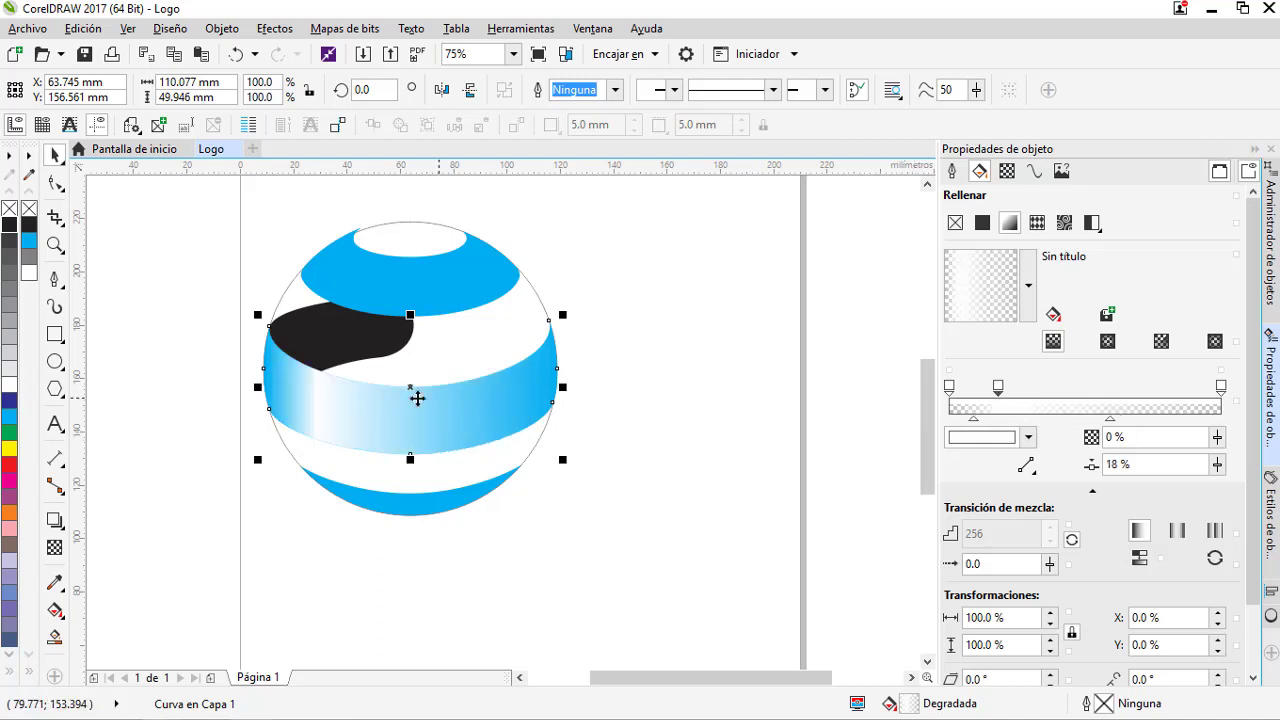
Move the white gradient copy upward until only a thin strip of it overlaps the middle band's upper edge.
left_click_drag(417, 402, 366, 343)
scroll(320, 371, "up", 1)
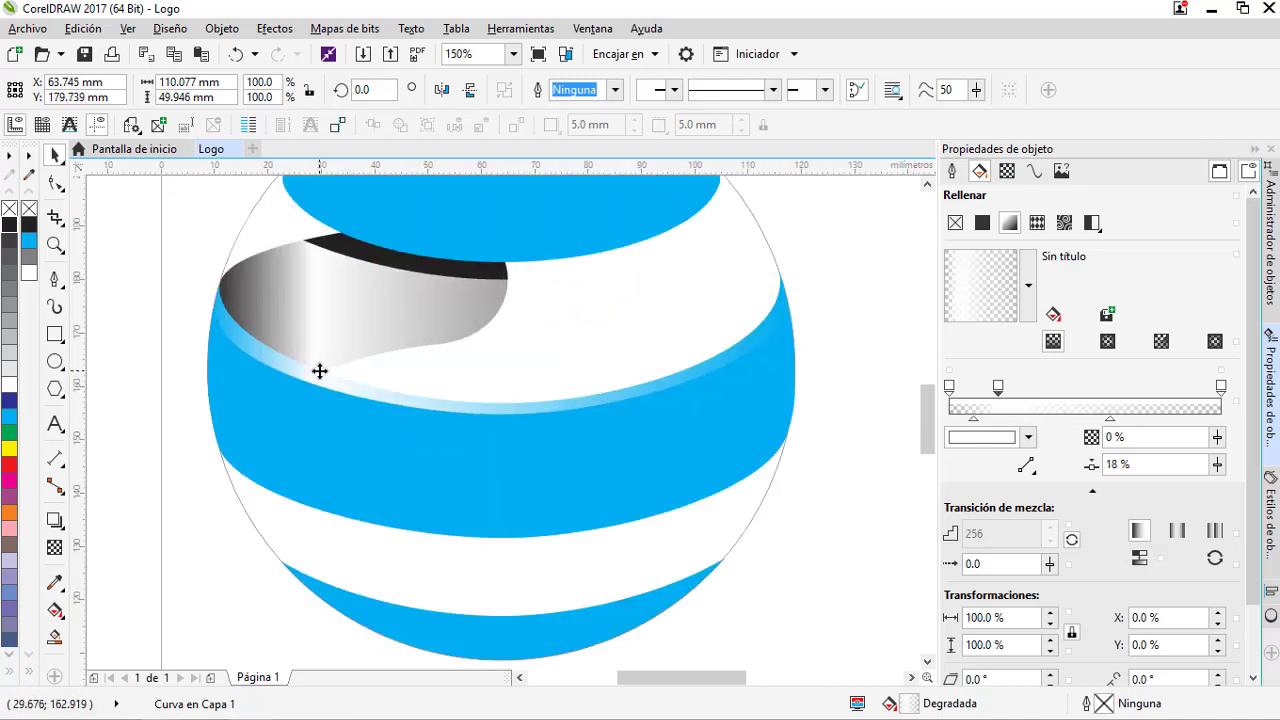
key("Up")
key("Up")
key("Up")
key("Right")
key("Right")
key("Up")
key("Up")
key("Up")
key("Up")
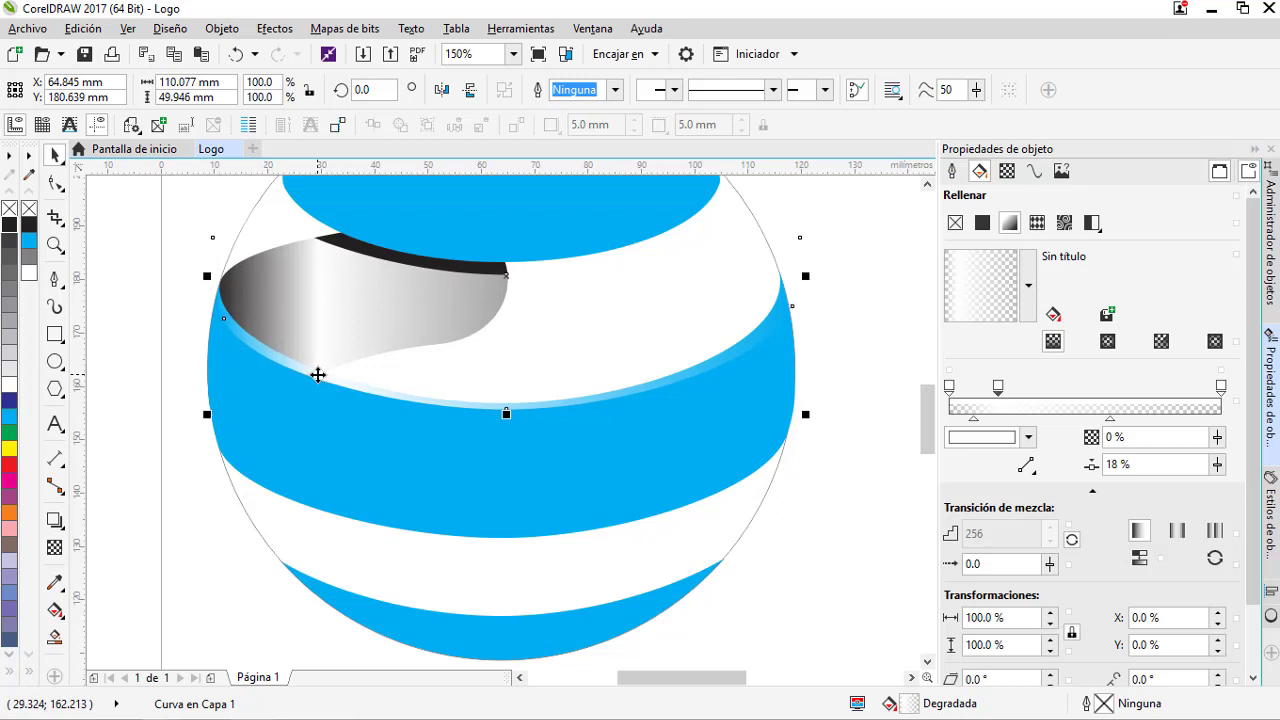
key("Up")
key("Up")
key("Up")
key("Up")
key("Up")
key("Up")
key("Up")
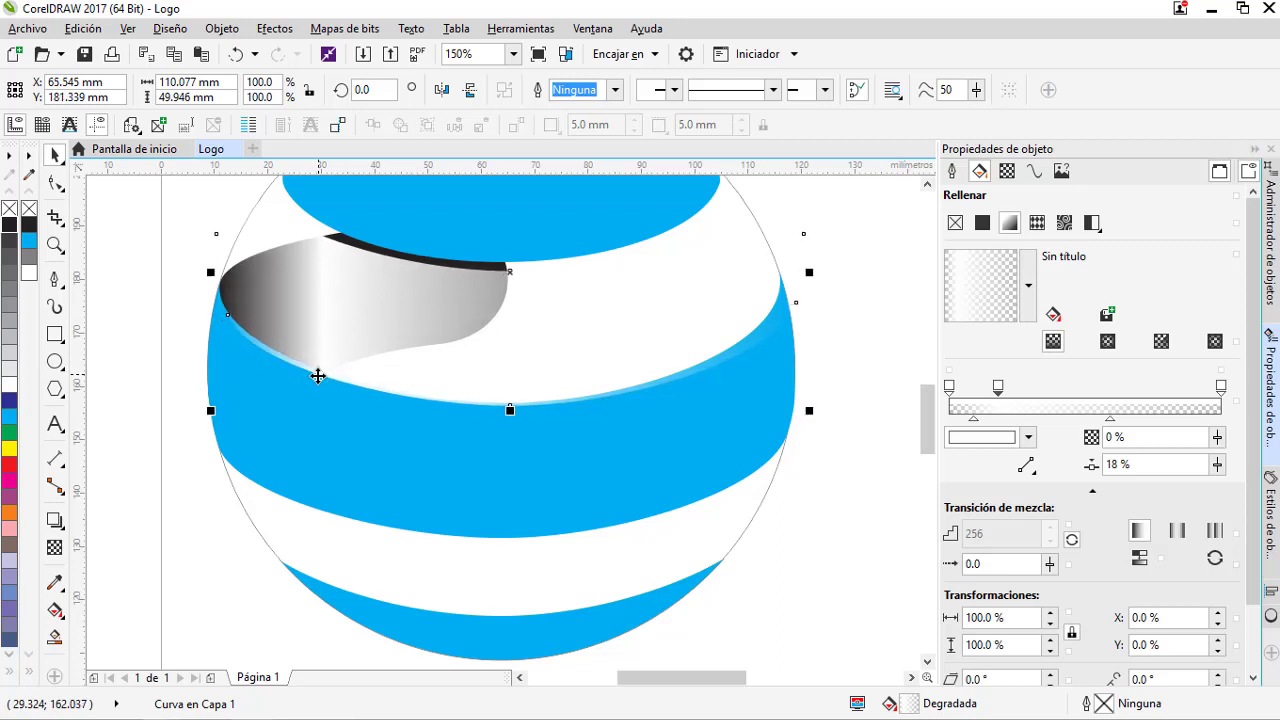
key("Down")
key("Down")
key("Down")
key("Down")
Make the gradient copy's lower-left node smooth and reshape its curve to run parallel to the blue band's upper edge.
key("F10")
scroll(202, 284, "up", 2)
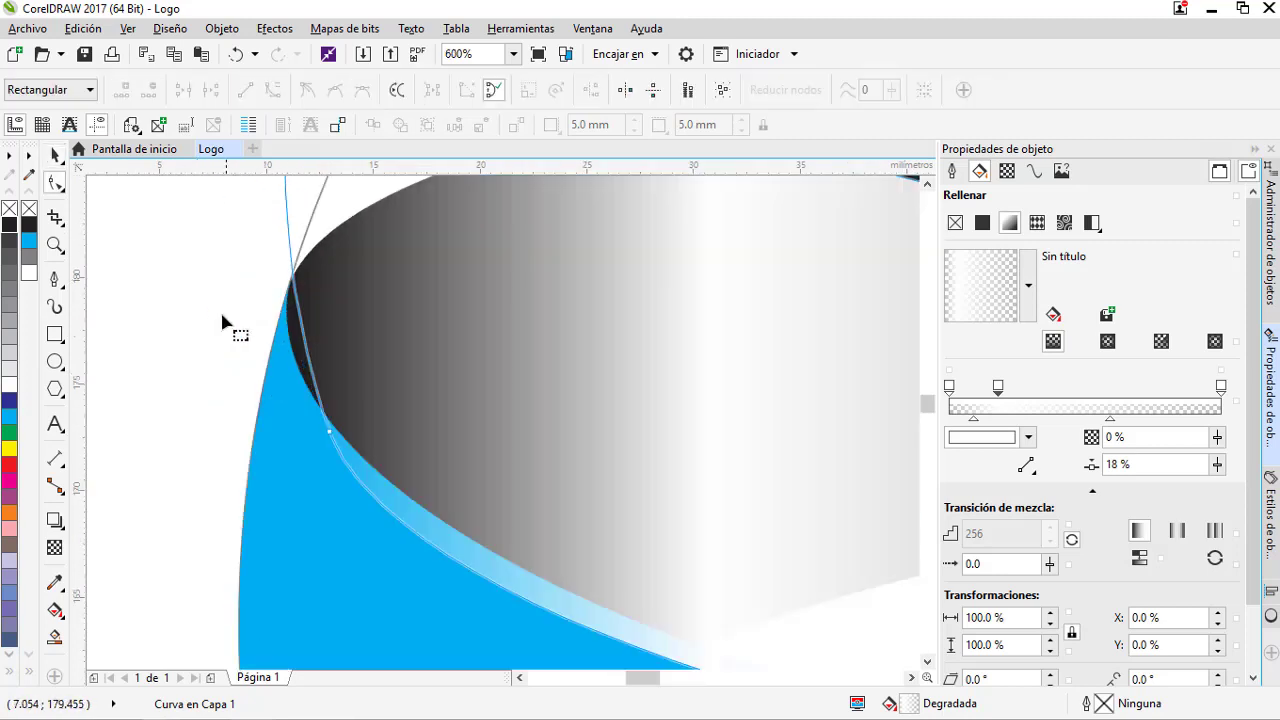
left_click_drag(330, 432, 296, 386)
key("ctrl+z")
left_click_drag(292, 318, 252, 323)
key("ctrl+z")
left_click(329, 433)
left_click(338, 92)
left_click_drag(479, 616, 375, 512)
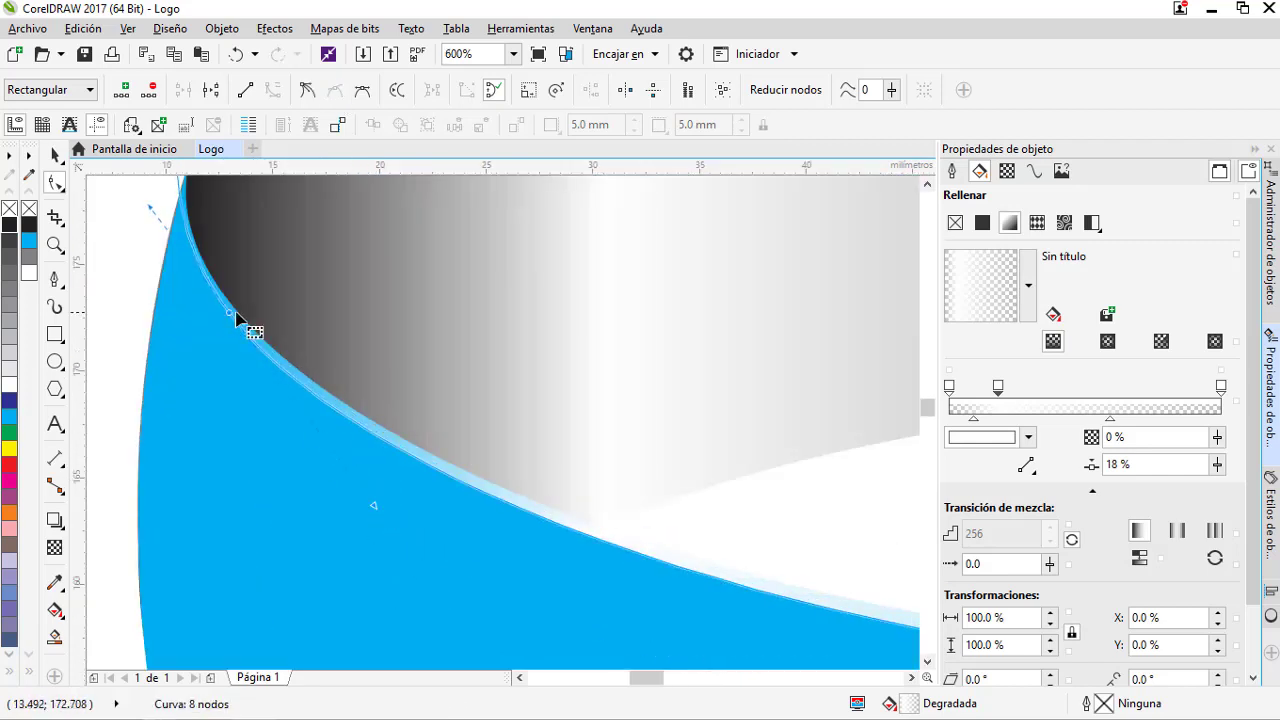
scroll(249, 335, "down", 3)
Nudge the gradient copy slightly left and down to X 64.875 mm, Y 180.639 mm.
key("space")
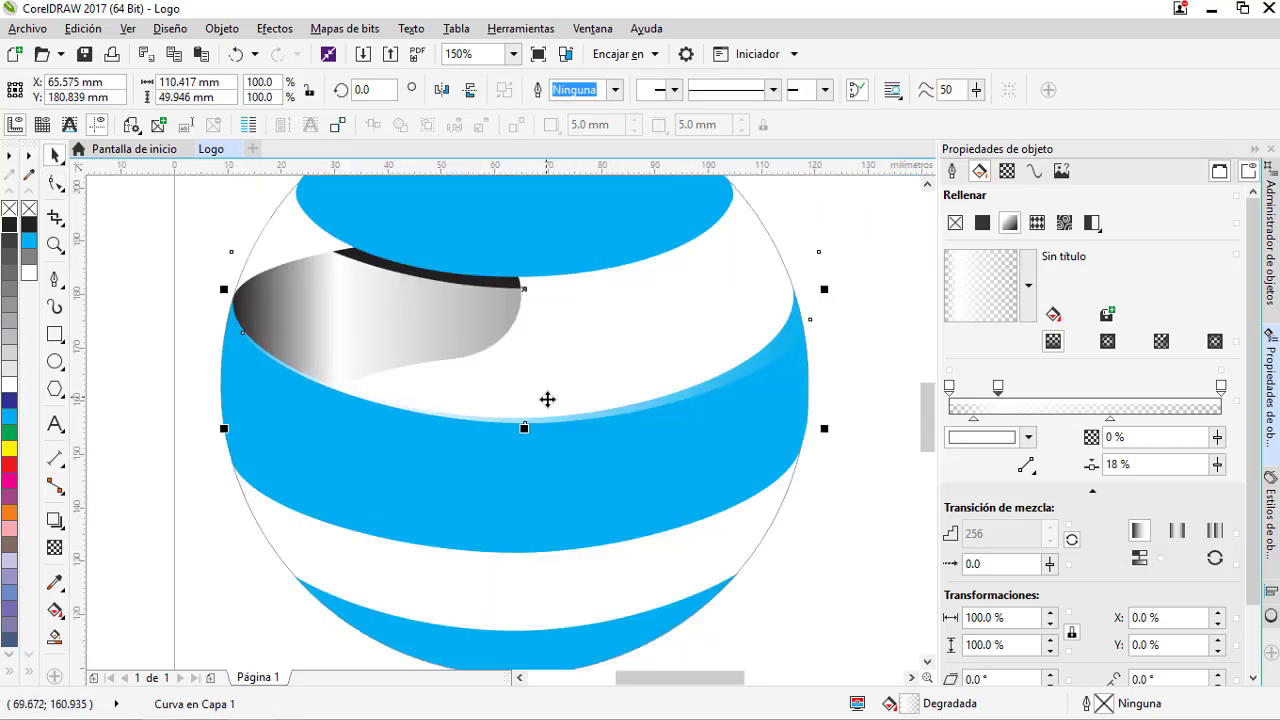
key("Left")
key("Down")
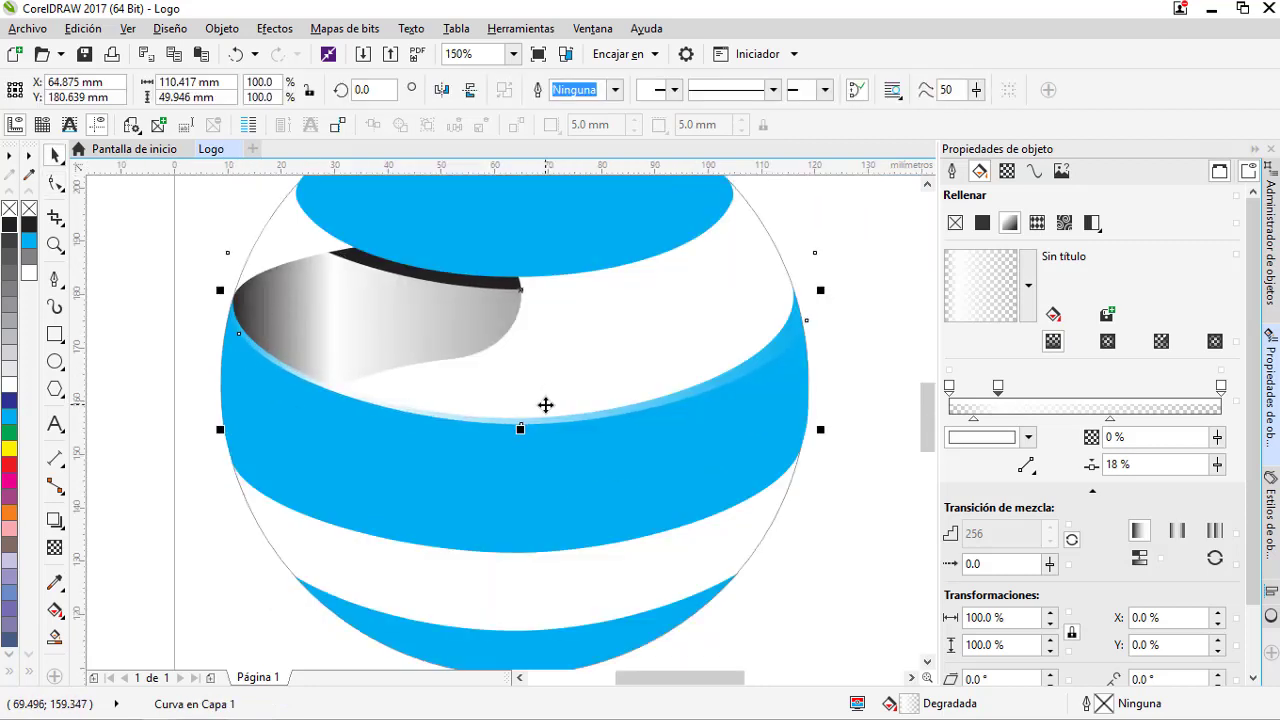
Add 100% transparent gradient stops at 5% and about 65%, and move the opaque white stop to 14%.
left_click(1221, 388)
double_click(1164, 389)
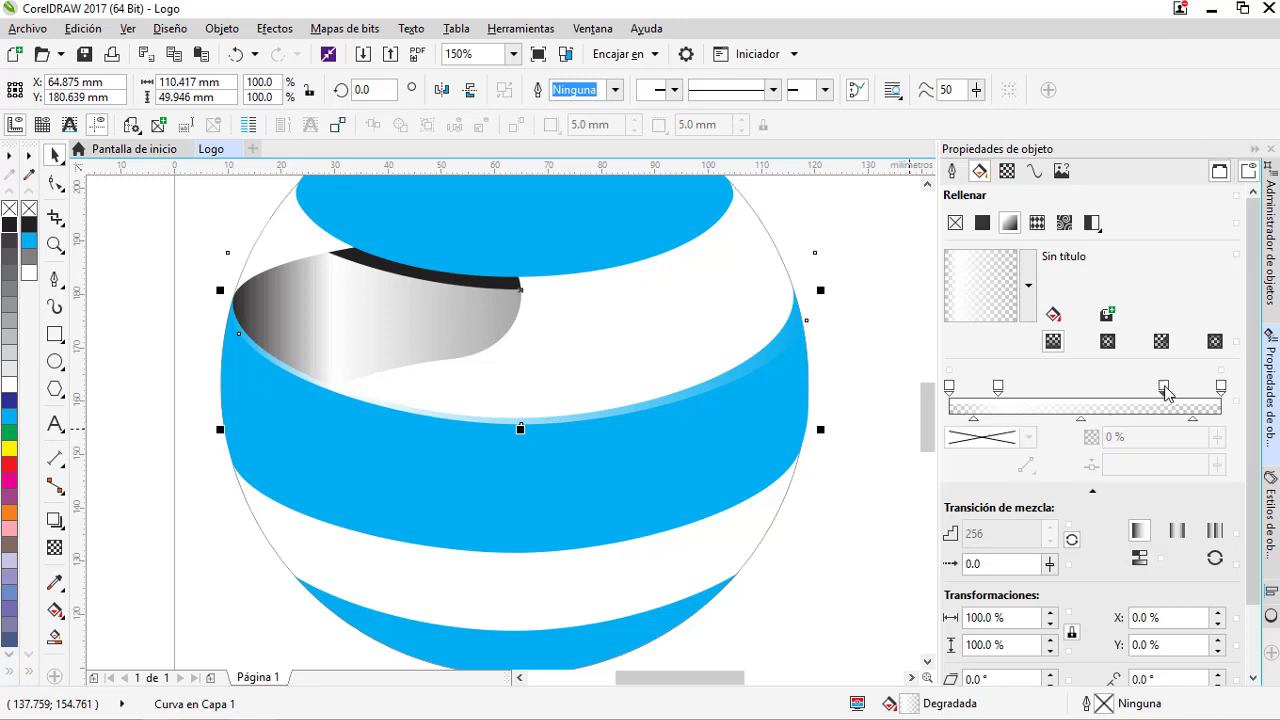
left_click_drag(1217, 437, 1264, 437)
left_click_drag(1163, 386, 1125, 387)
left_click(949, 388)
double_click(963, 388)
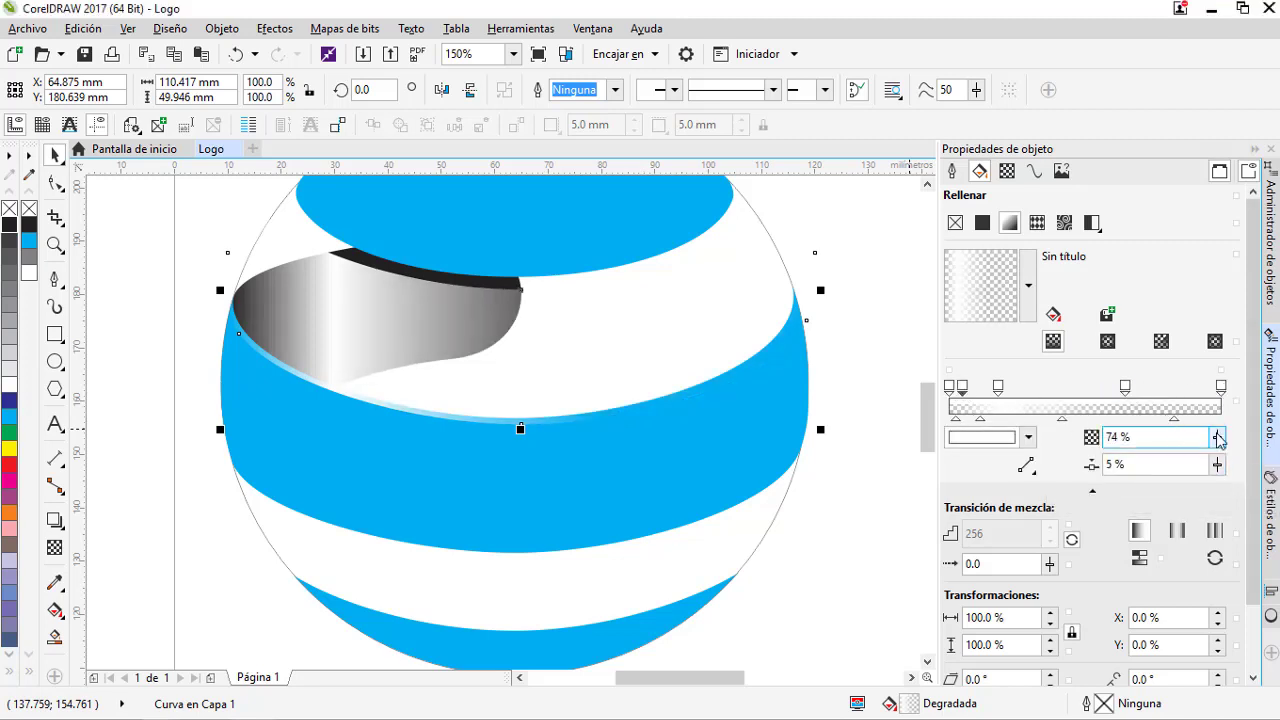
left_click_drag(1217, 437, 1264, 437)
left_click_drag(963, 388, 1007, 391)
left_click_drag(1007, 391, 987, 393)
PowerClip the gradient copy inside the blue middle band.
right_click(436, 413)
left_click(497, 216)
left_click(693, 492)
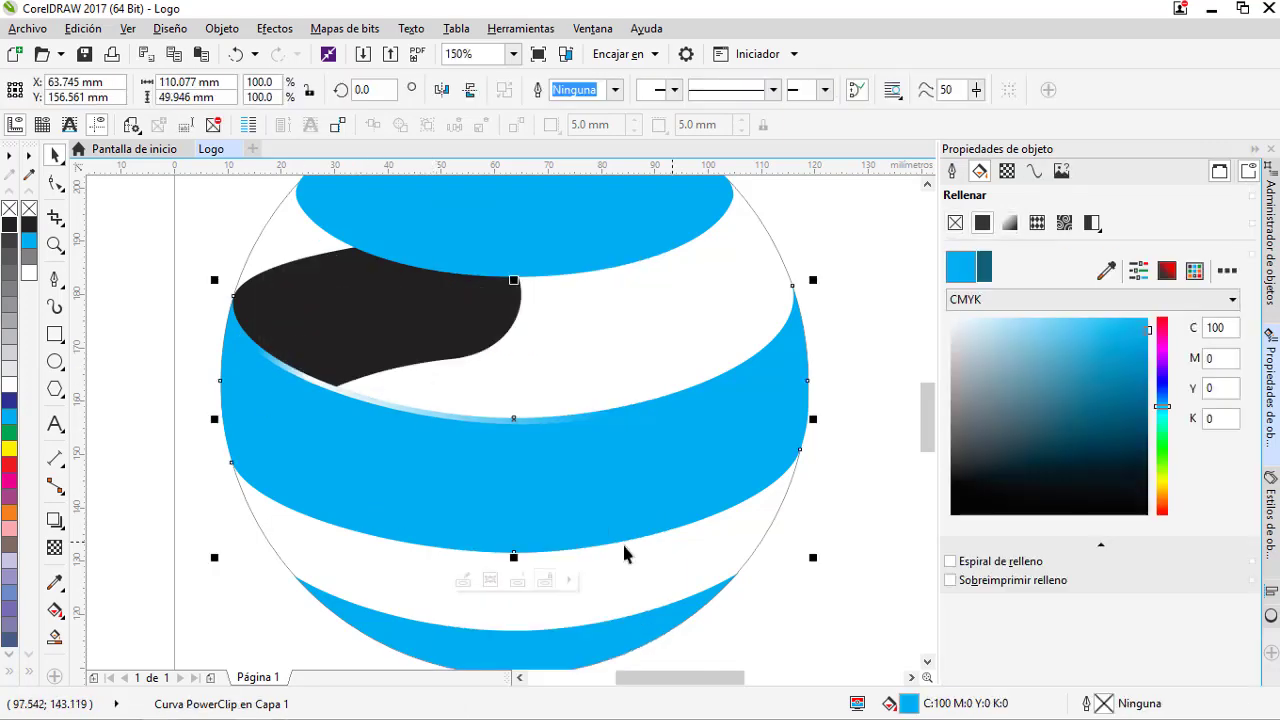
Inside the middle band's PowerClip, place a copy of the gradient shape over the band at X 64.875 mm, Y 155.063 mm.
left_click(463, 580)
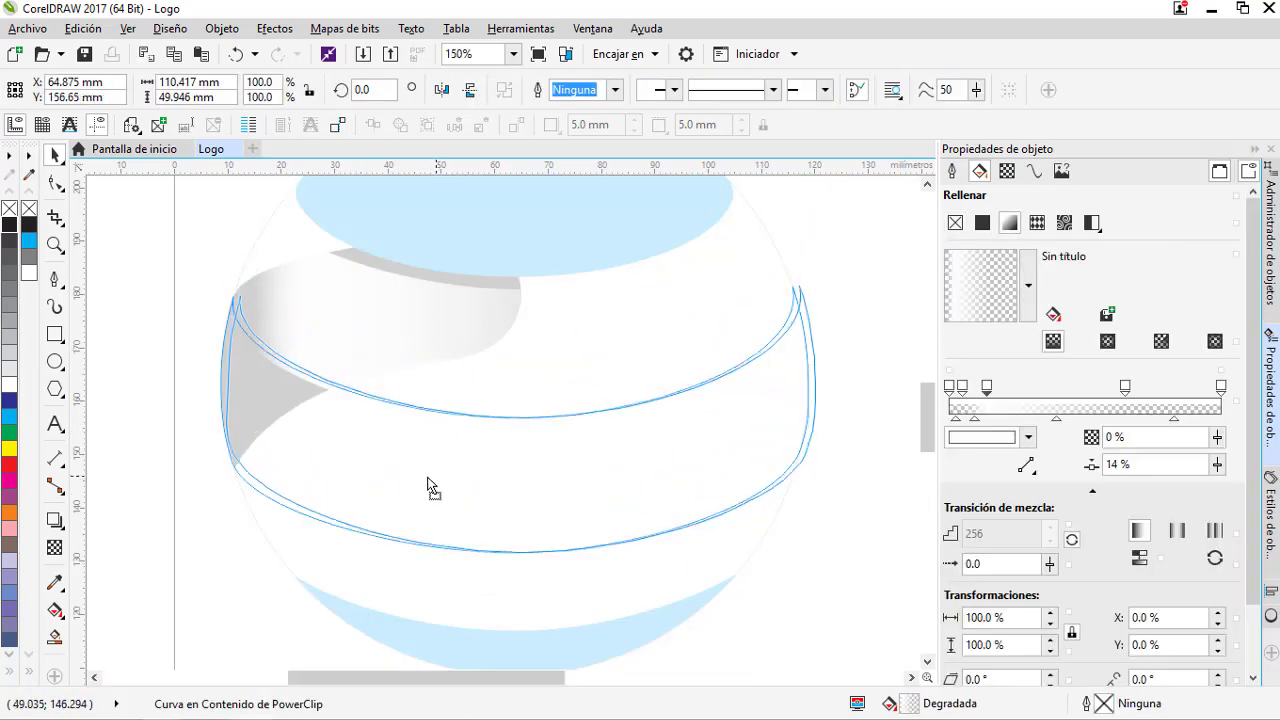
left_click(511, 415)
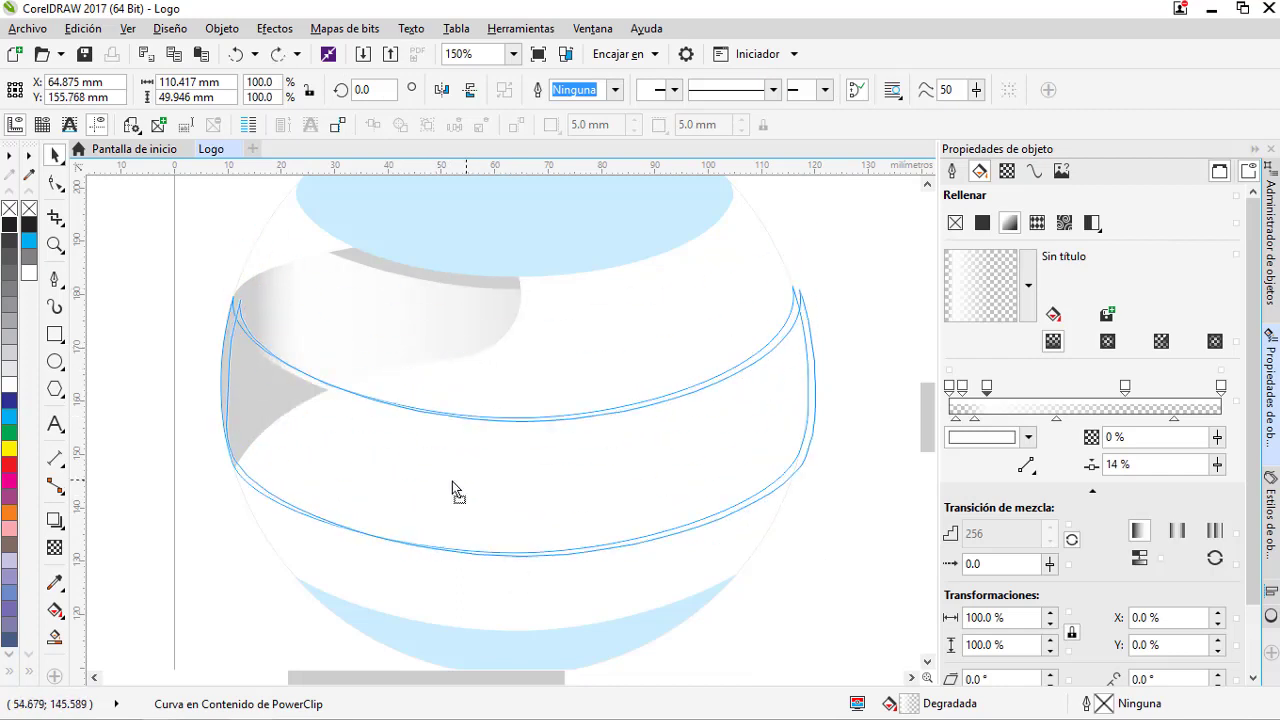
left_click_drag(452, 481, 450, 484)
mouse_move(521, 290)
left_mouse_down()
mouse_move(520, 277)
mouse_move(520, 288)
left_mouse_up()
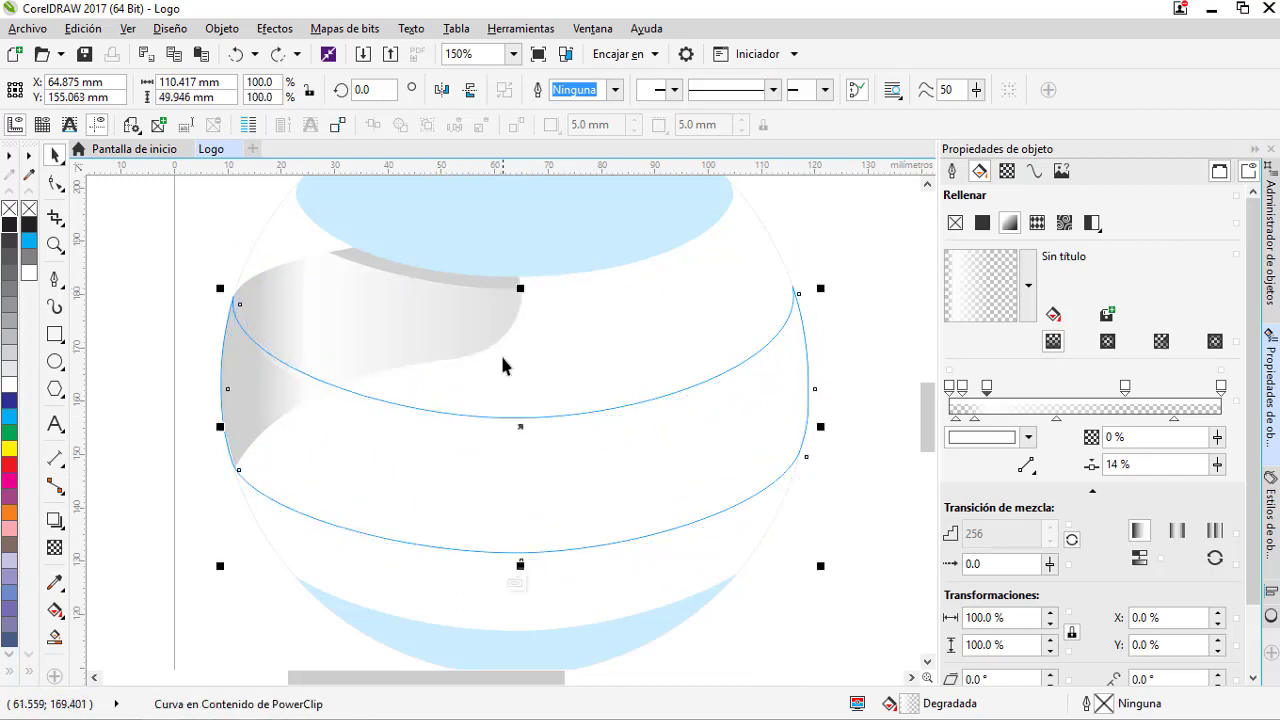
left_click(516, 584)
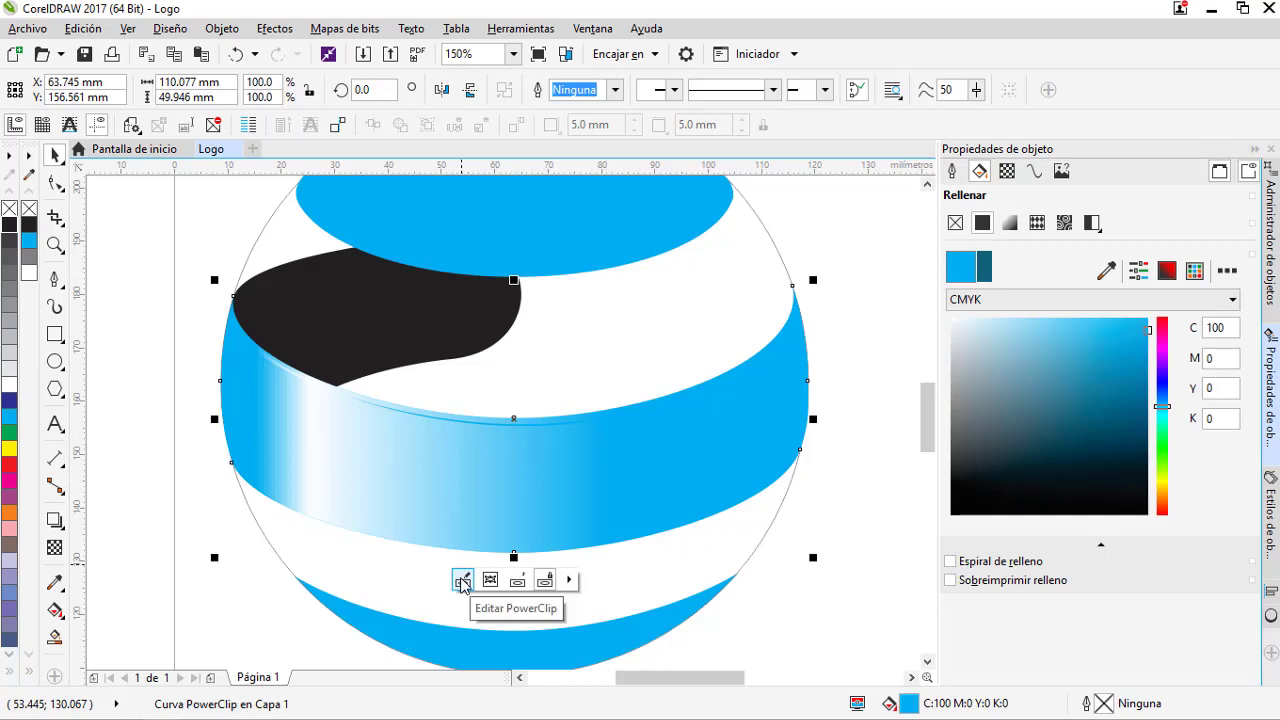
Reopen the PowerClip contents and raise the large gradient shape's top centre node and lower its bottom centre node beyond the band.
left_click(462, 583)
double_click(478, 503)
left_click_drag(520, 427, 520, 396)
left_click_drag(520, 560, 521, 572)
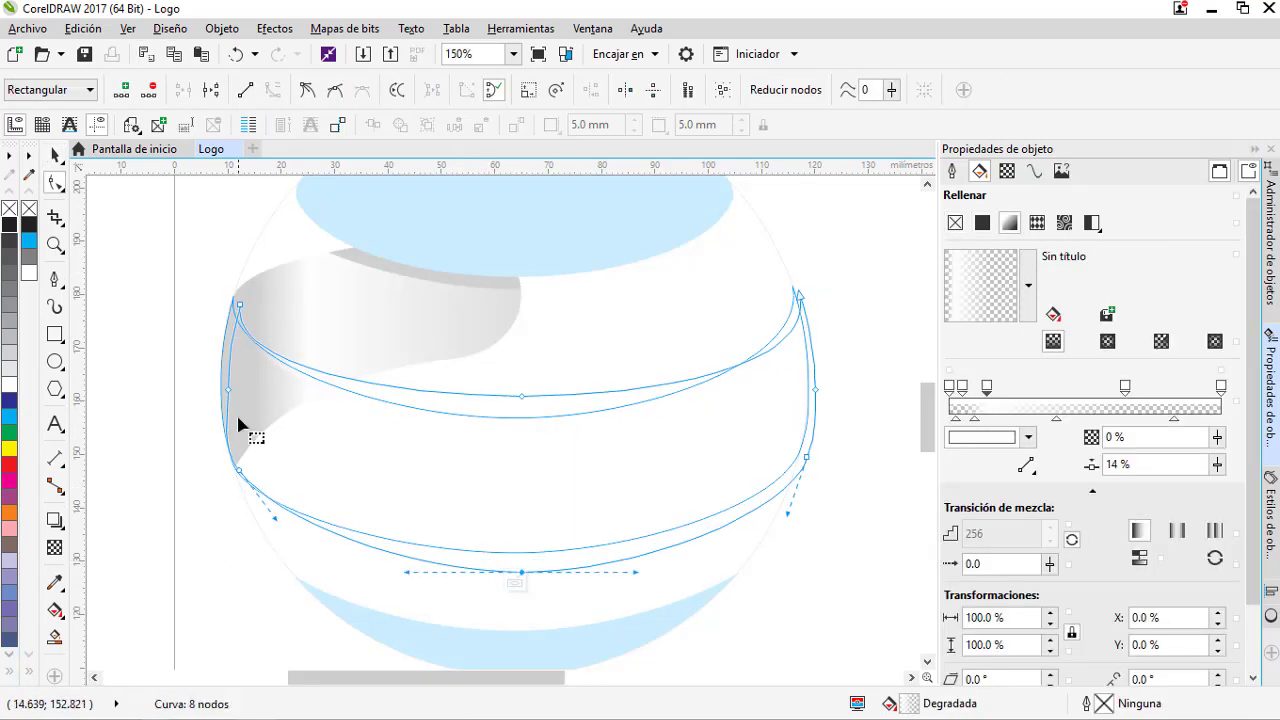
Extend the large gradient shape's left side and upper-right corner past the band's outline and finish editing the PowerClip.
scroll(221, 337, "up", 1)
left_click_drag(257, 272, 241, 219)
left_click_drag(233, 445, 221, 487)
scroll(232, 447, "down", 1)
scroll(260, 571, "up", 1)
scroll(203, 413, "down", 1)
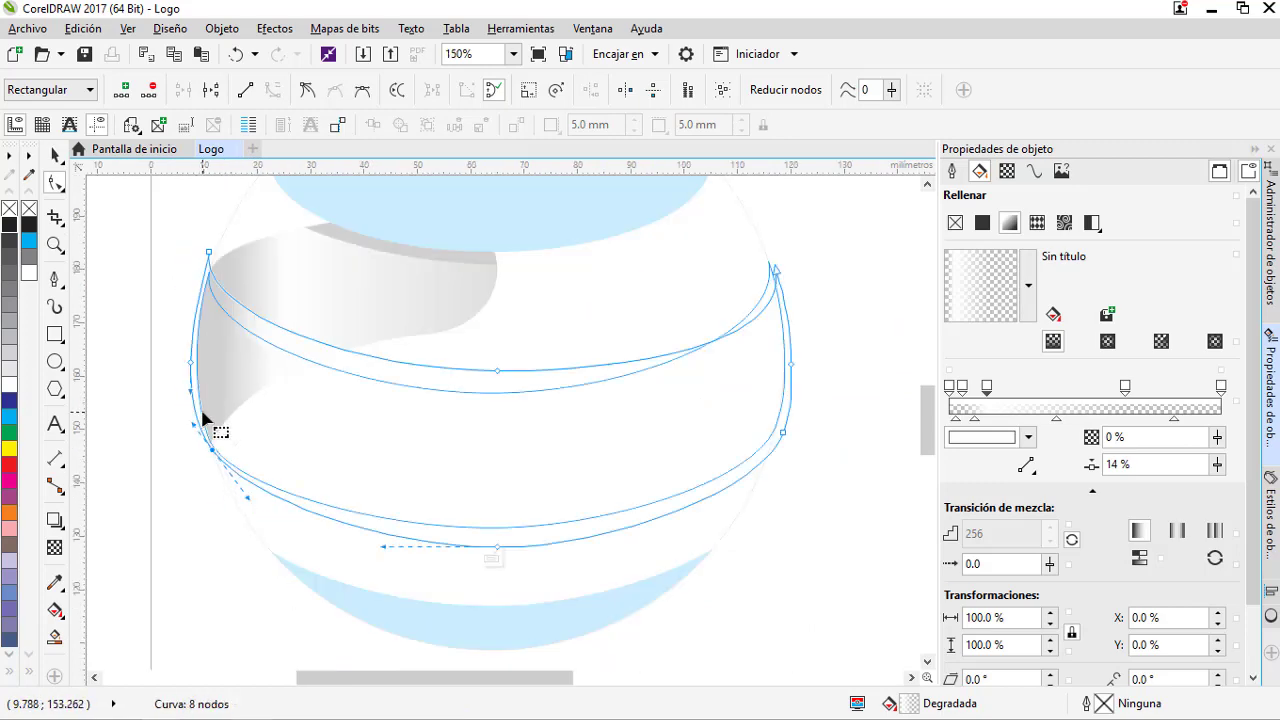
left_click_drag(780, 289, 777, 258)
left_click(491, 558)
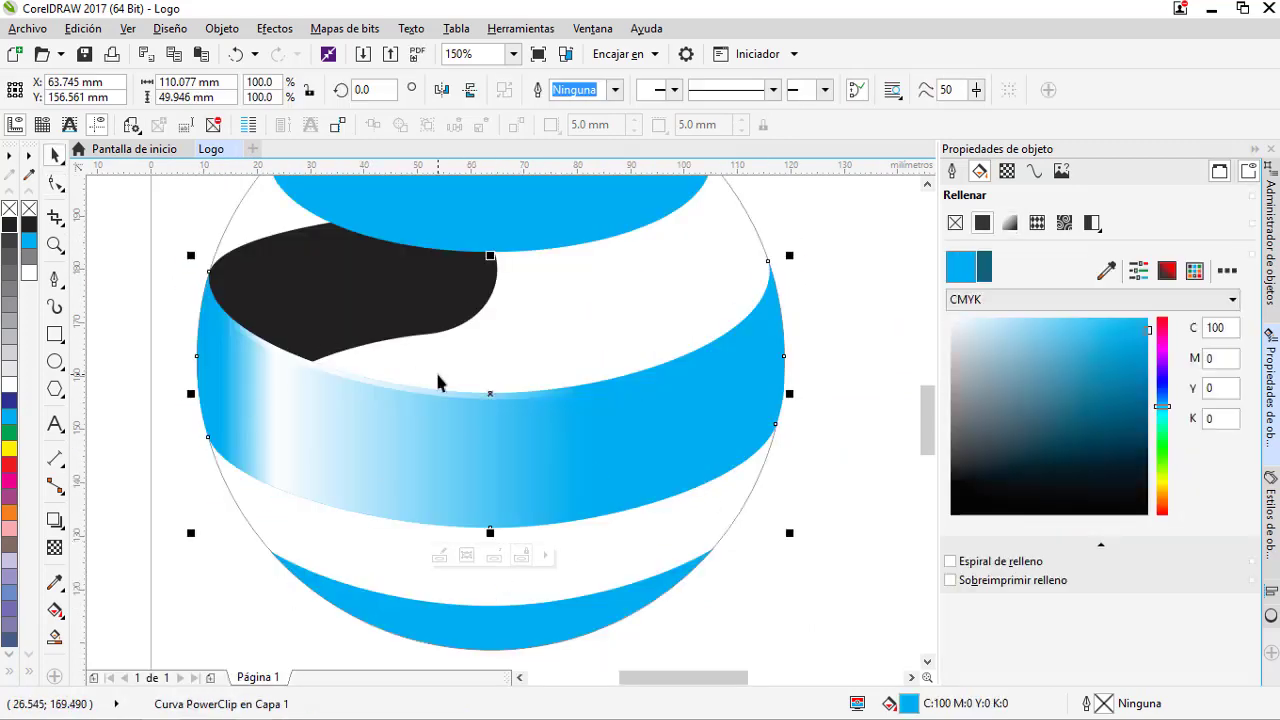
Recolour the large gradient shape's opaque 14% stop light blue within the PowerClip and finish editing.
left_click(440, 556)
left_click(486, 434)
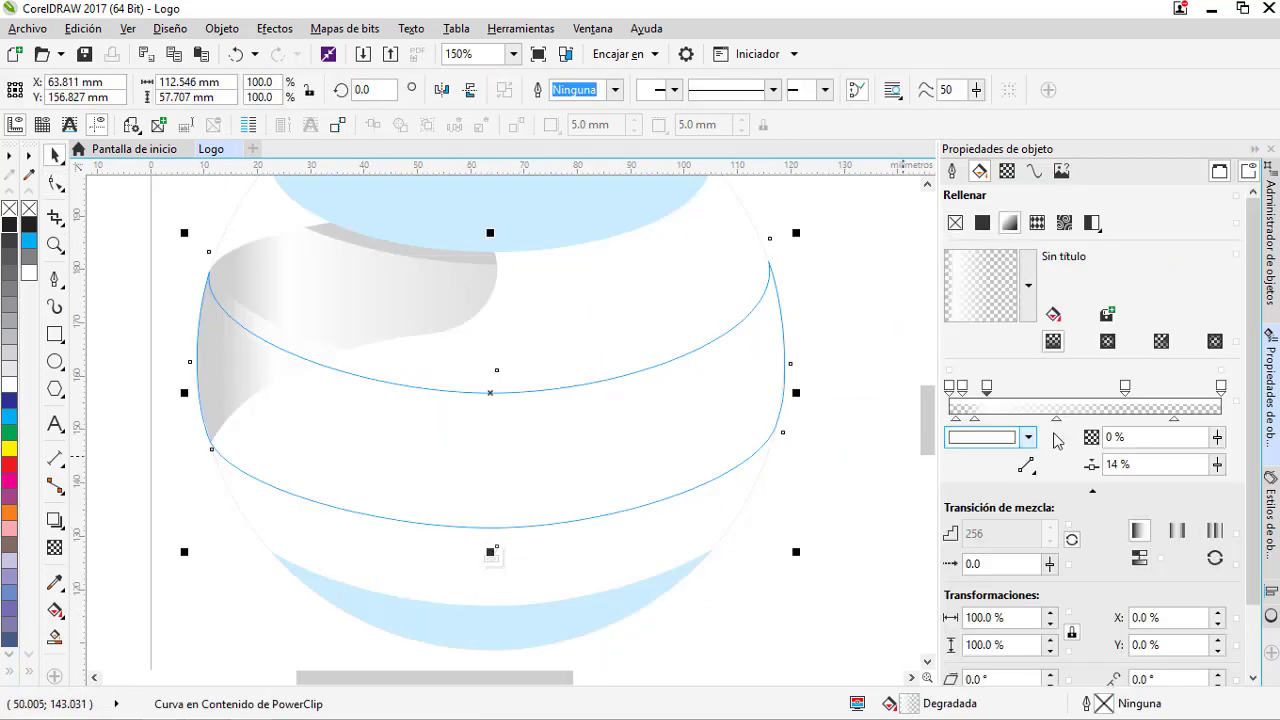
left_click(987, 388)
left_click(1028, 437)
left_click(1078, 579)
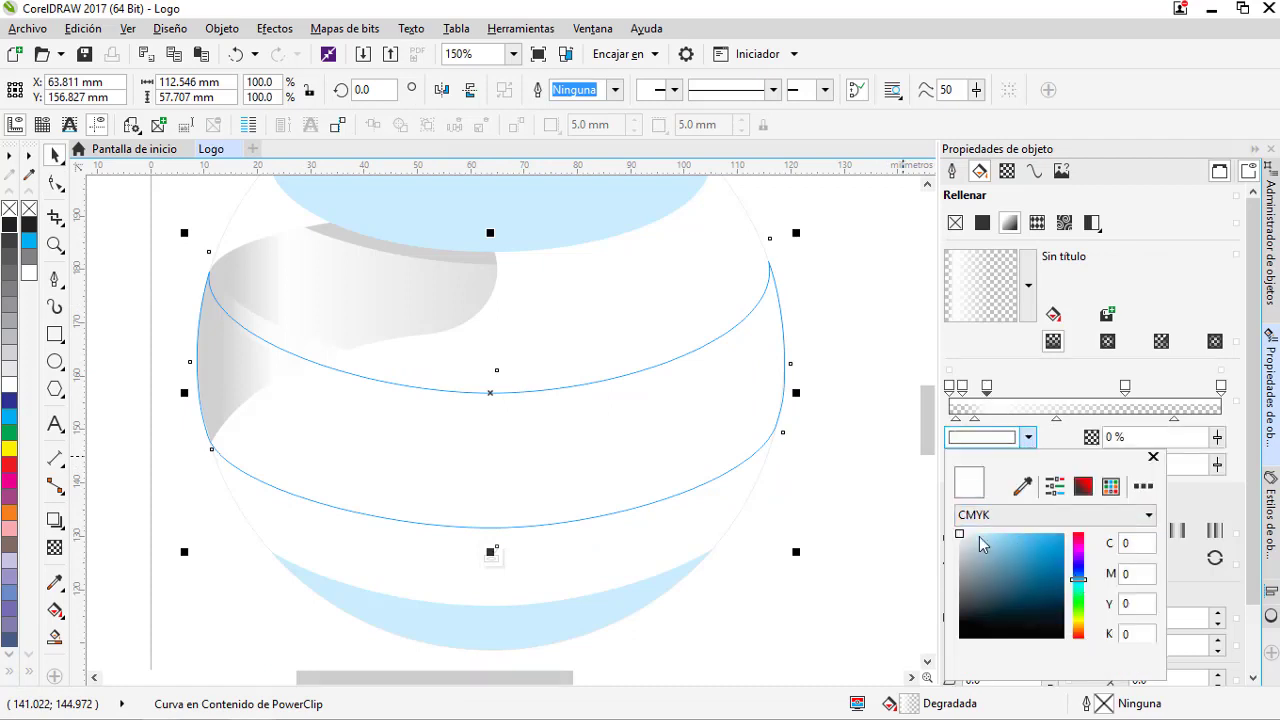
left_click(993, 537)
left_click(492, 555)
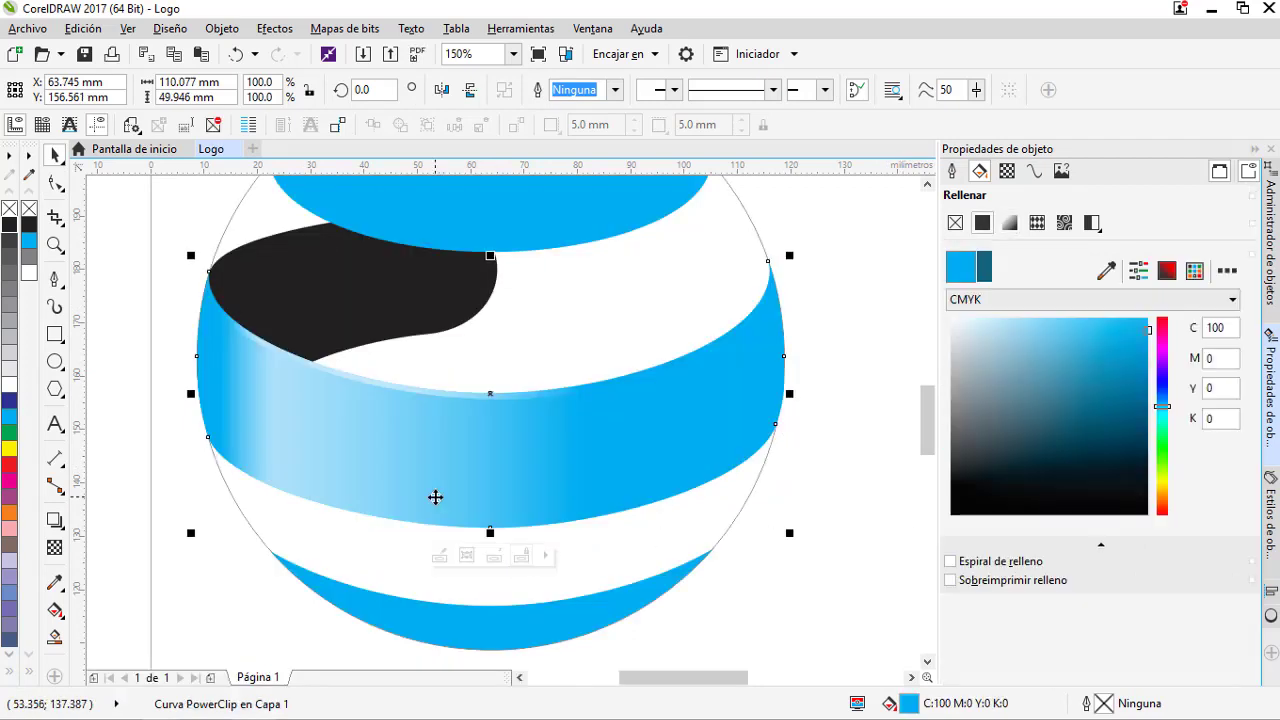
Reopen the middle band's PowerClip and recolour the large gradient shape's transparent 5% stop light blue.
left_click(440, 556)
left_click(277, 463)
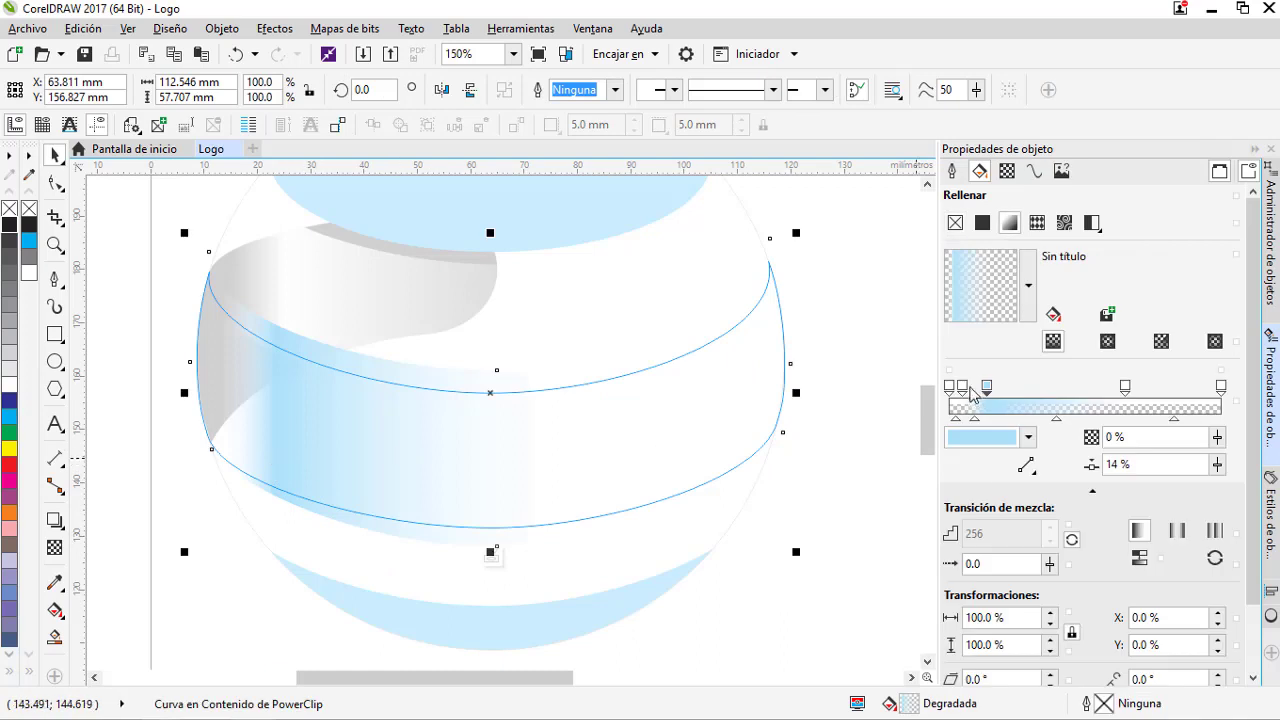
left_click(962, 387)
left_click(1028, 437)
left_click(1078, 588)
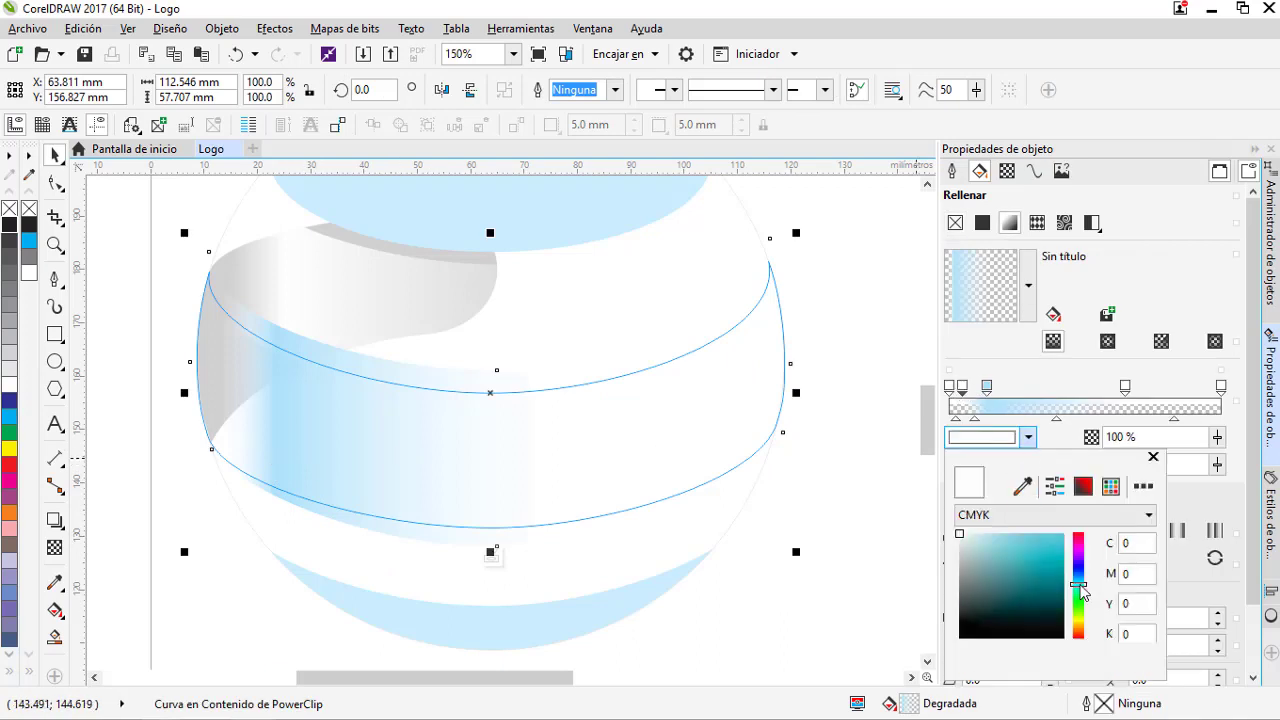
left_click(987, 534)
left_click(1002, 534)
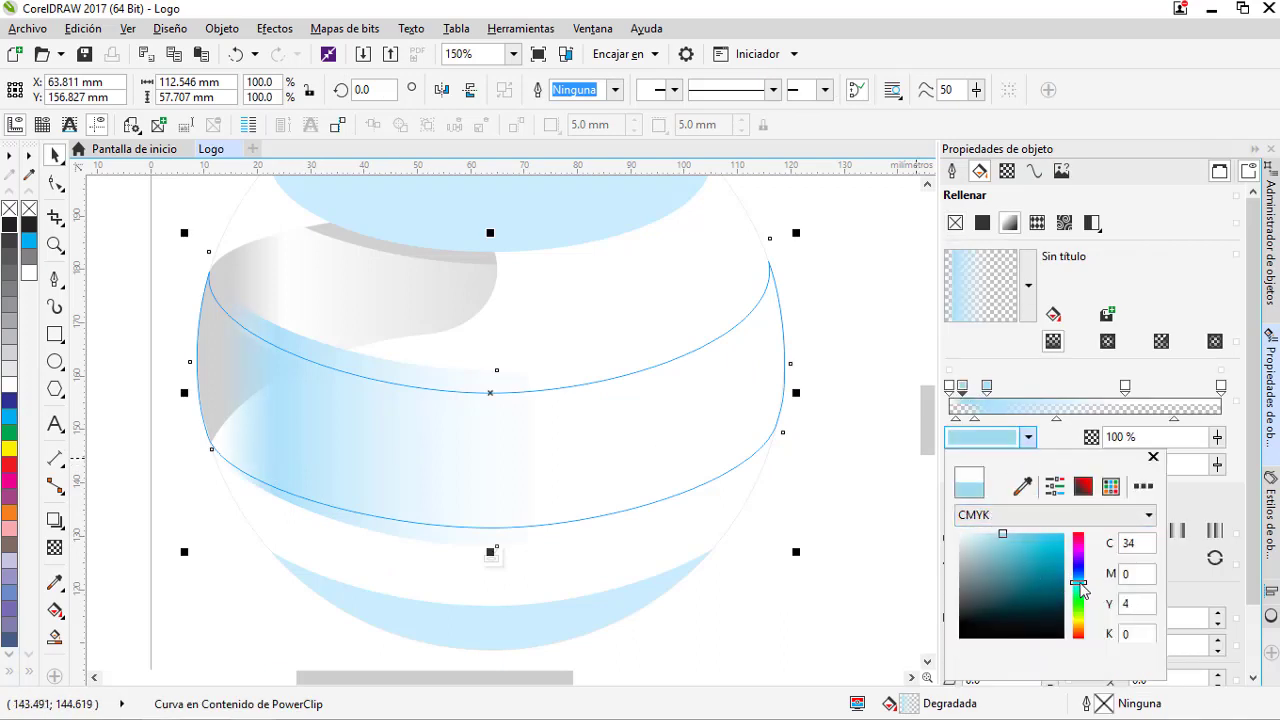
Try a stronger blue on the 14% gradient stop, and undo that stop's deletion.
left_click(987, 386)
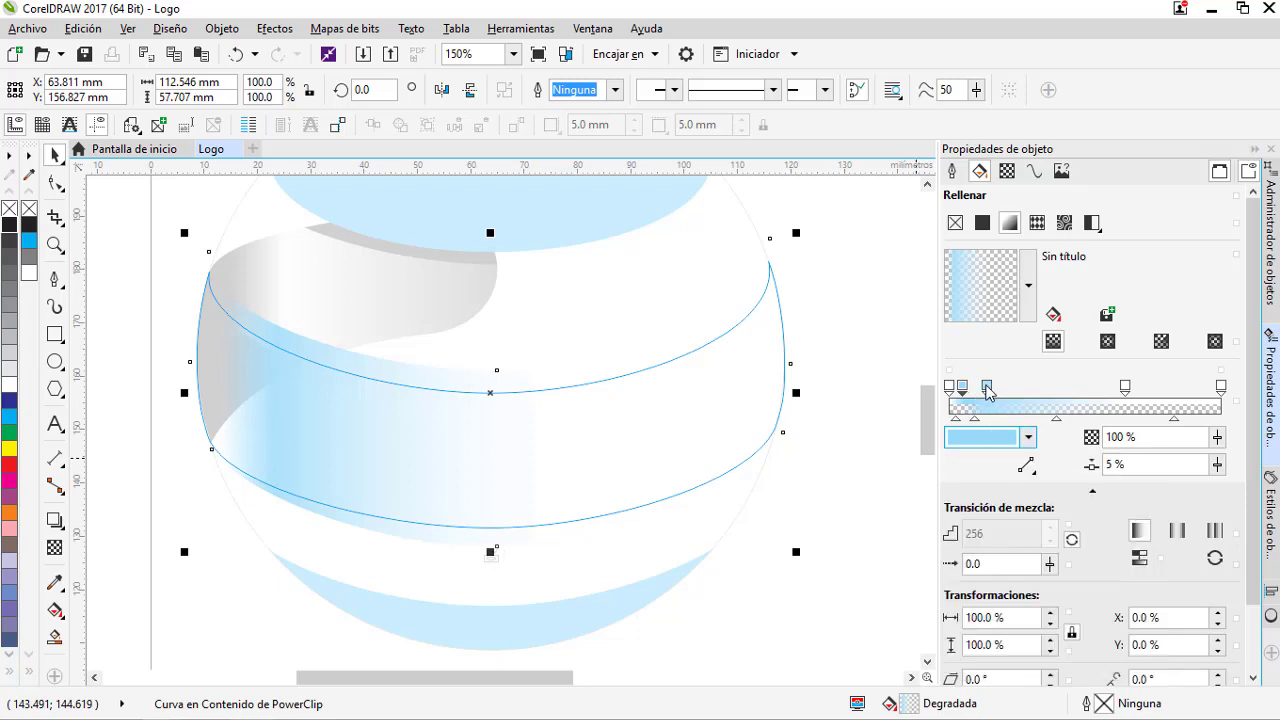
left_click(1028, 437)
left_click(1063, 533)
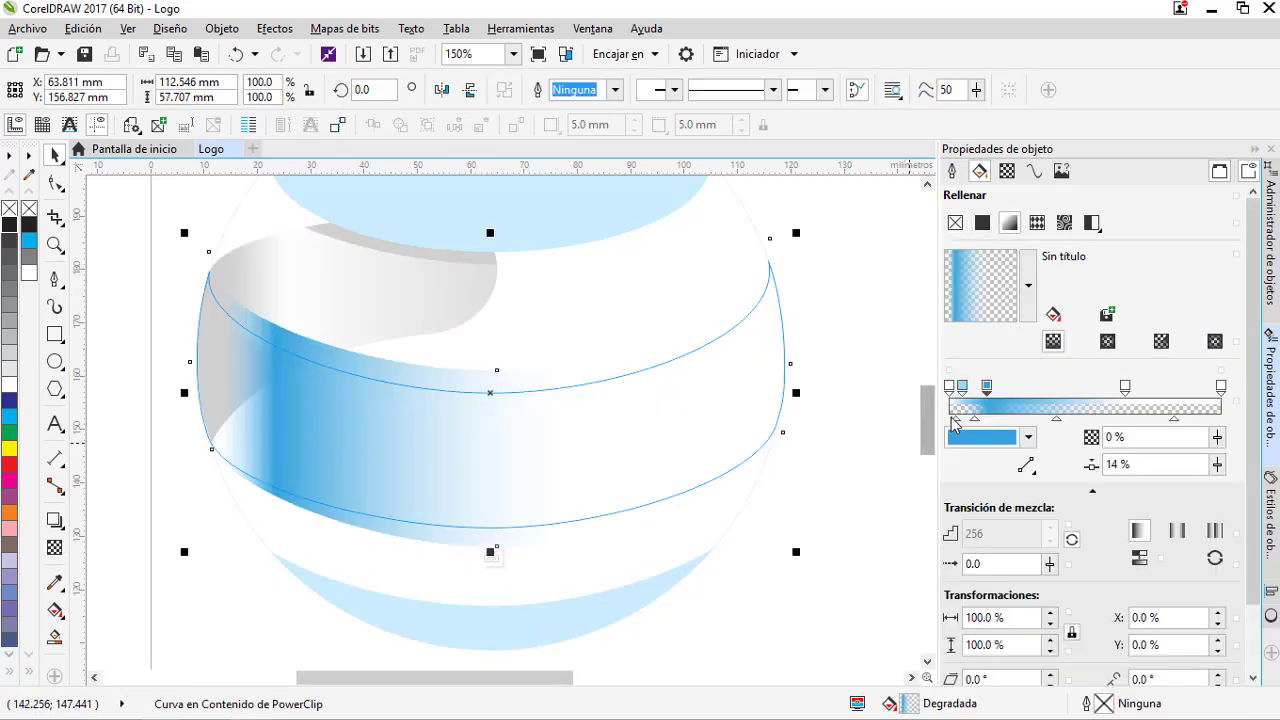
double_click(987, 386)
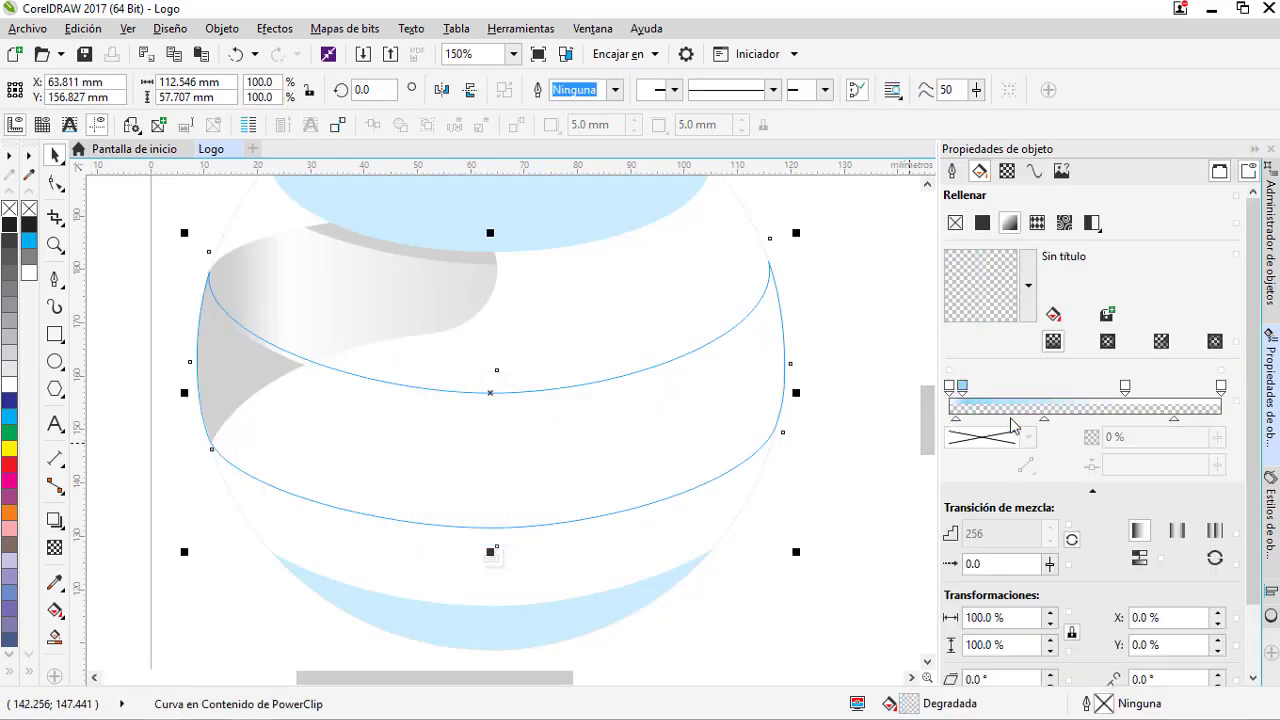
key("ctrl+z")
Recolour the 14% stop very pale blue (C 11) and the 65% stop light blue, and finish editing the PowerClip.
left_click(987, 387)
left_click(1028, 437)
left_click(972, 534)
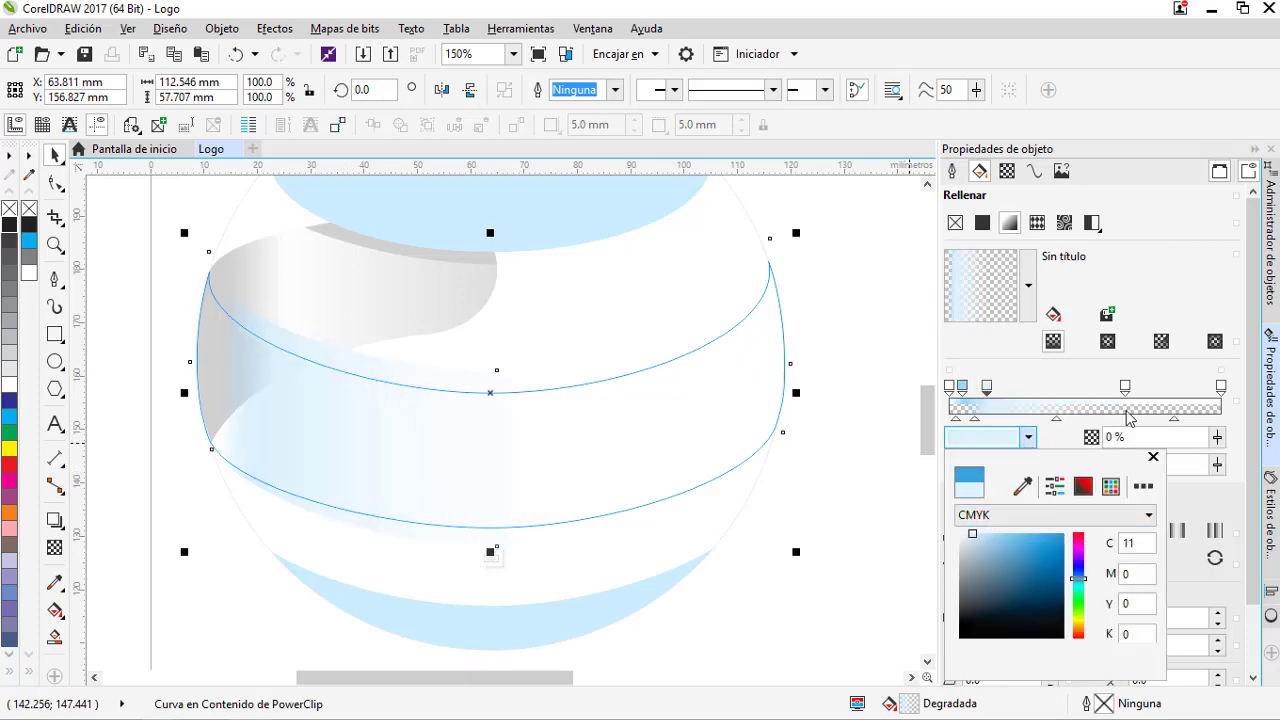
left_click(1125, 386)
left_click(1028, 437)
left_click(1078, 585)
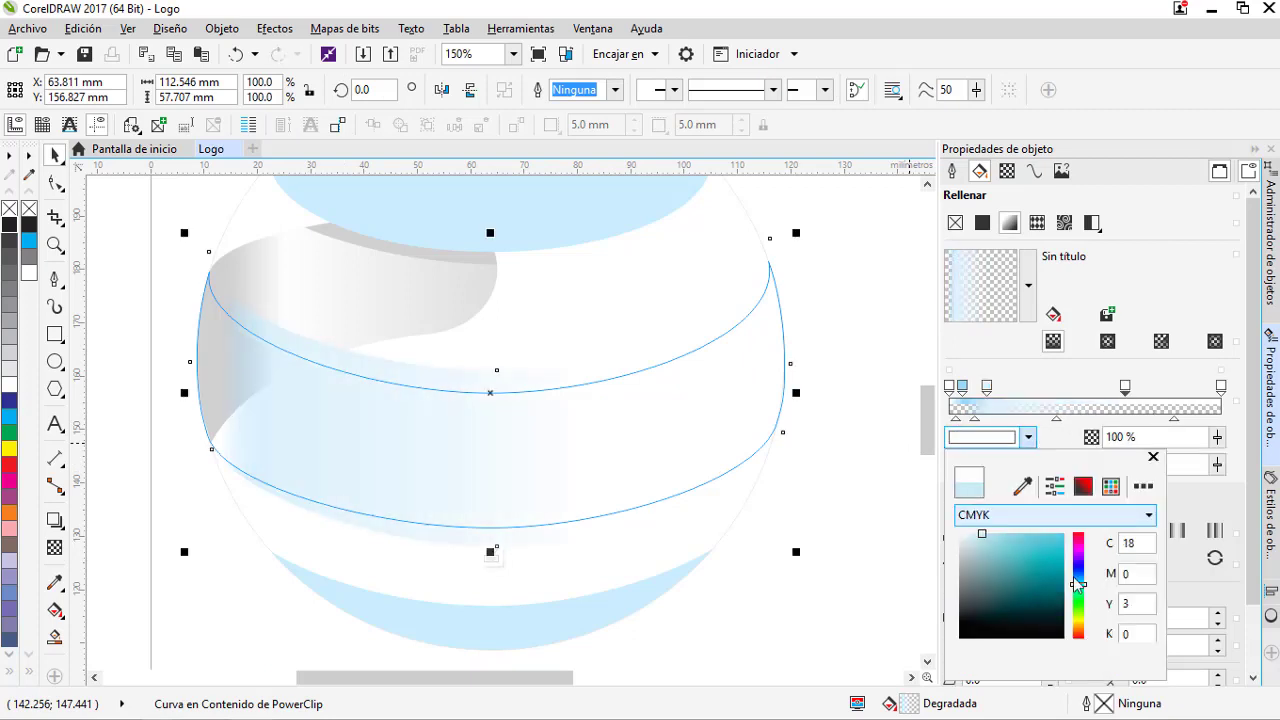
left_click(1058, 545)
left_click(791, 363)
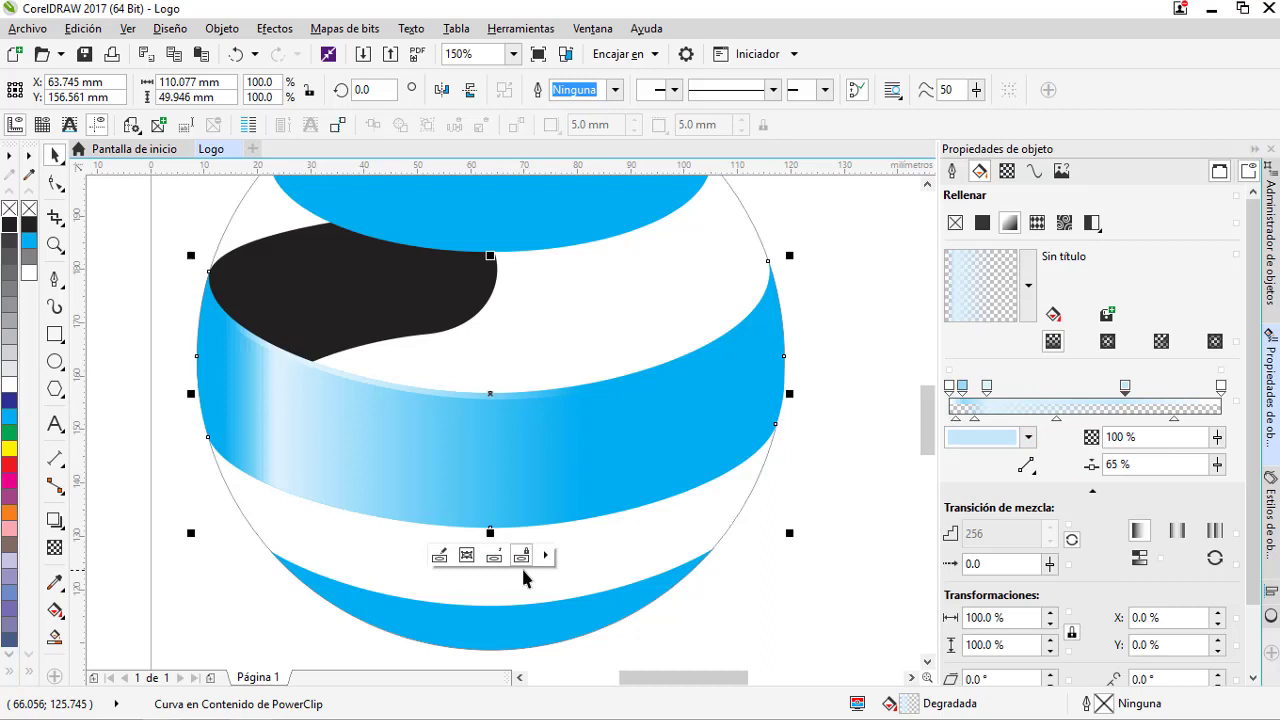
Reopen the PowerClip, move the gradient's opaque stop to 25% and the 65% stop further along, and finish editing.
left_click(420, 490)
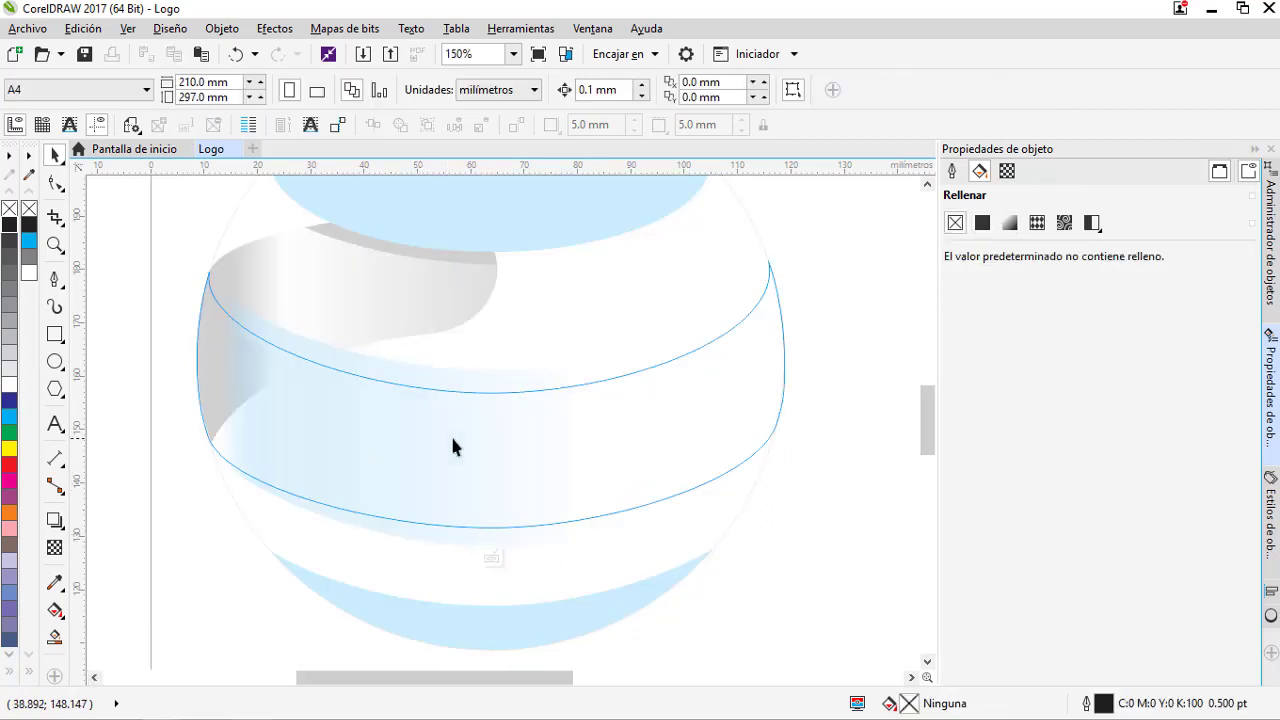
left_click(450, 433)
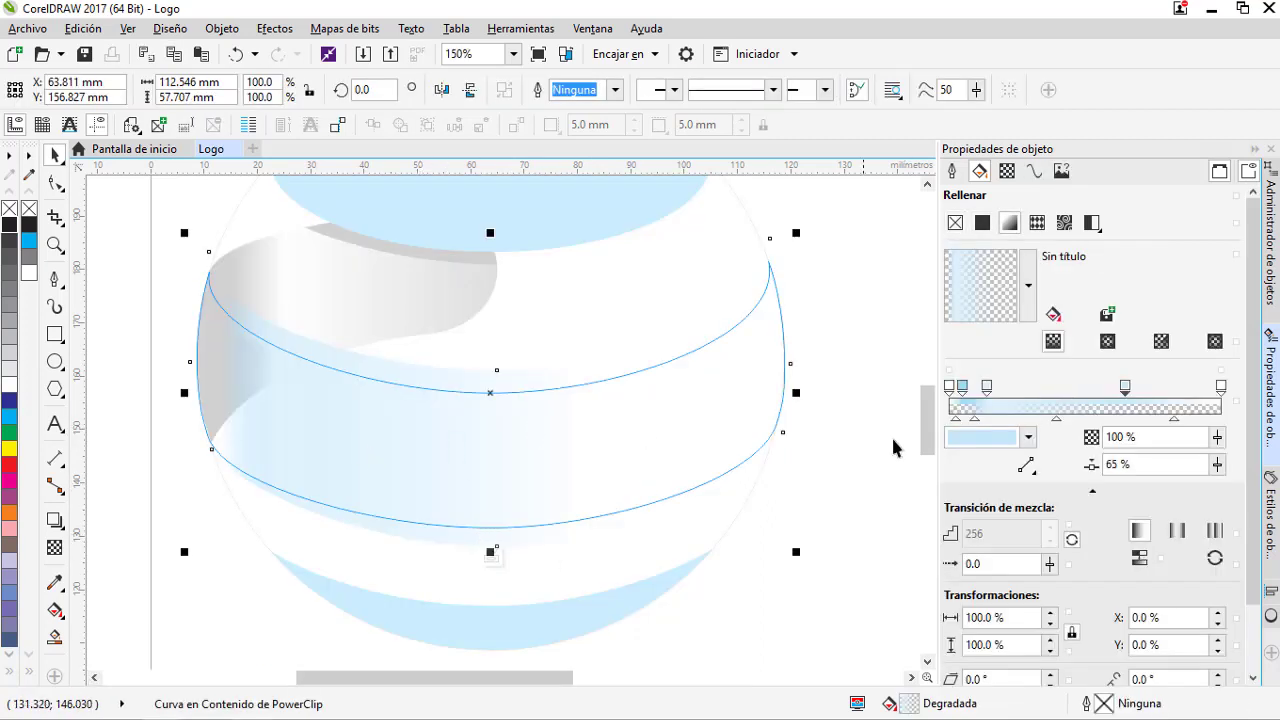
left_click(1000, 386)
left_click_drag(1003, 388, 1017, 389)
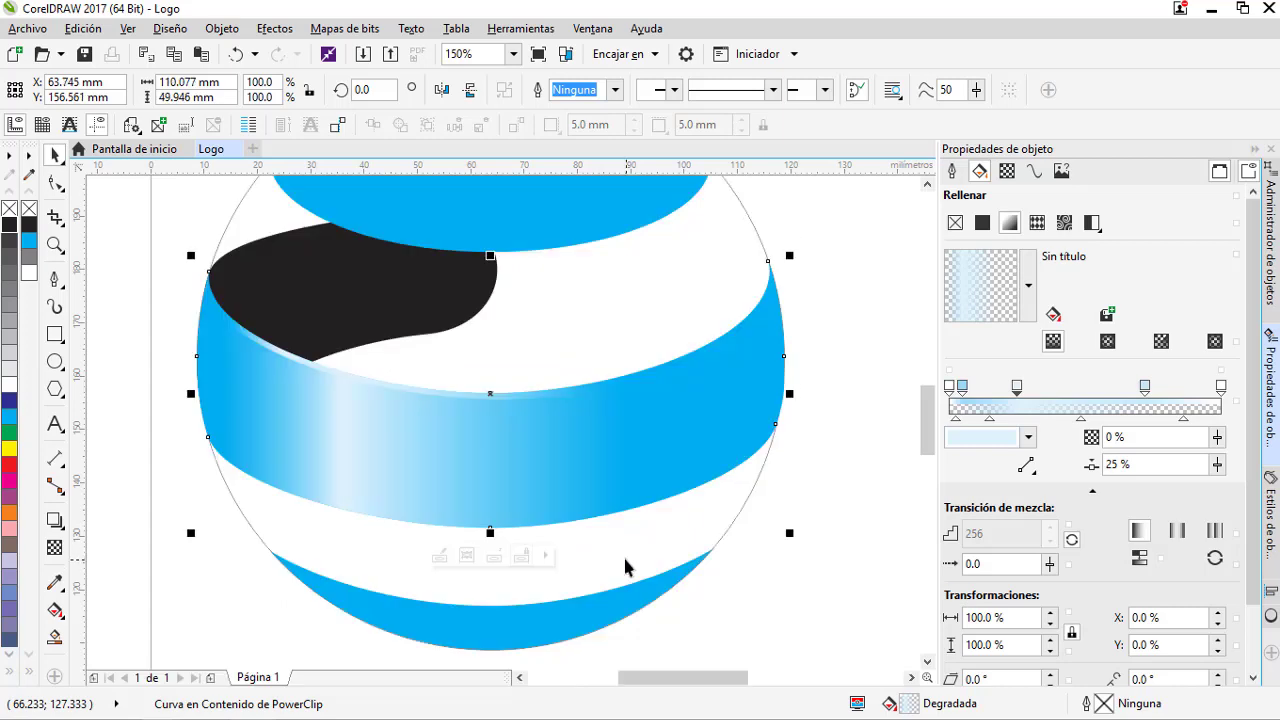
left_click(326, 440)
scroll(326, 440, "down", 4)
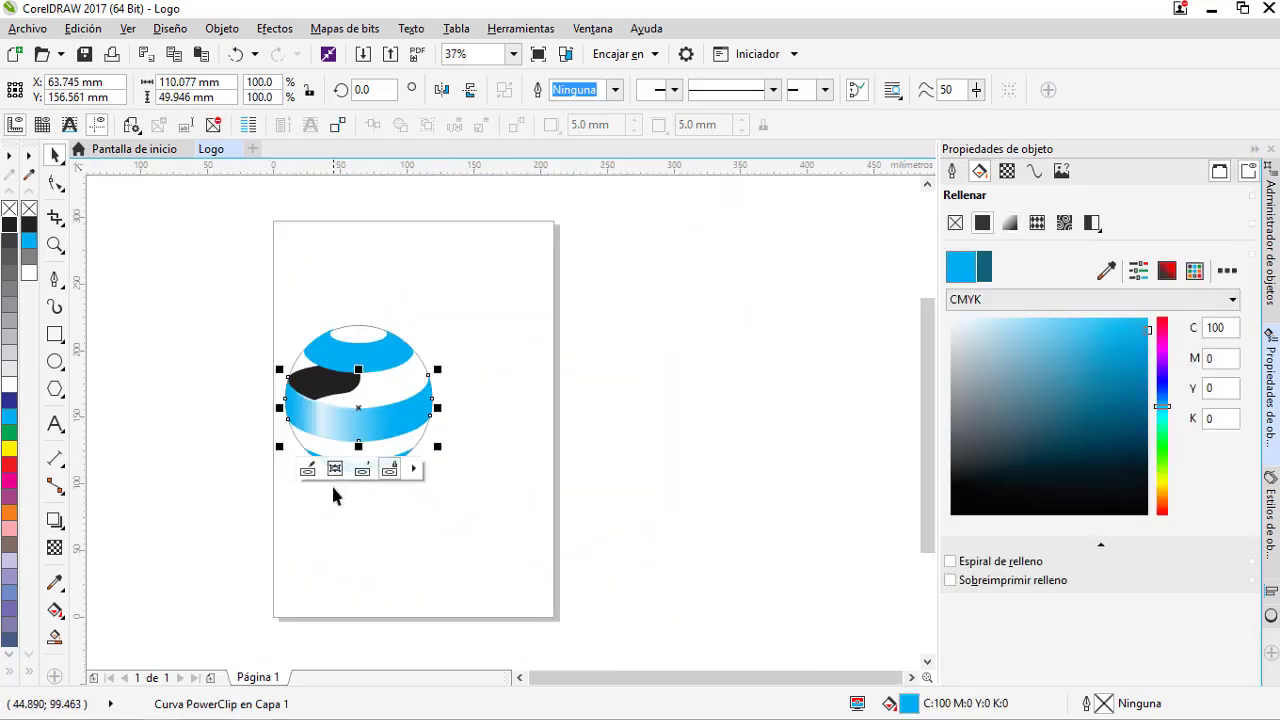
Reopen the PowerClip contents and raise the large gradient shape so its lower edge runs across the middle of the band.
scroll(340, 414, "up", 2)
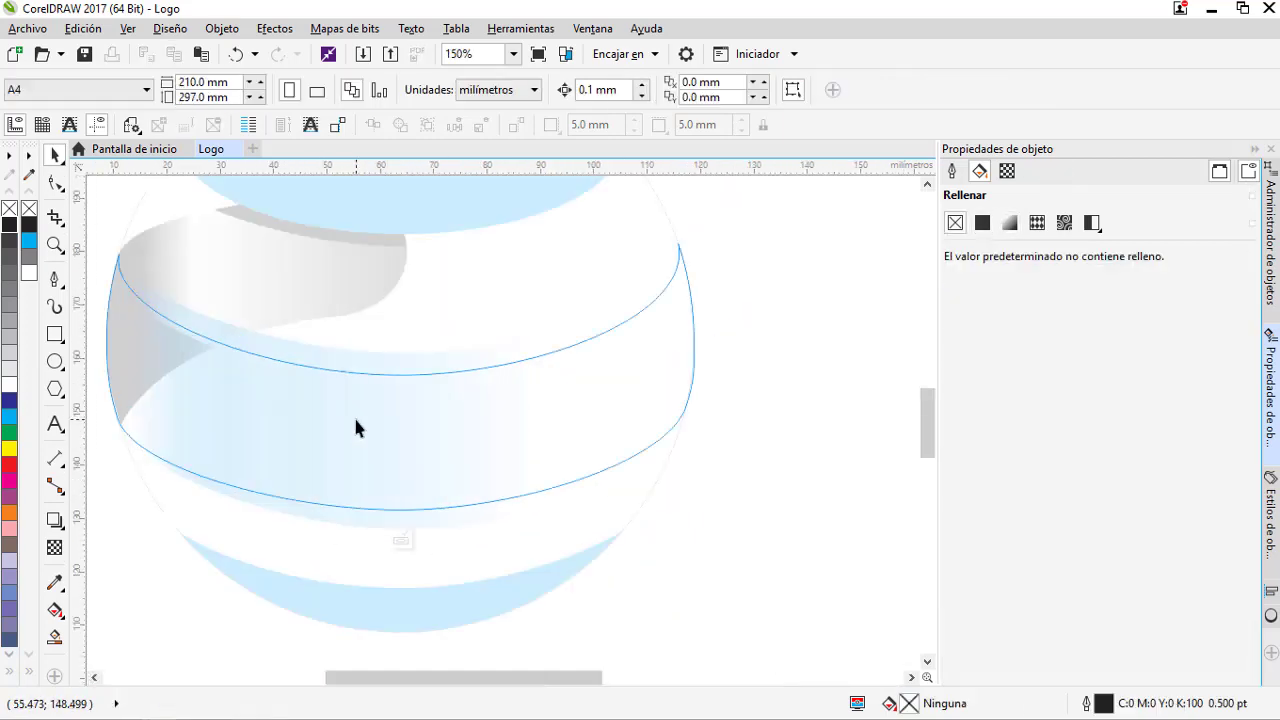
left_click(353, 414)
key("F10")
scroll(100, 351, "up", 4)
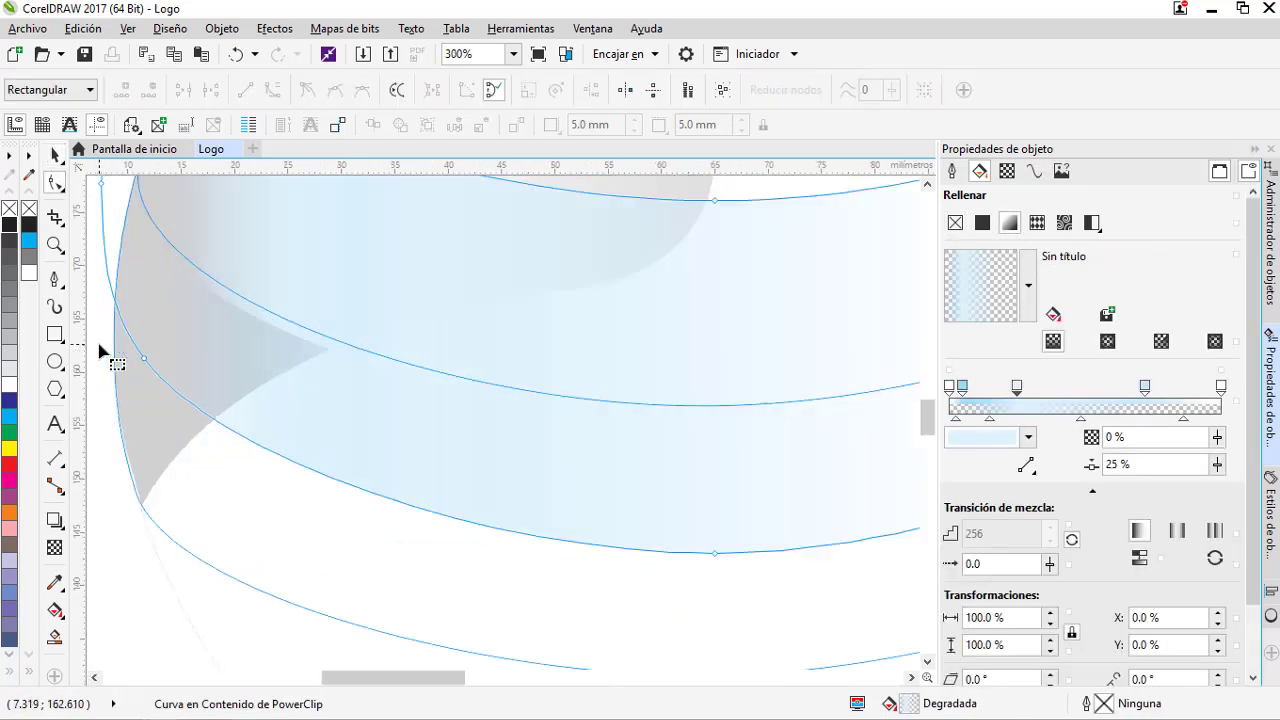
left_click_drag(189, 376, 182, 346)
scroll(175, 370, "down", 4)
scroll(155, 385, "up", 1)
left_click_drag(253, 444, 256, 460)
scroll(151, 344, "up", 1)
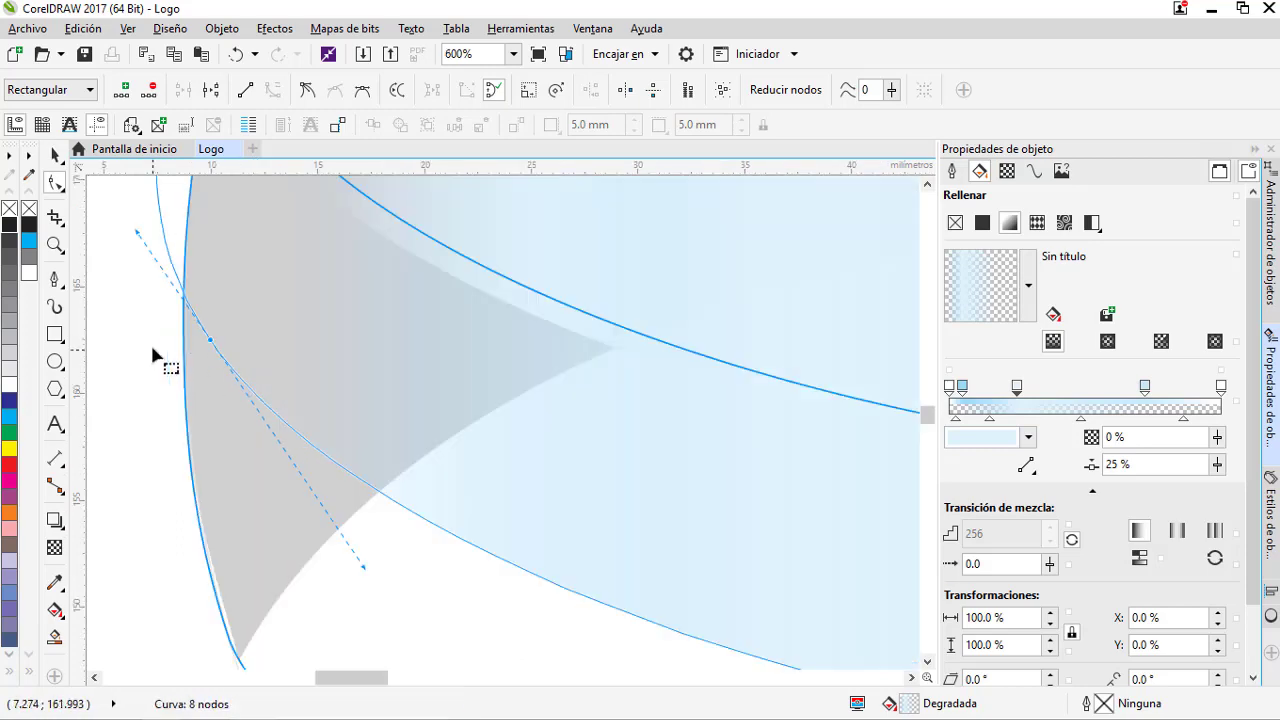
Shift the gradient shape's lower-left node slightly outward, adjust its curve handle and finish editing the PowerClip.
left_click_drag(210, 341, 196, 348)
scroll(178, 339, "down", 1)
scroll(280, 472, "up", 1)
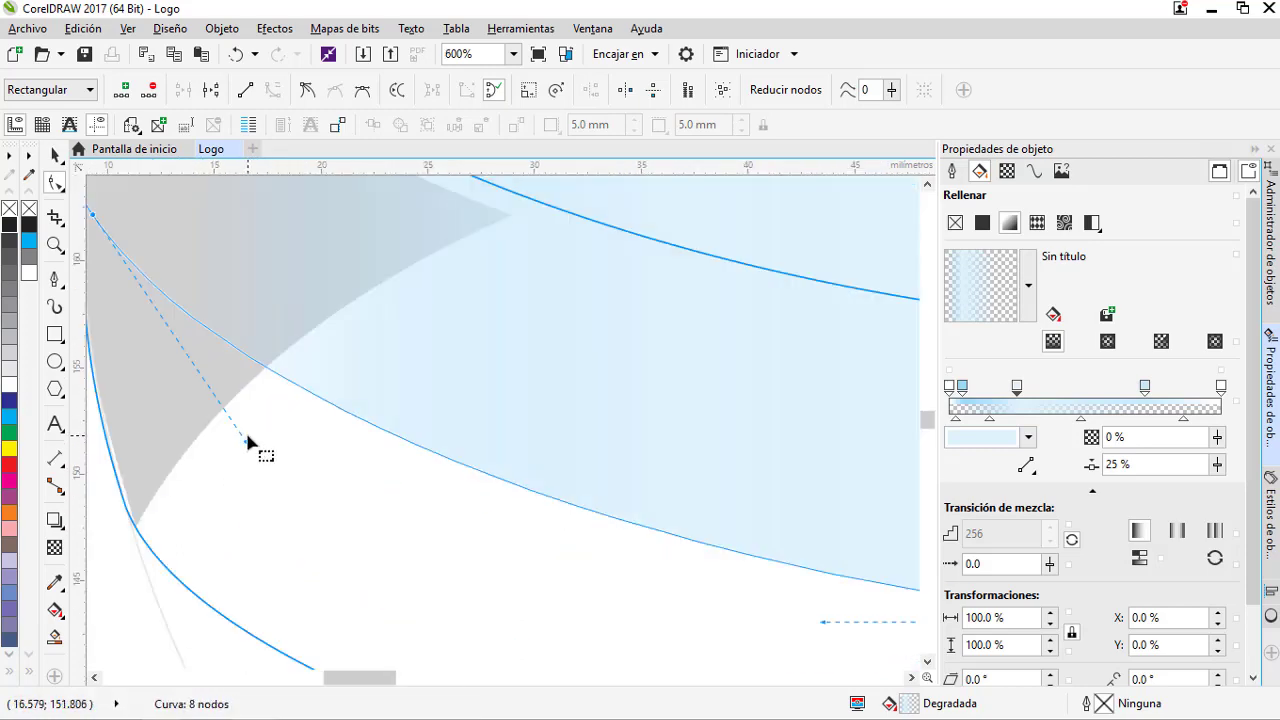
left_click_drag(245, 438, 279, 432)
scroll(253, 378, "down", 2)
key("space")
left_click(505, 531)
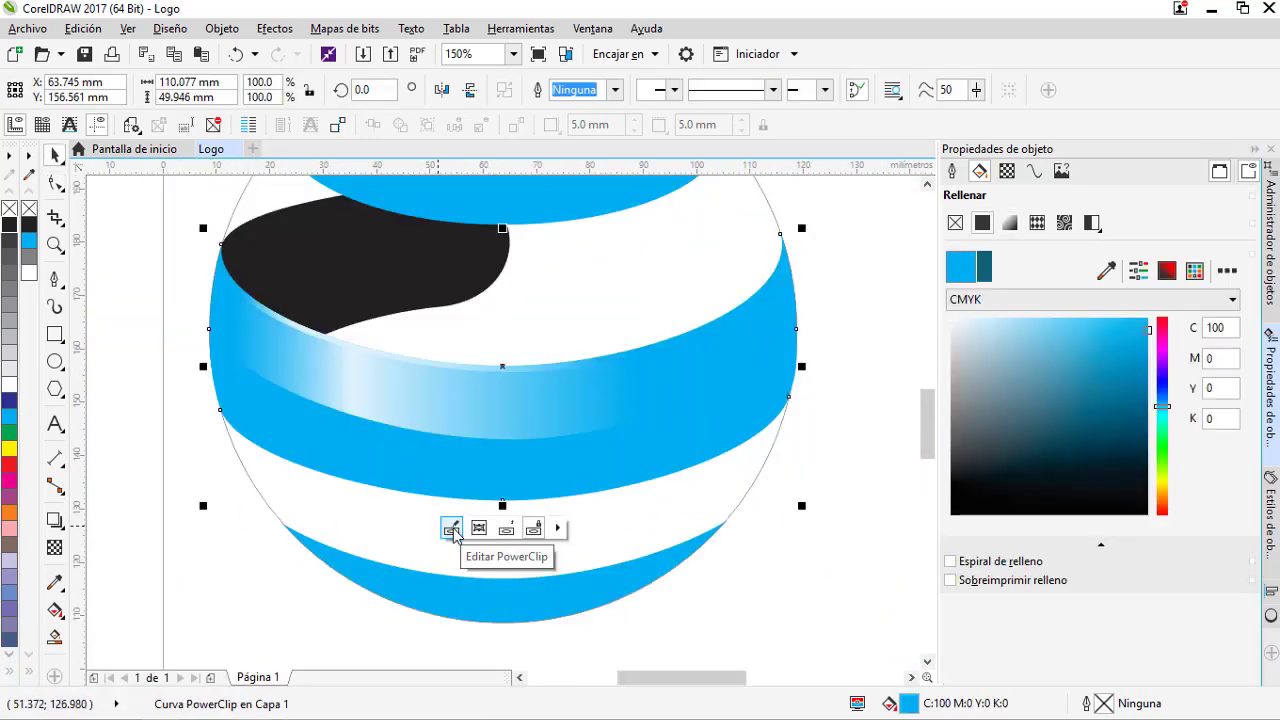
Reopen the PowerClip, shift the gradient shape's lower-left node down and inward, re-angle its curve handle and finish editing.
left_click(451, 528)
key("F10")
left_click(223, 343)
scroll(205, 343, "up", 4)
left_click_drag(200, 334, 217, 354)
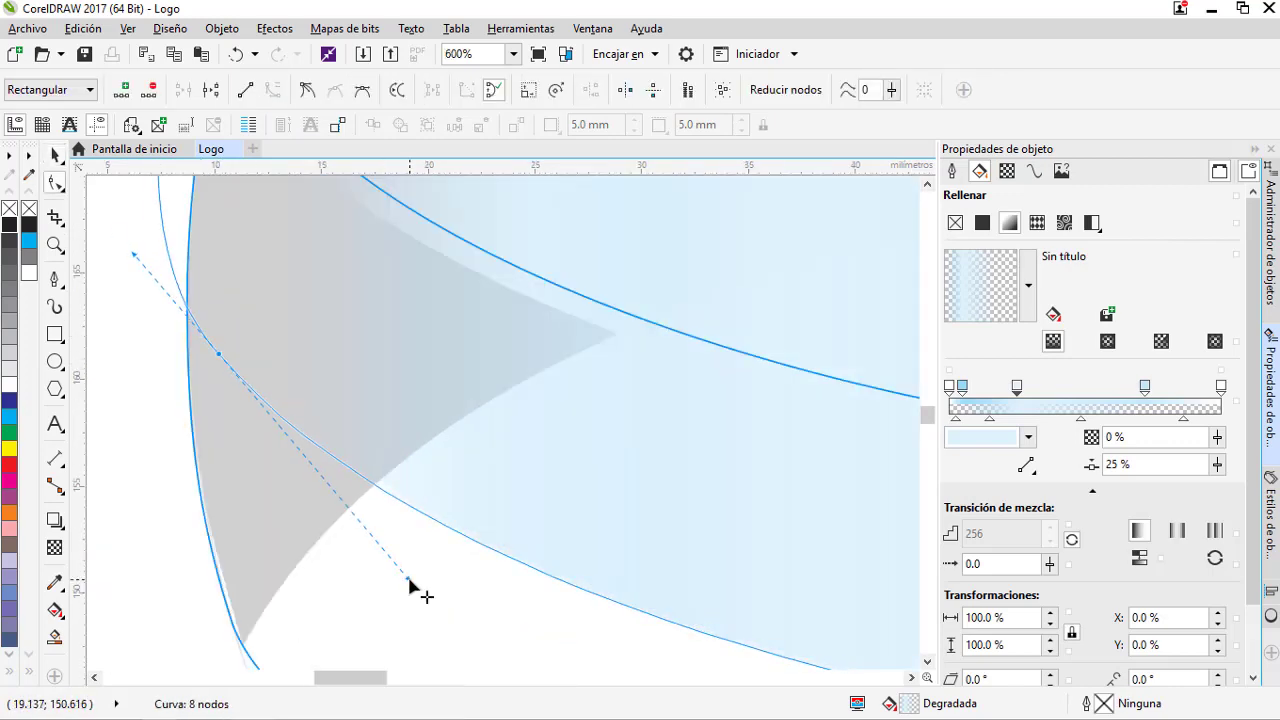
left_click_drag(409, 580, 423, 560)
scroll(180, 352, "down", 2)
left_click(478, 540)
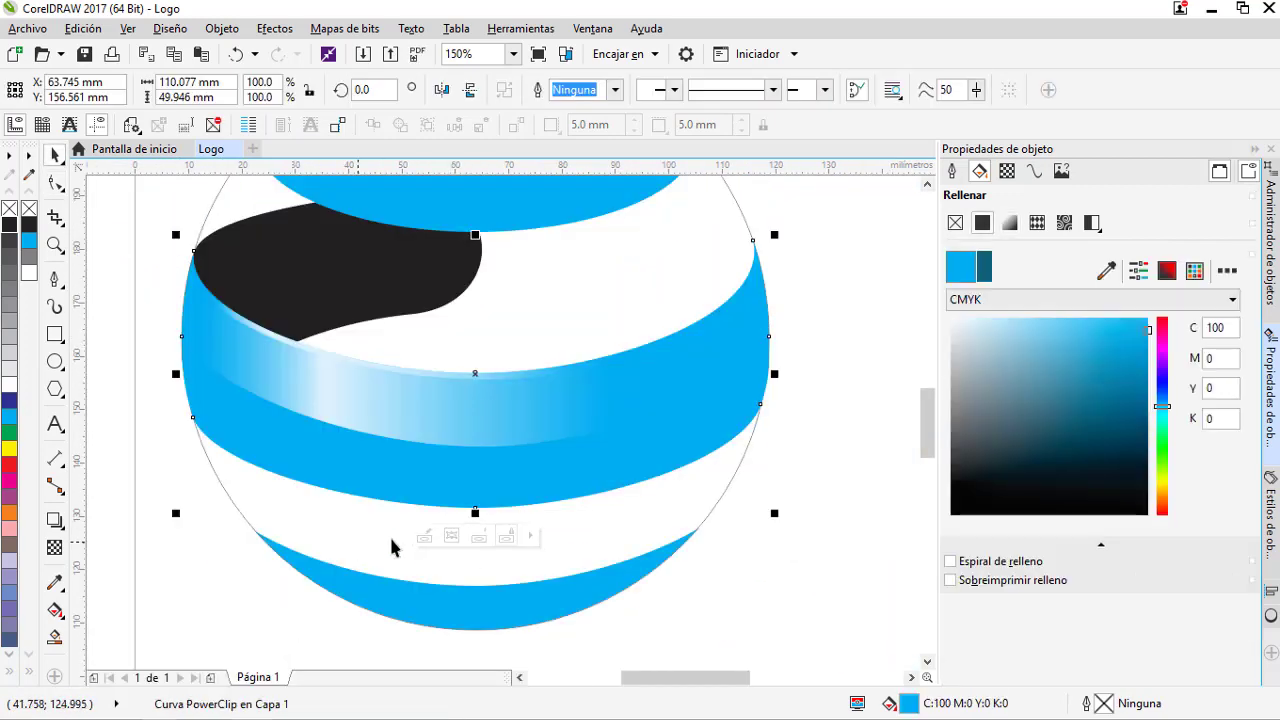
Lower the gradient shape's lower-left node by about 1 mm inside the PowerClip and finish editing.
left_click(424, 537)
key("F10")
left_click(200, 363)
scroll(200, 363, "up", 4)
left_click_drag(189, 351, 200, 380)
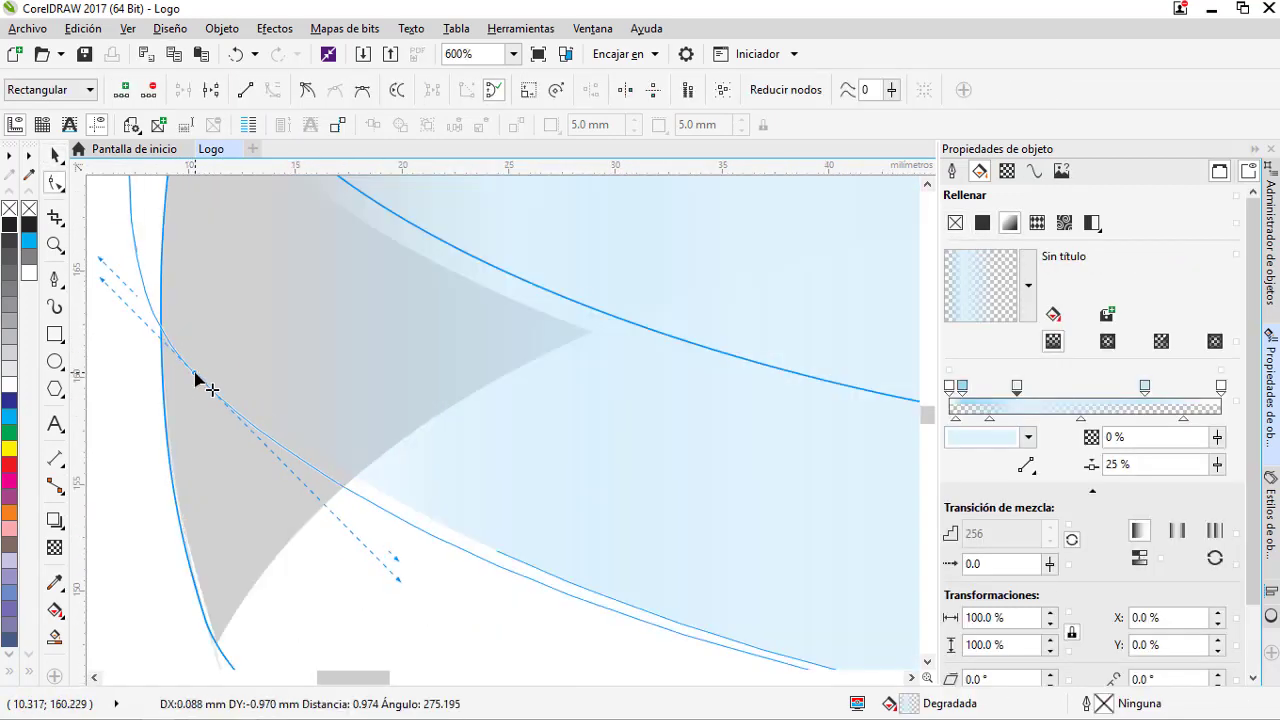
scroll(200, 380, "down", 4)
left_click(480, 536)
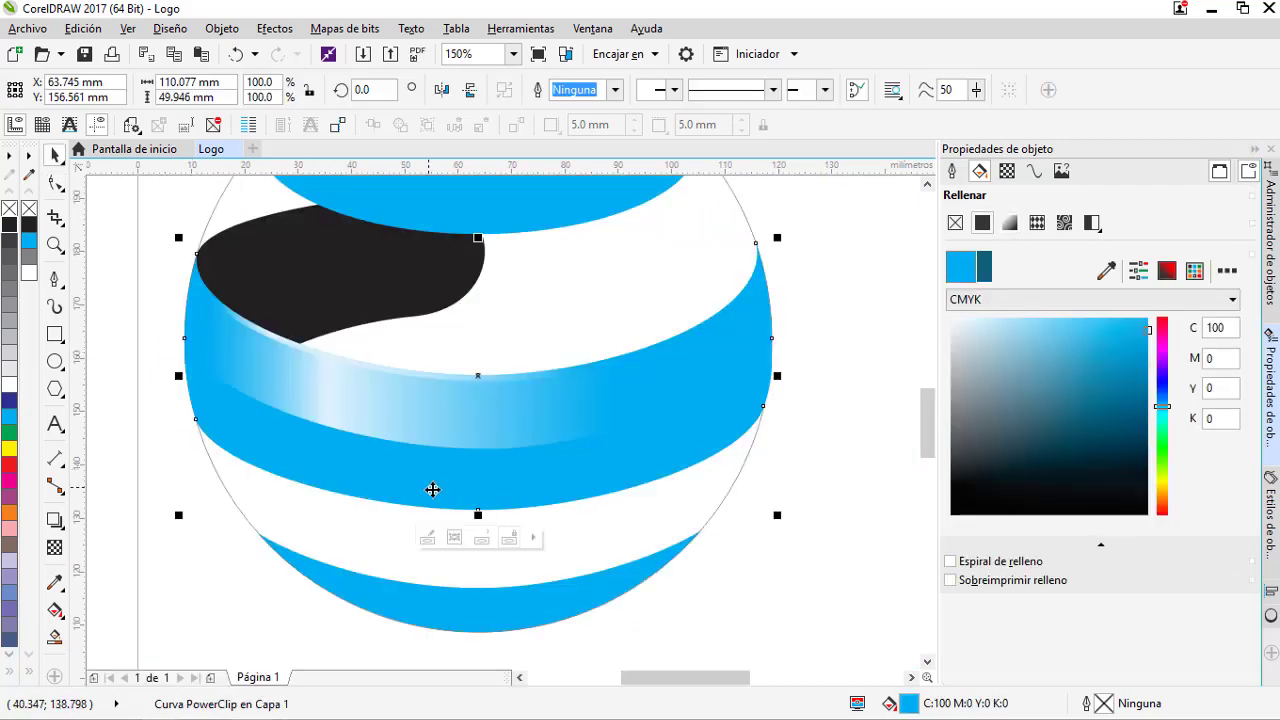
Lower the large gradient shape slightly inside the PowerClip to X 63.659 mm, Y 169.736 mm, and finish editing.
left_click(427, 538)
left_click(385, 436)
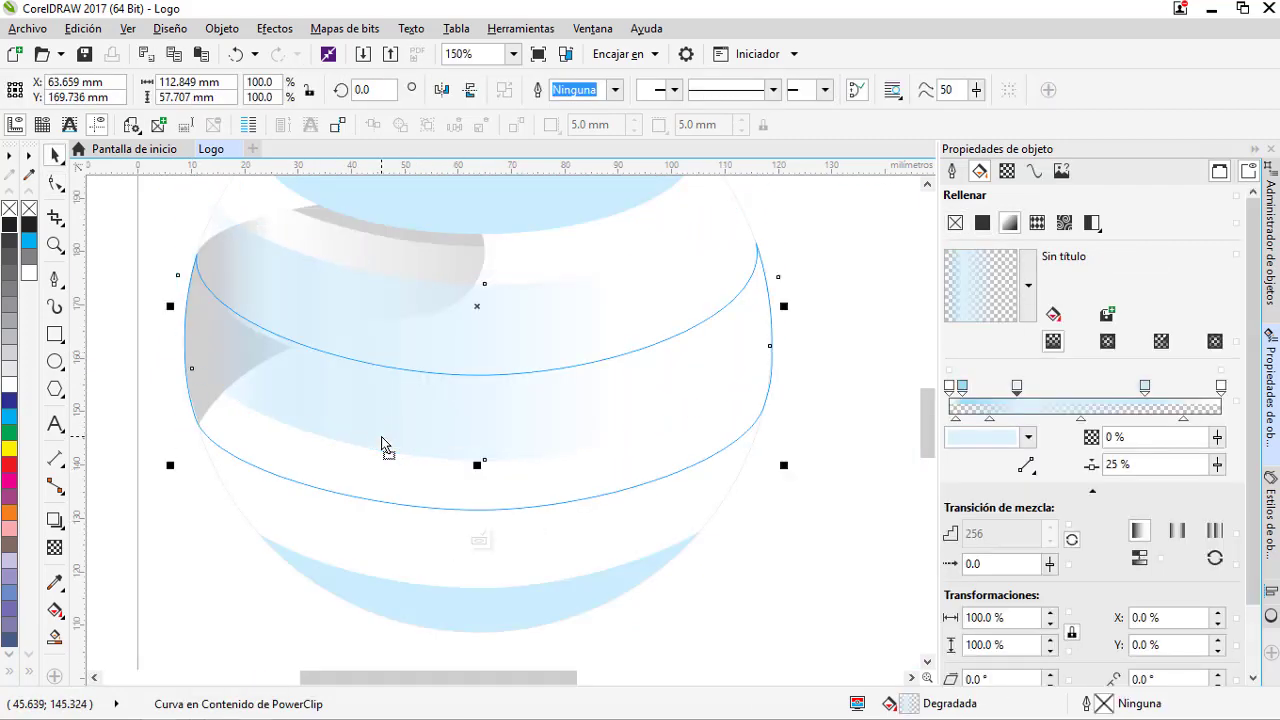
left_click(381, 436)
left_click(480, 538)
left_click(706, 563)
scroll(498, 409, "down", 1)
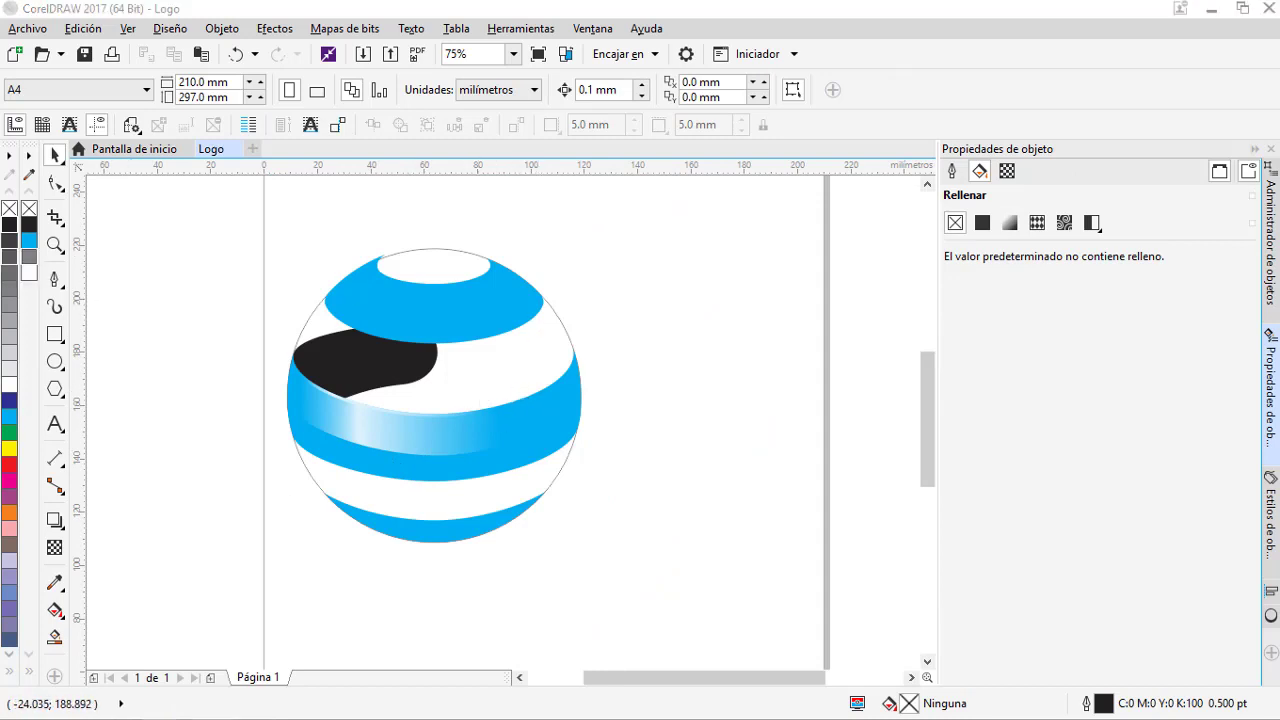
Place a copy of the upper cyan band above it at X 63.742 mm, Y 218.999 mm, filled pale blue (C 12).
left_click(415, 327)
left_click_drag(412, 327, 412, 309)
scroll(407, 275, "up", 2)
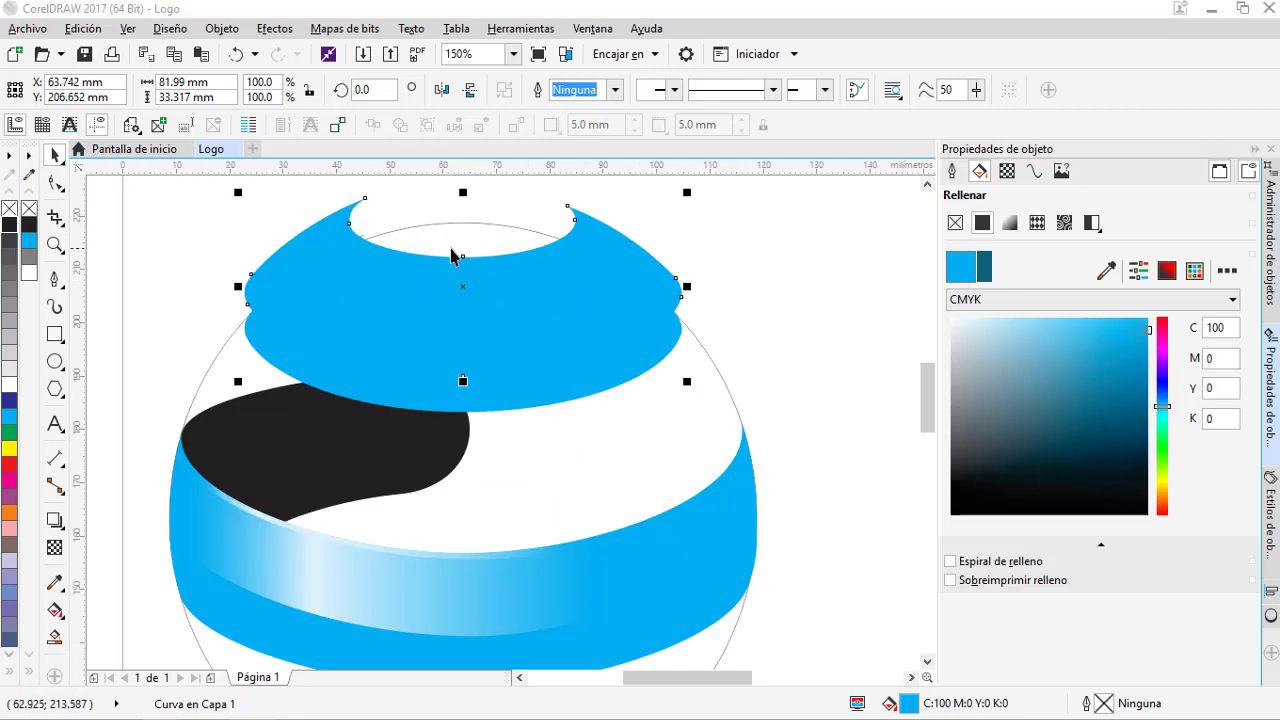
left_click_drag(956, 364, 951, 316)
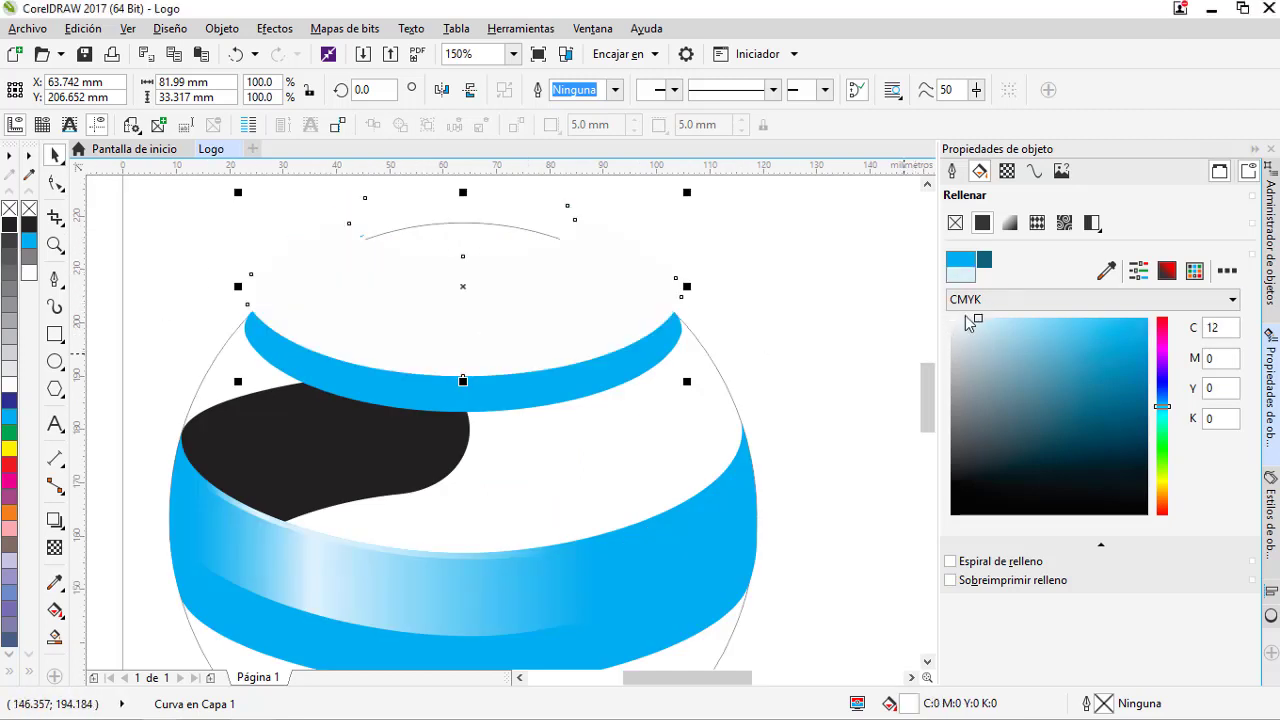
left_click_drag(460, 329, 434, 286)
Lower the pale blue copy over the upper band and pull its bottom centre node down, making it about 36 mm high.
scroll(438, 335, "down", 2)
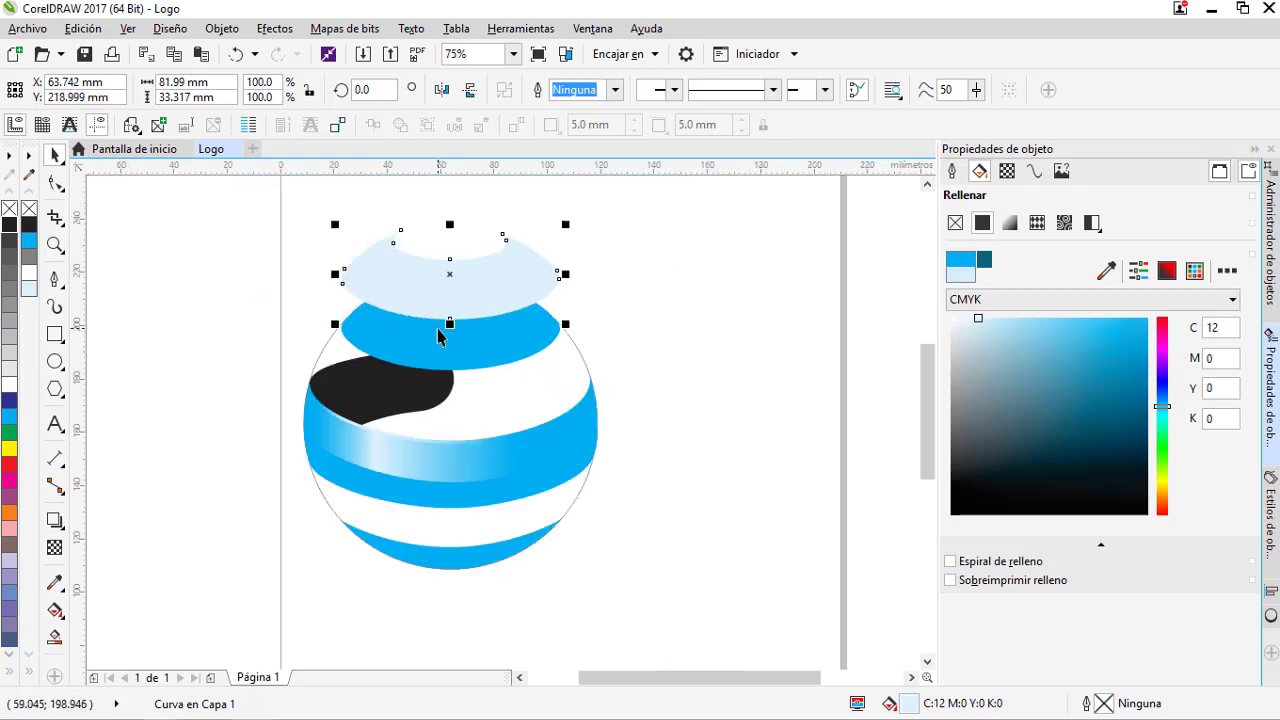
scroll(438, 335, "up", 2)
key("F10")
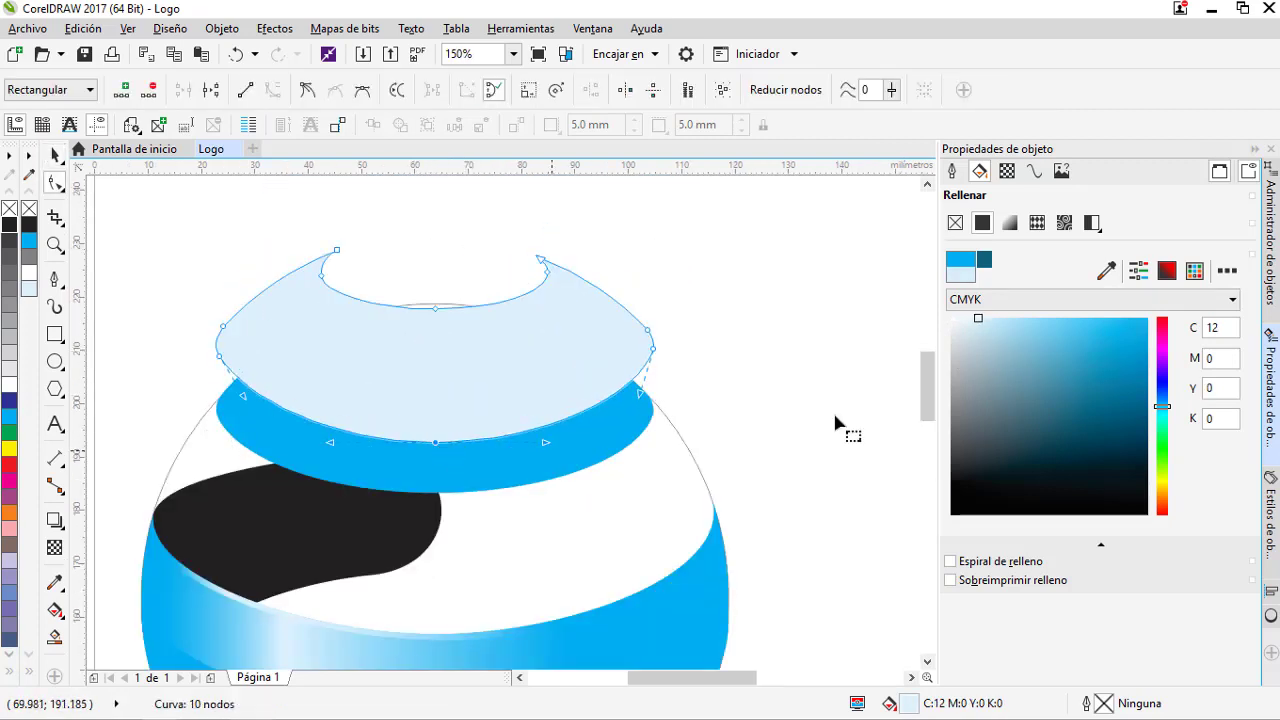
Give the pale blue copy a gradient with fully transparent end stops and an opaque stop at 37%, rotated to 342.5°.
left_click(1009, 222)
double_click(1015, 388)
left_click(950, 386)
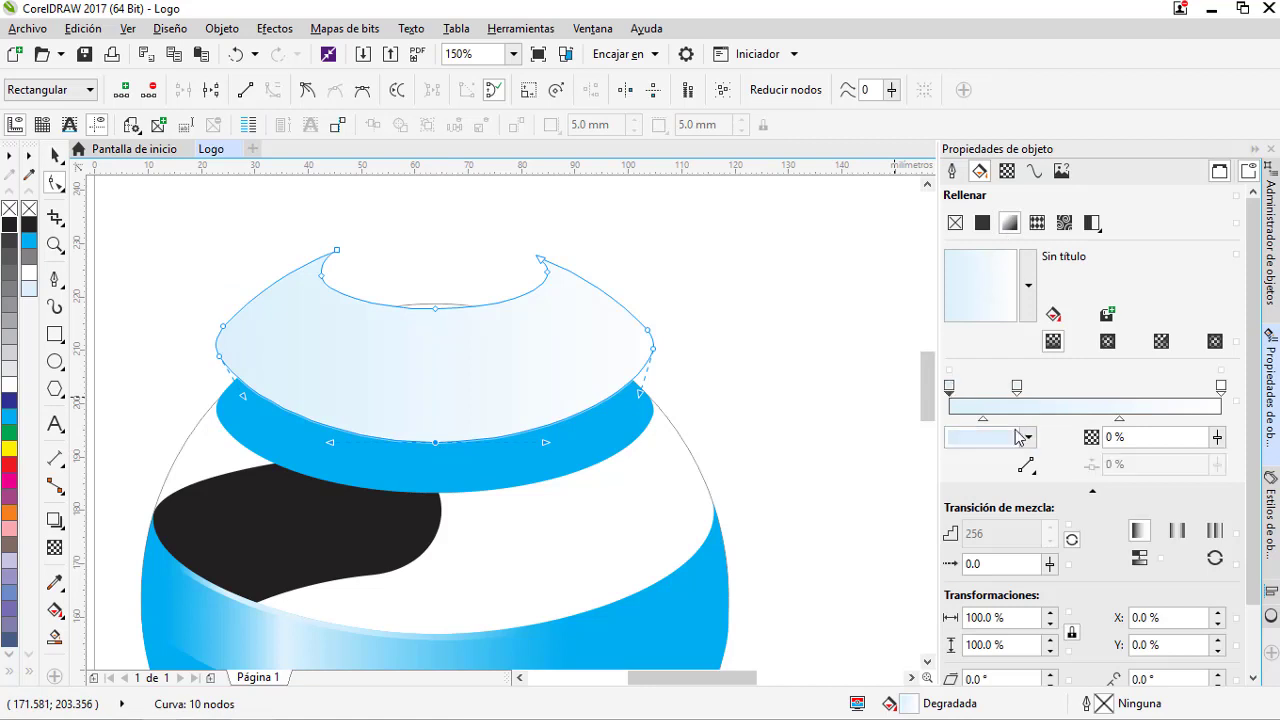
left_click_drag(1217, 437, 1276, 442)
left_click(1221, 386)
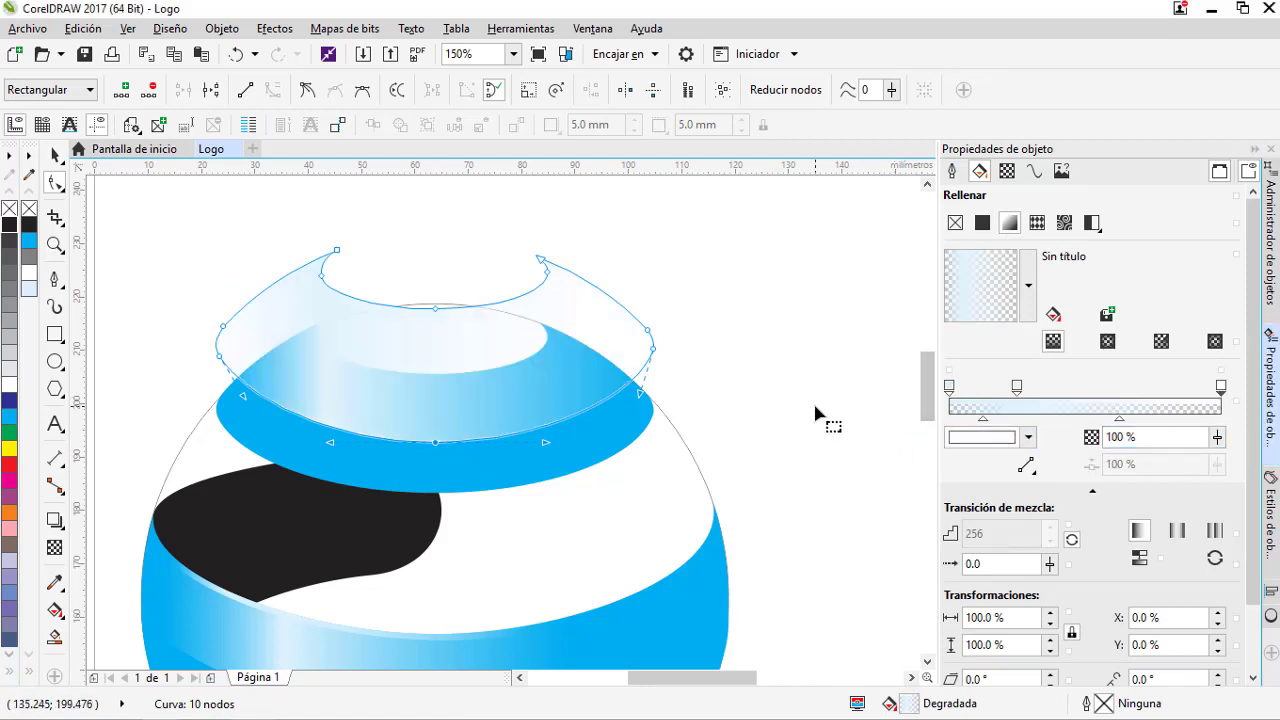
left_click(999, 292)
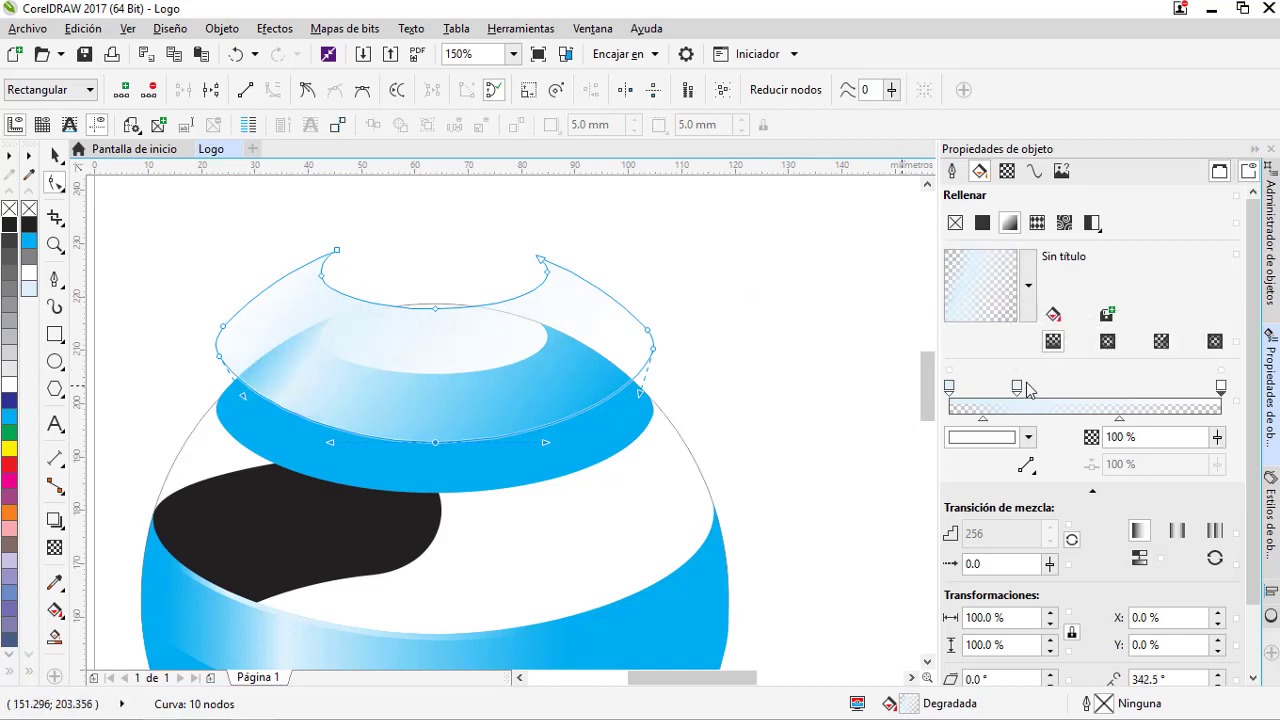
left_click_drag(1018, 387, 1058, 387)
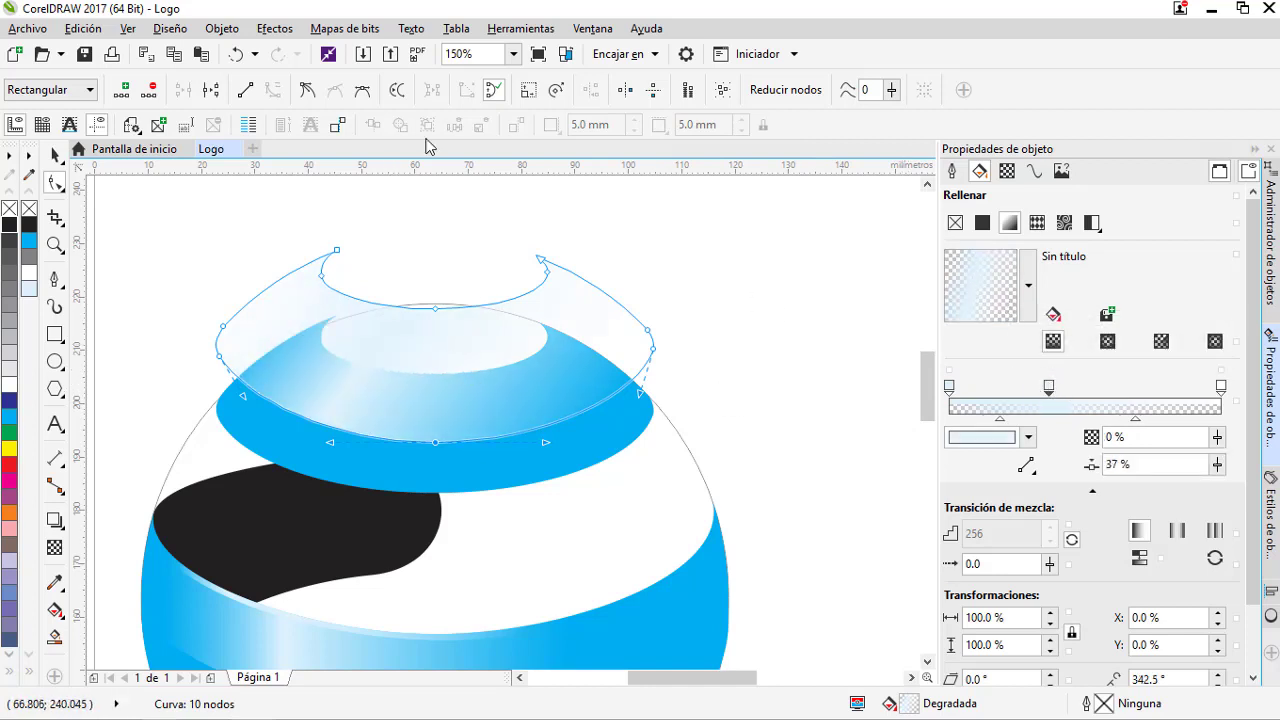
Place the gradient copy inside the upper cyan band as a PowerClip.
left_click(55, 156)
right_click(566, 388)
key("w")
left_click(565, 392)
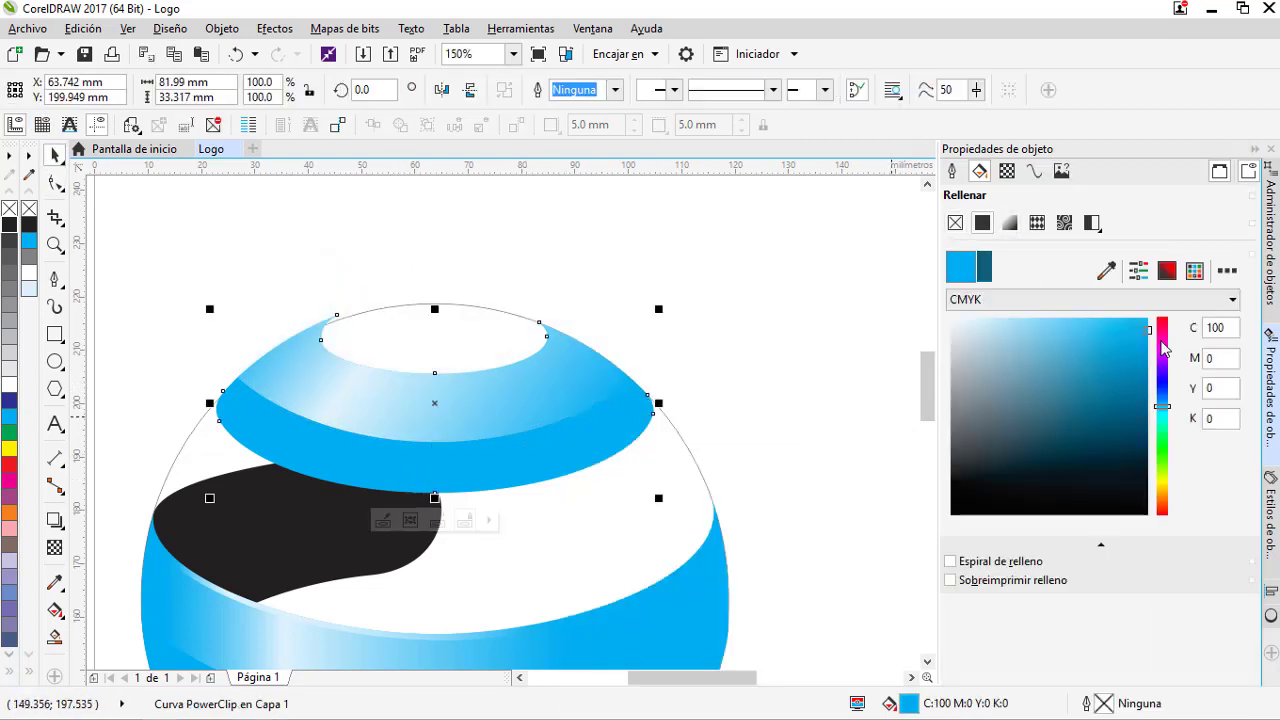
Recolour the upper band magenta (M 100, Y 2) and the opaque stop of its clipped gradient pale pink (C 1, M 13).
mouse_move(1163, 347)
left_mouse_down()
mouse_move(1160, 318)
mouse_move(1164, 342)
left_mouse_up()
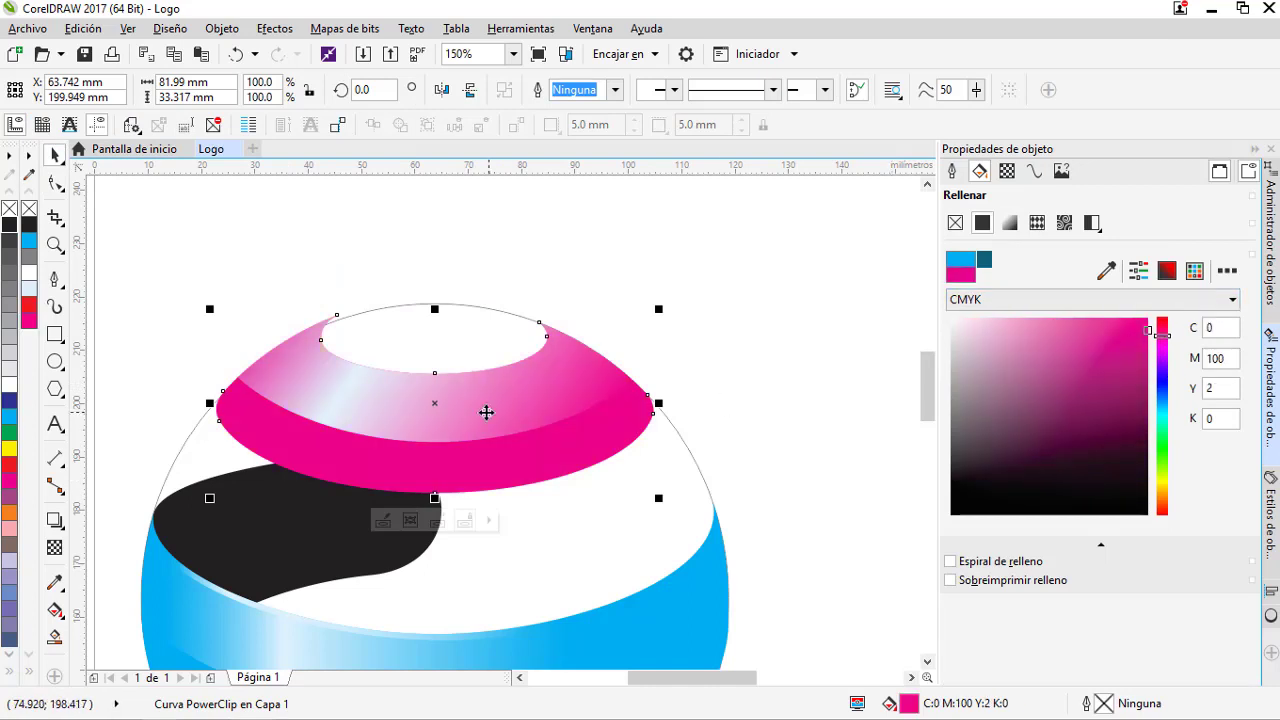
left_click(382, 520)
left_click(1027, 437)
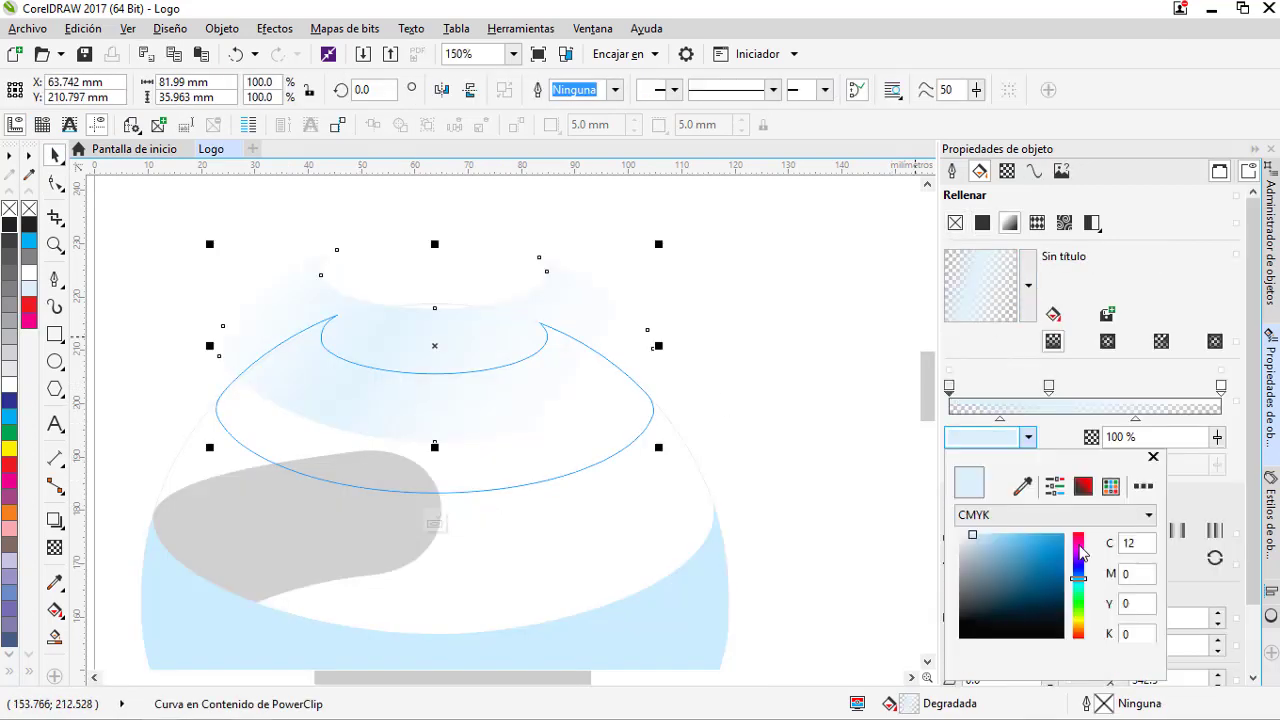
left_click(1079, 547)
left_click(1049, 386)
left_click(1028, 437)
left_click(1078, 548)
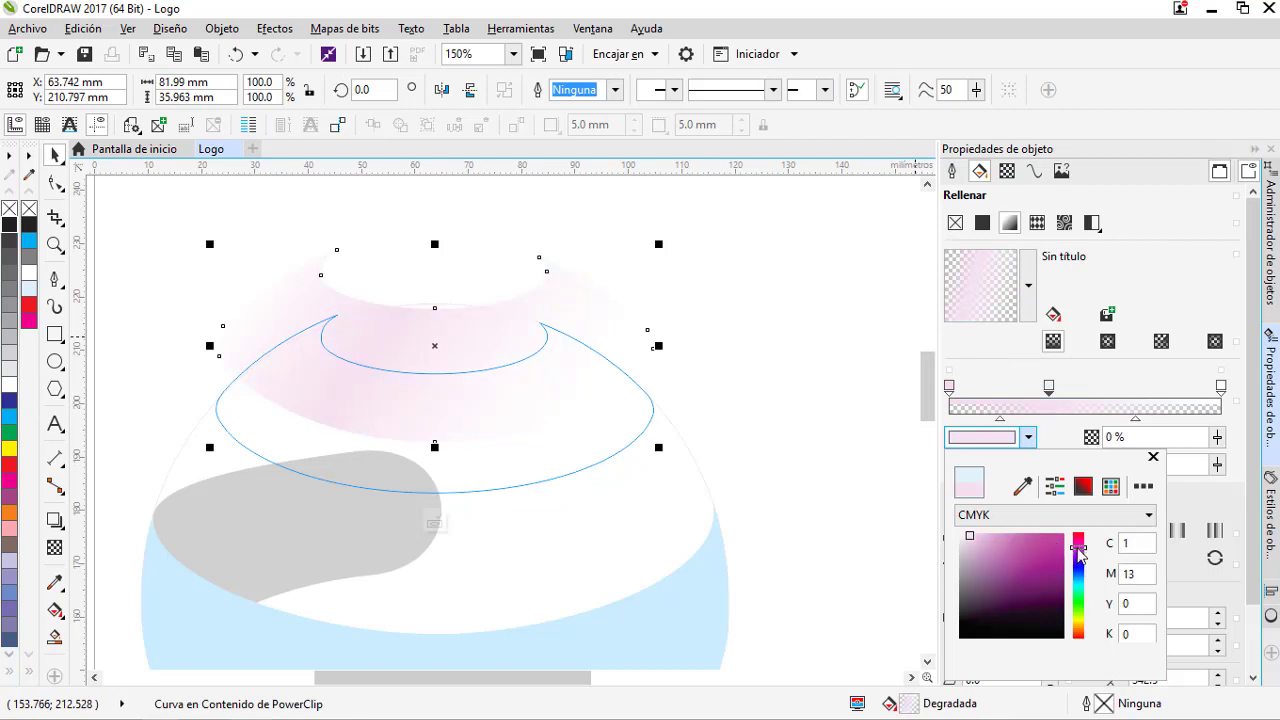
left_click(434, 522)
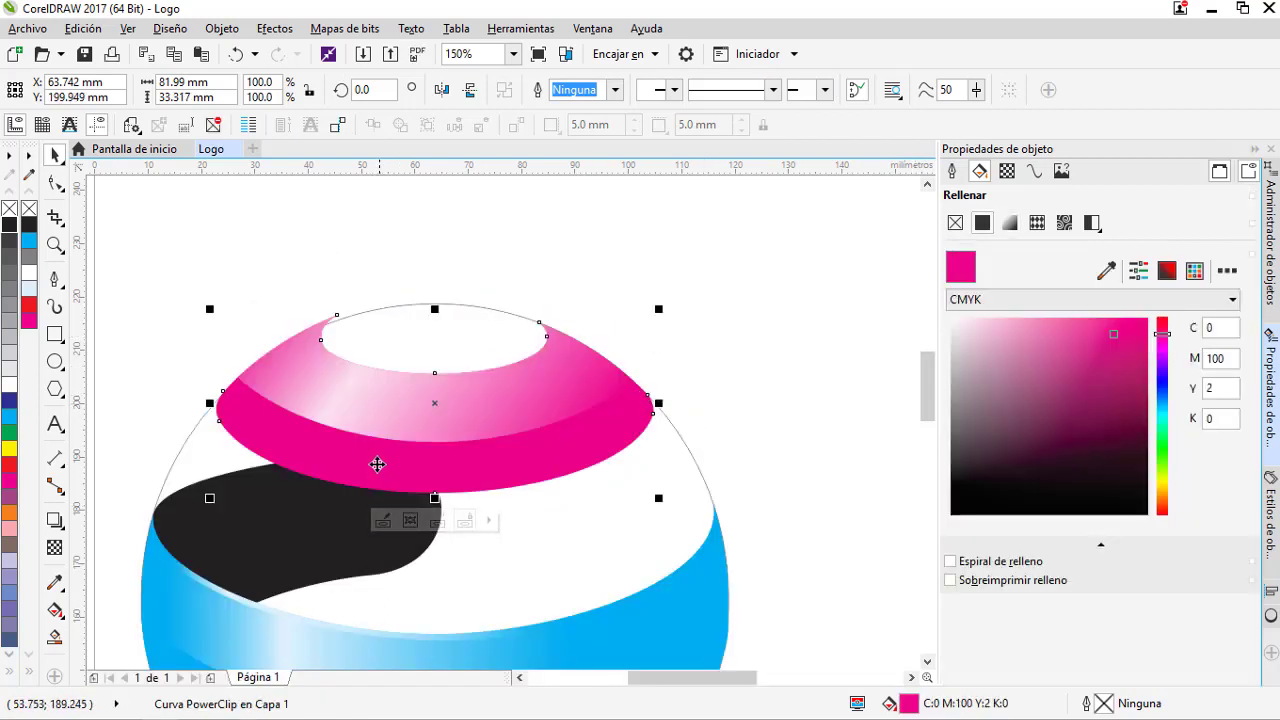
Draw a white ellipse about 44 × 16 mm over the magenta band's opening and place it inside the band as a PowerClip.
key("F7")
scroll(443, 337, "up", 2)
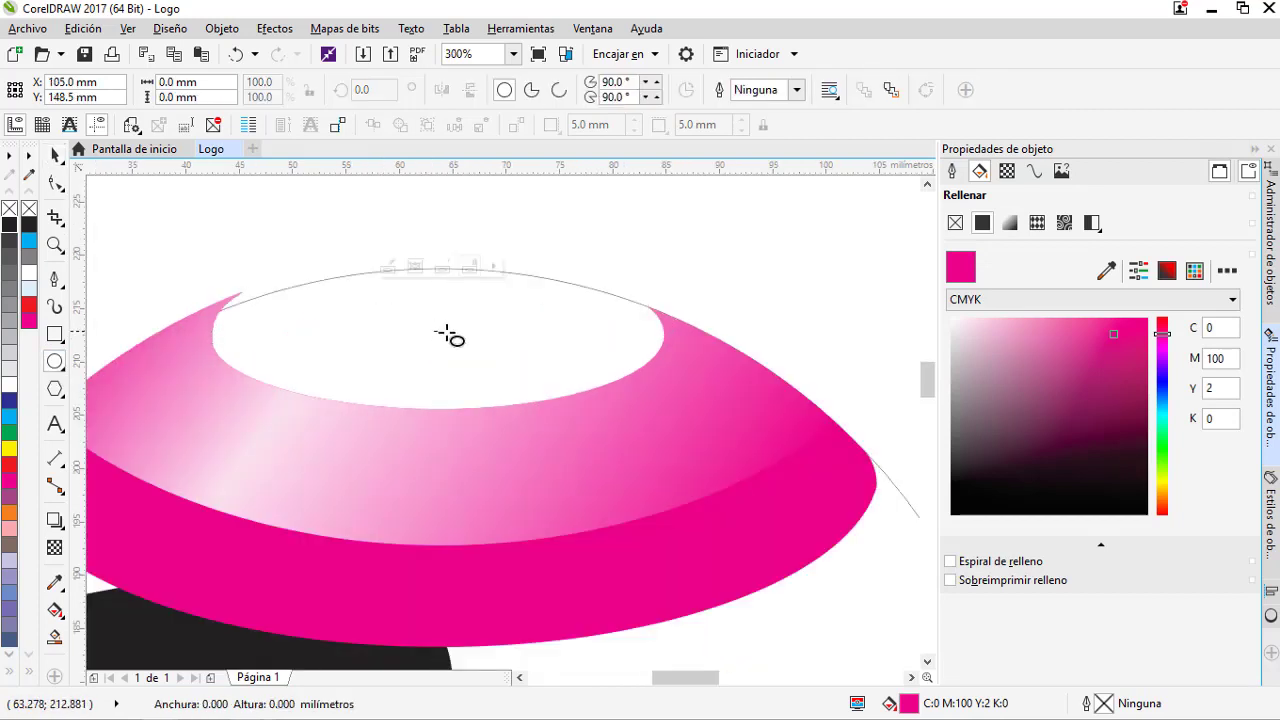
mouse_move(436, 332)
left_mouse_down()
mouse_move(634, 360)
mouse_move(674, 423)
left_mouse_up()
right_click(31, 211)
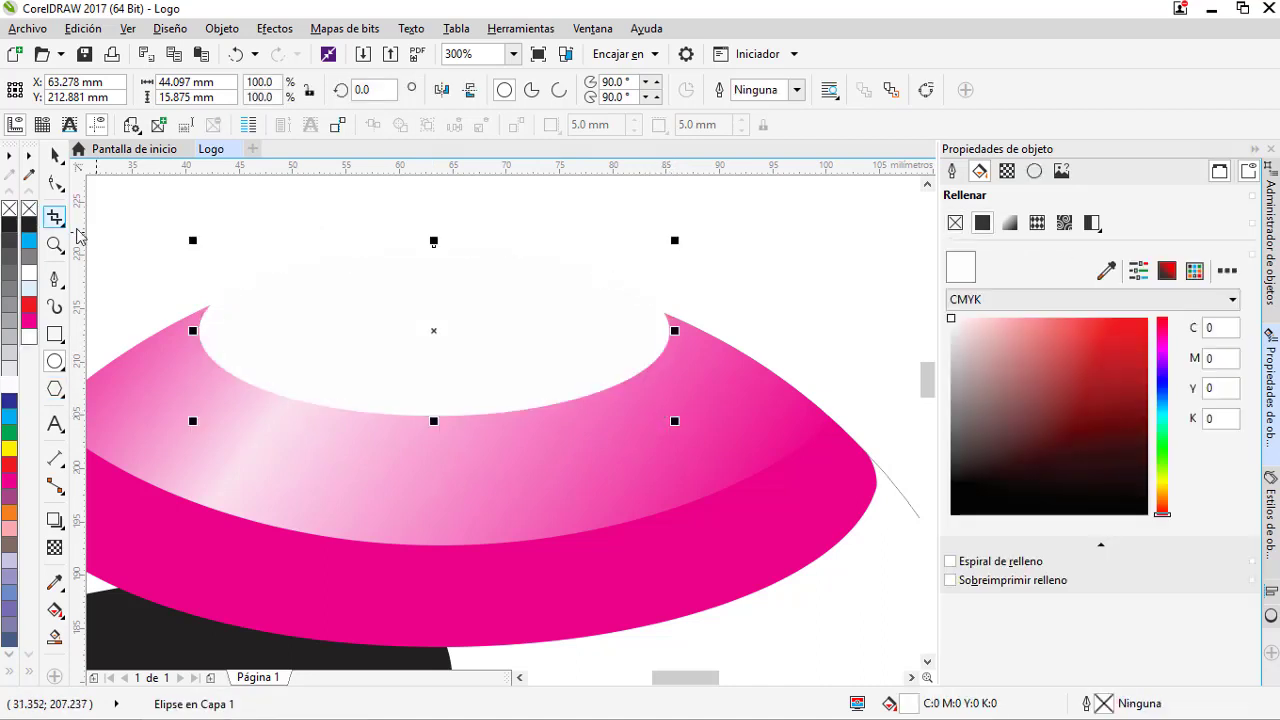
right_click(446, 345)
left_click(500, 209)
left_click(370, 422)
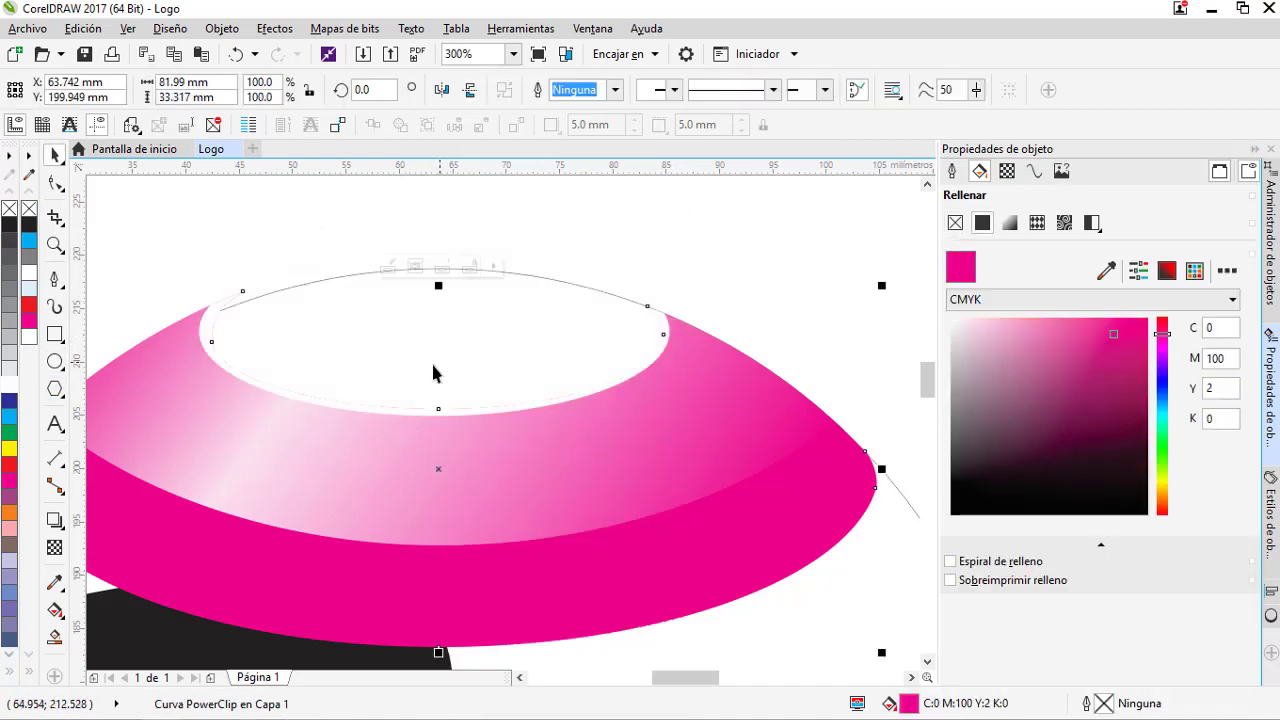
Open the magenta band's PowerClip contents and fill the clipped ellipse with pale pink (M 16, Y 6).
left_click(388, 267)
left_click(400, 345)
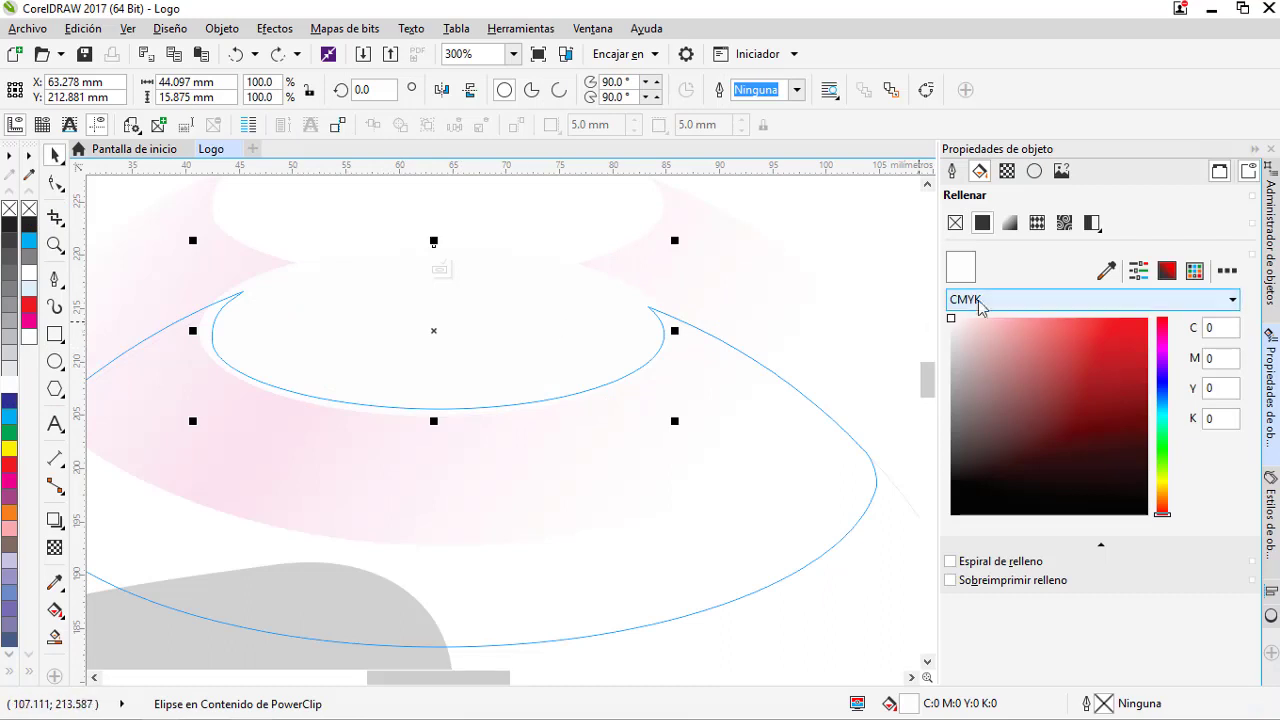
left_click(1006, 170)
left_click(980, 170)
left_click(976, 318)
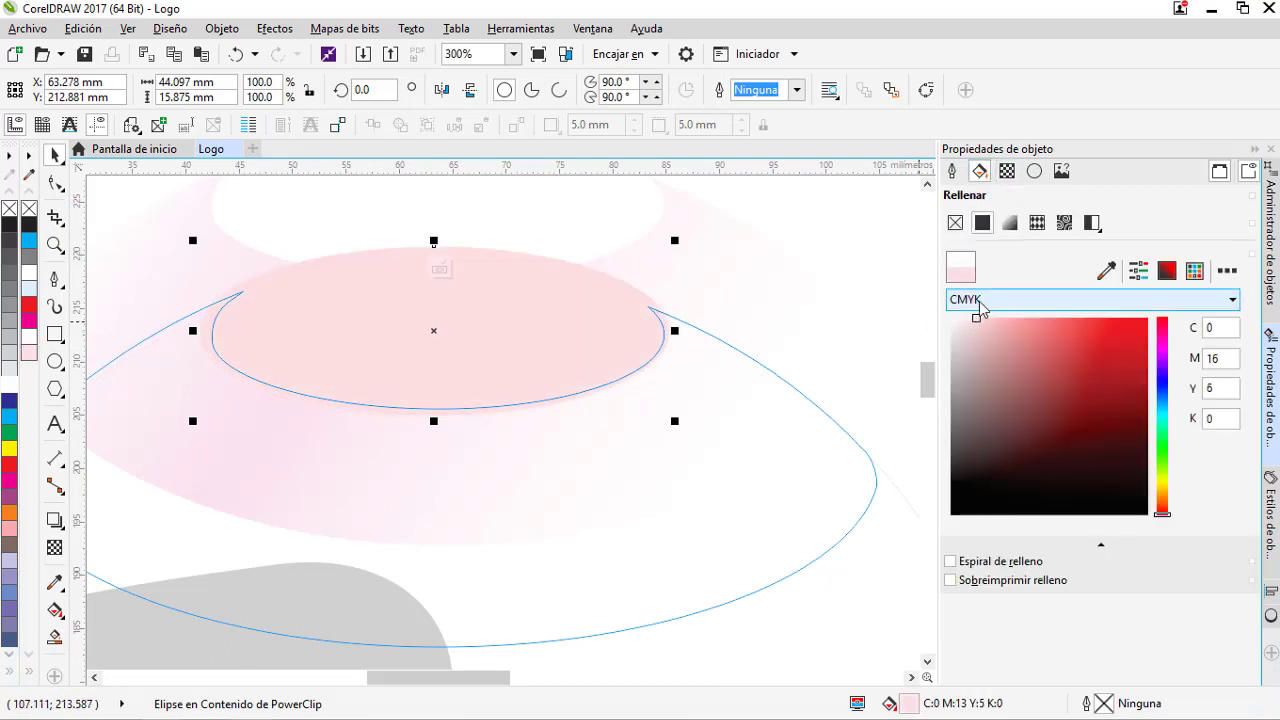
Give the ellipse a gradient with fully transparent end stops and added stops at 11%, about a third and 67%.
left_click(1009, 223)
left_click_drag(1218, 438, 1217, 405)
double_click(1131, 387)
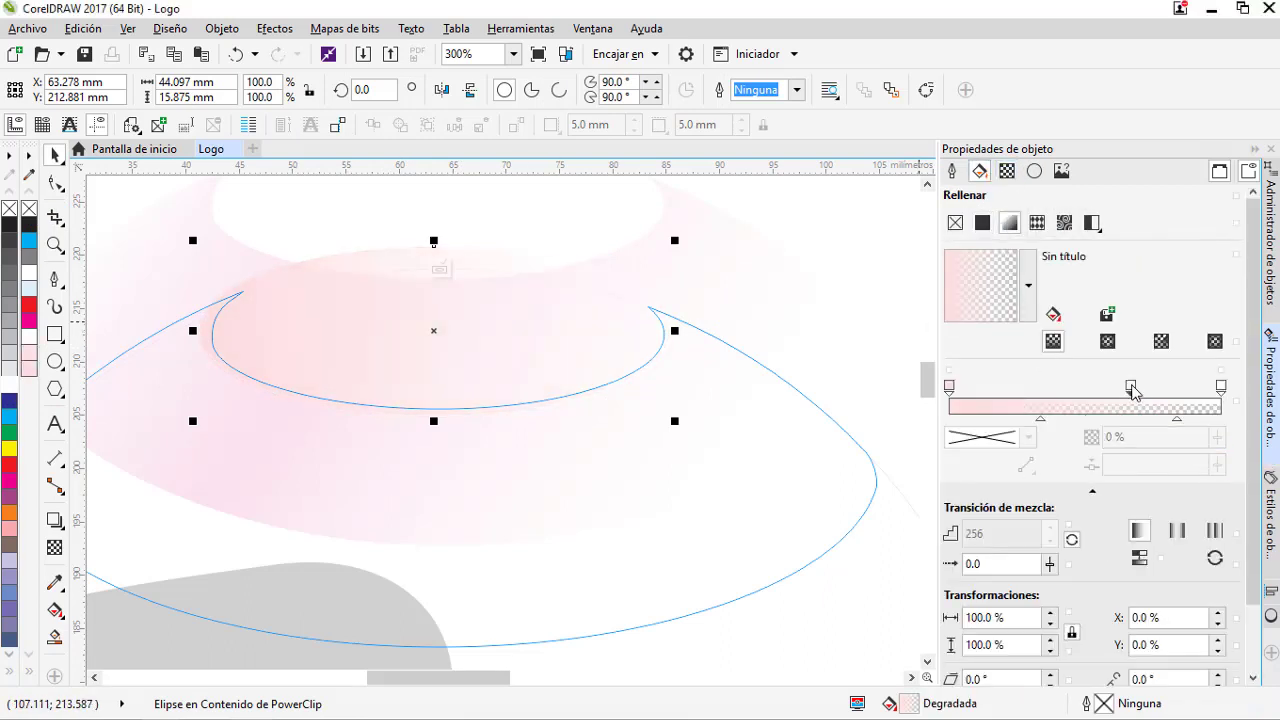
double_click(968, 387)
double_click(1030, 387)
double_click(1032, 389)
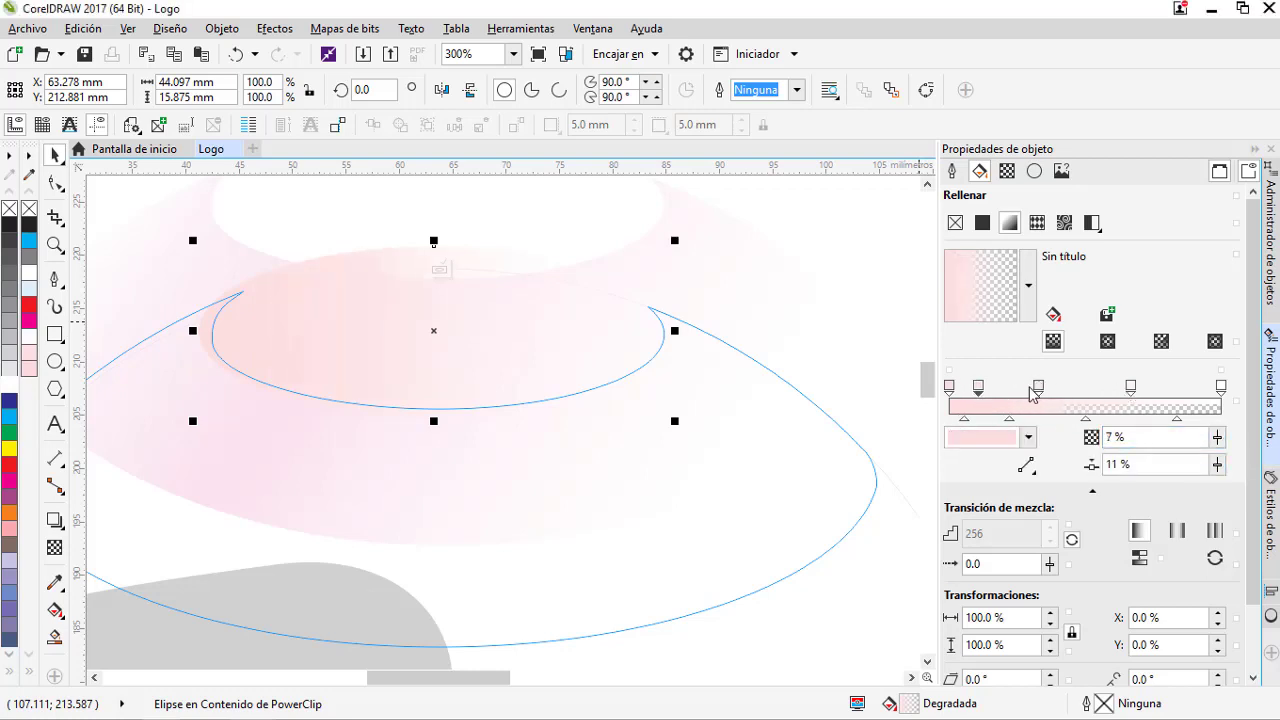
left_click_drag(1217, 441, 1276, 456)
left_click(949, 387)
Shift the gradient ellipse inside the PowerClip to X 63.543 mm, Y 212.705 mm.
left_click(442, 272)
left_click(390, 270)
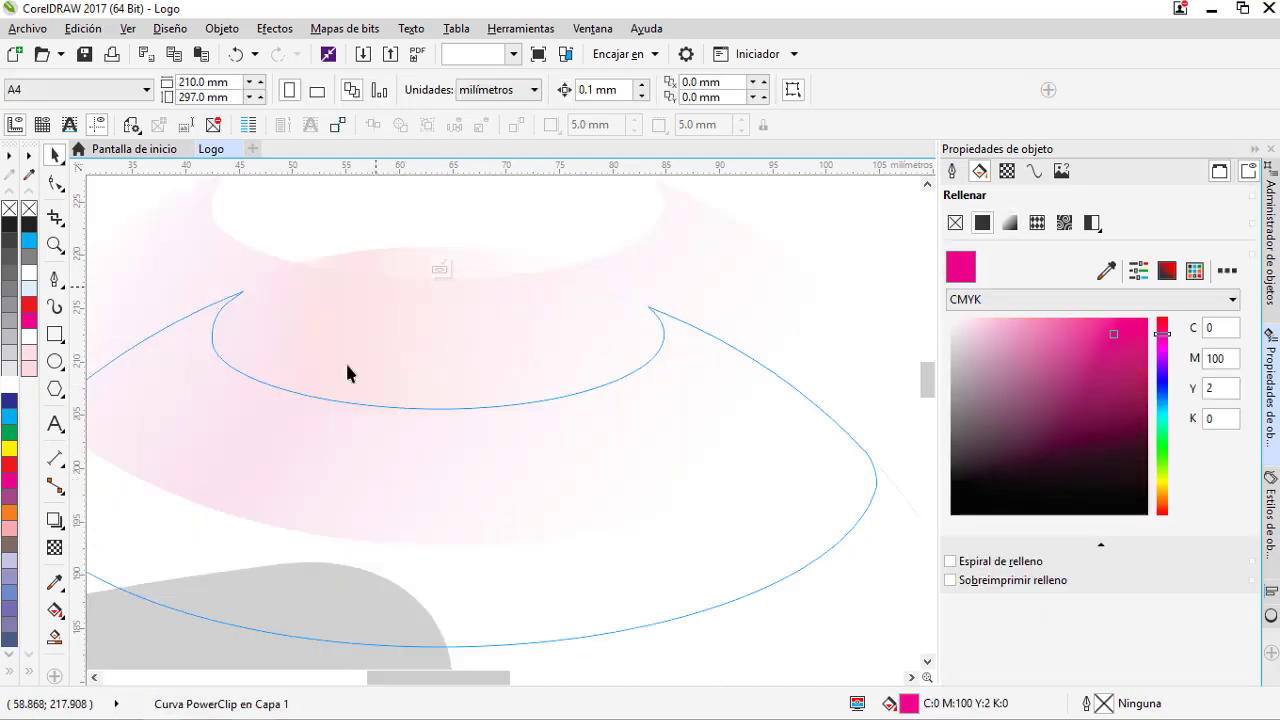
left_click_drag(401, 383, 407, 385)
left_click(410, 385)
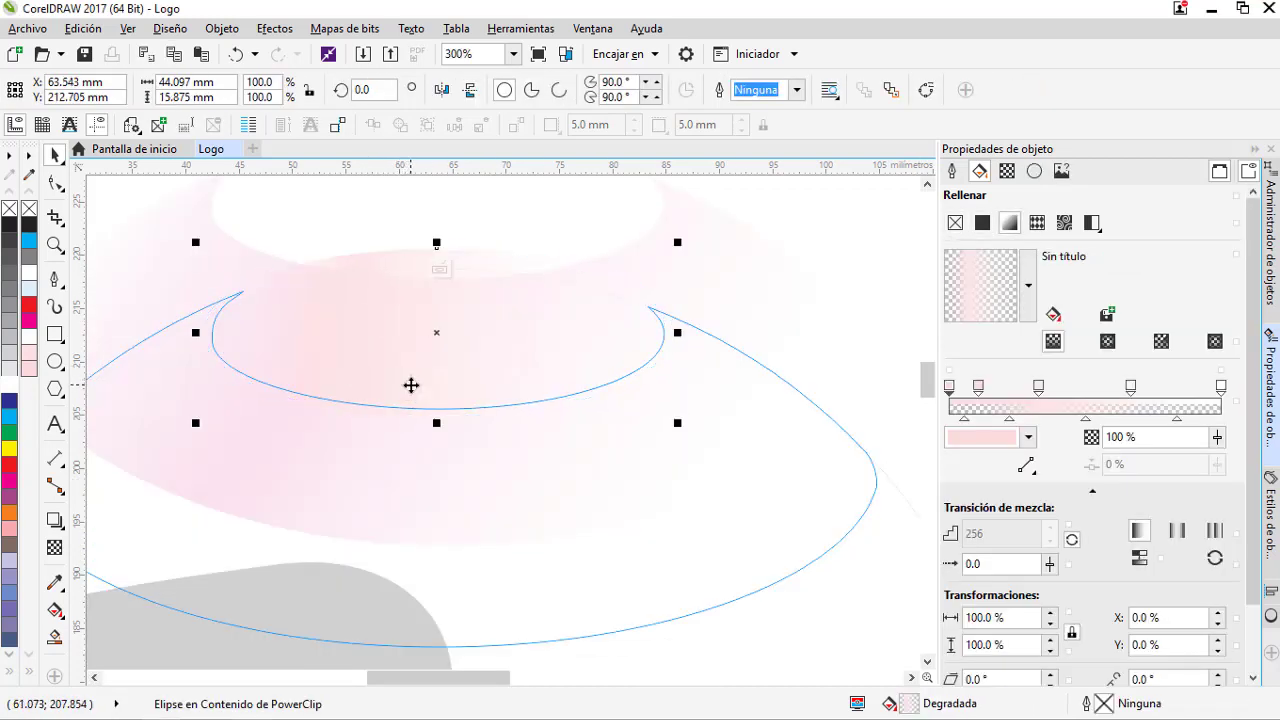
Make the ellipse gradient's third stop opaque white, remove the stop at 11%, and set the first stop to 82% transparency.
left_click(958, 533)
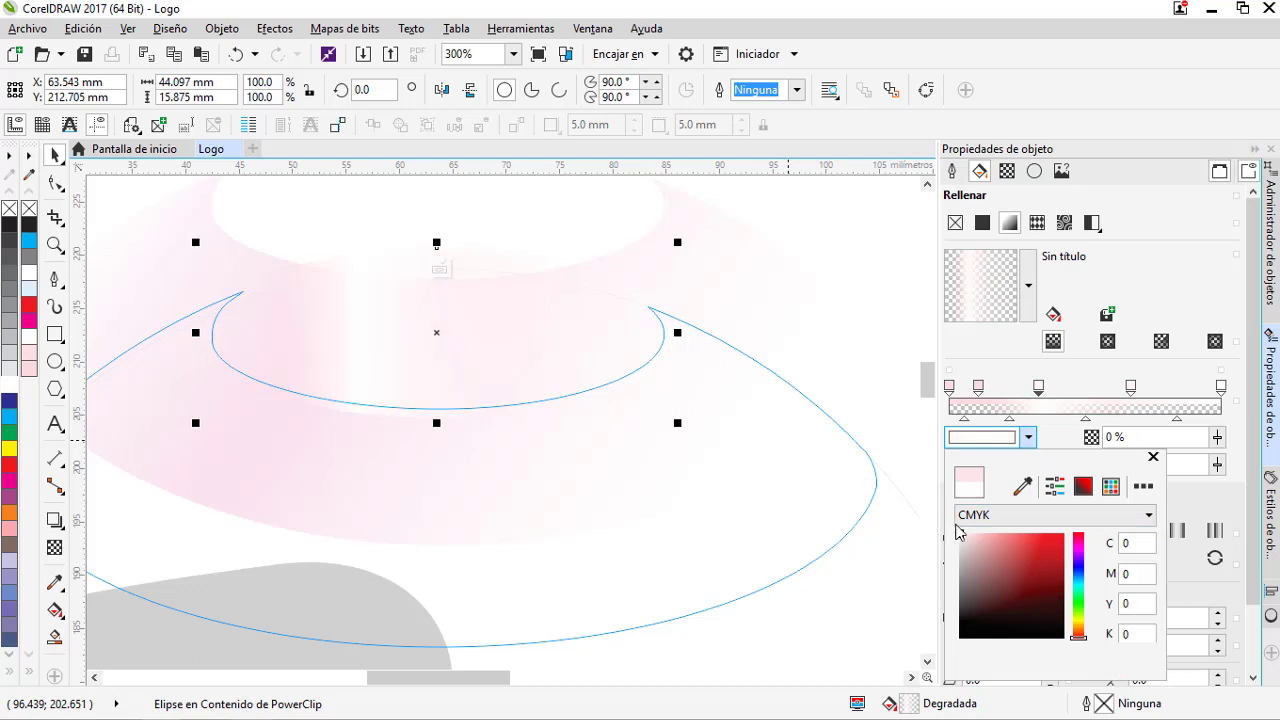
left_click(928, 483)
double_click(978, 388)
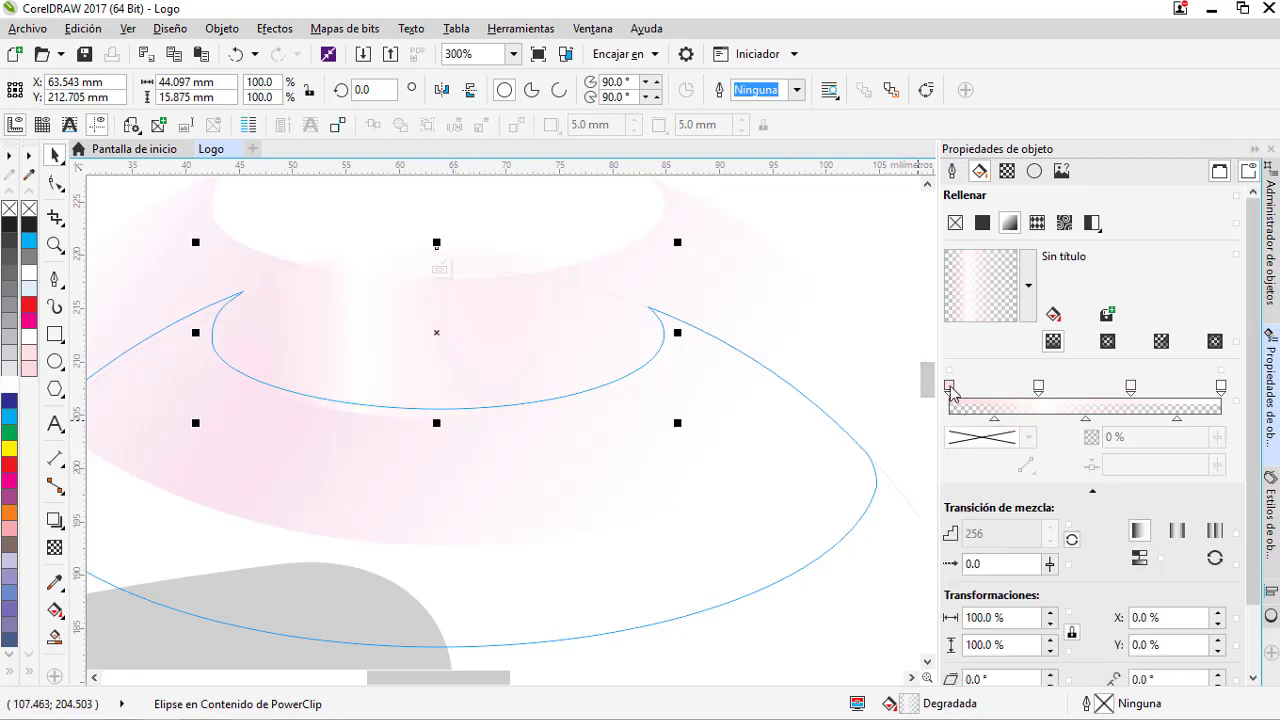
left_click(1216, 438)
left_click(440, 268)
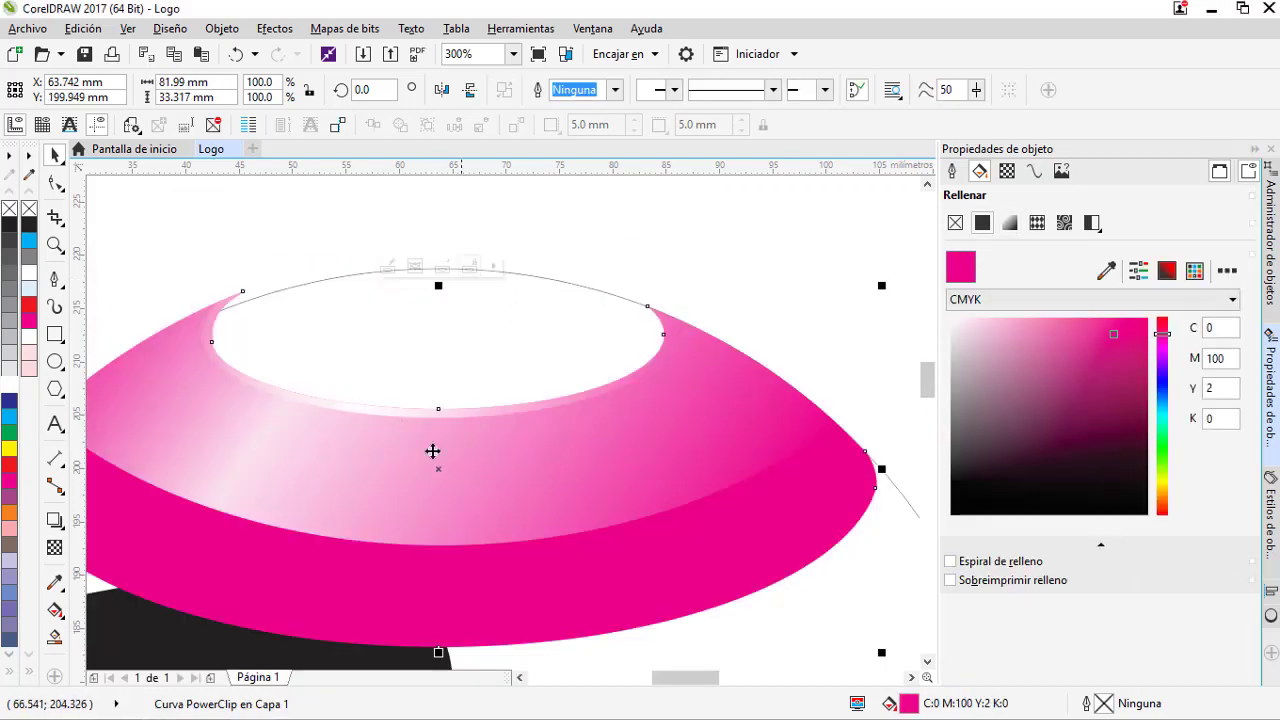
key("F10")
key("space")
left_click(426, 444)
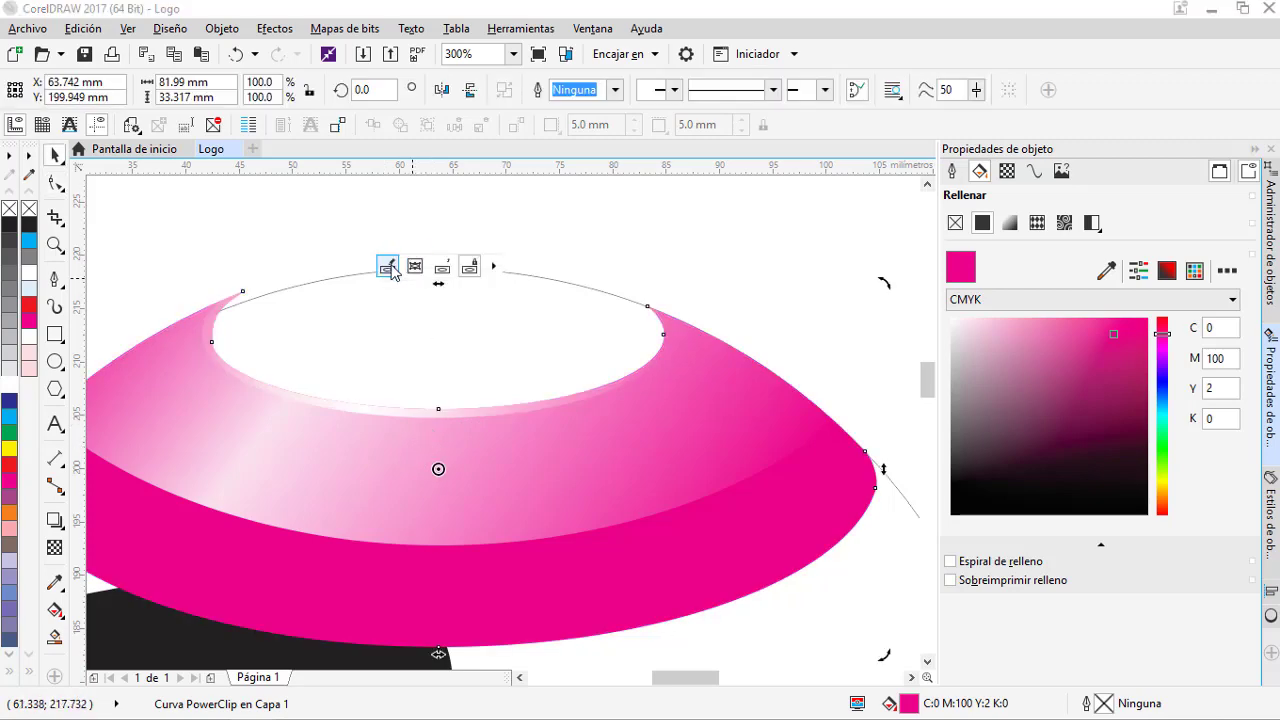
Reopen the magenta band's PowerClip contents and convert the clipped ellipse to curves.
left_click(391, 268)
left_click(388, 415)
key("F10")
key("space")
left_click(410, 416)
key("F10")
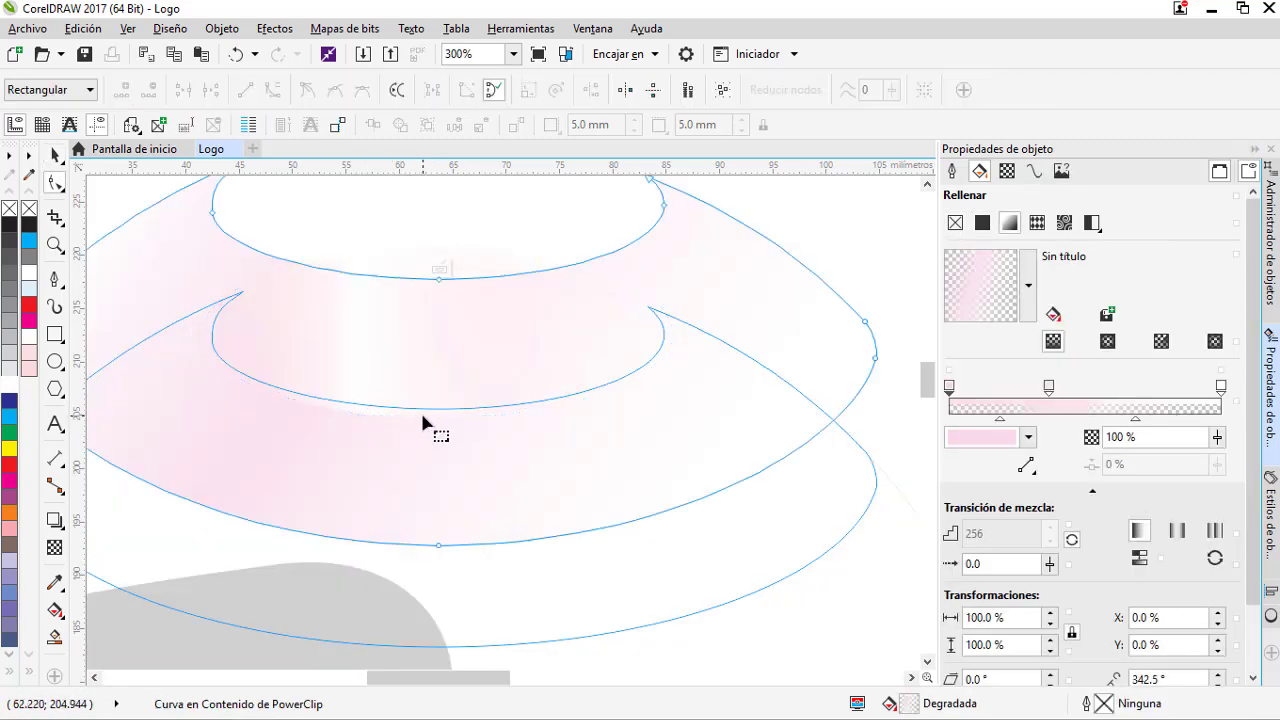
left_click(426, 415)
key("space")
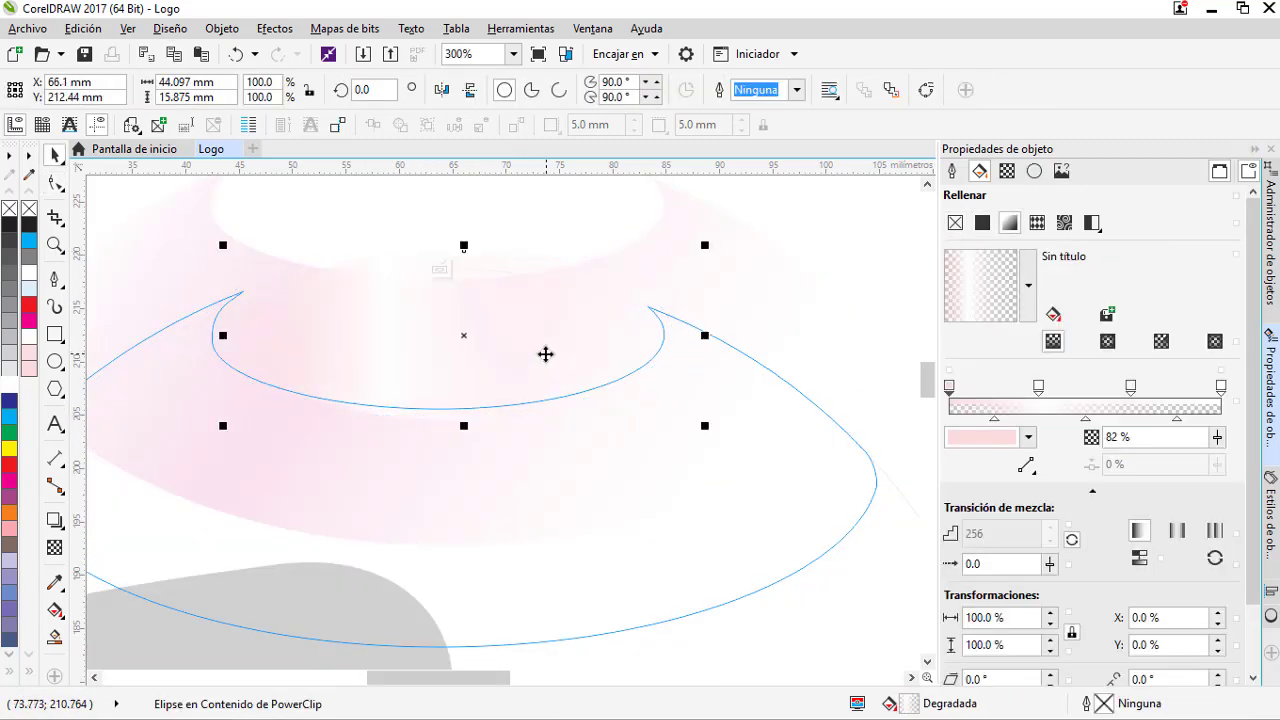
key("space")
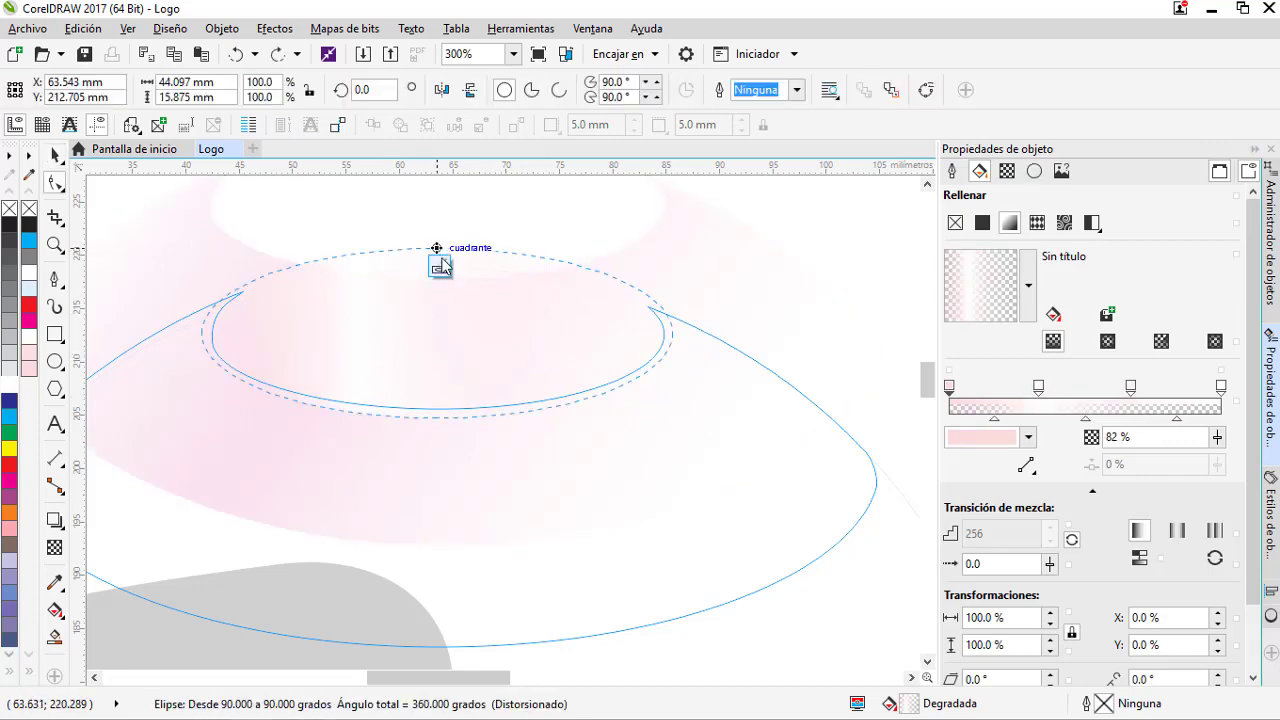
right_click(389, 248)
left_click(415, 260)
Adjust the left and bottom nodes of the converted ellipse slightly along the band's inner edge and finish editing the PowerClip.
scroll(206, 330, "up", 2)
left_click_drag(193, 350, 243, 357)
scroll(265, 357, "down", 4)
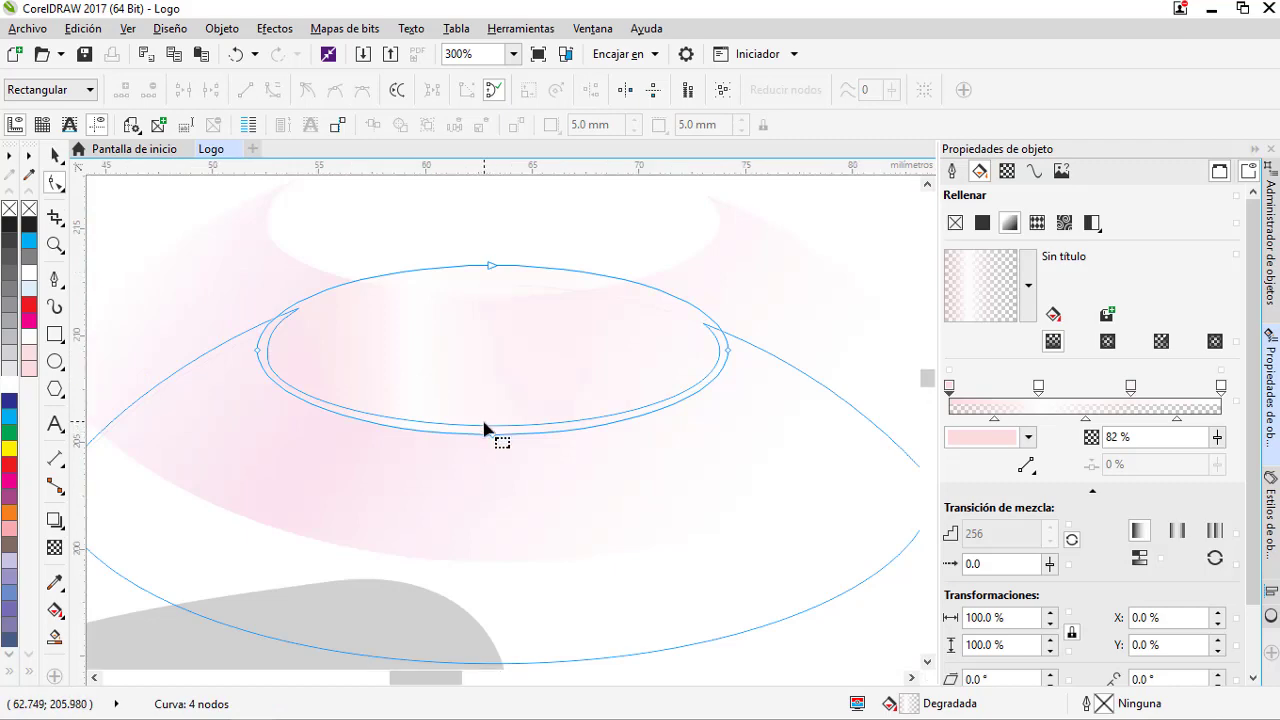
scroll(500, 445, "up", 6)
left_click_drag(514, 466, 528, 474)
scroll(528, 474, "down", 6)
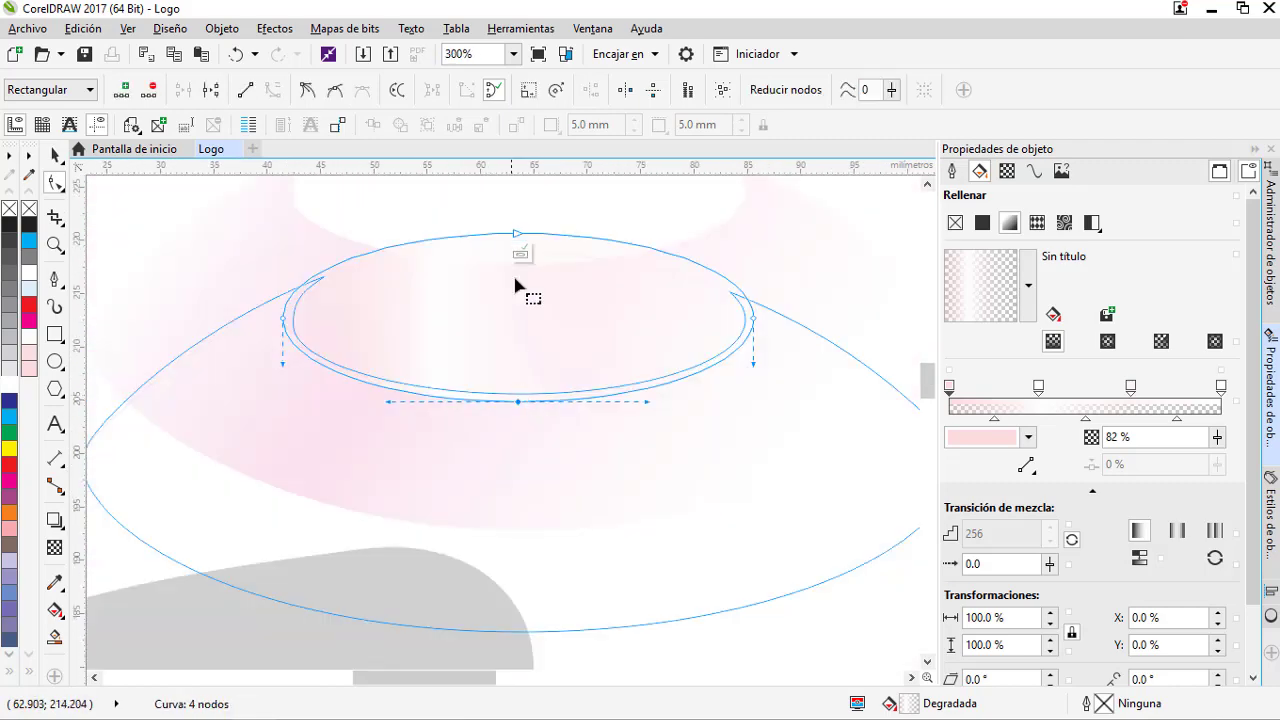
left_click(520, 254)
Shift the left node of the magenta band's inner opening slightly outward.
scroll(292, 321, "up", 1)
key("F10")
scroll(297, 305, "up", 1)
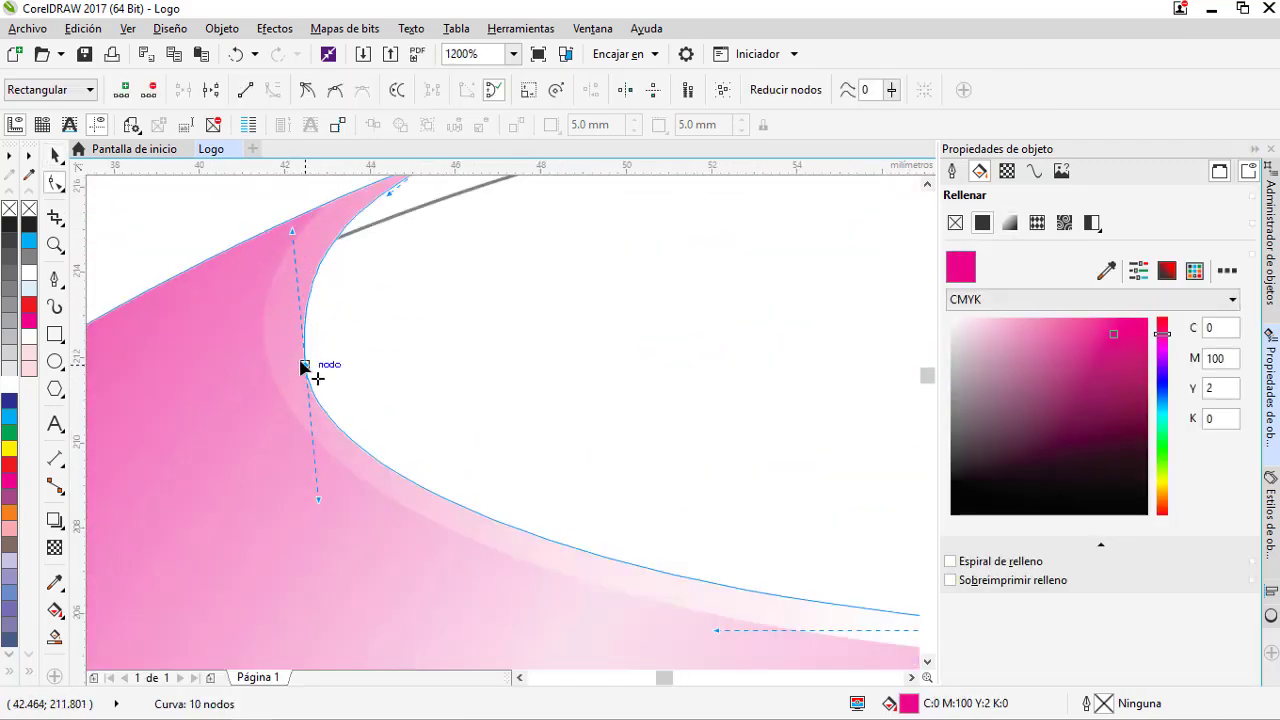
left_click_drag(303, 367, 300, 366)
scroll(300, 366, "down", 4)
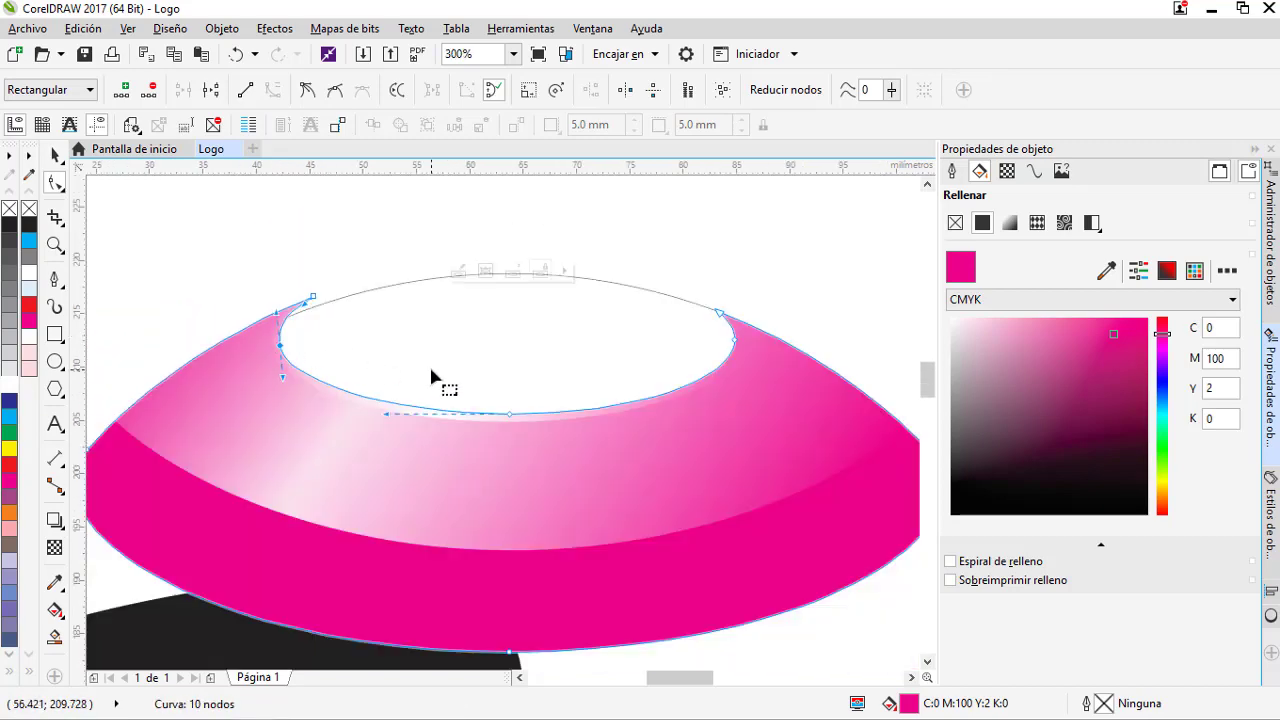
Raise the left node of the magenta band's inner opening slightly and lower its bottom centre node to thin the highlight rim.
key("space")
left_click(473, 256)
left_click(480, 424)
key("space")
scroll(272, 336, "up", 2)
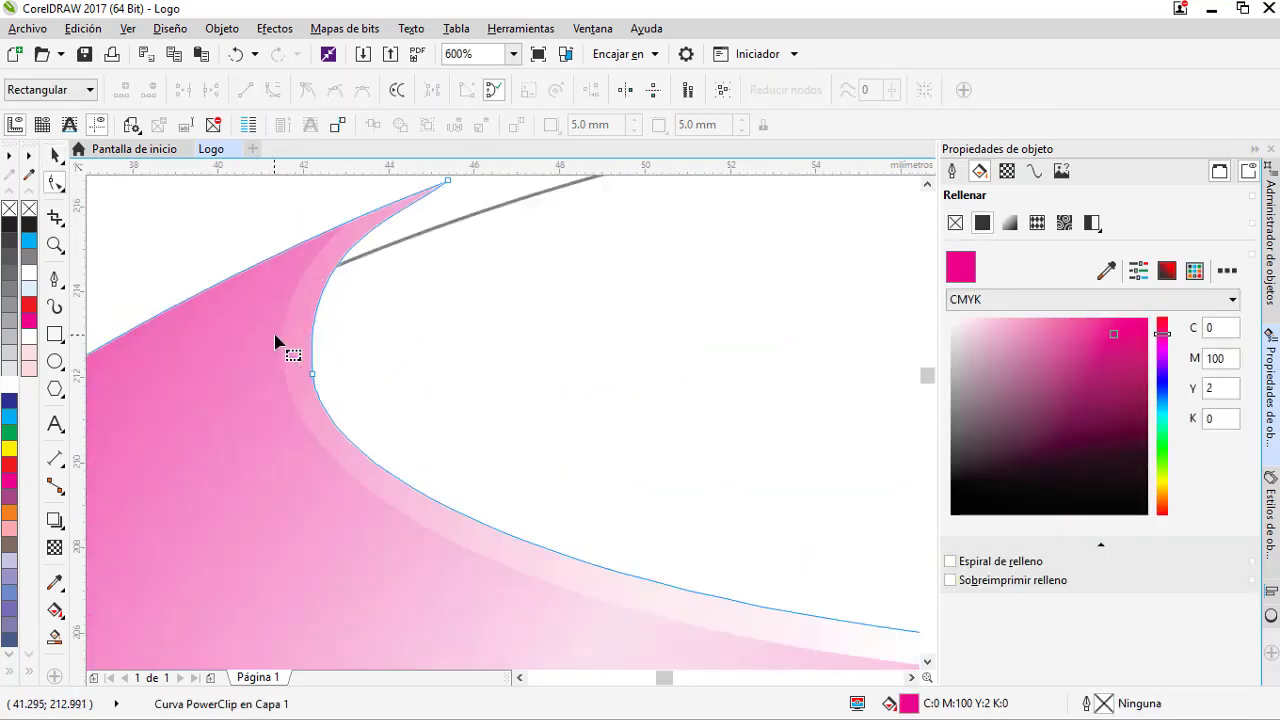
scroll(275, 335, "up", 1)
left_click_drag(349, 412, 351, 391)
scroll(352, 391, "down", 2)
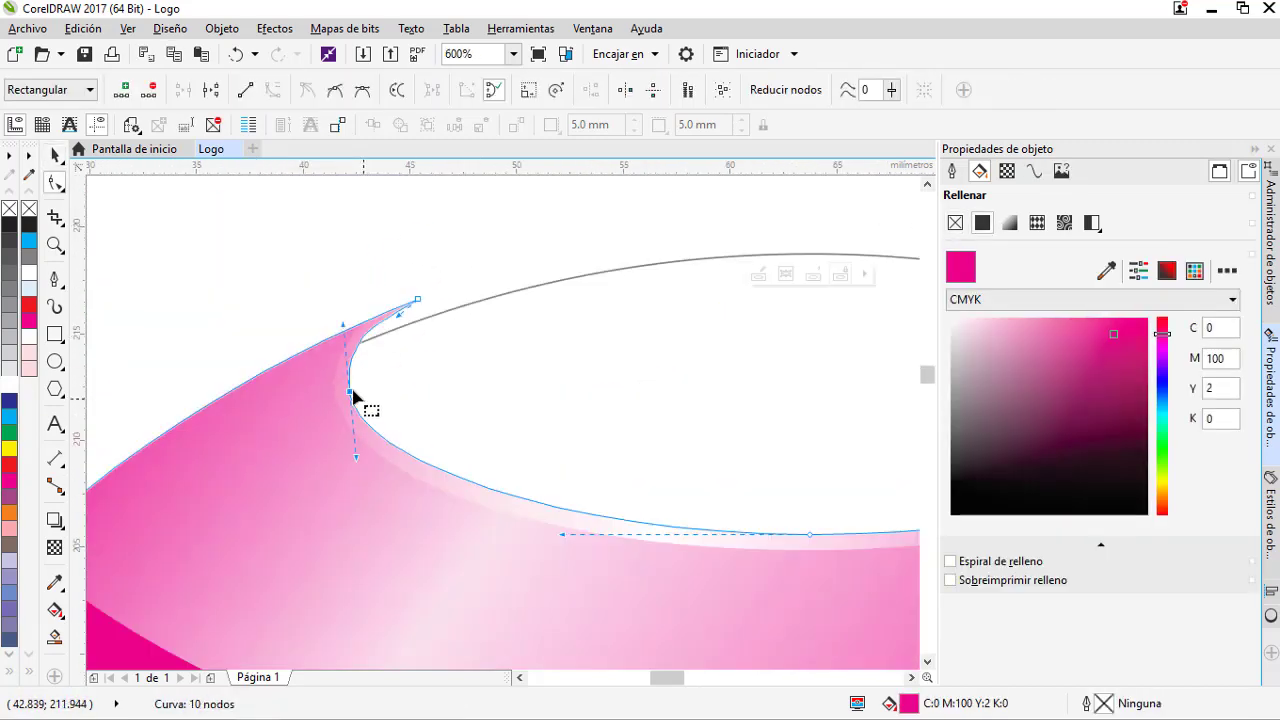
scroll(483, 457, "up", 2)
left_click_drag(477, 491, 486, 509)
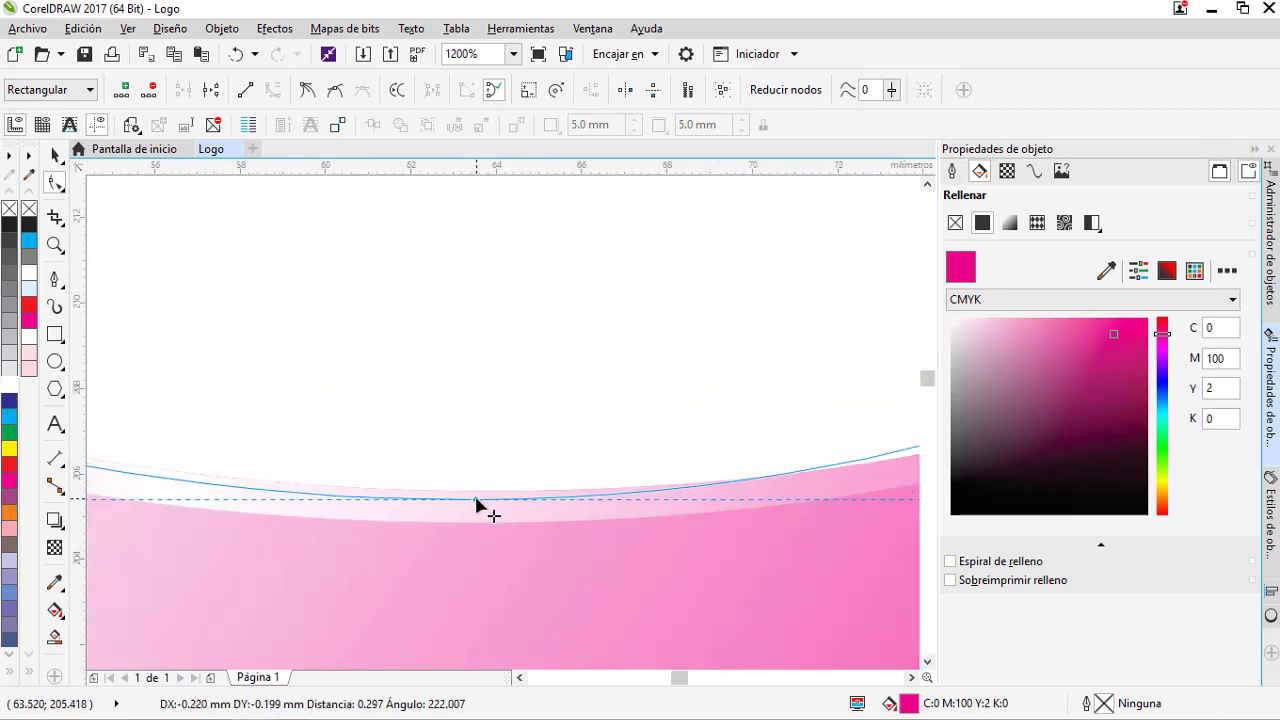
scroll(535, 404, "down", 2)
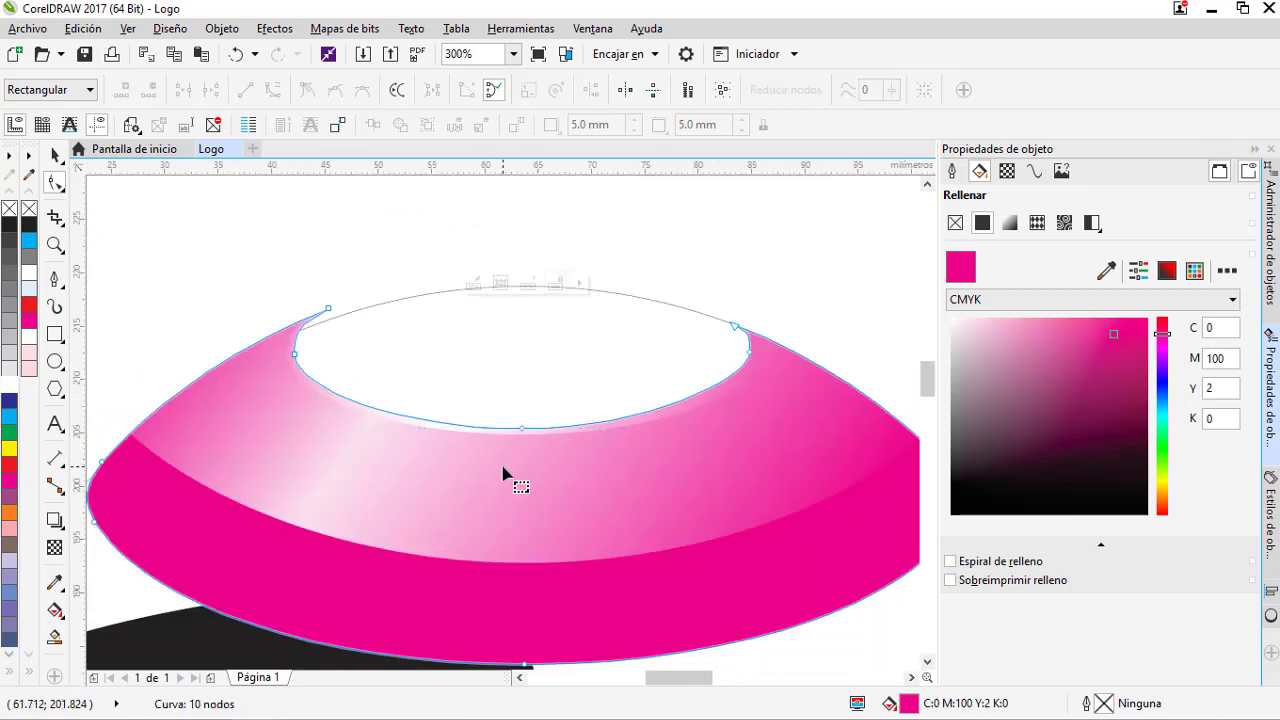
Reopen the band's PowerClip contents and raise the right node of the highlight ellipse slightly.
key("space")
key("Escape")
key("space")
left_click(511, 463)
left_click(674, 441, "ctrl")
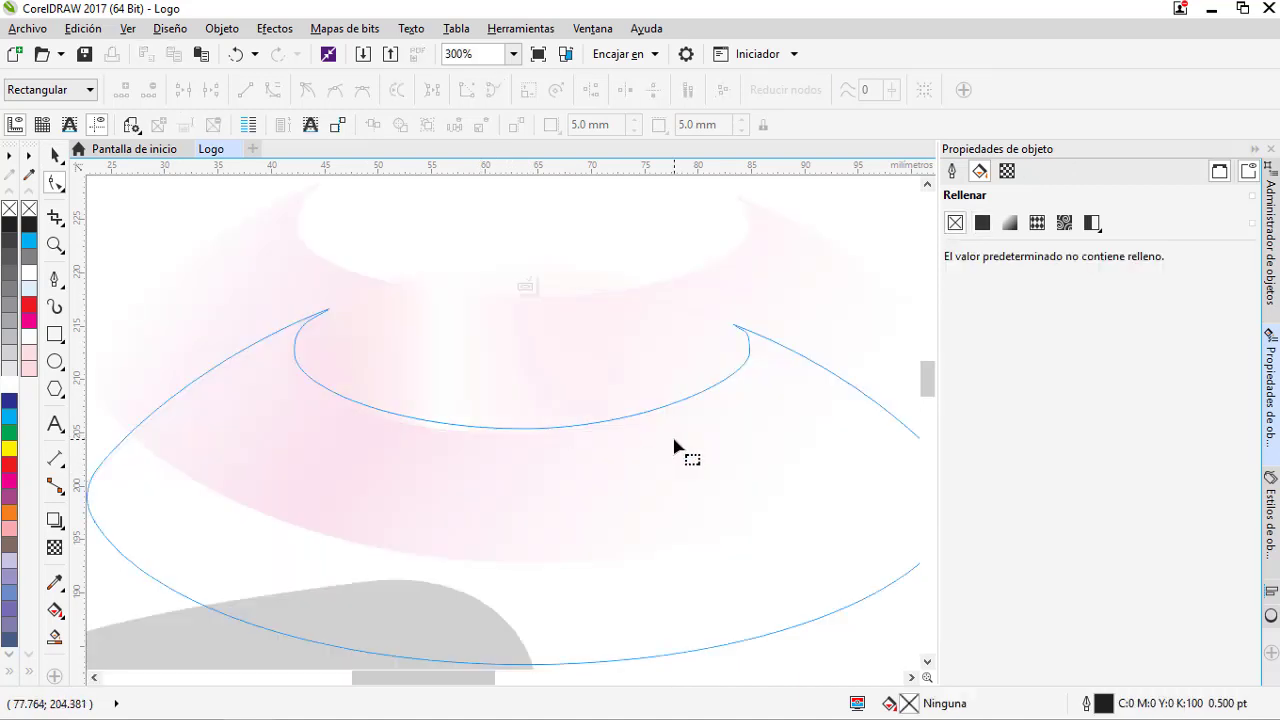
left_click(704, 402)
scroll(745, 356, "up", 1)
left_click_drag(764, 360, 771, 343)
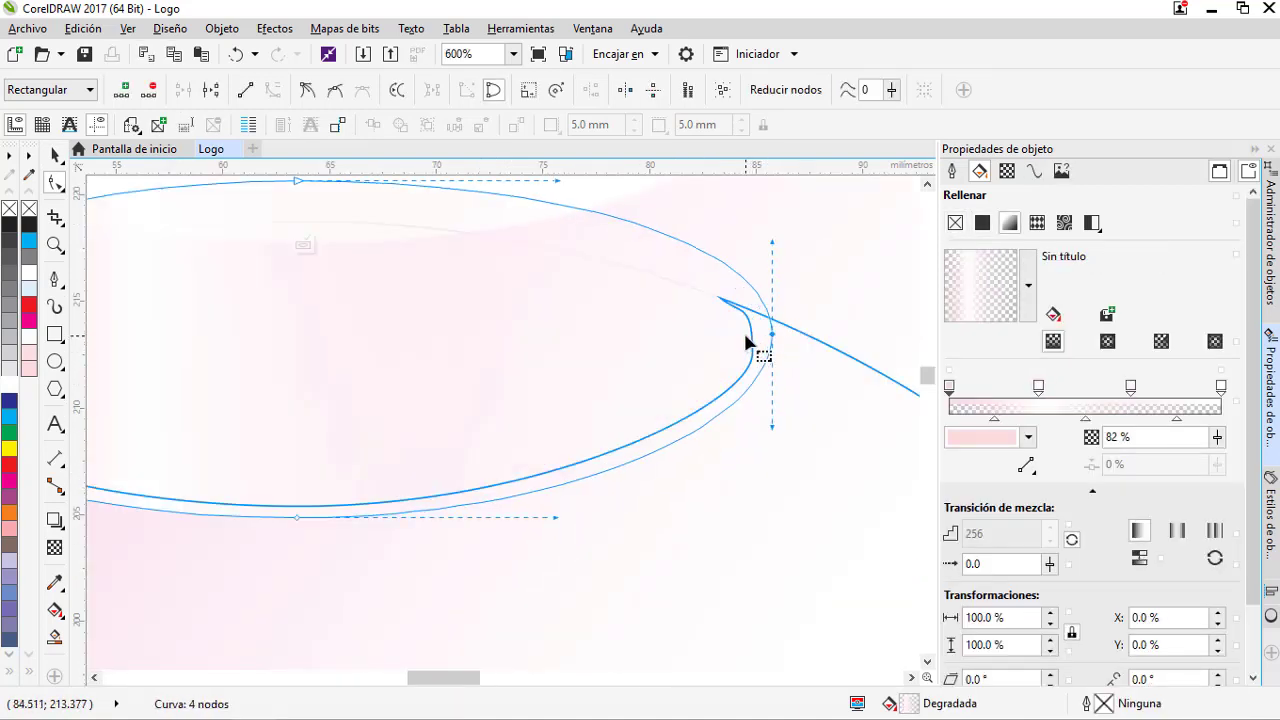
scroll(745, 341, "down", 1)
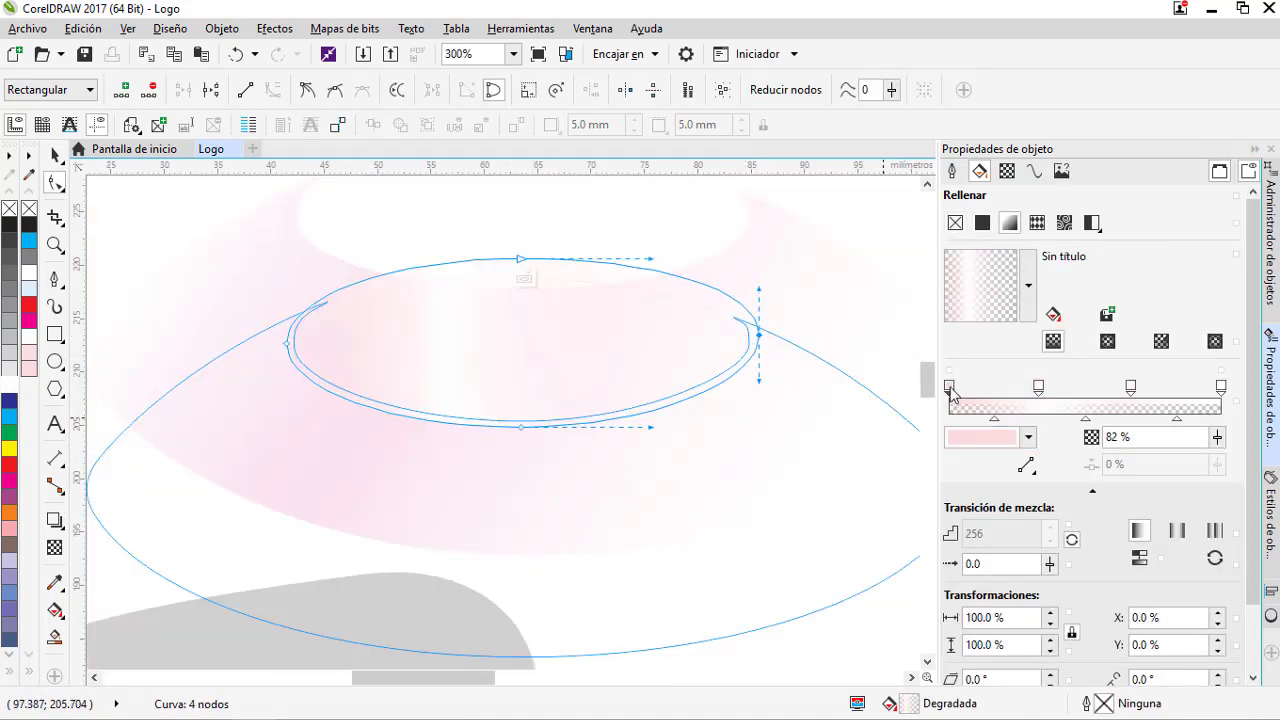
Adjust the transparency of the ellipse gradient's 67% stop and lighten its first stop to pale pink (M 9, Y 2).
left_click(1039, 388)
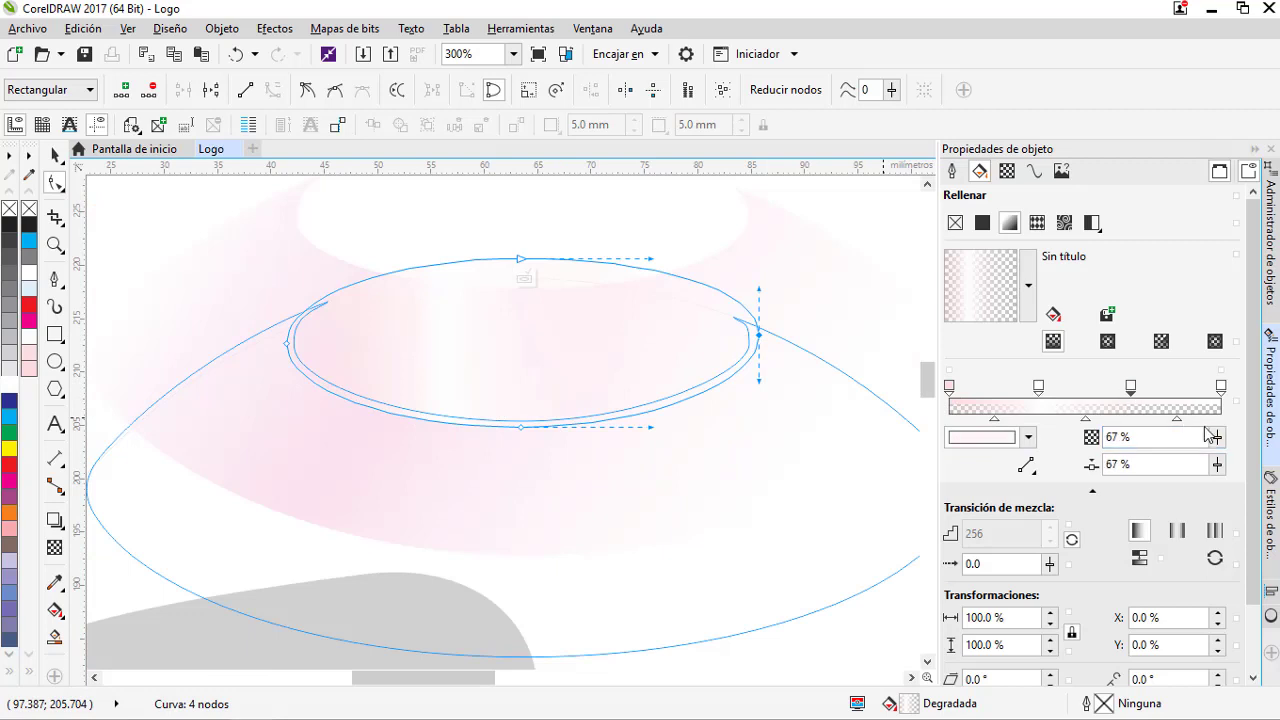
left_click_drag(1216, 437, 1227, 443)
left_click(950, 387)
left_click(1030, 438)
left_click(968, 533)
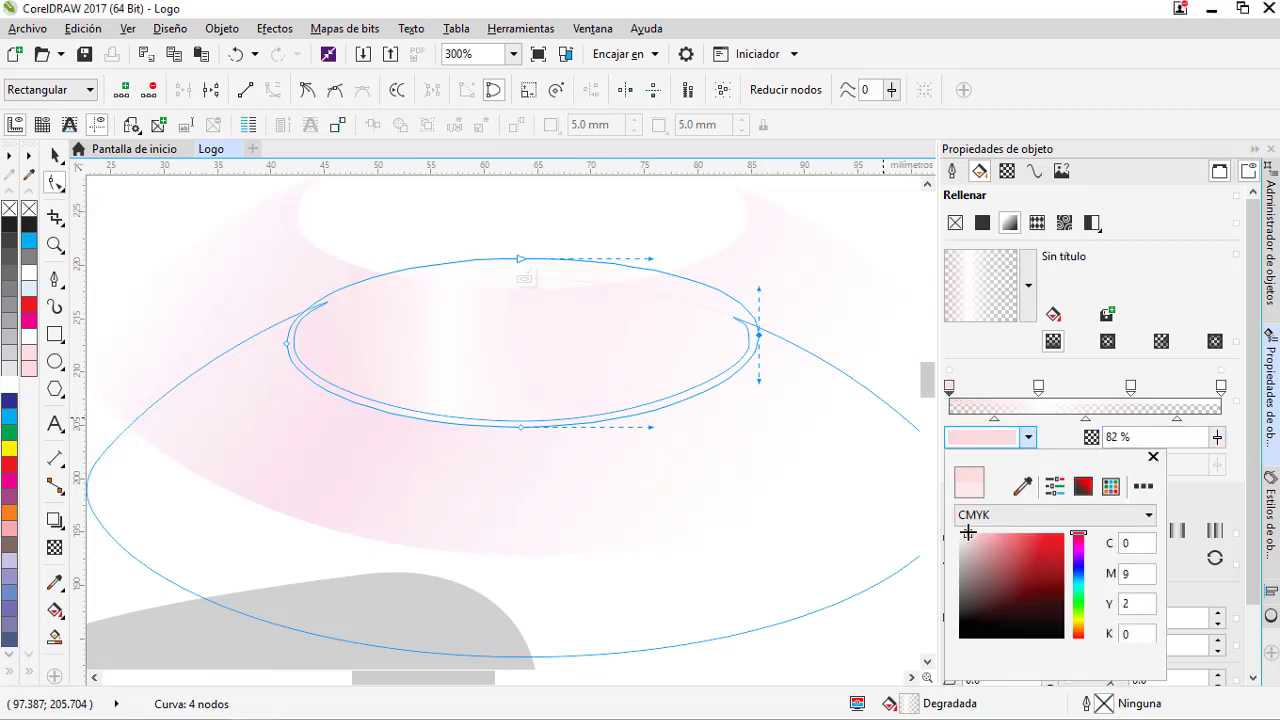
left_click(1039, 388)
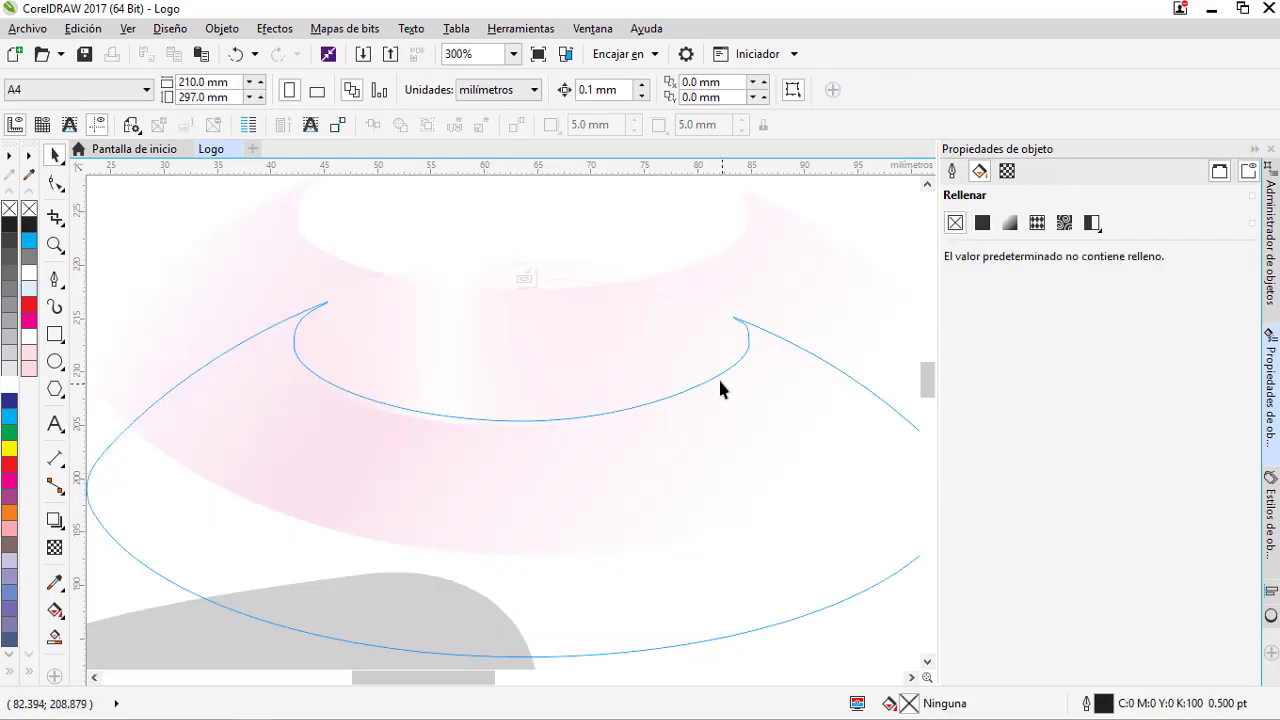
left_click(718, 376)
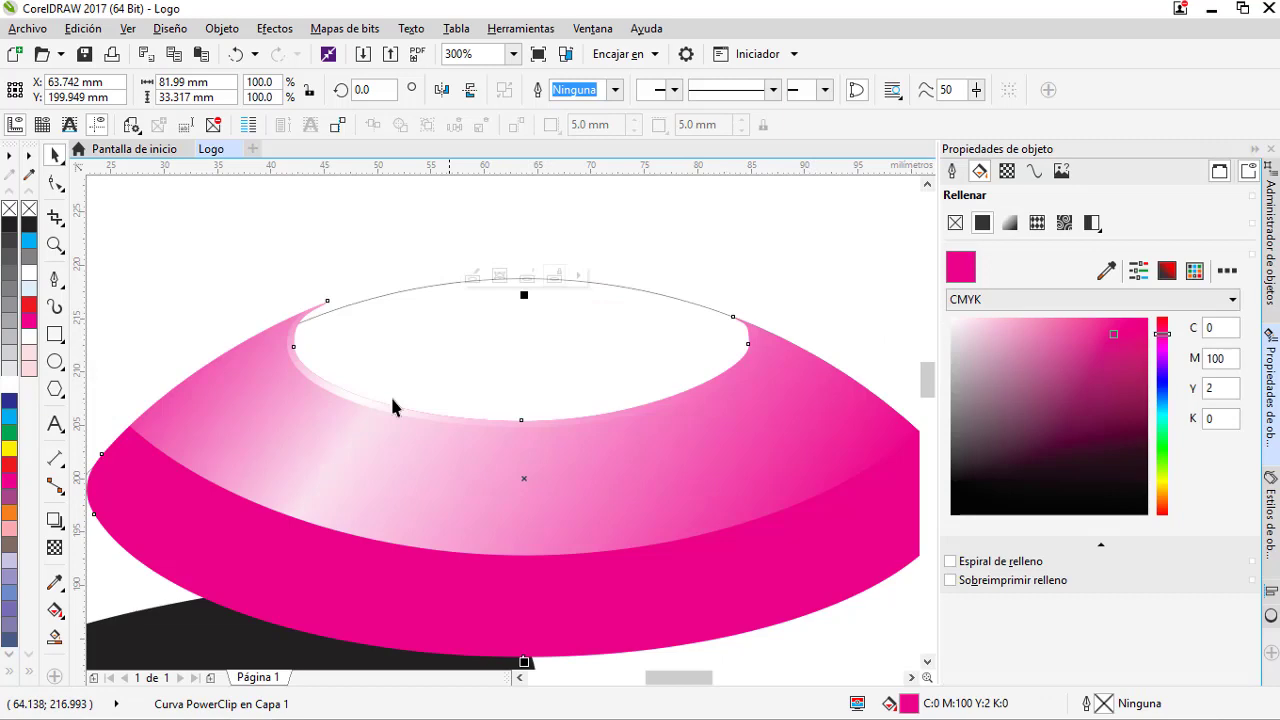
Reopen the magenta band's PowerClip contents and move the left side of its highlight shape slightly inward.
left_click(397, 340)
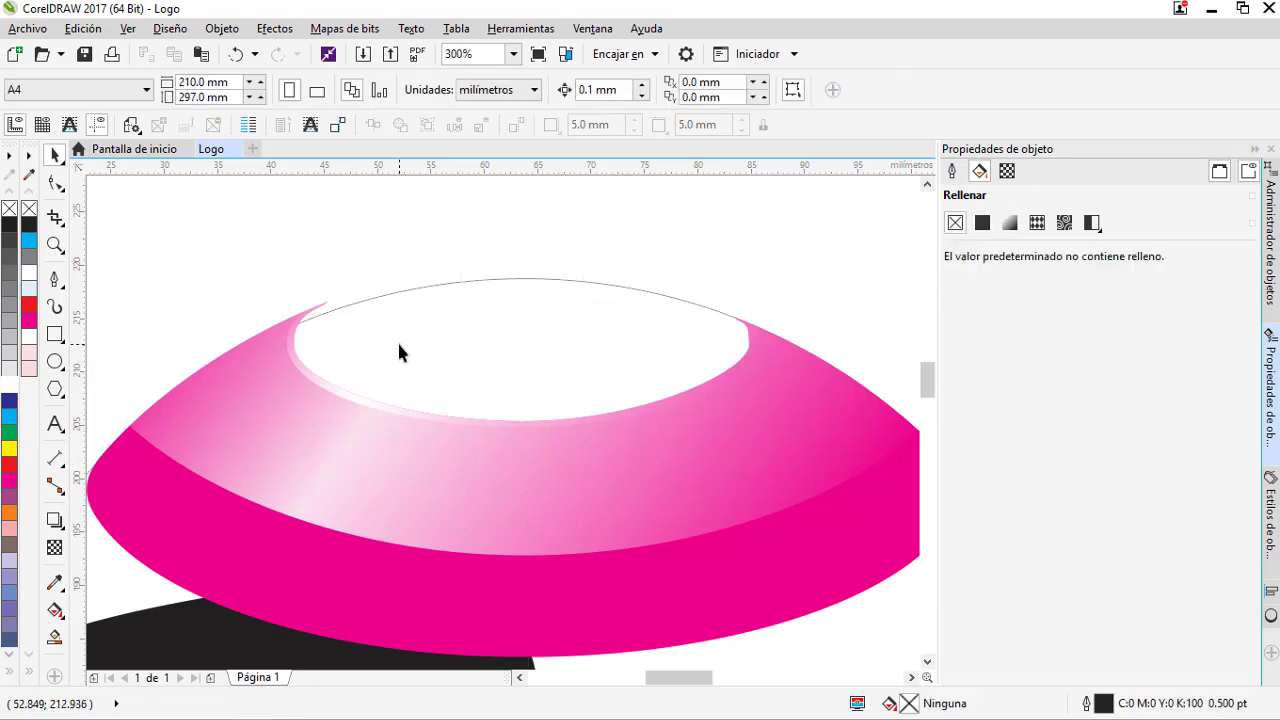
scroll(406, 323, "down", 4)
scroll(406, 335, "up", 1)
scroll(414, 314, "down", 1)
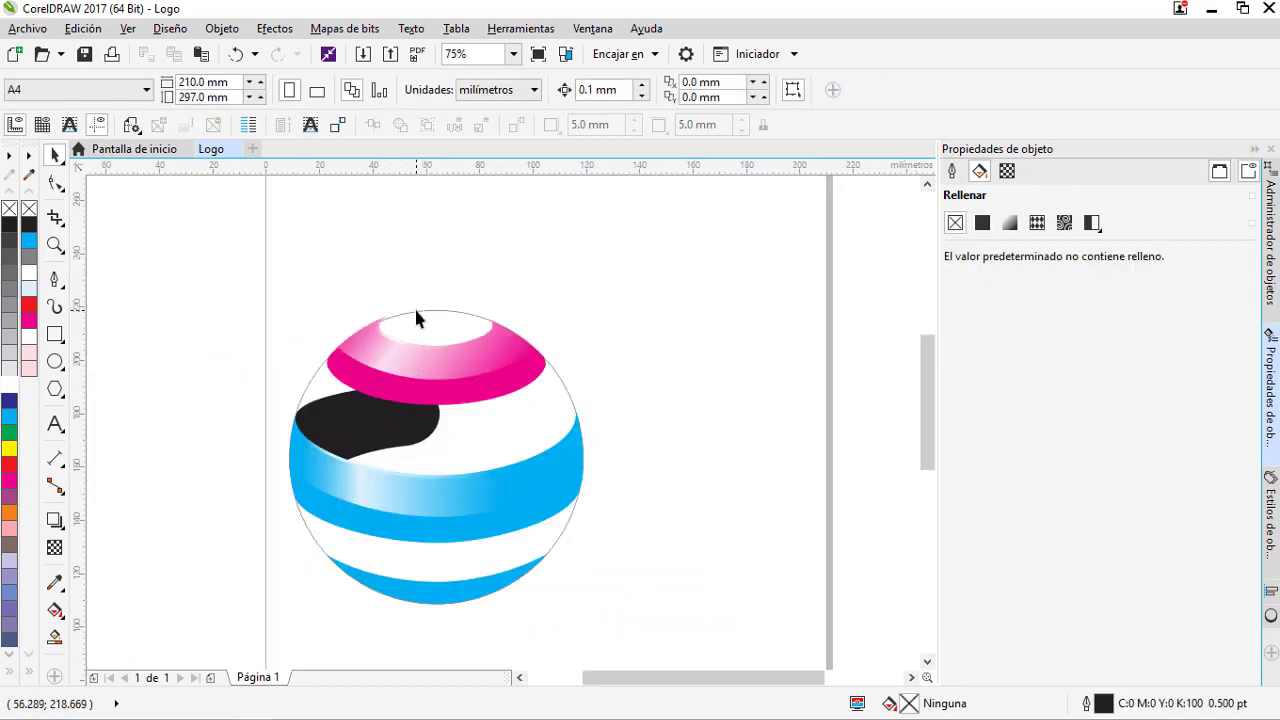
left_click(408, 370)
key("F10")
double_click(400, 357)
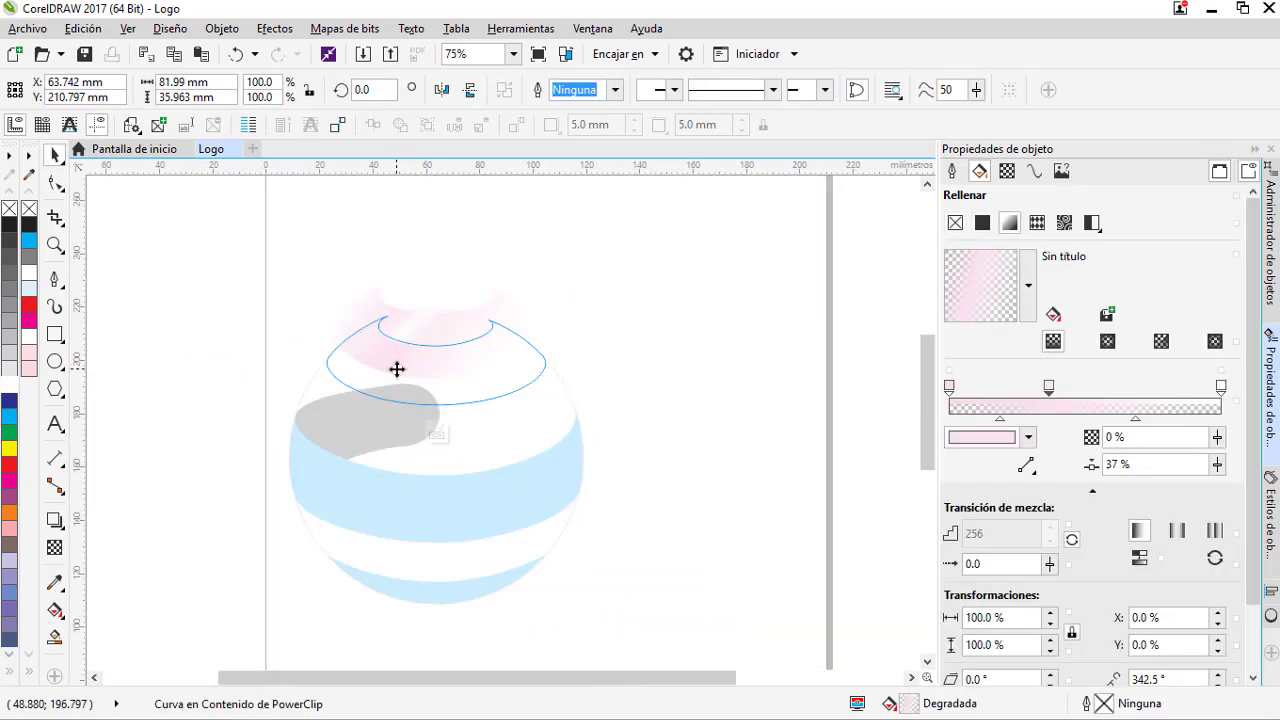
scroll(386, 377, "up", 4)
scroll(254, 298, "down", 2)
scroll(224, 242, "up", 2)
left_click_drag(250, 296, 359, 425)
scroll(355, 388, "down", 1)
left_click(540, 550)
scroll(320, 345, "down", 2)
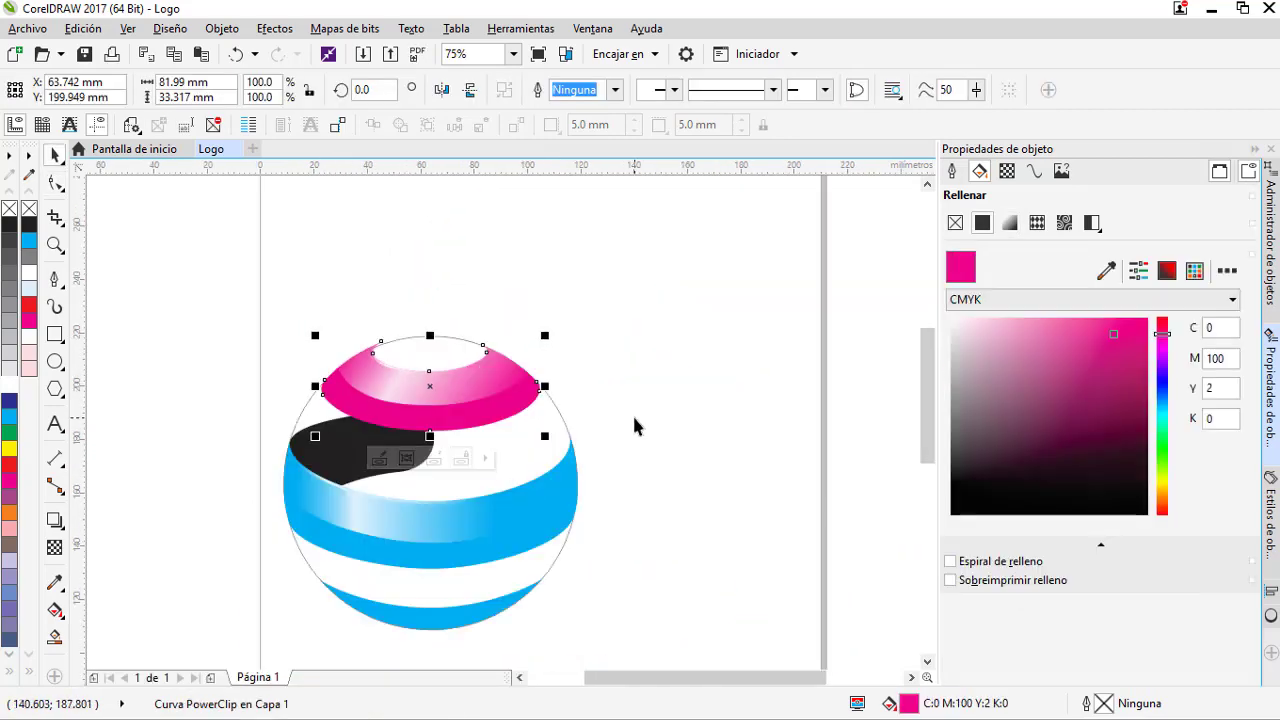
Shorten the left curve handle of the bottom centre node on the magenta band's clipped highlight and finish editing the contents.
left_click(417, 309)
key("F10")
left_click(397, 409)
left_click(374, 461)
scroll(372, 389, "up", 2)
left_click(371, 387)
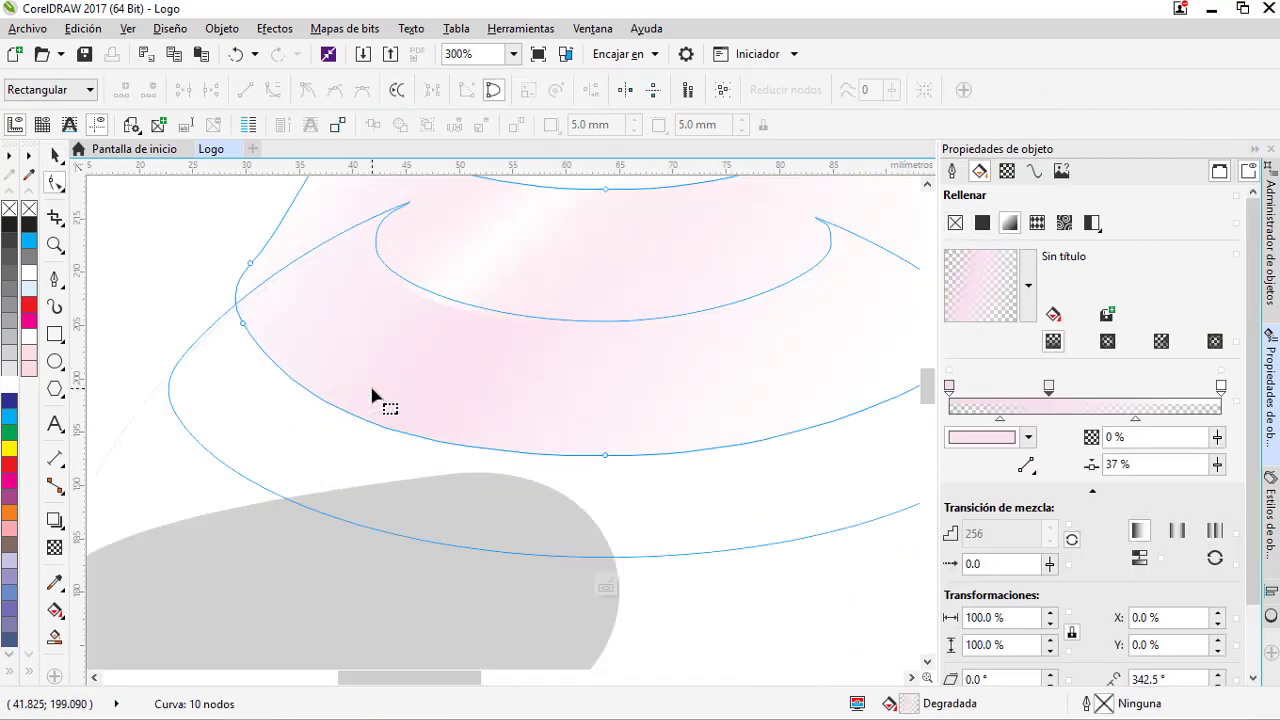
left_click(407, 432)
left_click_drag(395, 455, 434, 455)
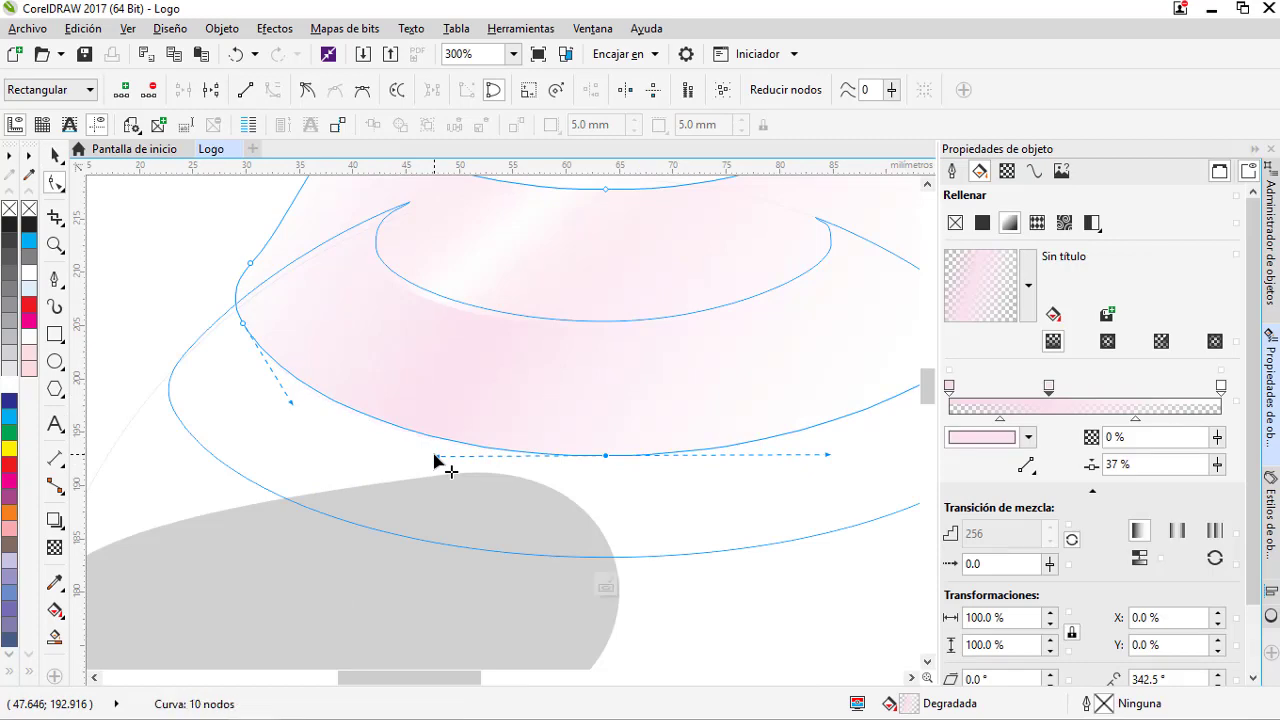
left_click(606, 584)
scroll(368, 374, "down", 2)
left_click(586, 355)
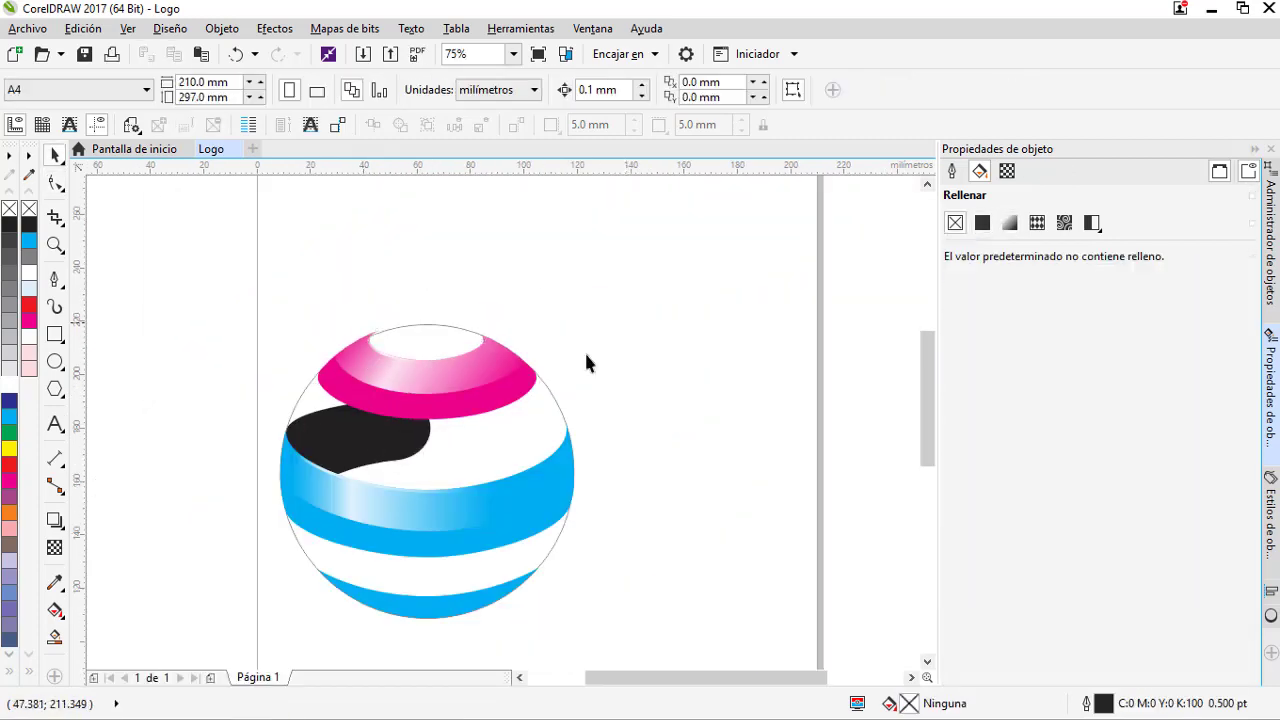
Recolour the lowest band of the sphere purple (C 36, M 73, Y 0, K 0).
left_click(444, 609)
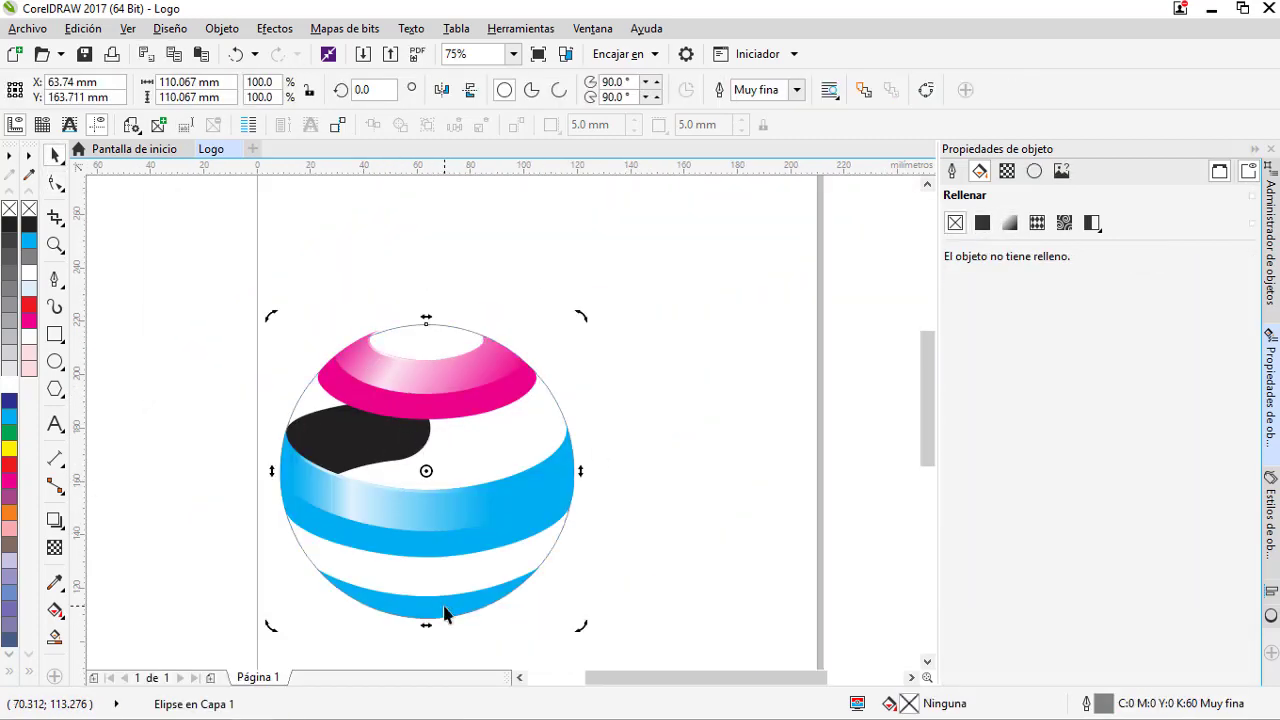
left_click(445, 614, "ctrl")
left_click(1162, 357)
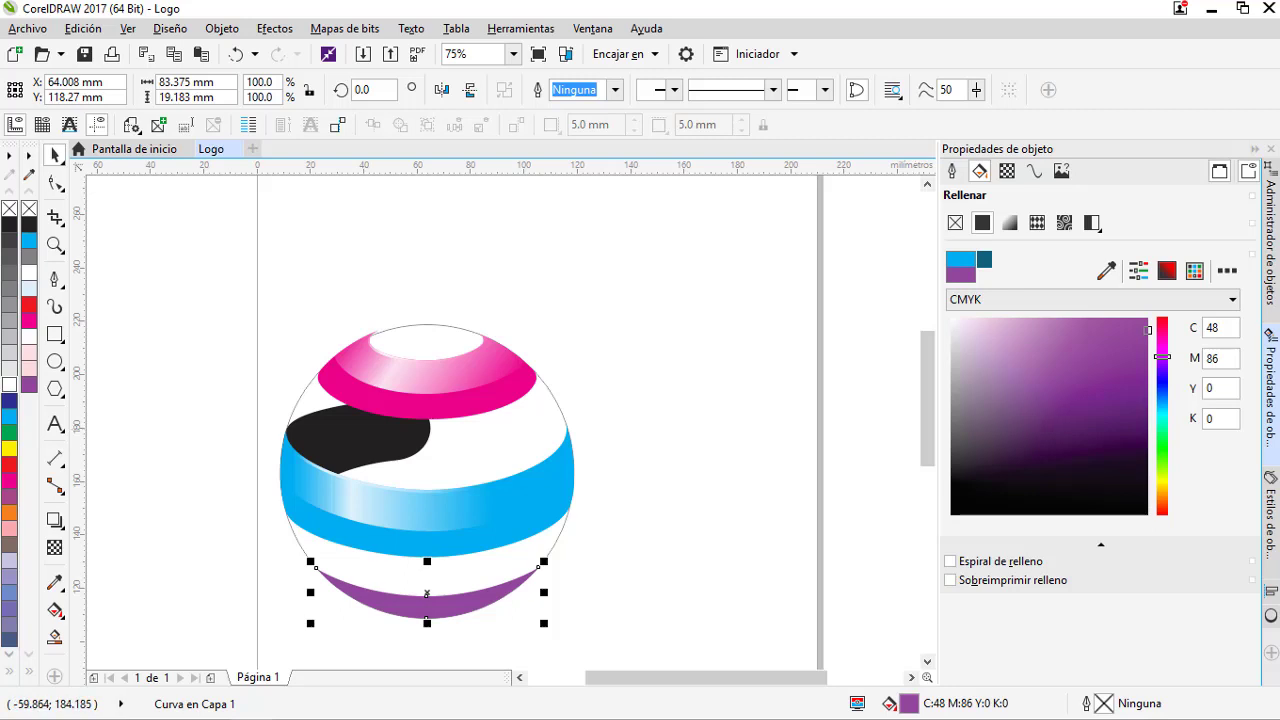
key("alt+Tab")
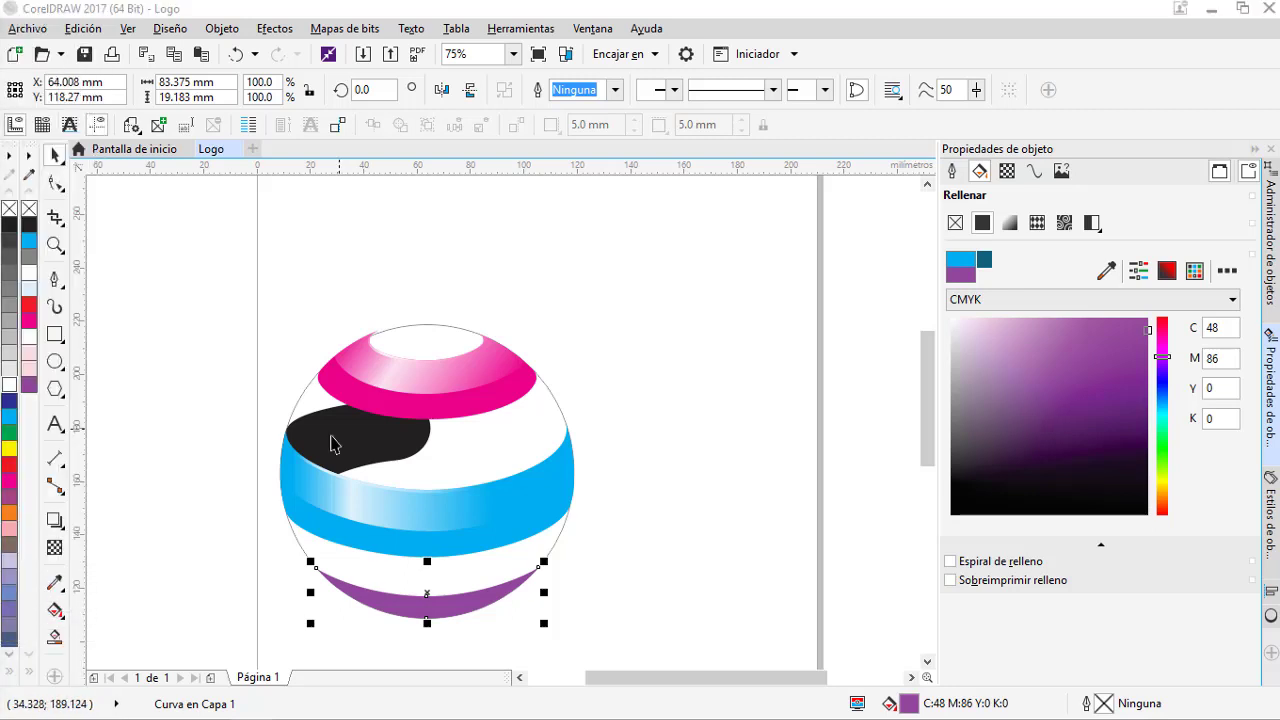
left_click(1073, 319)
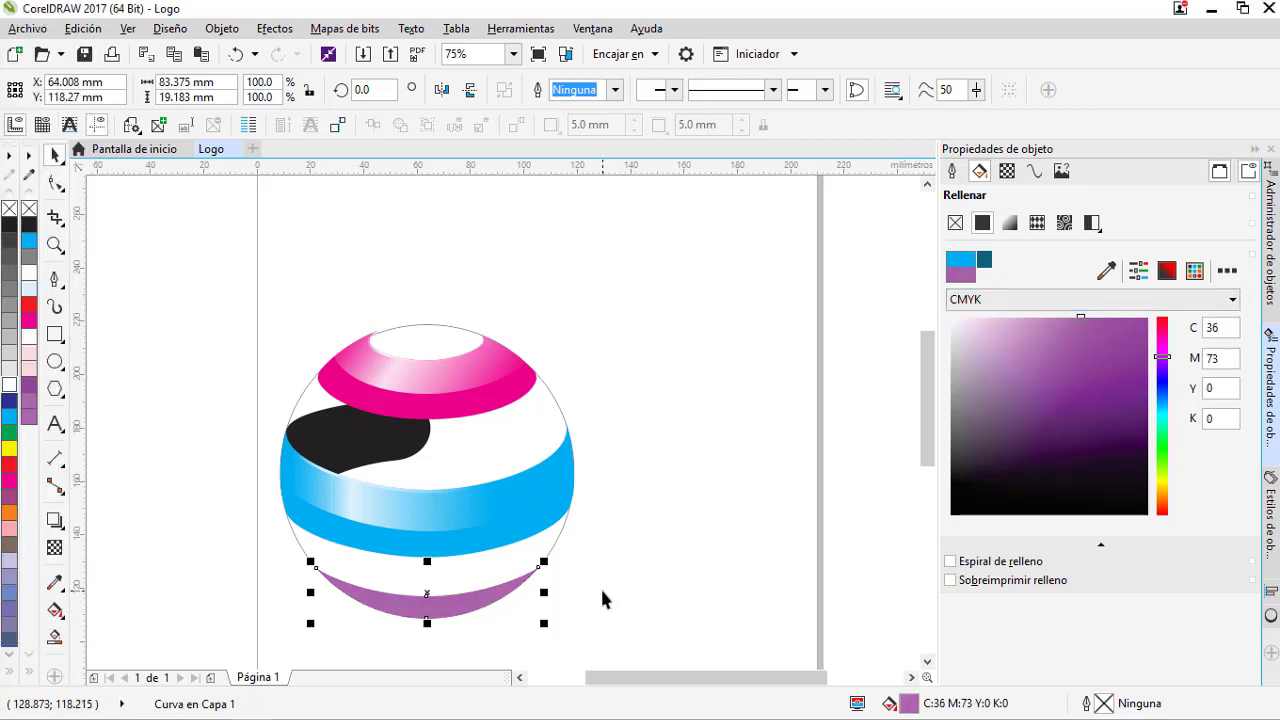
left_click(603, 598)
Recolour the black band piece blue (C 82, M 45, Y 0, K 0).
left_click(371, 443)
left_click(1162, 400)
left_click(1130, 397)
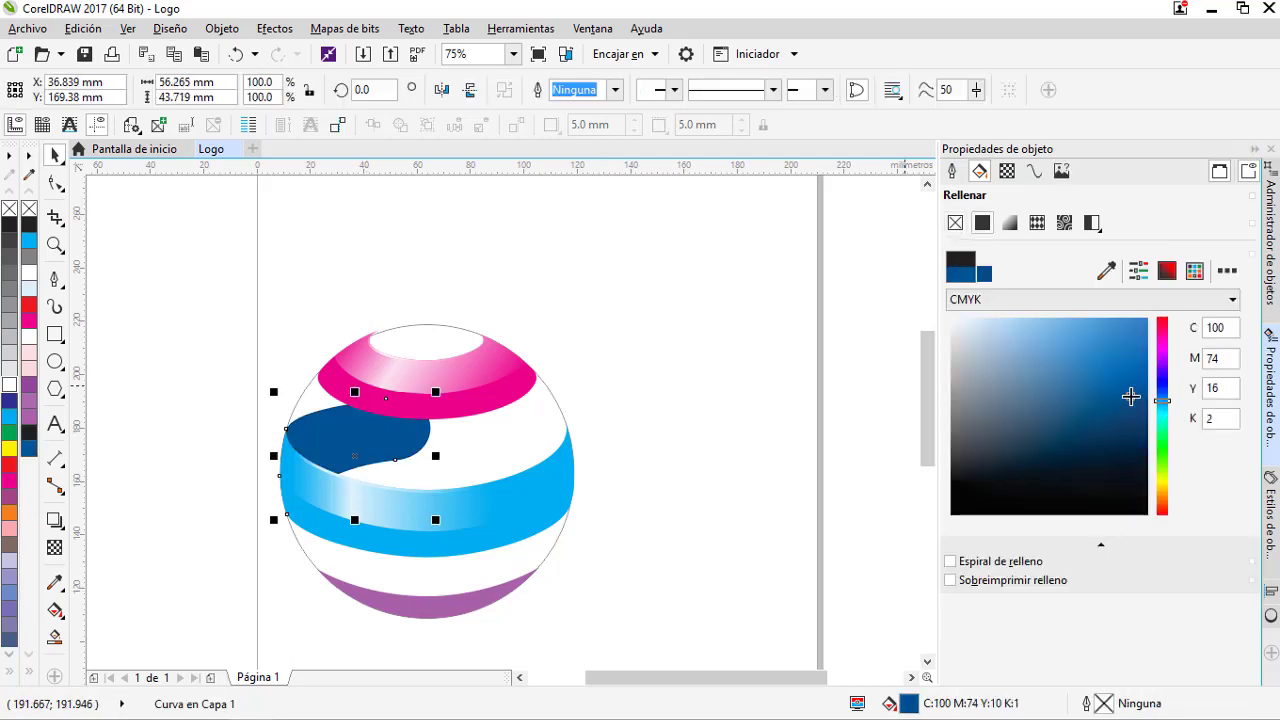
left_click(1130, 382)
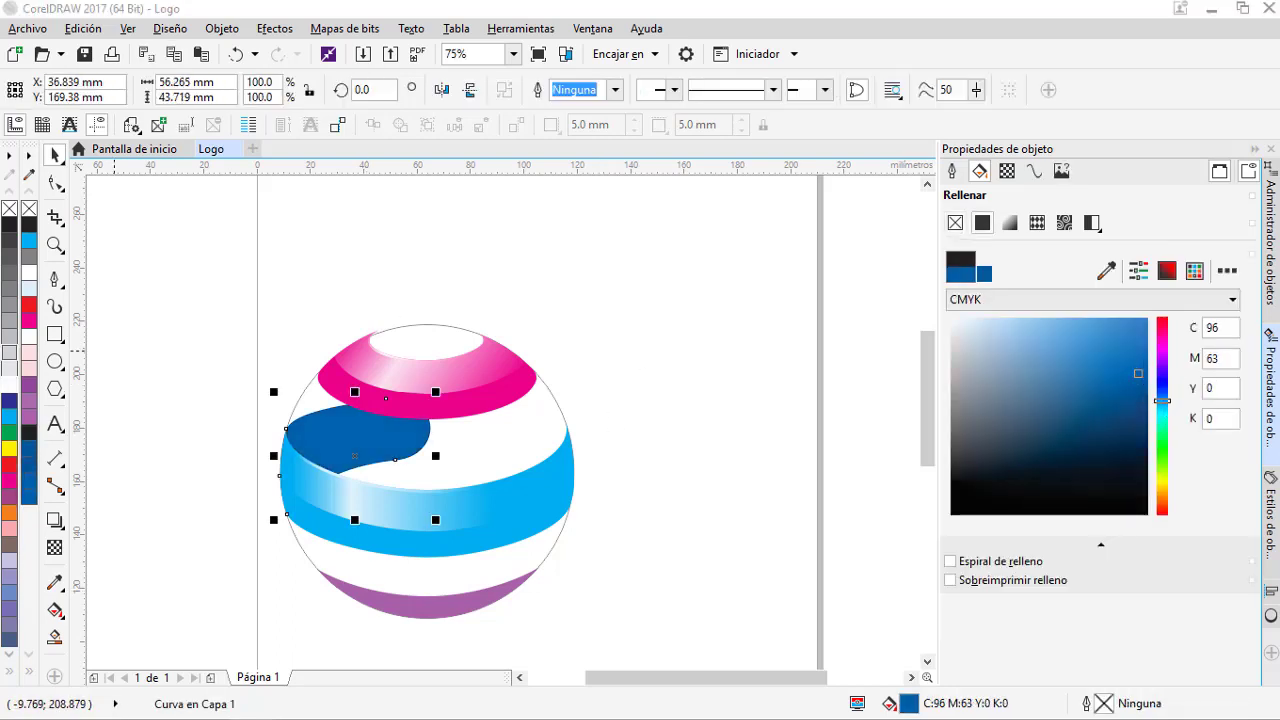
left_click_drag(1108, 334, 1120, 346)
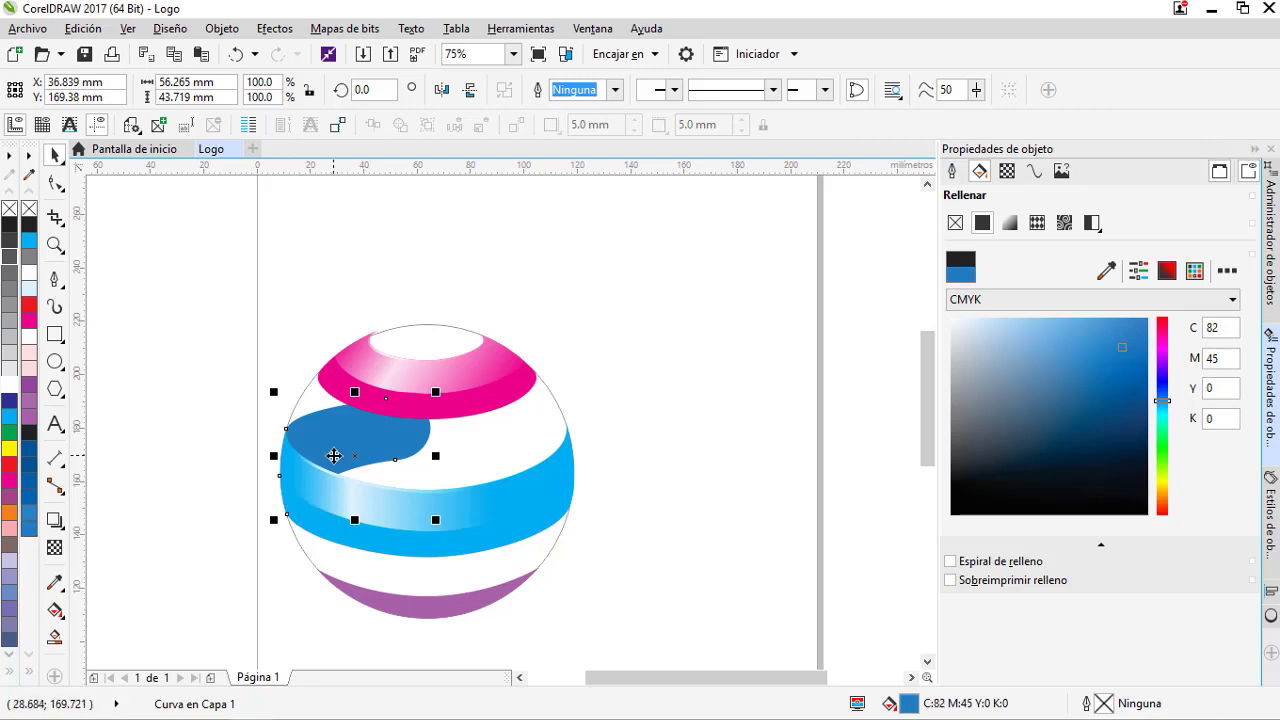
Draw a rectangle about 54 × 68 mm over the blue piece and fill it with a black-to-100% transparent gradient angled 183.6°.
left_click(55, 334)
mouse_move(456, 330)
left_mouse_down()
mouse_move(414, 418)
mouse_move(301, 522)
left_mouse_up()
left_click(1010, 223)
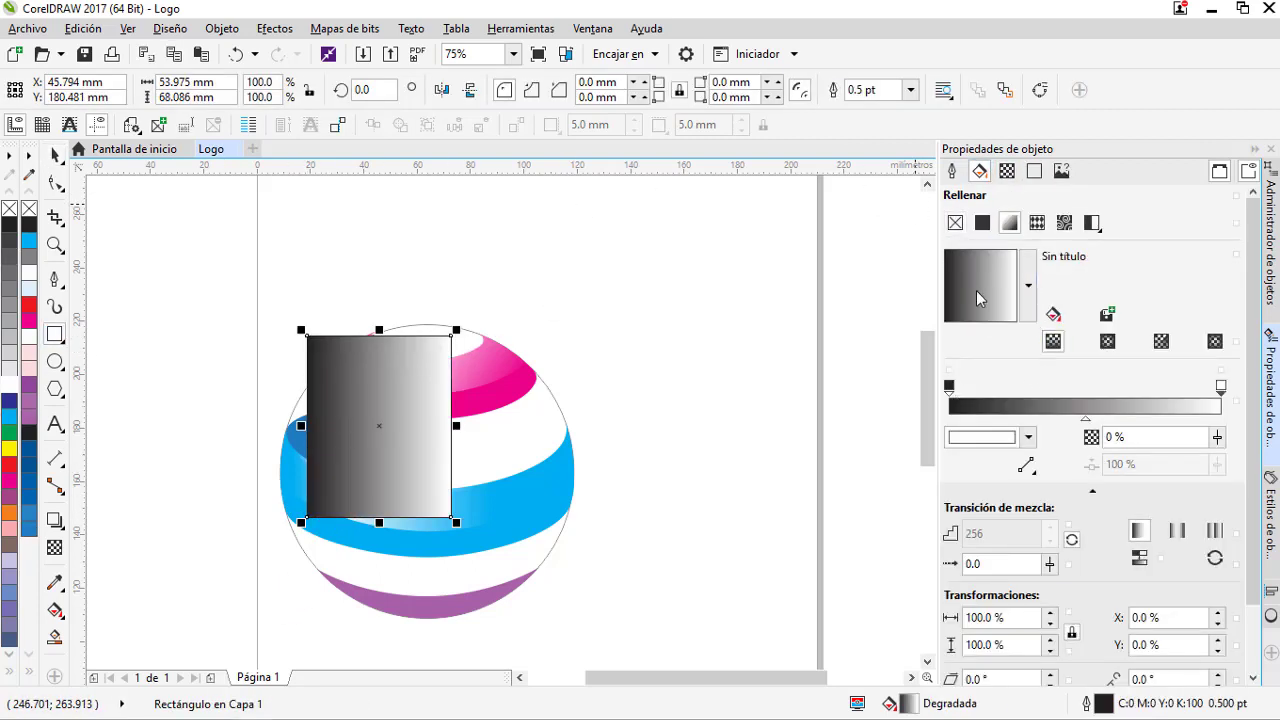
left_click_drag(978, 298, 920, 290)
left_click_drag(1217, 437, 1275, 458)
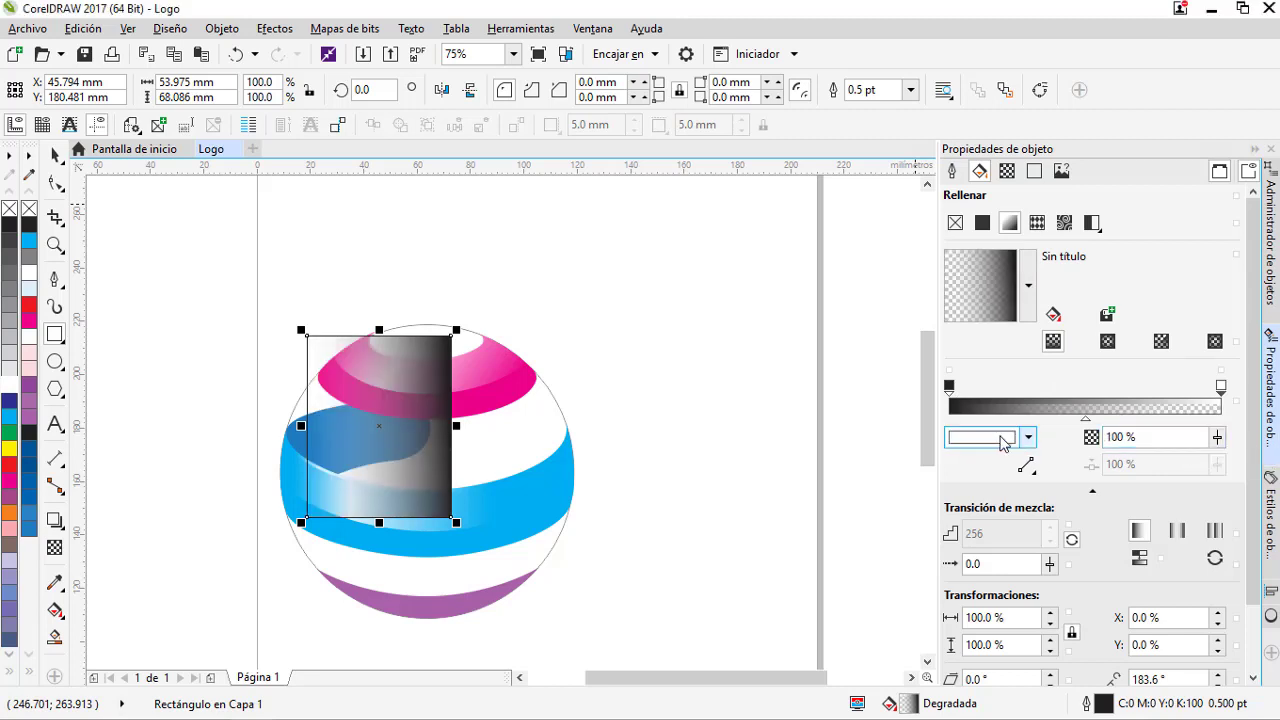
Set the gradient rectangle's transparency merge mode to Multiplicar.
left_click(1007, 172)
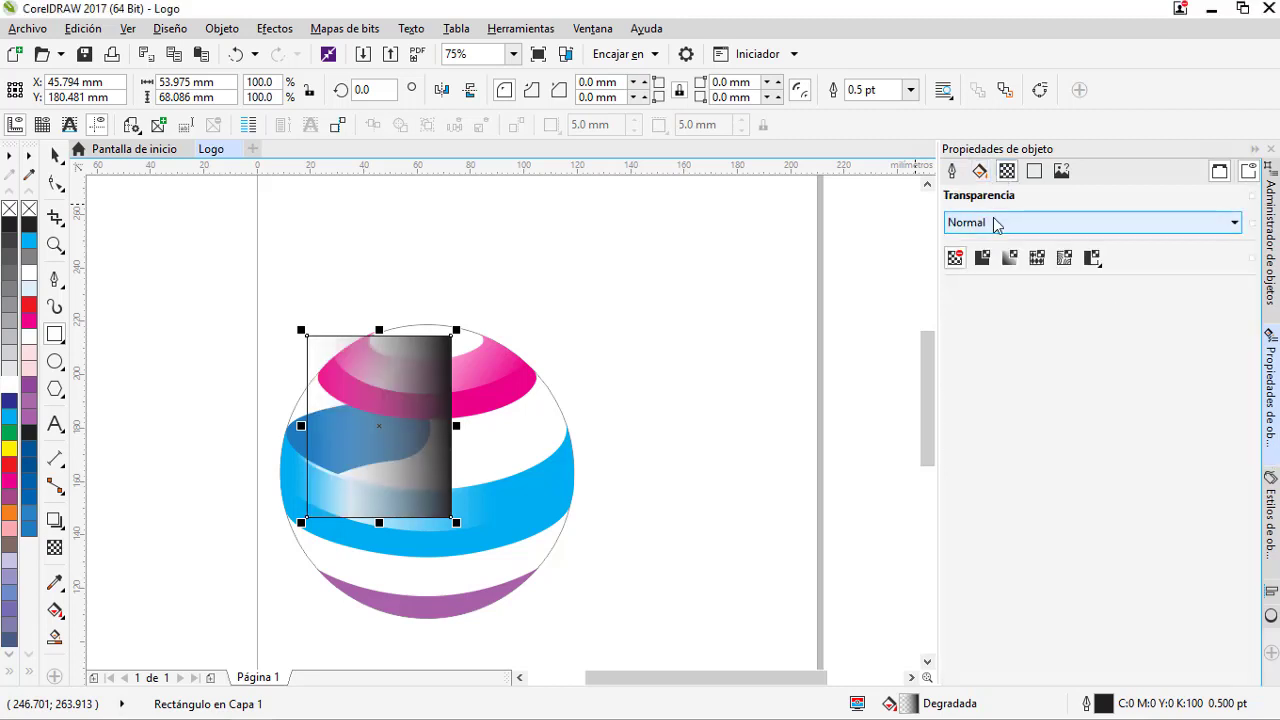
left_click(995, 223)
left_click(969, 317)
key("space")
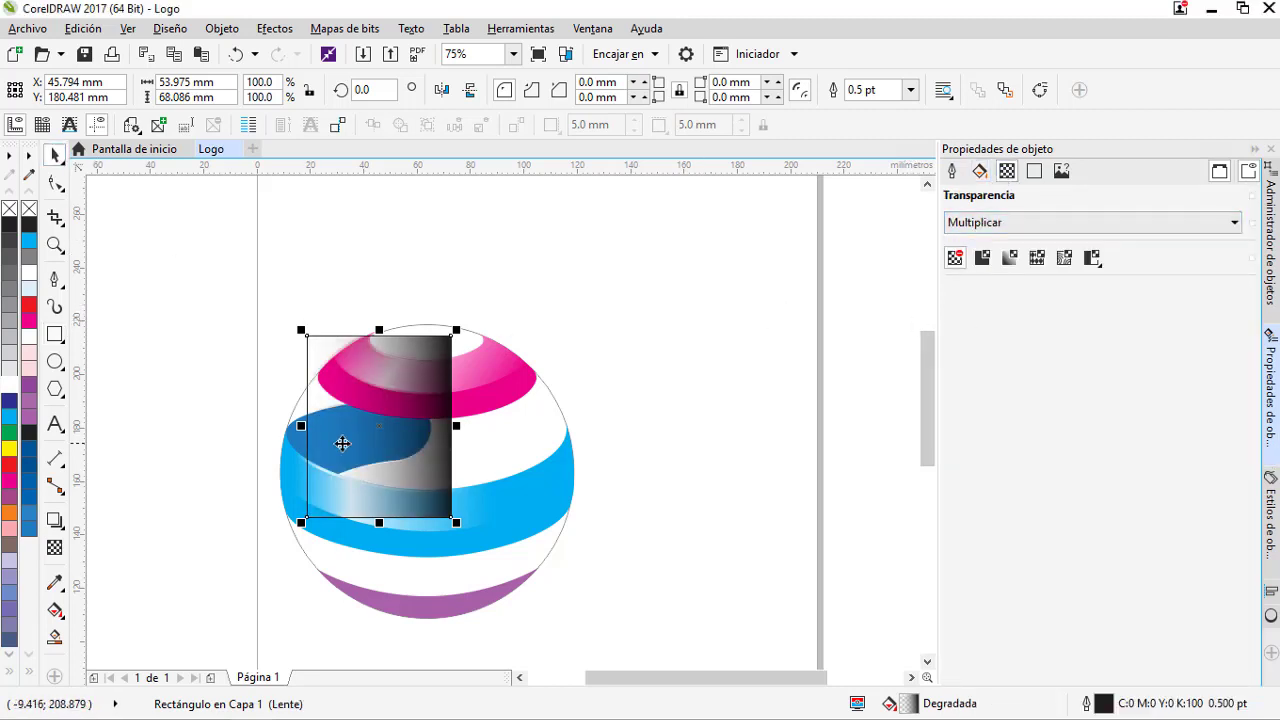
Remove the gradient rectangle's outline and place it inside the blue piece with PowerClip.
right_click(433, 442)
left_click(440, 210)
left_click(300, 428)
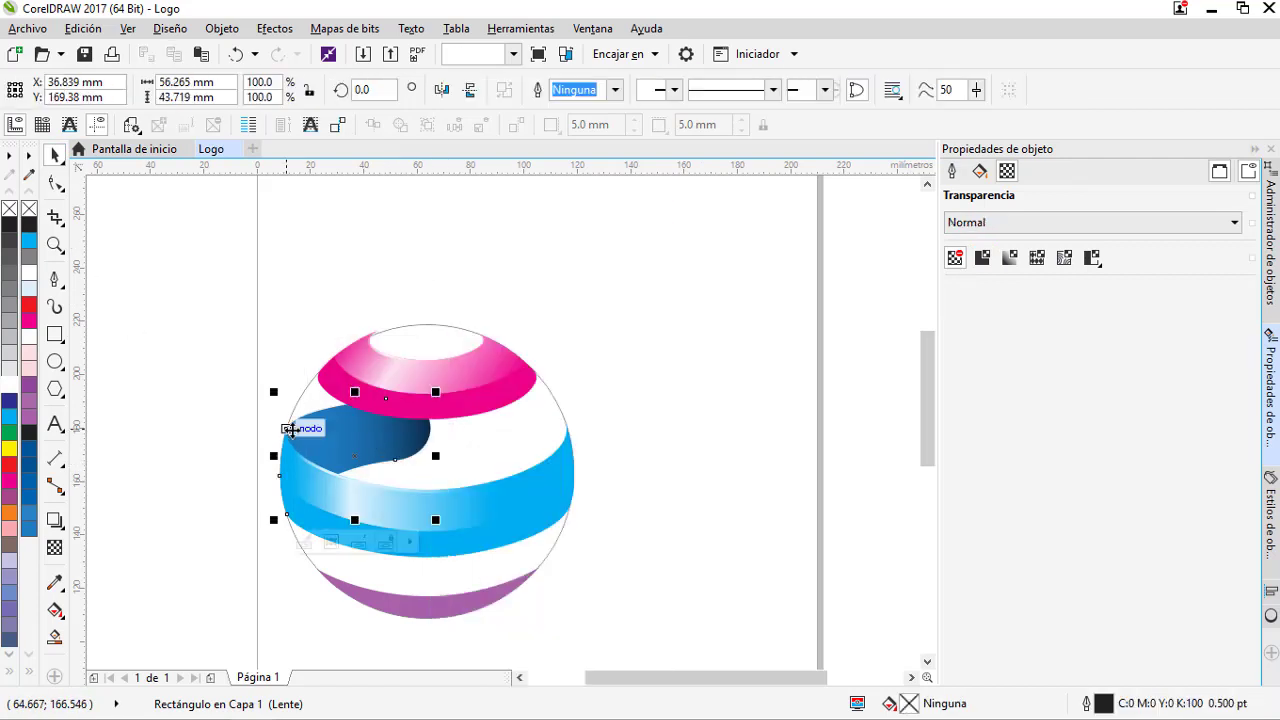
left_click(331, 540)
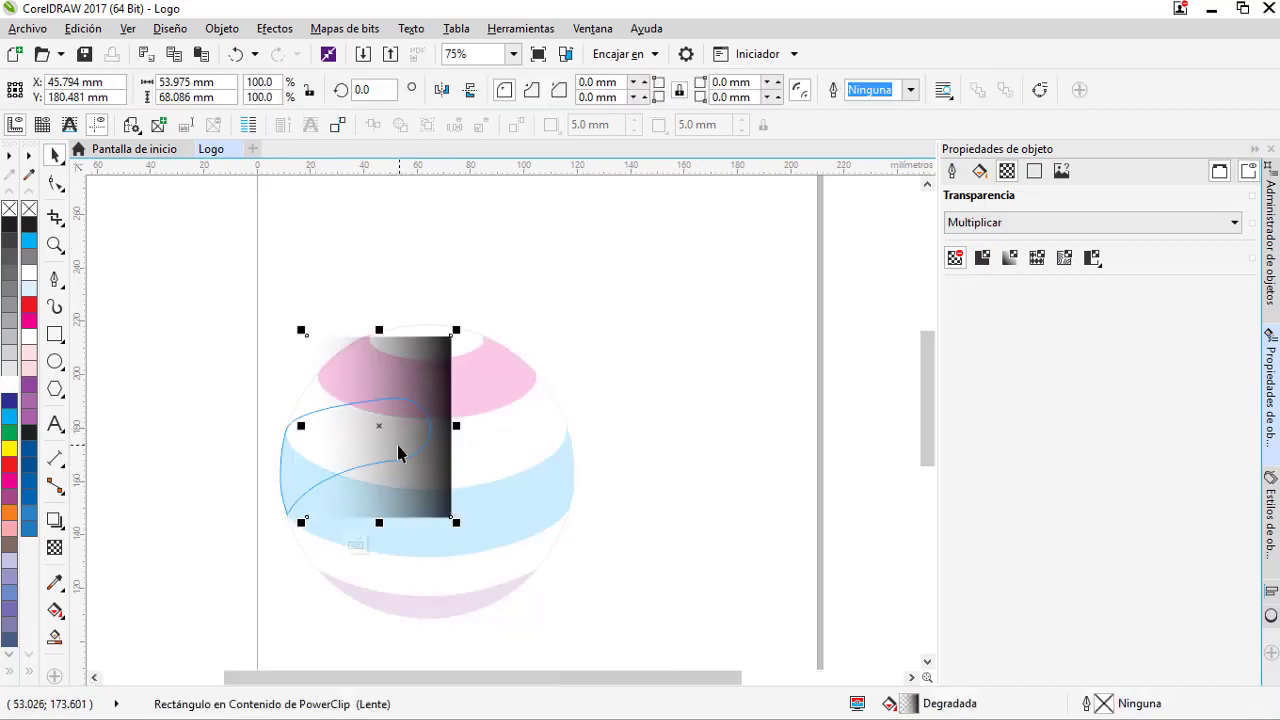
left_click(352, 542)
left_click(598, 399)
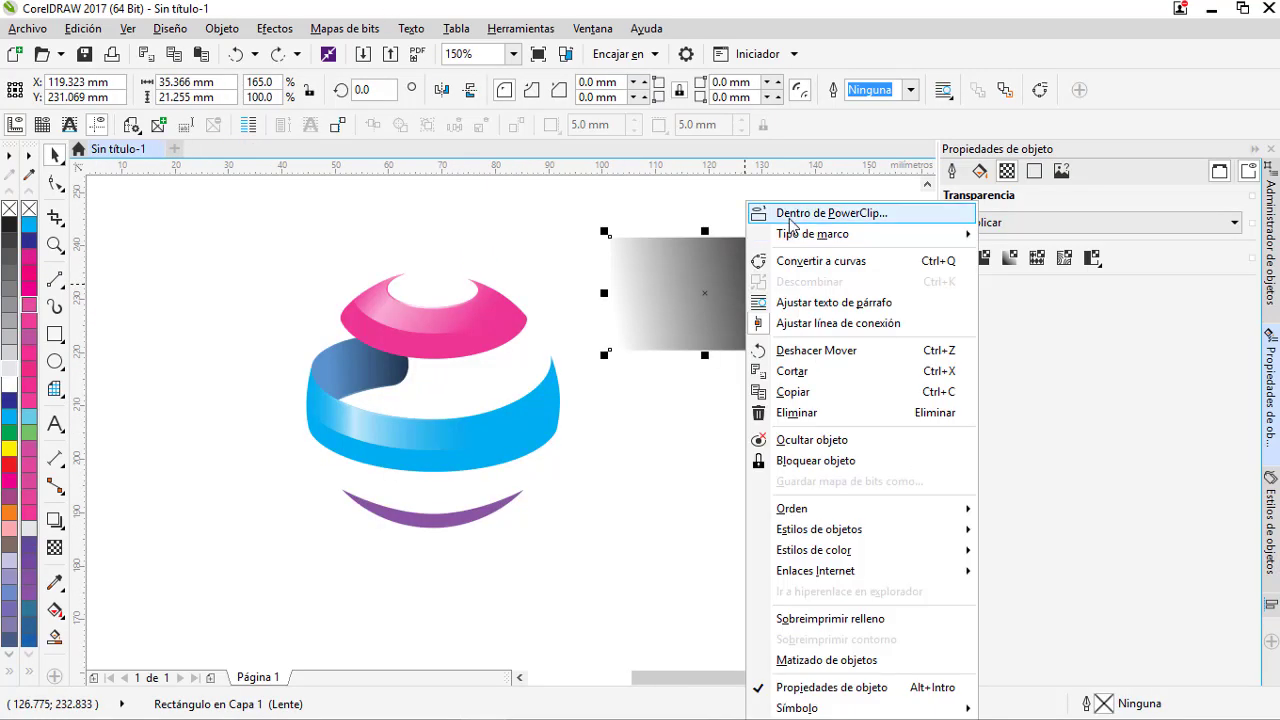
In Sin título-1, place the gradient rectangle inside the magenta band with PowerClip and recolour its first stop dark magenta.
left_click(755, 212)
left_click(400, 354)
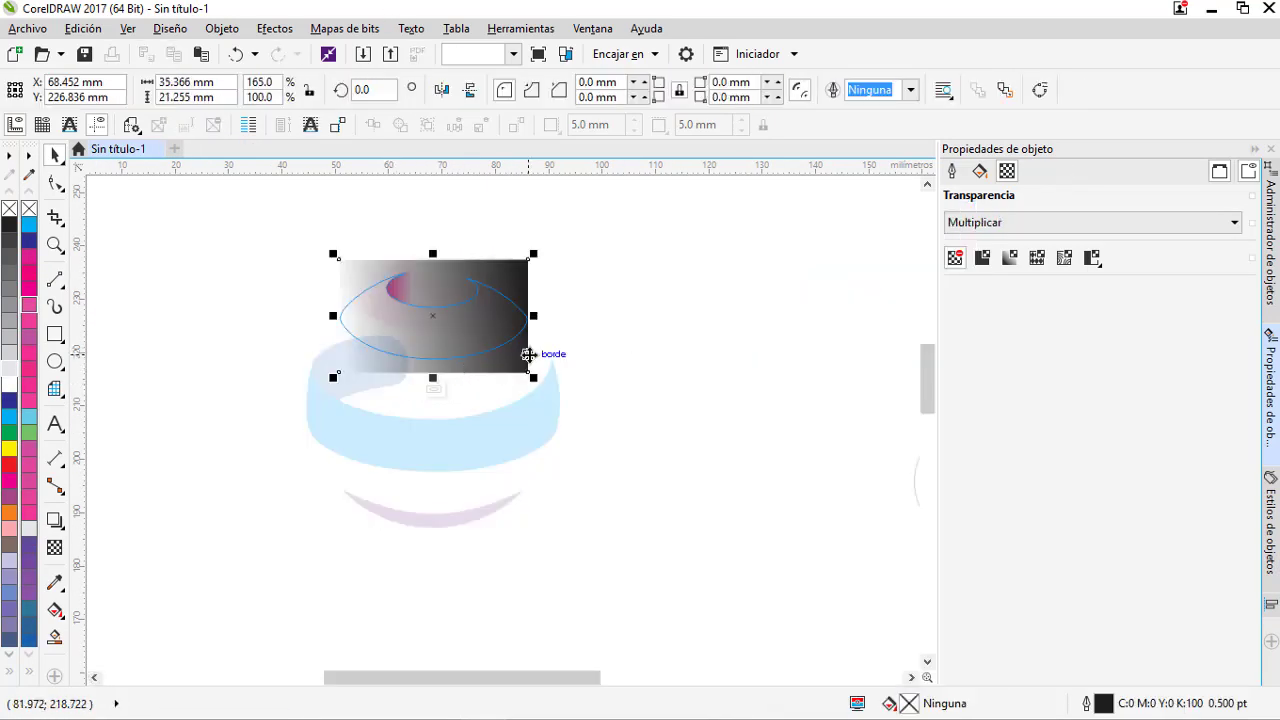
left_click(980, 170)
left_click(1028, 437)
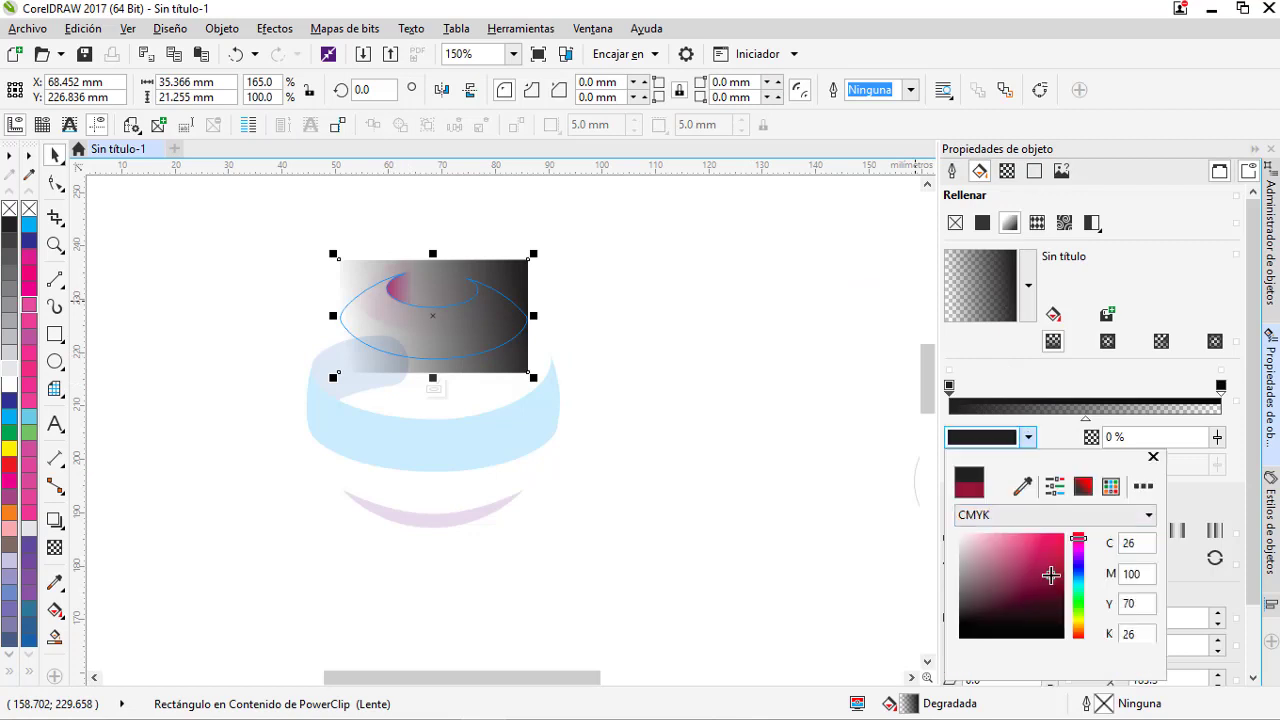
left_click(1051, 575)
left_click(1079, 547)
left_click_drag(1032, 591, 1031, 604)
left_click(1007, 171)
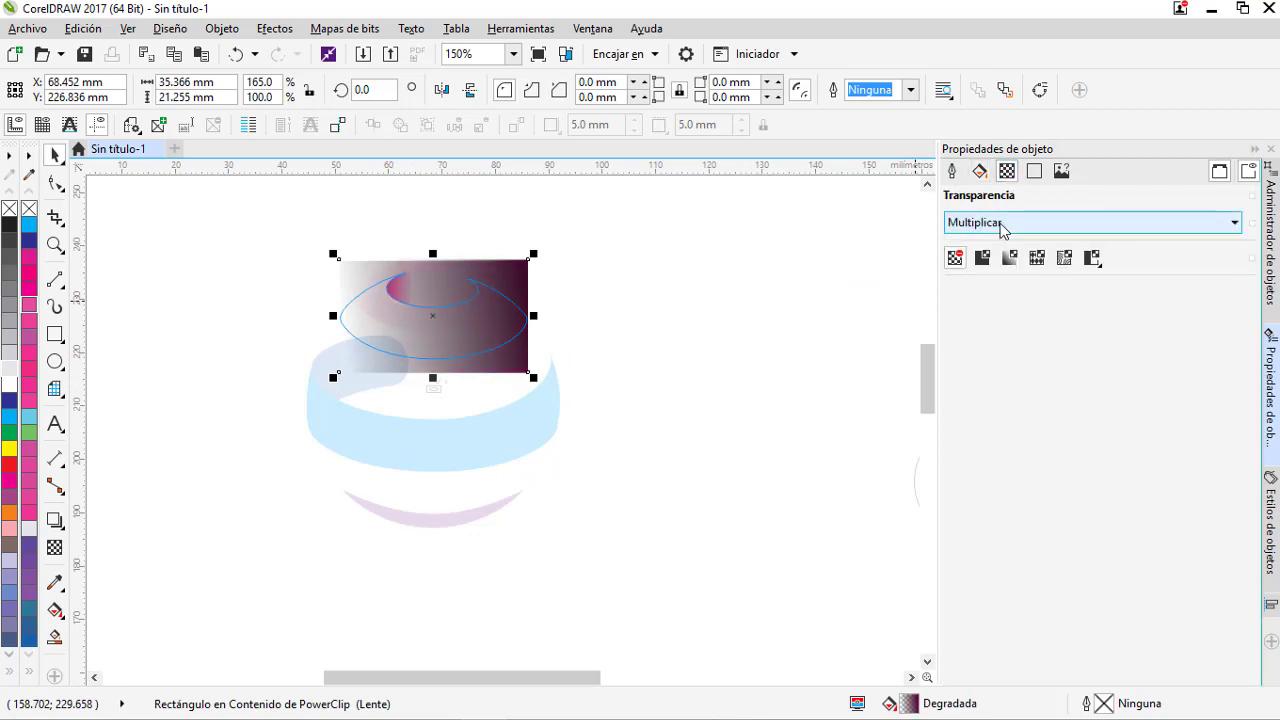
left_click(433, 388)
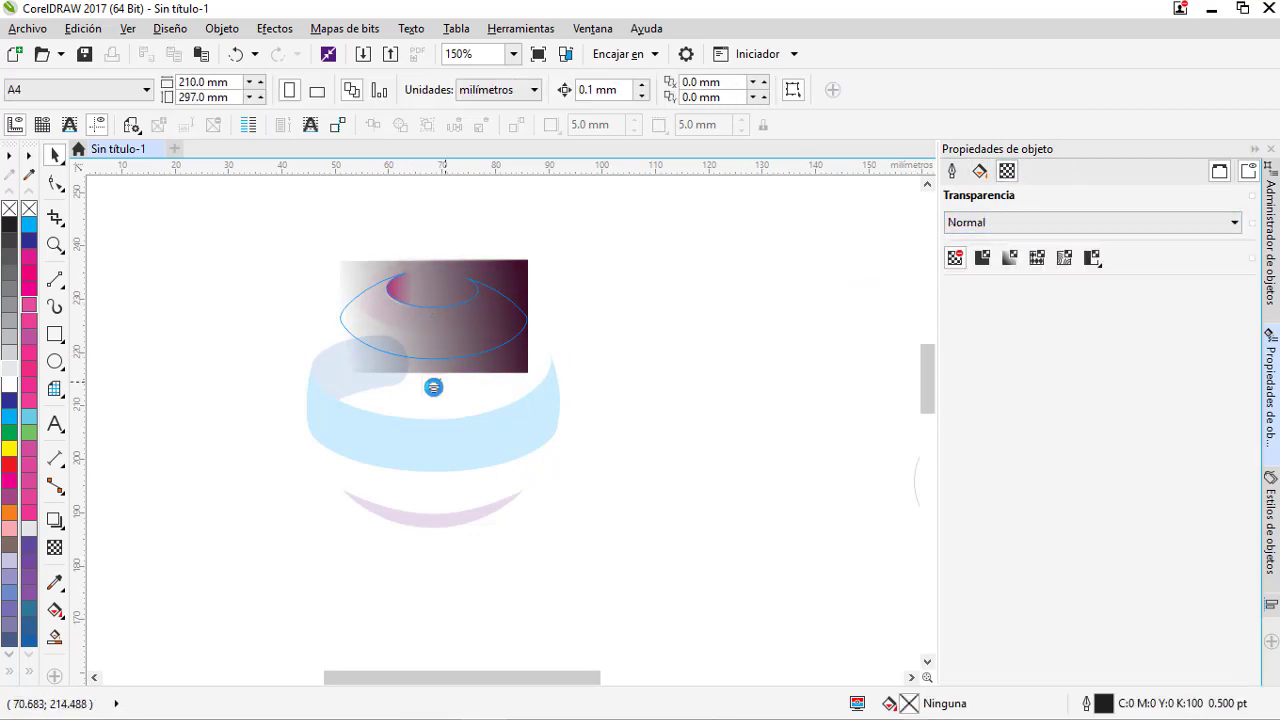
Set the first stop of the magenta band's shading gradient to 58% transparency and try other colours for the end stop.
left_click(465, 322)
left_click(980, 170)
left_click(948, 386)
left_click_drag(1217, 437, 1223, 443)
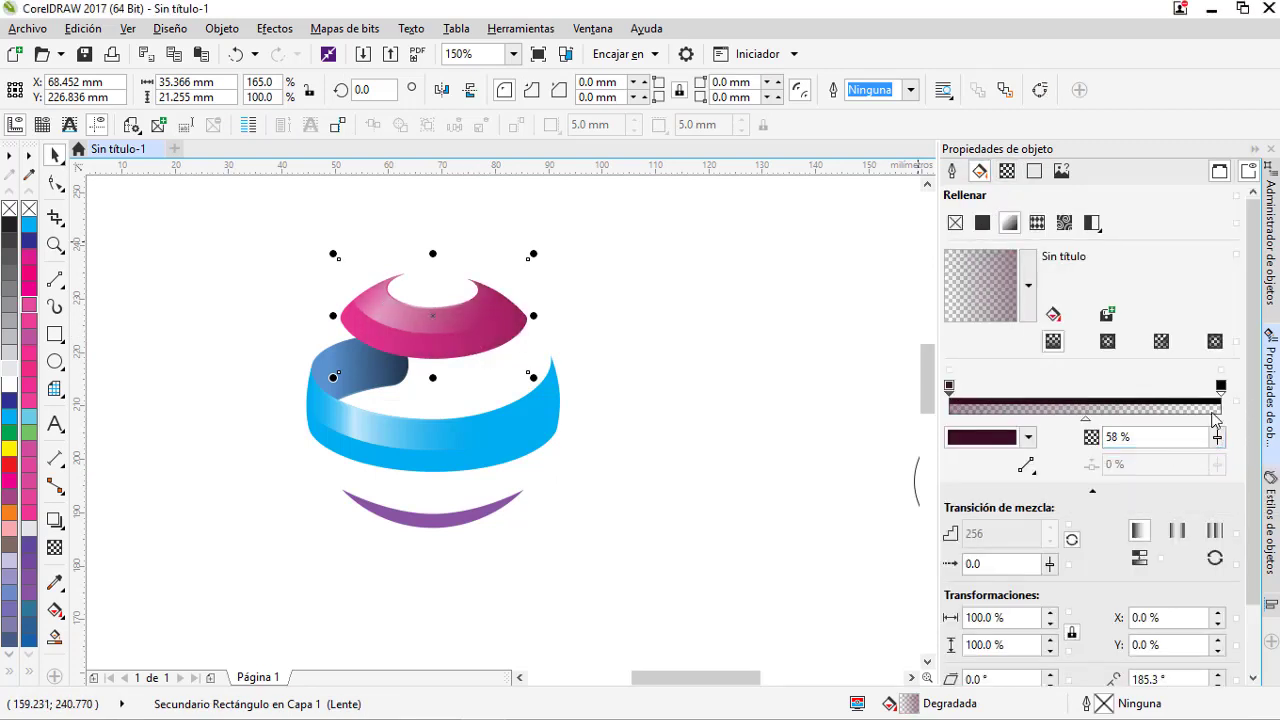
left_click(1029, 438)
left_click_drag(983, 555, 918, 660)
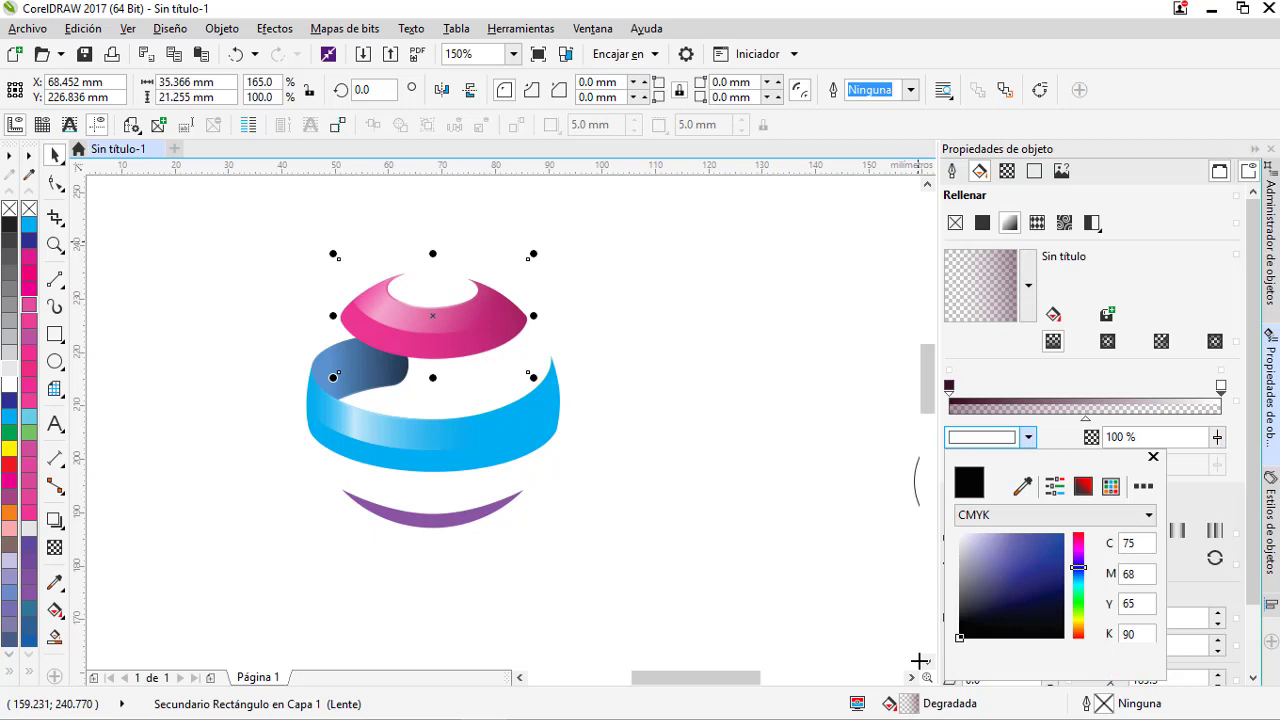
Add a middle stop at 52% to the magenta band's shading gradient and set the first stop's transparency to 46%.
double_click(1192, 389)
left_click_drag(1191, 387, 1109, 387)
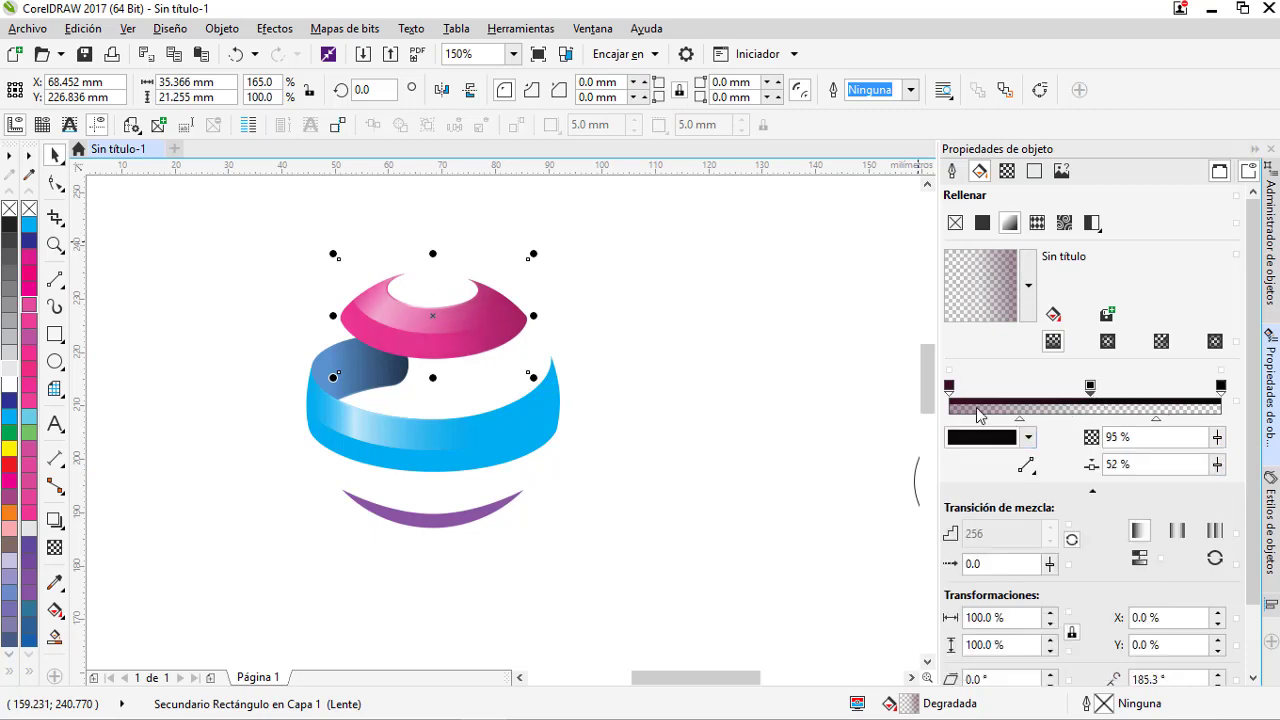
left_click(949, 386)
left_click_drag(1217, 438, 1223, 450)
left_click(698, 395)
Duplicate the magenta band's shading rectangle and place the copy inside the cyan band with PowerClip.
left_click(449, 337)
left_click(698, 393)
key("ctrl+v")
left_click_drag(488, 342, 778, 374)
right_click(778, 373)
left_click(845, 236)
left_click(538, 428)
Enlarge the cyan band's clipped shading rectangle to about 49 × 23 mm so it spans the band.
left_click(503, 440, "ctrl")
left_click_drag(533, 427, 586, 414)
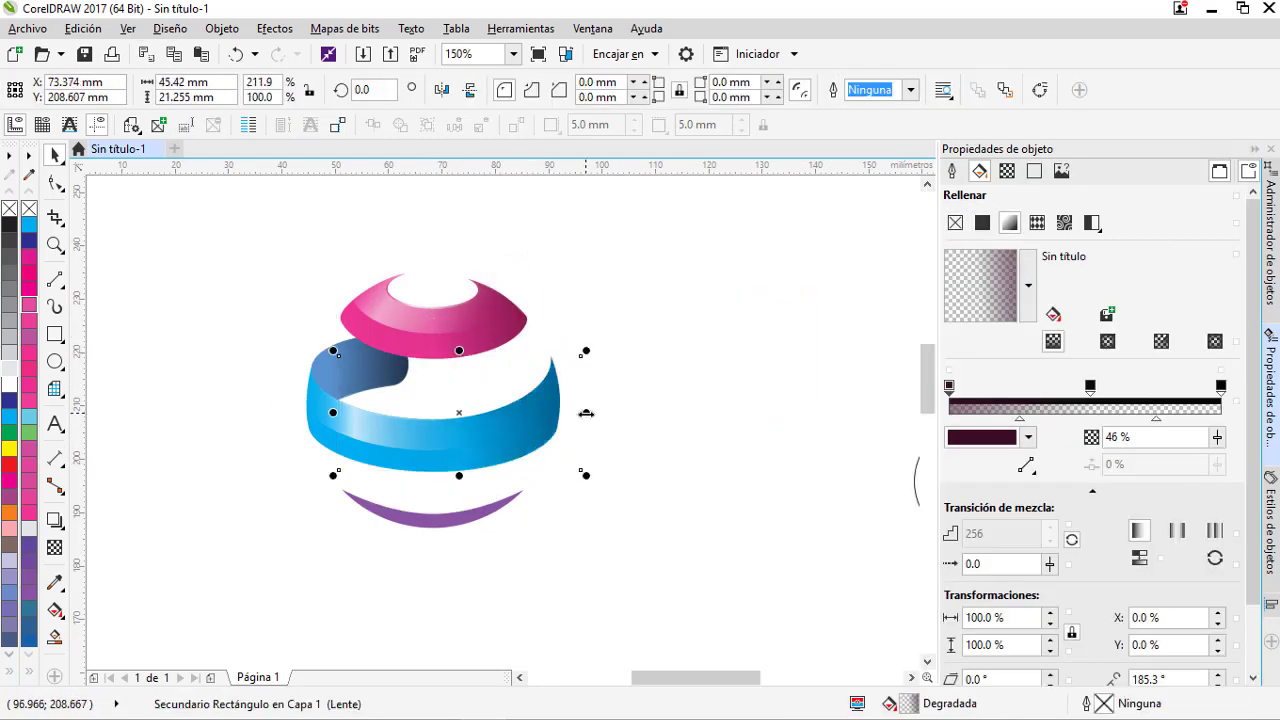
left_click_drag(334, 412, 312, 411)
left_click_drag(457, 349, 450, 344)
Duplicate the cyan band's shading rectangle and place the copy inside the purple bottom band with PowerClip.
key("ctrl+c")
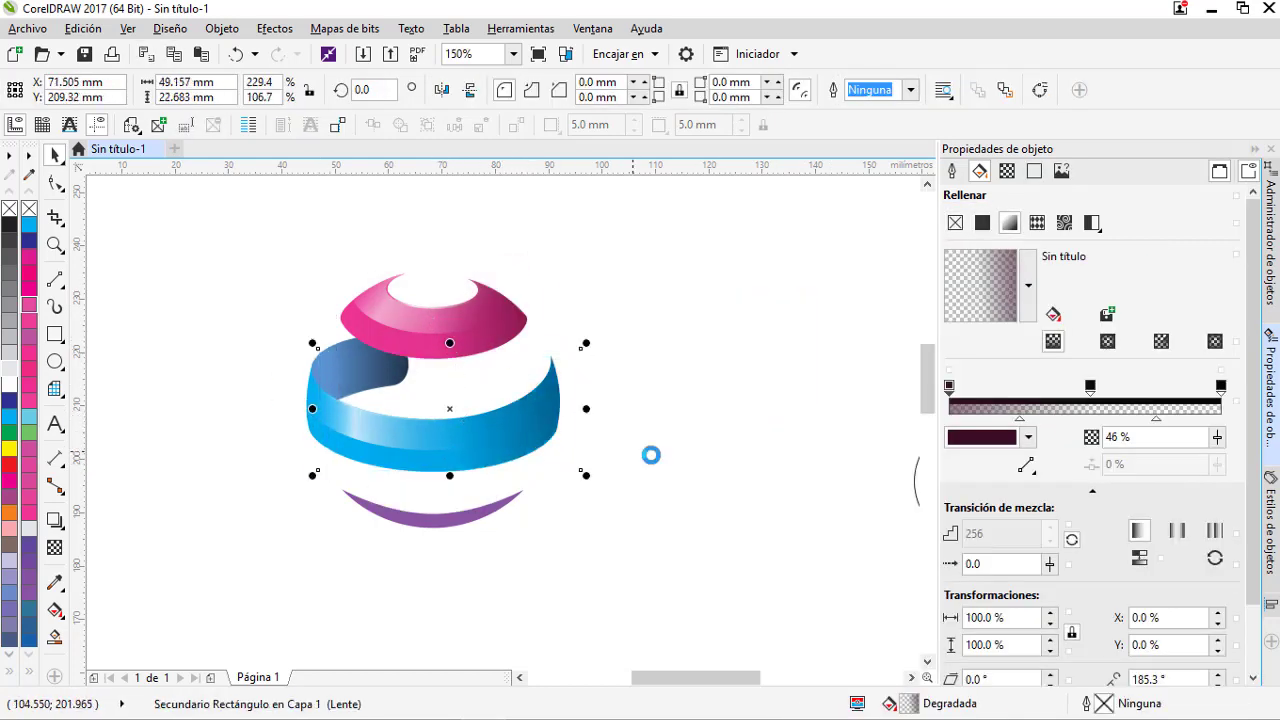
left_click(651, 454)
key("ctrl+v")
left_click_drag(541, 430, 758, 517)
right_click(767, 520)
left_click(840, 12)
left_click(431, 524)
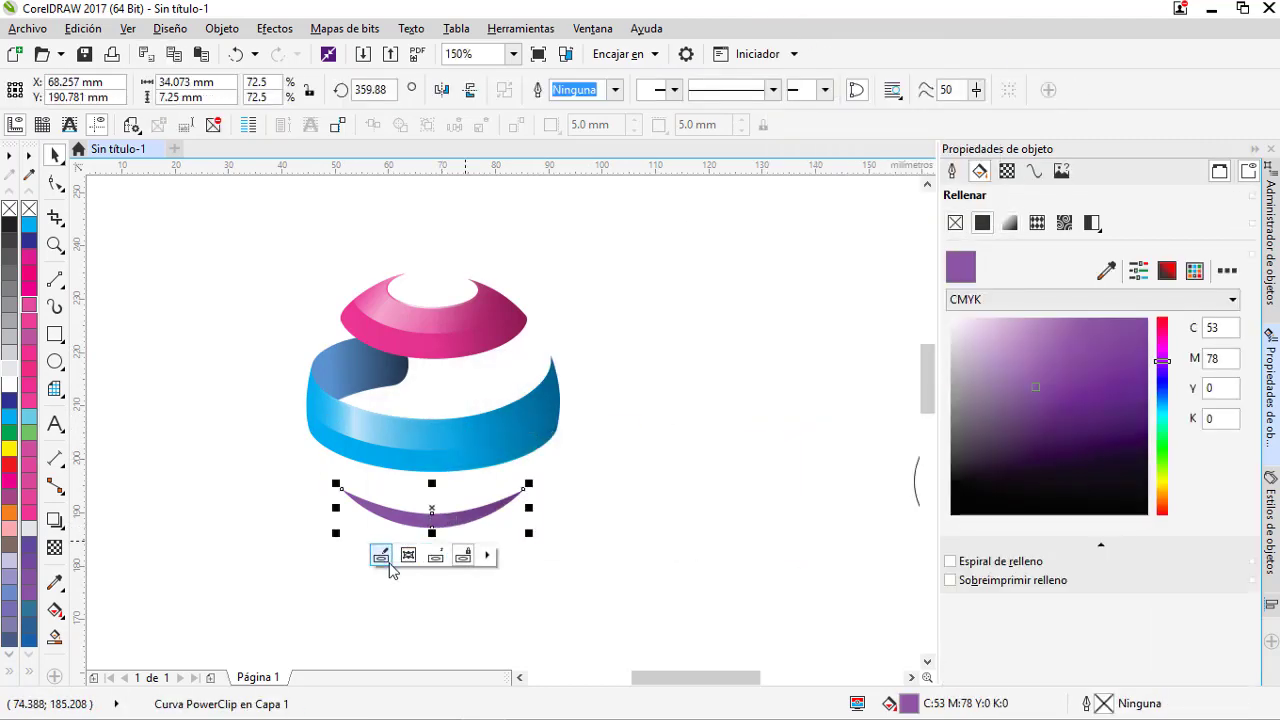
Narrow the purple band's clipped shading rectangle to about 36 mm and reduce its height from the lower edge.
left_click(454, 524, "ctrl")
left_click_drag(569, 508, 536, 508)
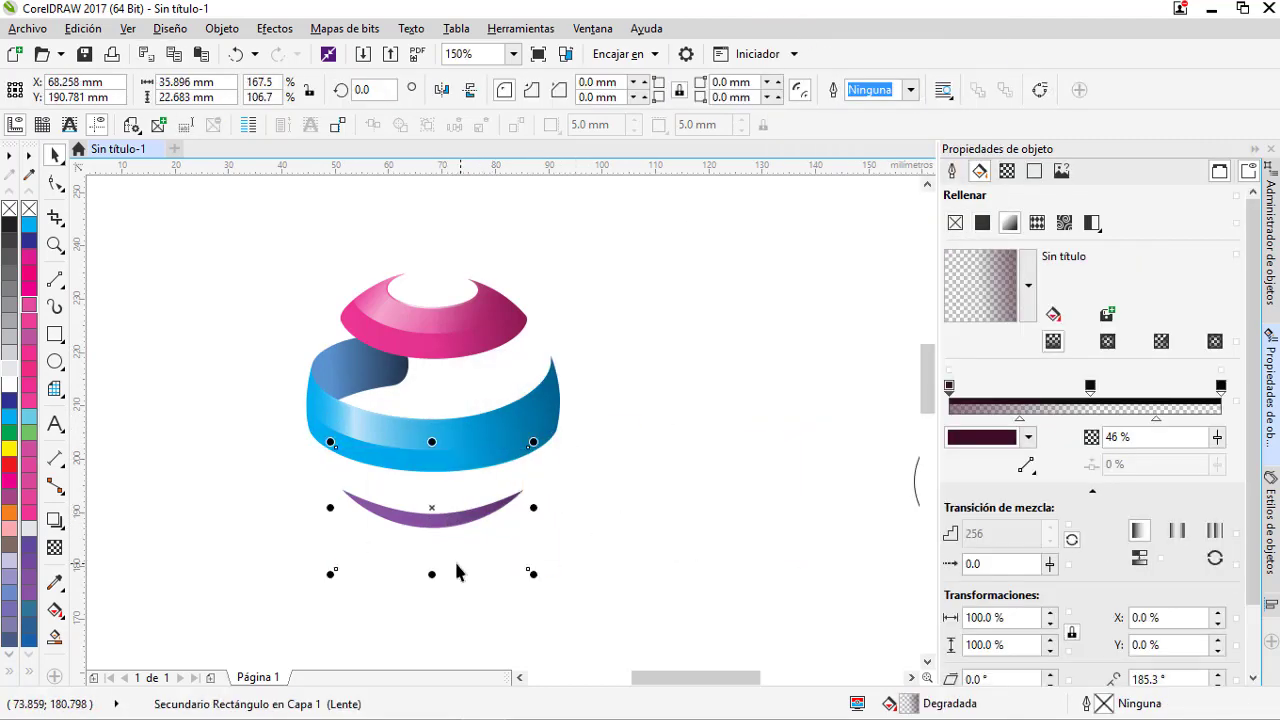
left_click_drag(432, 575, 432, 555)
left_click(614, 490)
left_click(380, 386, "ctrl")
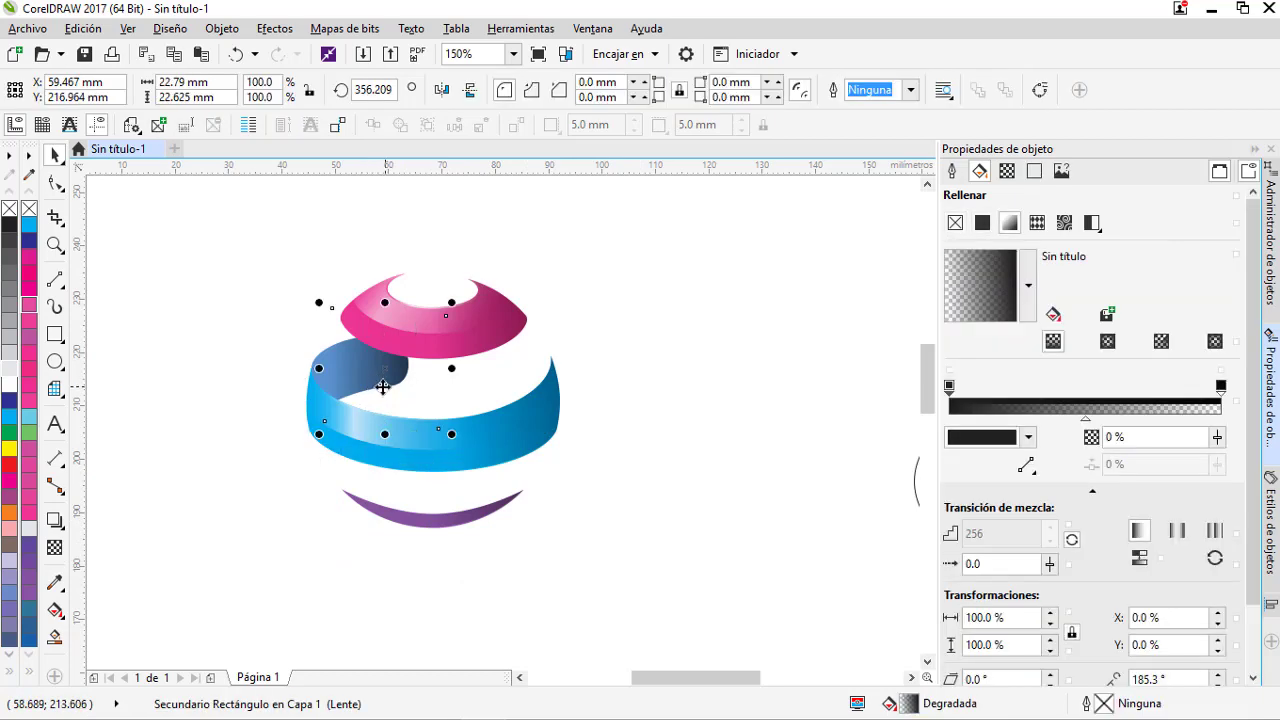
left_click(384, 386)
left_click(388, 385)
left_click(387, 377, "ctrl")
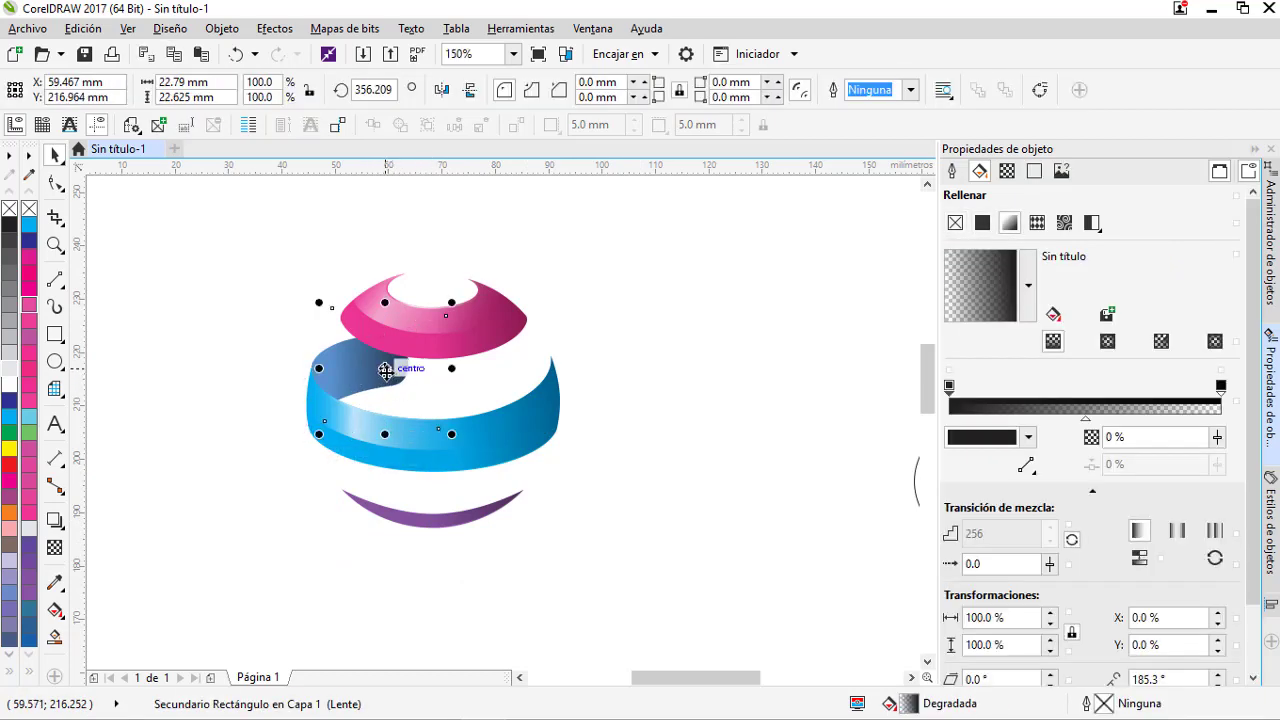
left_click(320, 368)
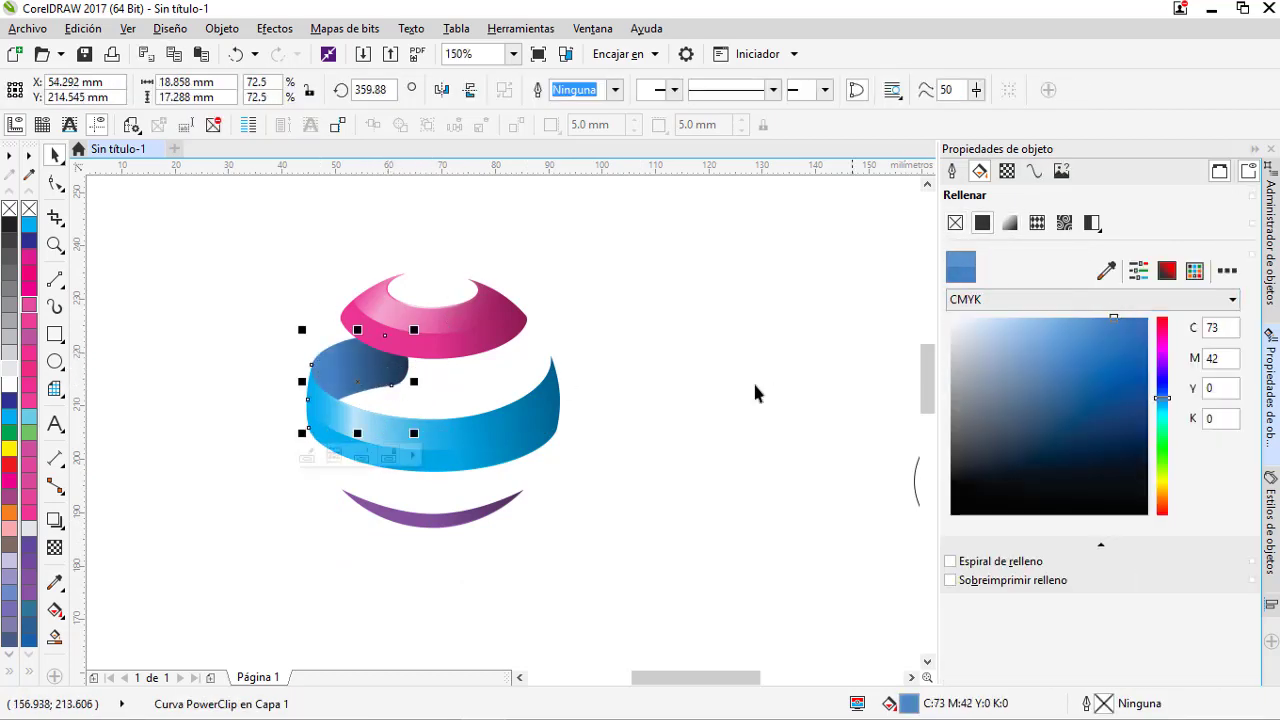
left_click(755, 392)
Open the cyan band's PowerClip contents and recolour the second gradient node of its upper-edge highlight curve near-white (C2 M0 Y0 K0).
scroll(340, 445, "up", 2)
scroll(358, 412, "up", 1)
left_click(351, 409)
scroll(476, 568, "down", 1)
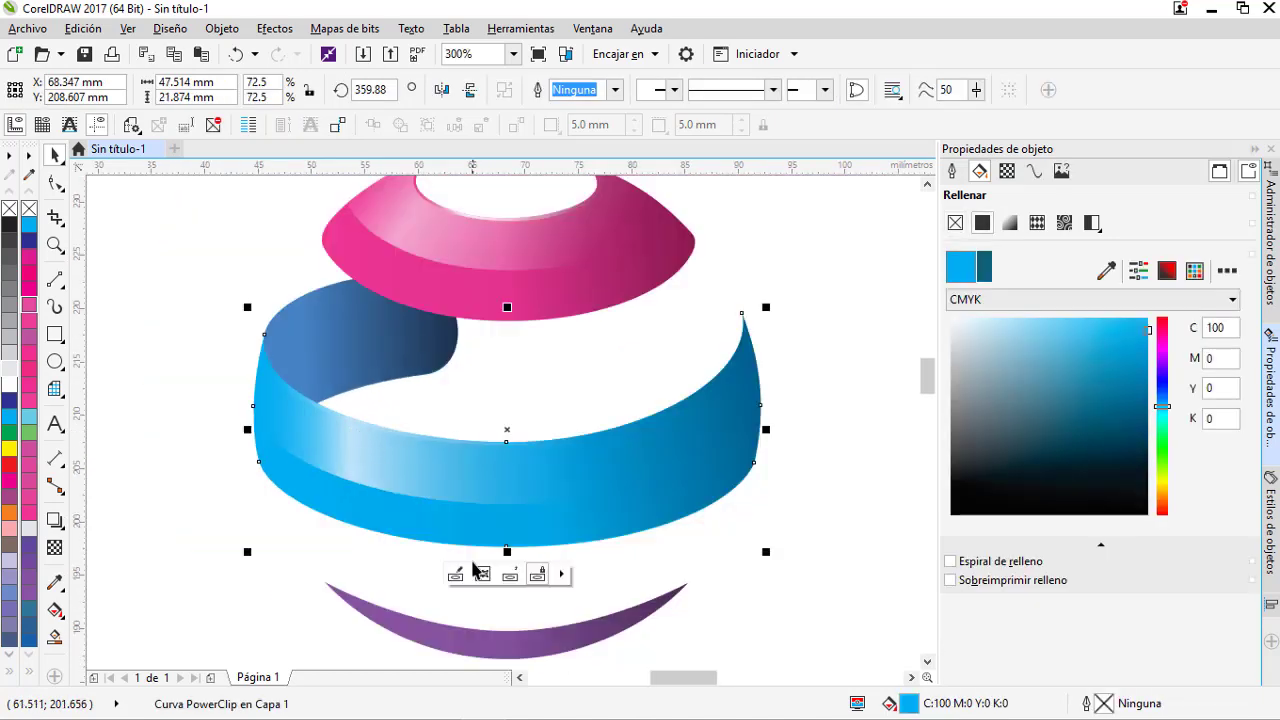
left_click(456, 574)
left_click(371, 417)
left_click(303, 292)
left_click(360, 326)
mouse_move(294, 319)
left_mouse_down()
mouse_move(294, 303)
mouse_move(296, 324)
left_mouse_up()
left_click(1000, 387)
left_click(1028, 437)
left_click(963, 533)
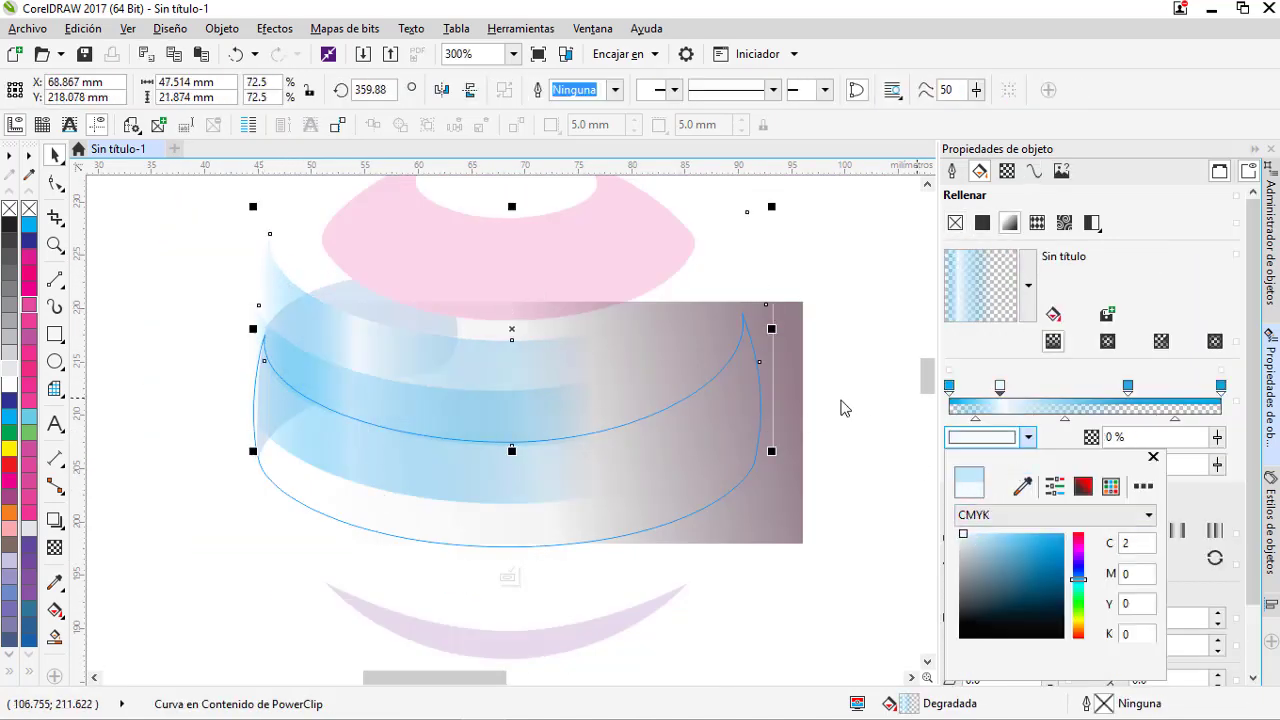
Set the first gradient node of the cyan band's upper-edge highlight to light cyan, C27 M0 Y0 K0.
left_click(949, 387)
left_click(1028, 437)
left_click_drag(994, 546, 990, 527)
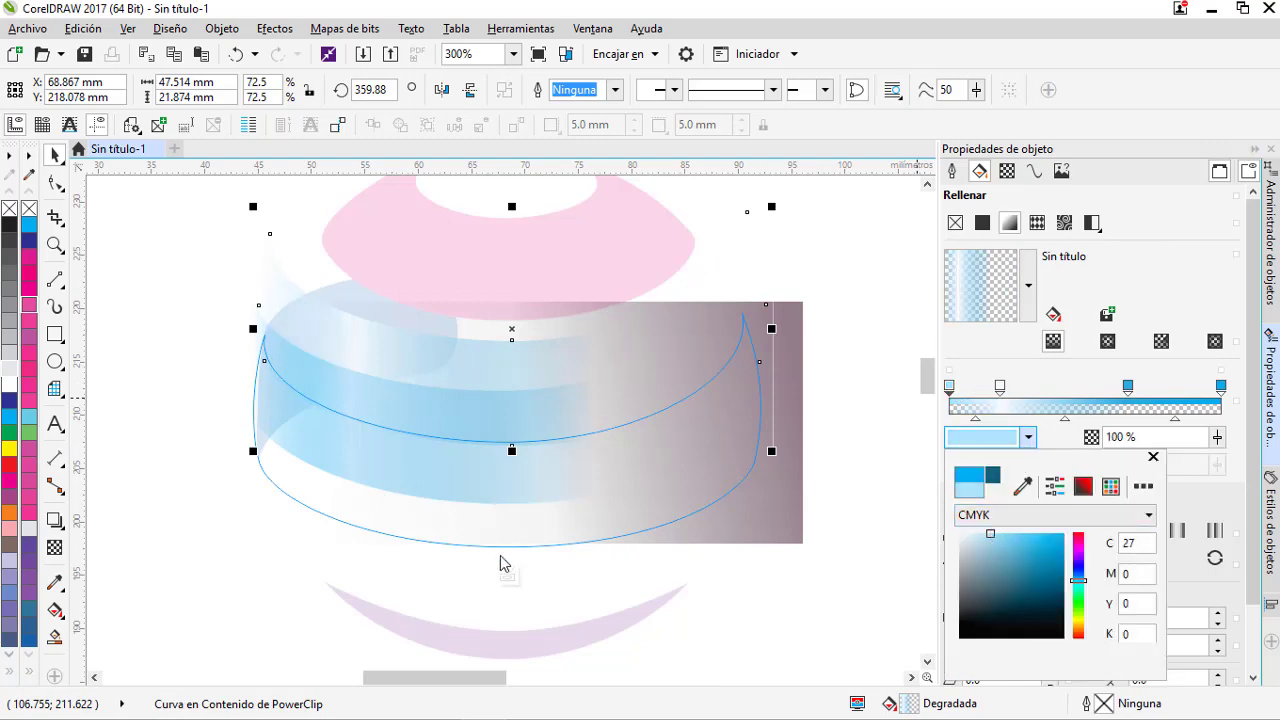
left_click(506, 568)
left_click(455, 577)
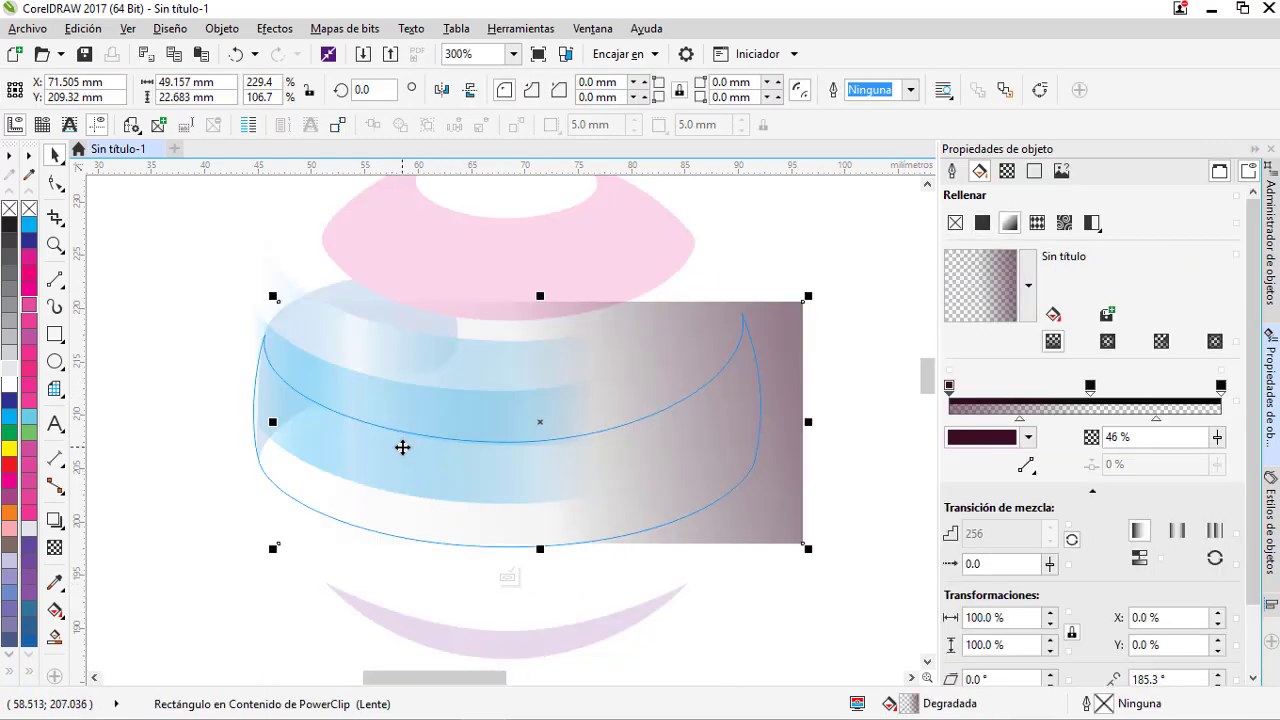
left_click(370, 332)
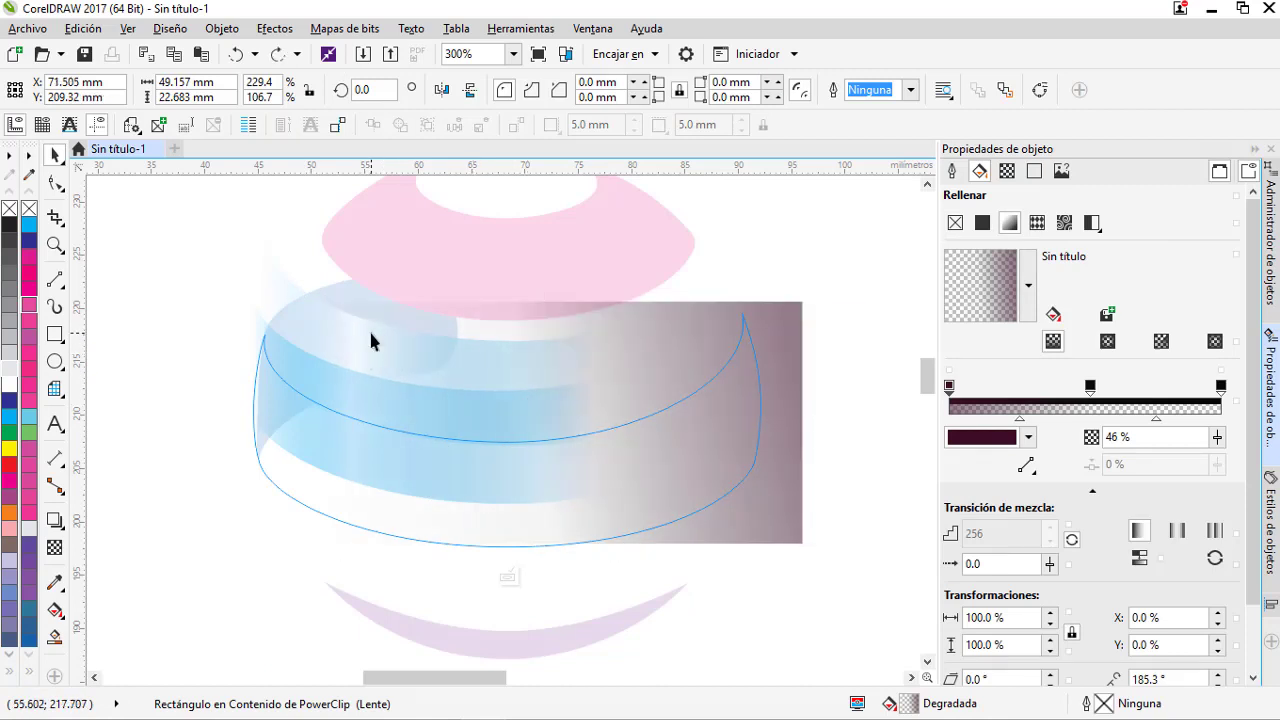
Add a near-white node at 36% to the edge highlight's gradient, tilt the gradient to about 336.6°, and finish editing the cyan band's PowerClip.
left_click(1000, 387)
double_click(1010, 388)
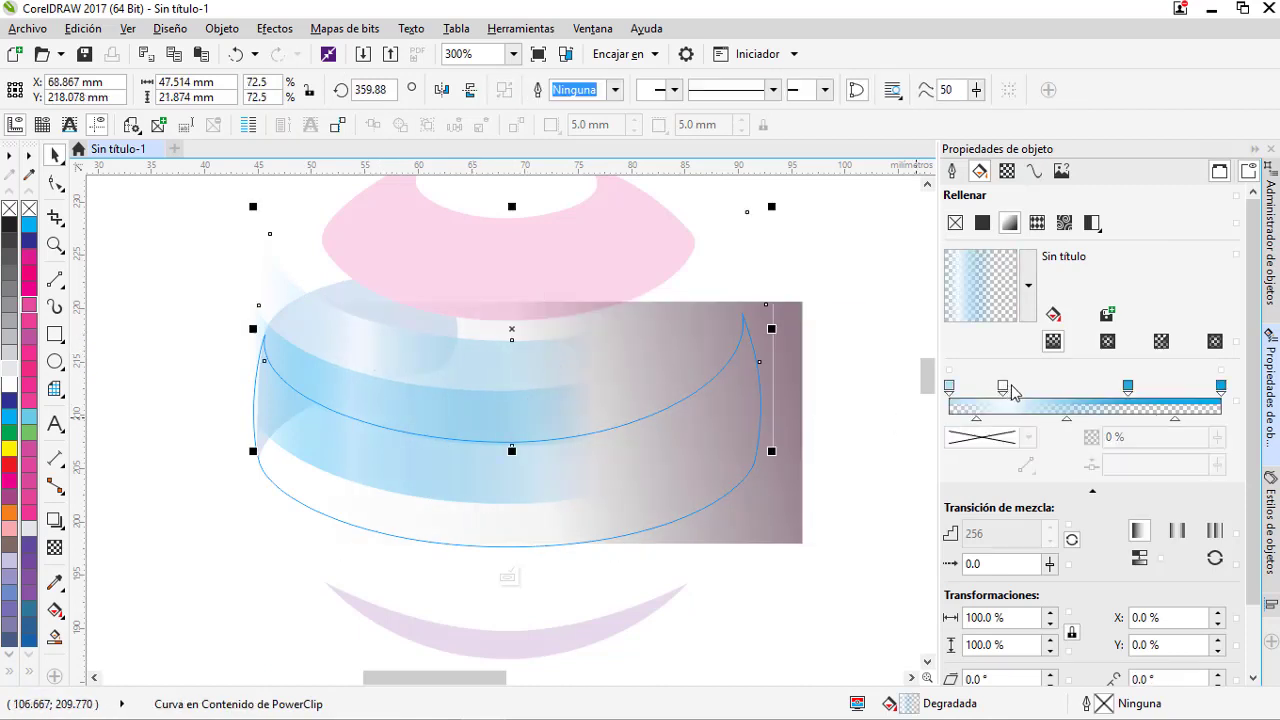
left_click_drag(1011, 387, 1039, 384)
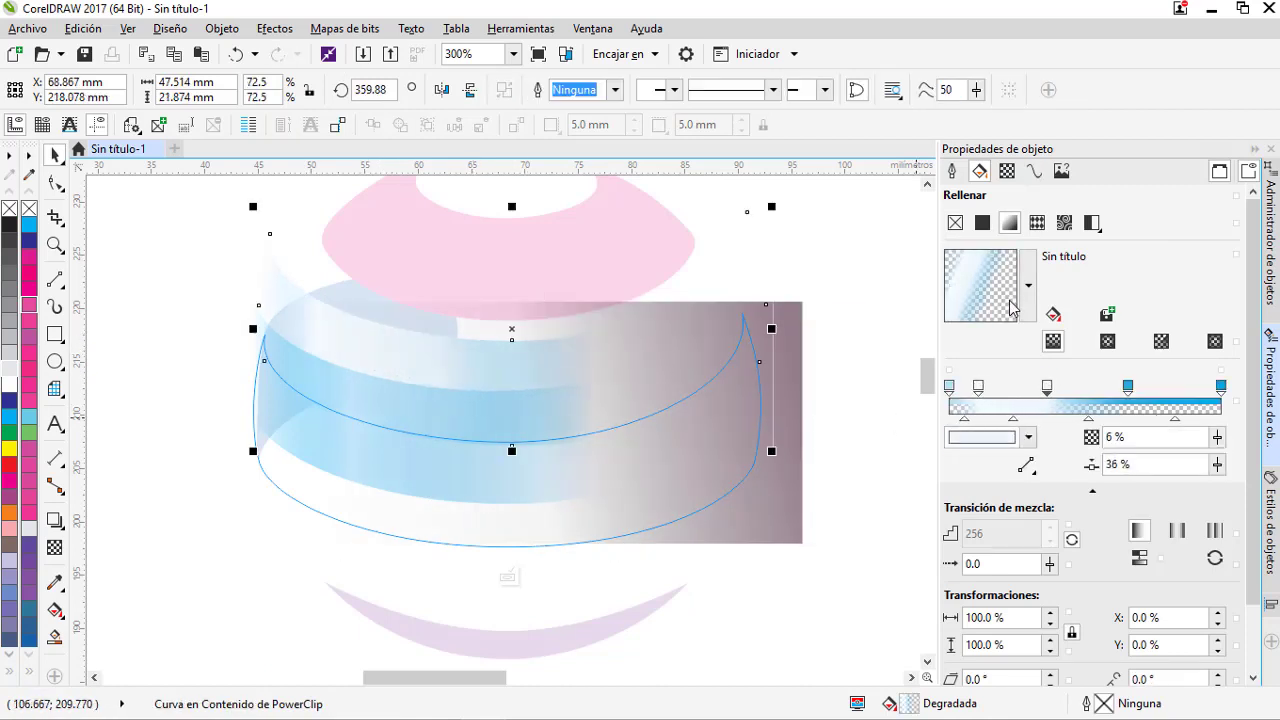
left_click_drag(1010, 301, 1011, 301)
left_click(509, 577)
left_click(455, 577)
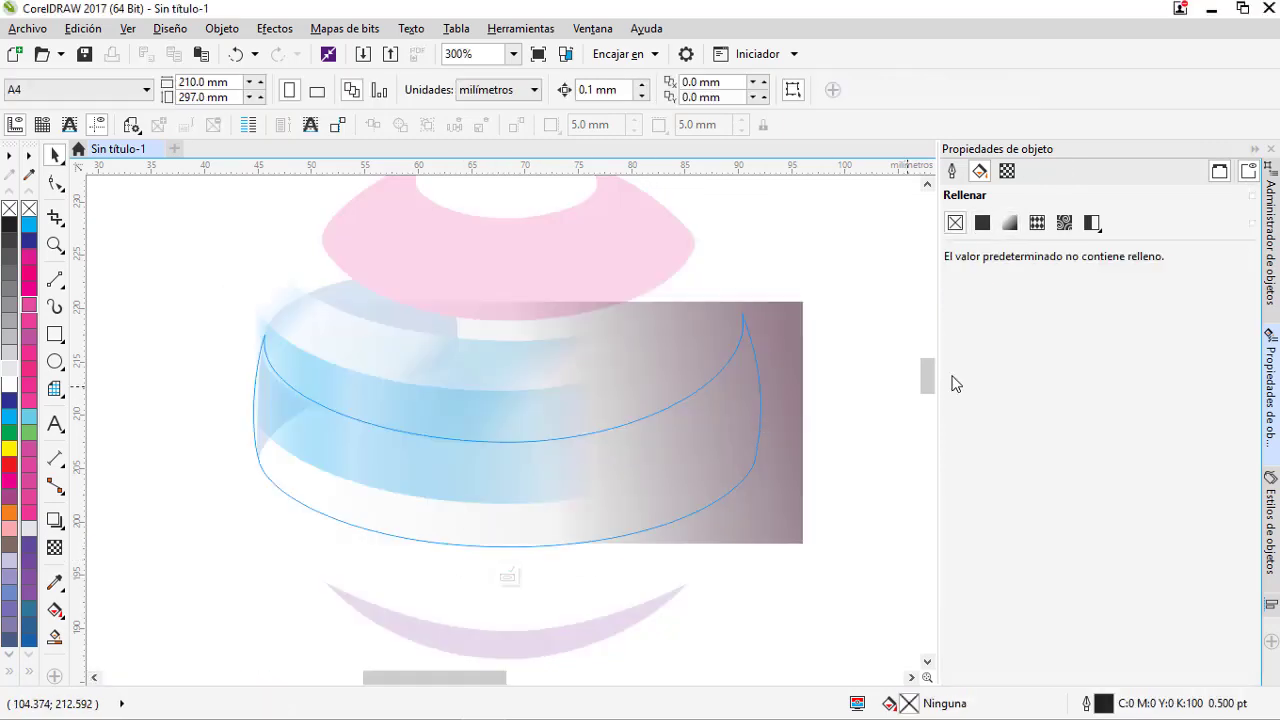
left_click(431, 363)
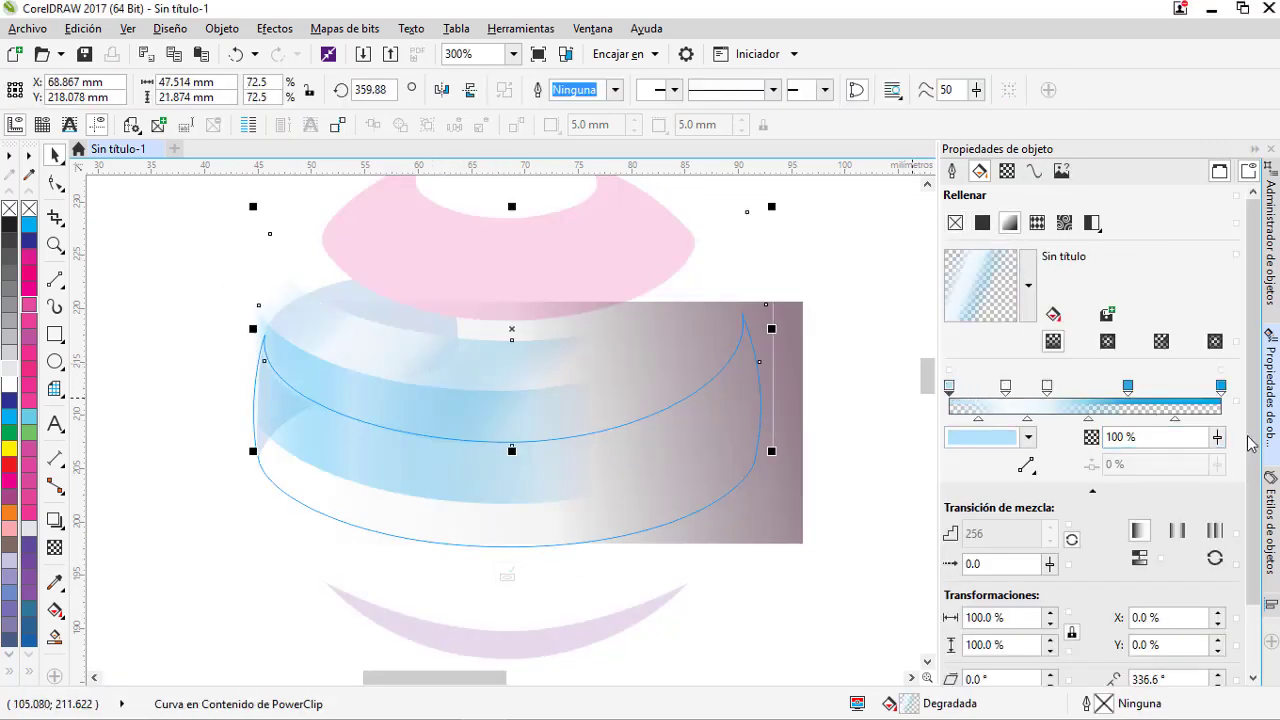
left_click(1045, 386)
left_click(508, 577)
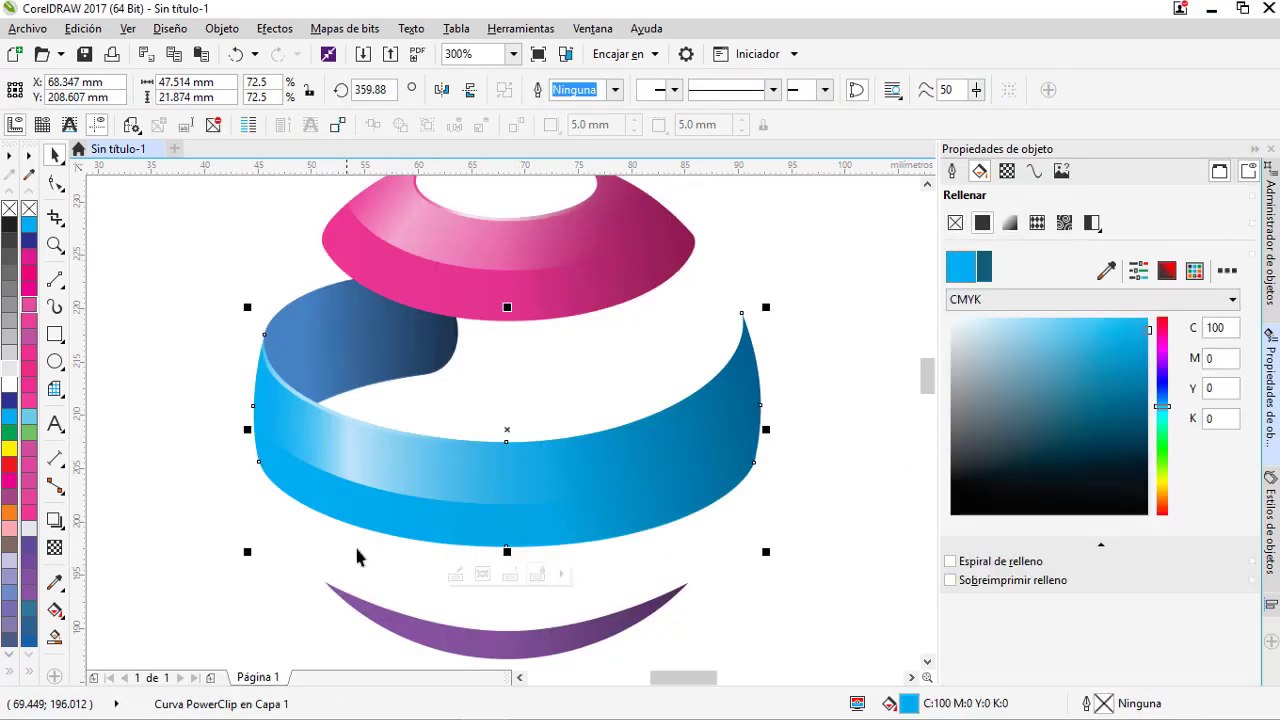
key("Escape")
scroll(300, 362, "down", 4)
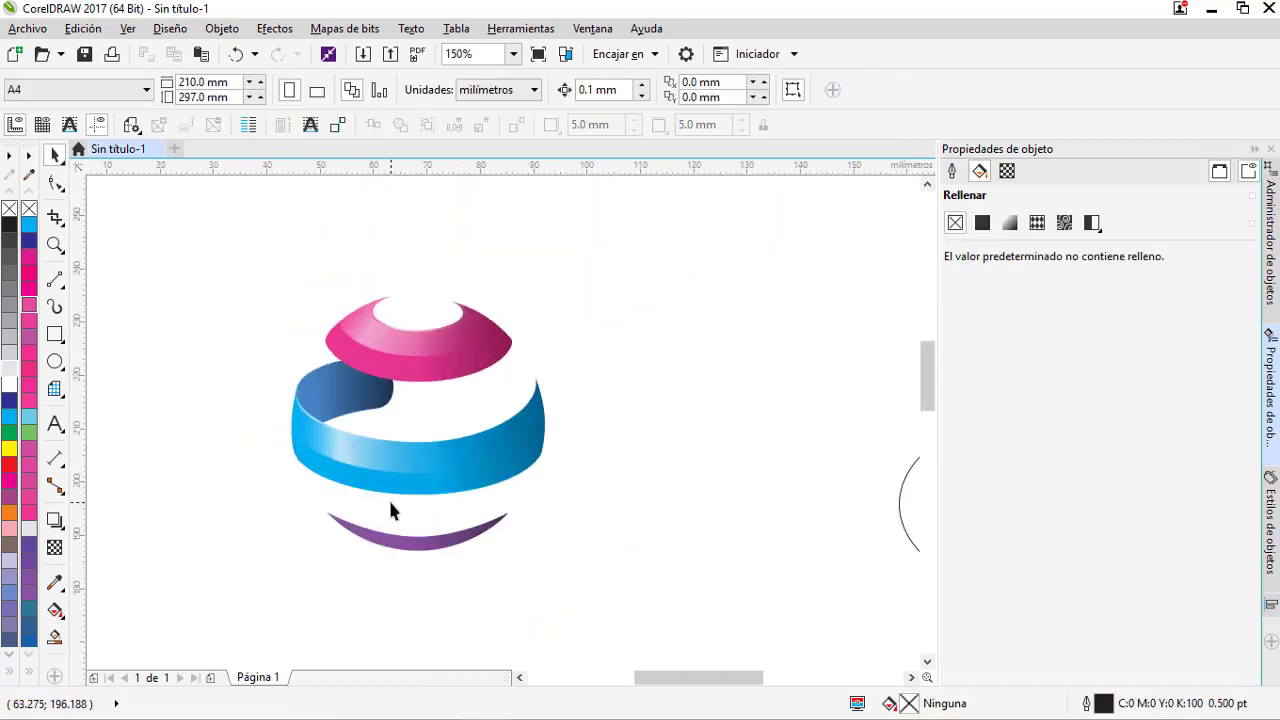
Lighten the bottom band's purple fill and set the first gradient node of its clipped shading rectangle to 43% transparency.
left_click(428, 545)
scroll(380, 544, "up", 1)
left_click_drag(1018, 321, 1056, 319)
left_click(585, 523, "ctrl")
left_click_drag(586, 524, 588, 556)
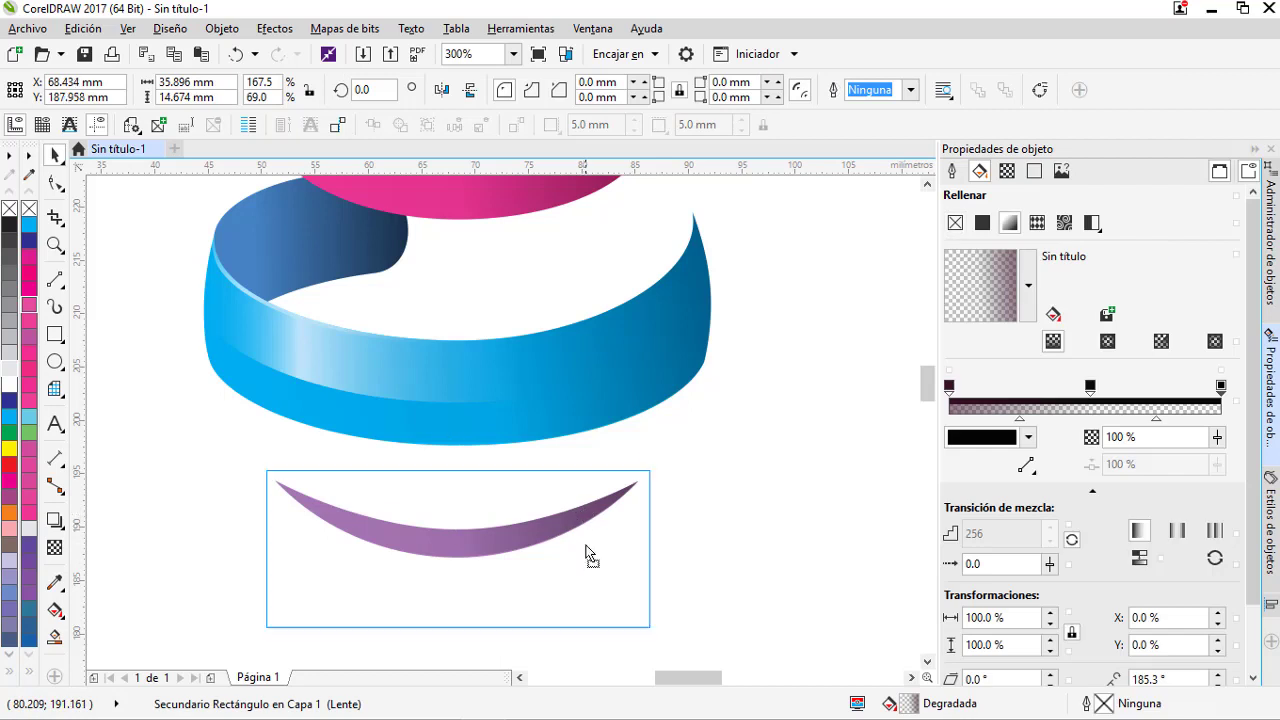
key("ctrl+z")
mouse_move(1217, 438)
left_mouse_down()
mouse_move(1188, 438)
mouse_move(1270, 440)
mouse_move(1208, 441)
left_mouse_up()
left_click(778, 487)
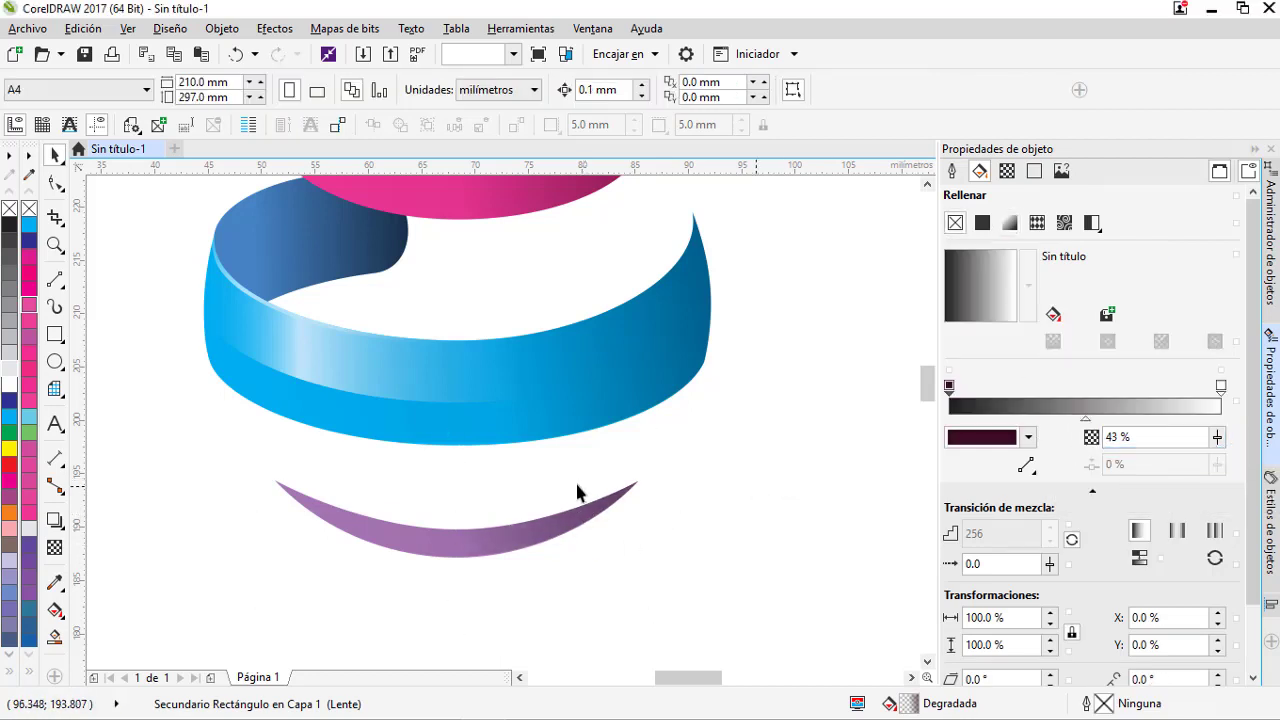
Move the MEDIA BUBLE and YOUR VISION ADVENTURE text lines directly beneath the sphere.
scroll(497, 488, "down", 2)
left_click_drag(603, 551, 395, 345)
left_click_drag(631, 310, 390, 231)
left_click_drag(453, 250, 463, 525)
left_click(610, 515)
scroll(512, 509, "up", 1)
left_click_drag(512, 322, 688, 331)
key("ctrl+z")
Try green, cyan, violet-blue and pink hues as the fill of the sphere's top band.
left_click(471, 328, "ctrl")
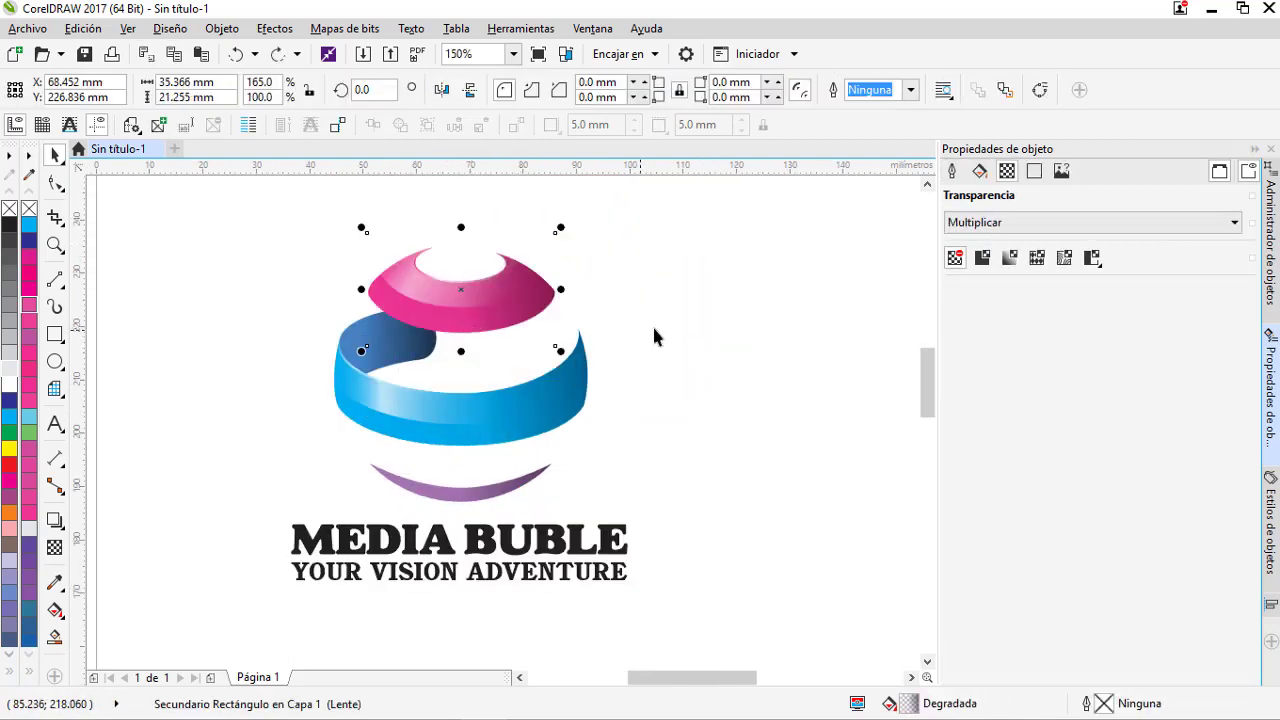
left_click(515, 308)
left_click(980, 171)
left_click(1162, 394)
left_click(1162, 441)
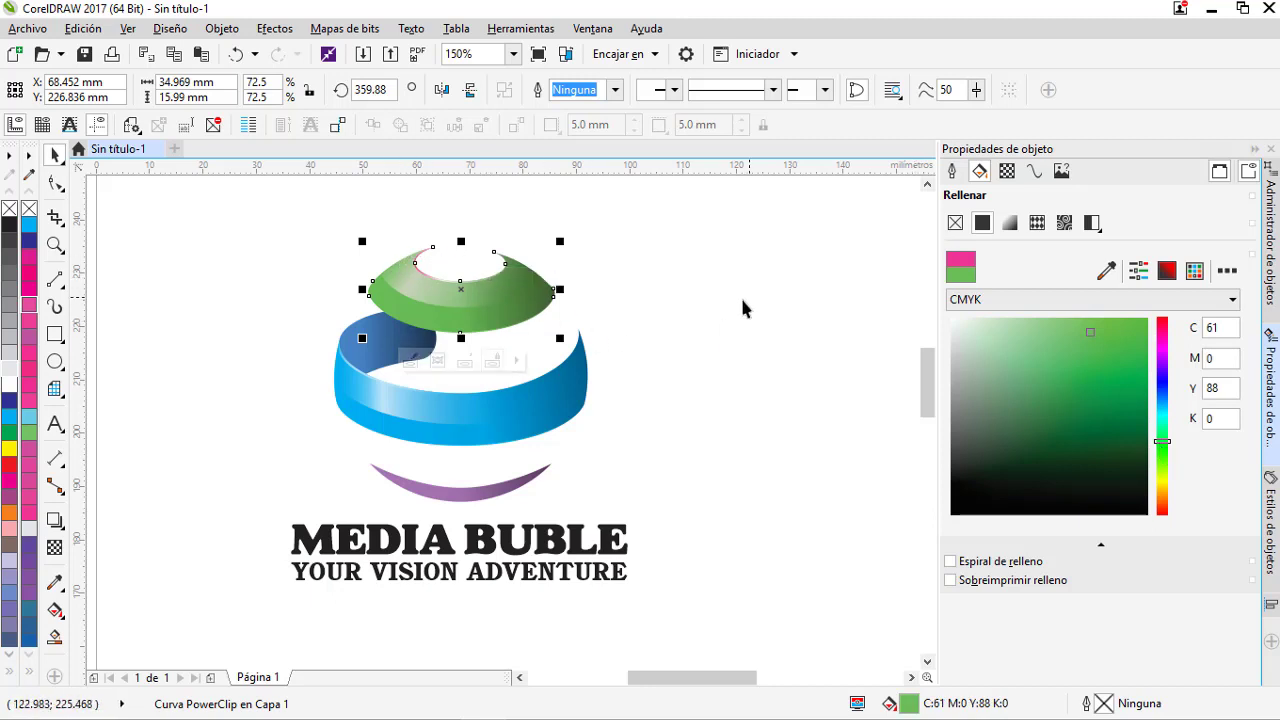
left_click(1162, 323)
left_click(1162, 412)
left_click(1162, 378)
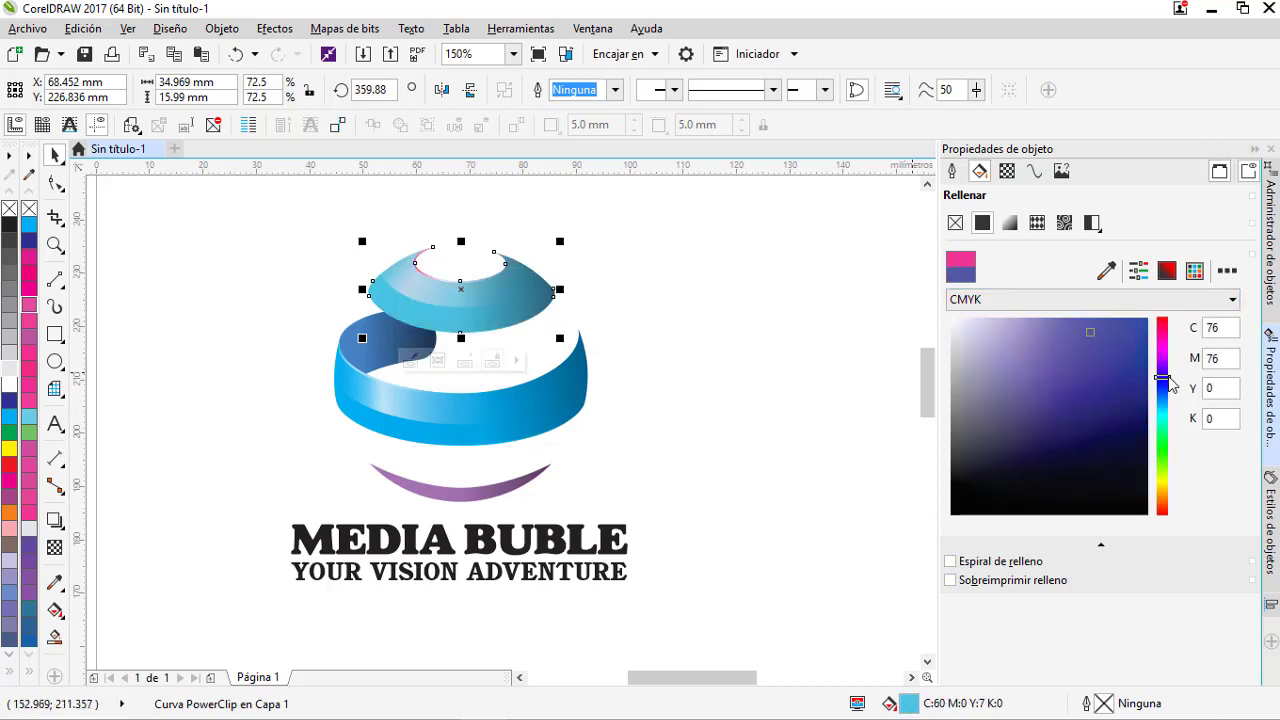
left_click(1163, 341)
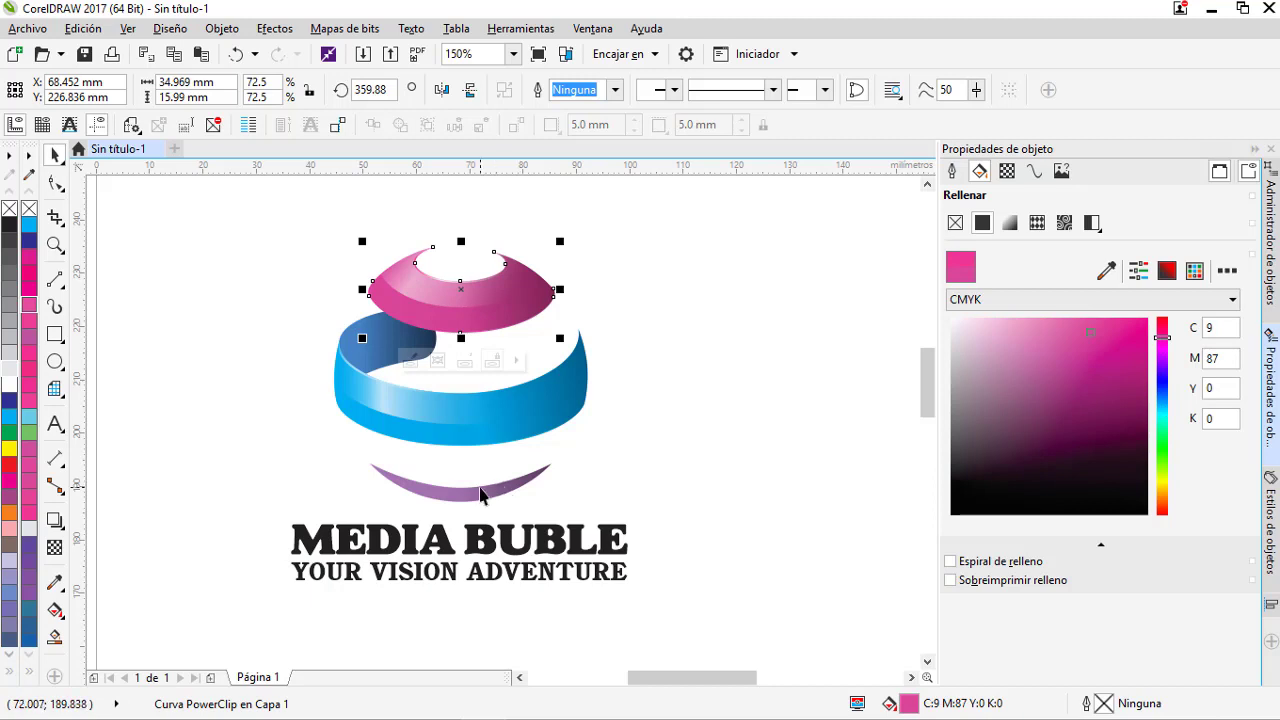
Try several hues on the sphere's bottom band, including a saturated magenta fill.
left_click(480, 494)
left_click(1162, 394)
left_click(1162, 440)
left_click(1162, 360)
left_click(1162, 340)
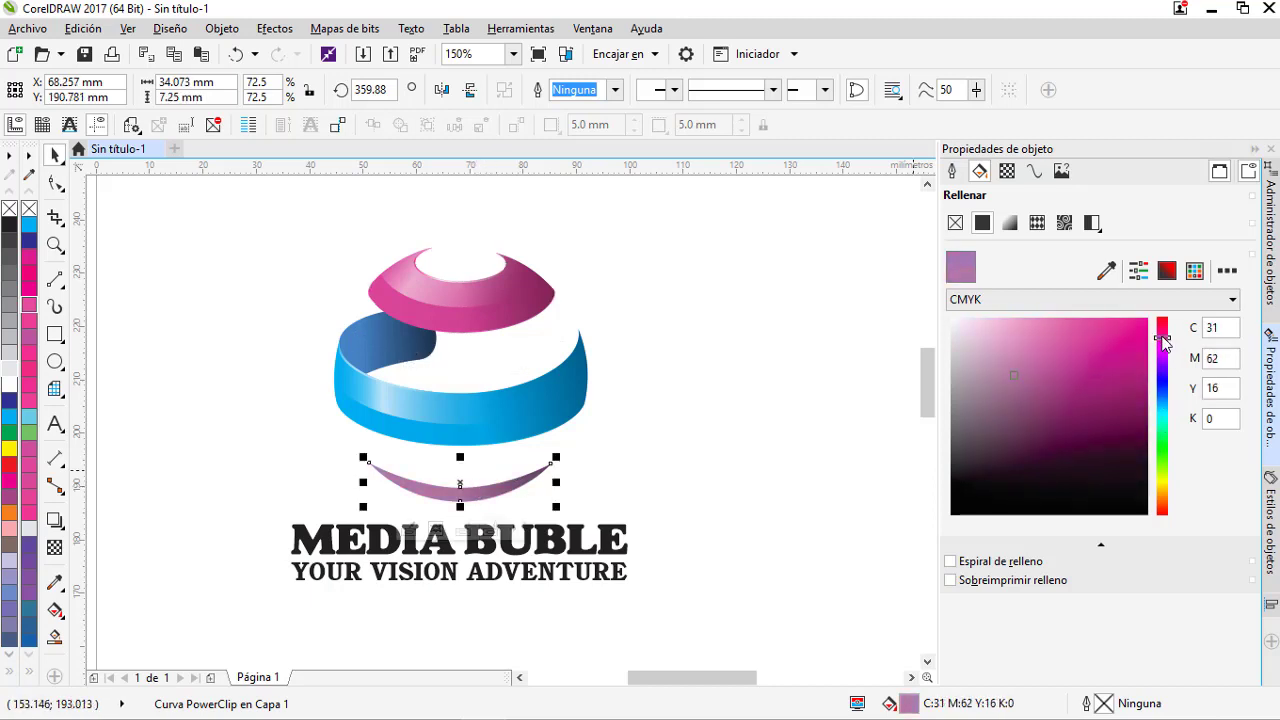
left_click(1103, 397)
left_click(1112, 373)
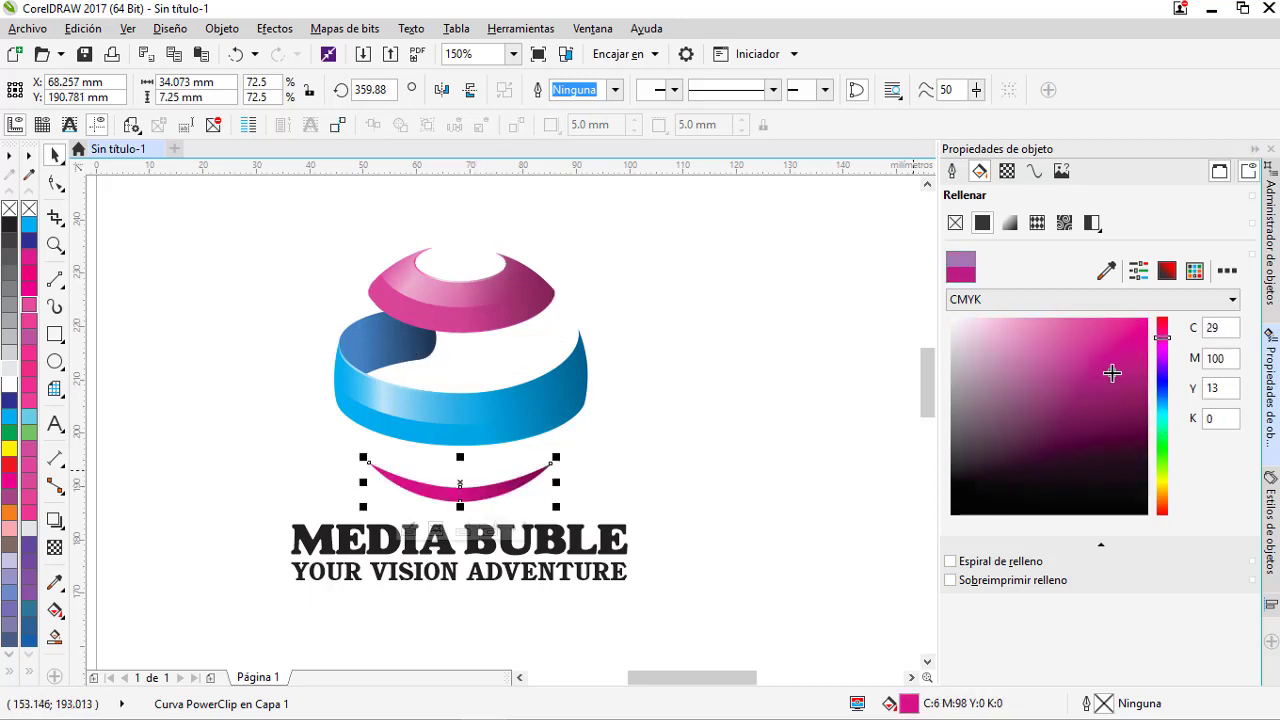
Recolour the sphere's bottom band light blue and set the top band's fill to C65 M4 Y0 K0.
left_click(1161, 412)
left_click(526, 291)
left_click(1161, 413)
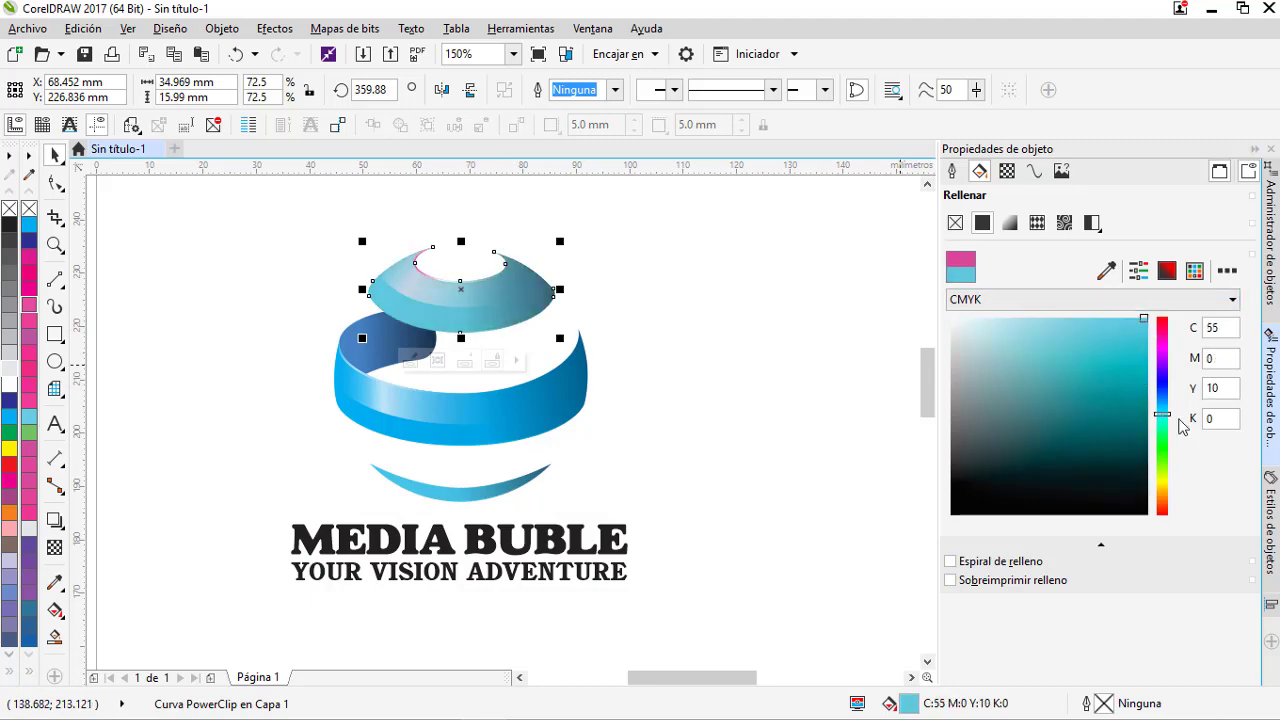
left_click_drag(1162, 400, 1162, 406)
Set the first gradient node of the top band's clipped ellipse highlight to white with 100% transparency and add another node close beside it.
left_click(424, 271)
left_click(425, 273)
left_click(425, 271)
scroll(419, 270, "up", 1)
left_click(419, 270)
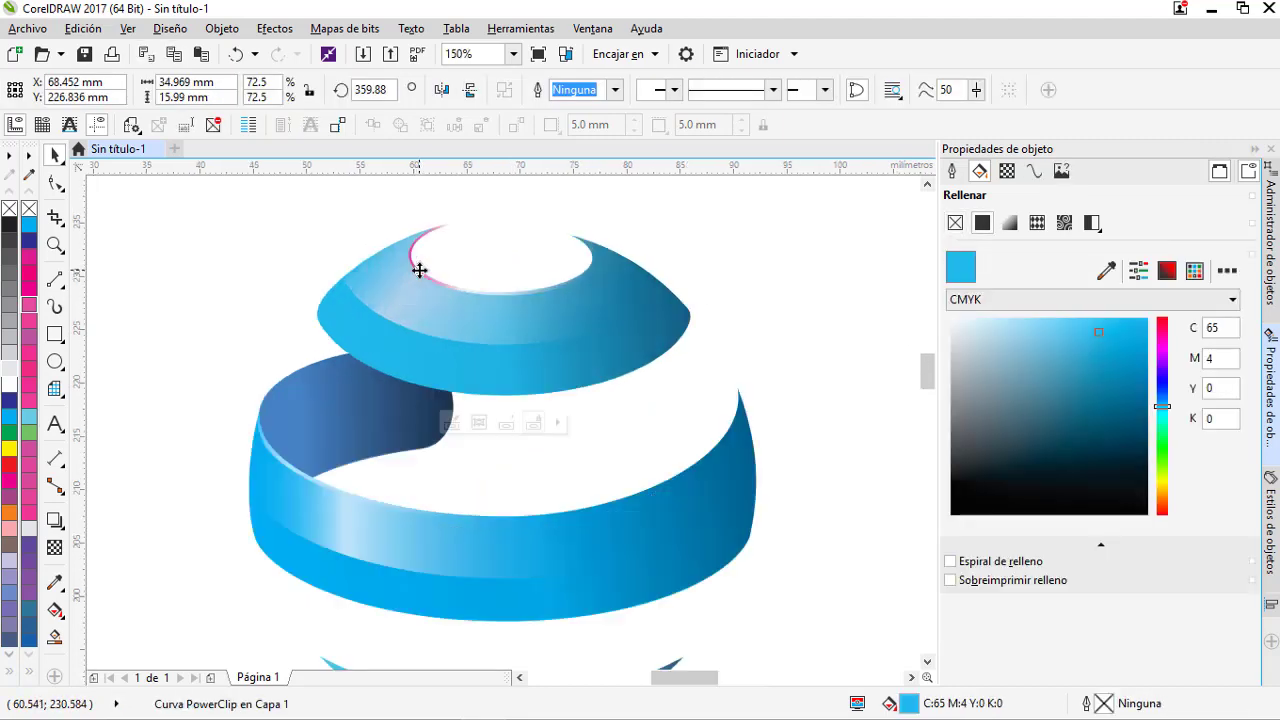
scroll(419, 270, "up", 1)
left_click(437, 284, "alt")
left_click_drag(437, 284, 476, 298)
key("ctrl+z")
left_click(478, 300, "alt")
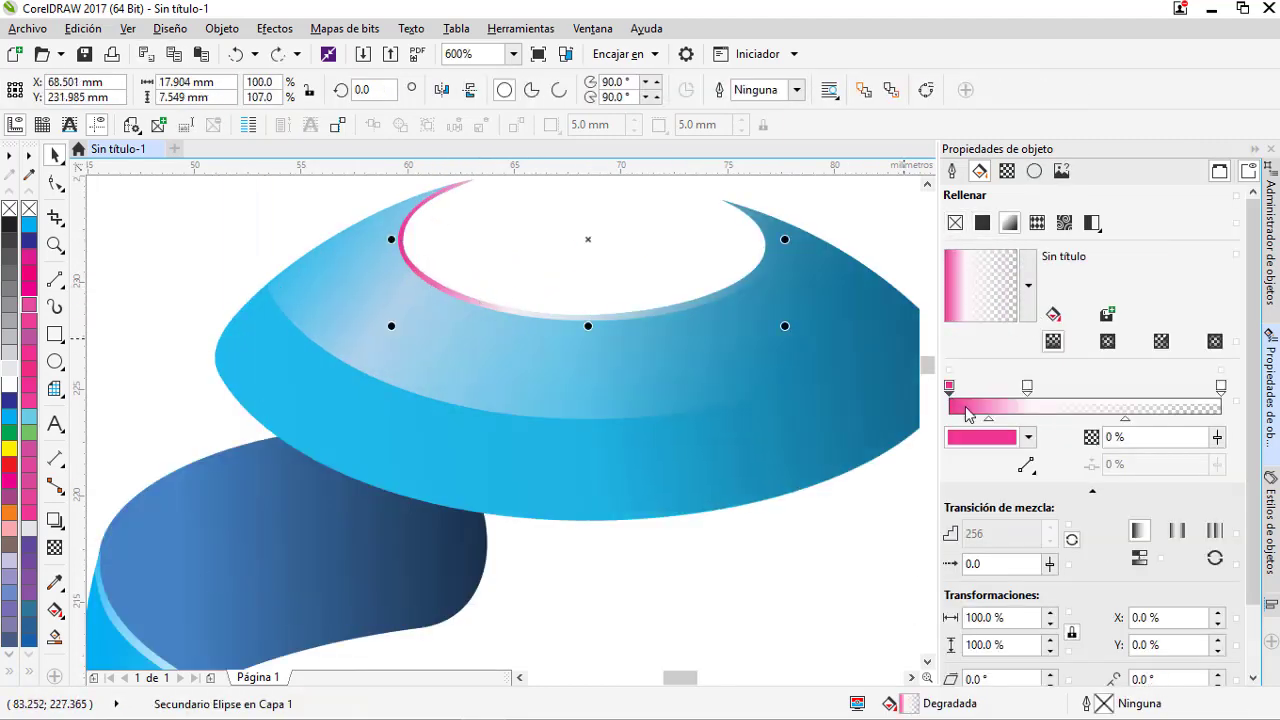
left_click(1028, 437)
left_click_drag(984, 548, 924, 509)
left_click_drag(1220, 438, 1238, 443)
double_click(971, 403)
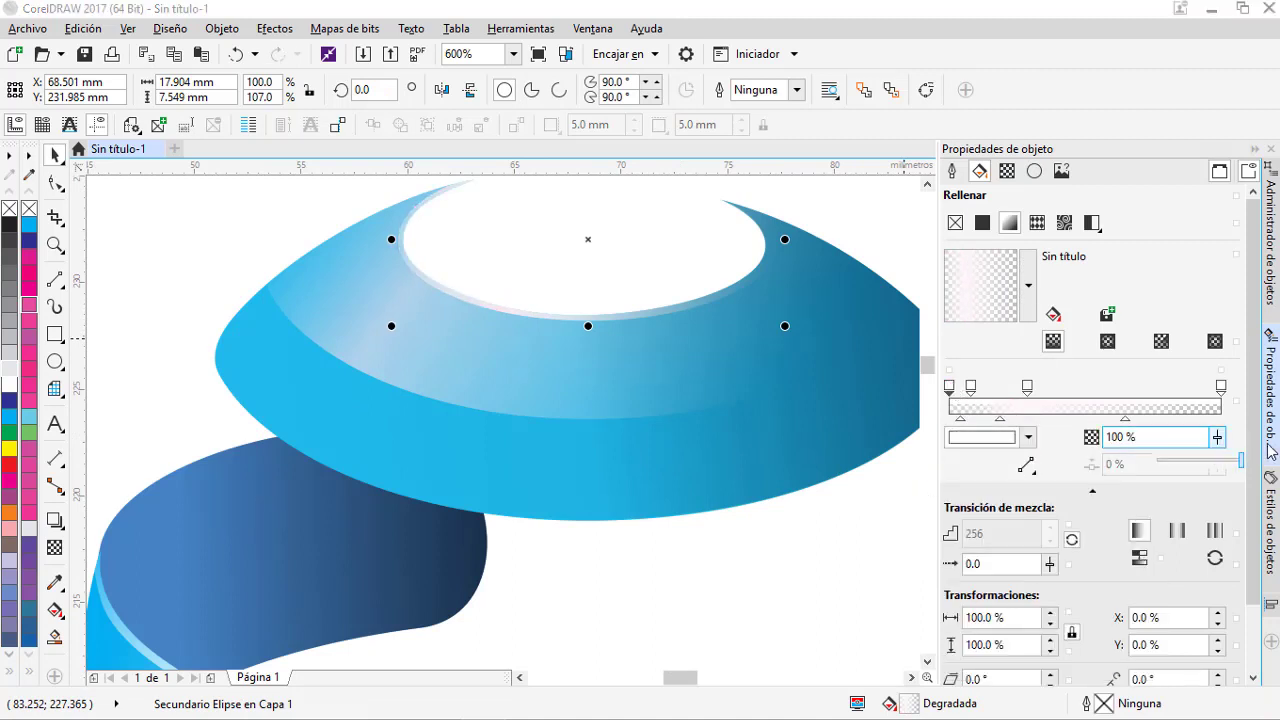
Recolour the ellipse highlight's gradient node at 29% to pure white.
left_click(552, 317, "ctrl")
left_click(552, 317, "ctrl")
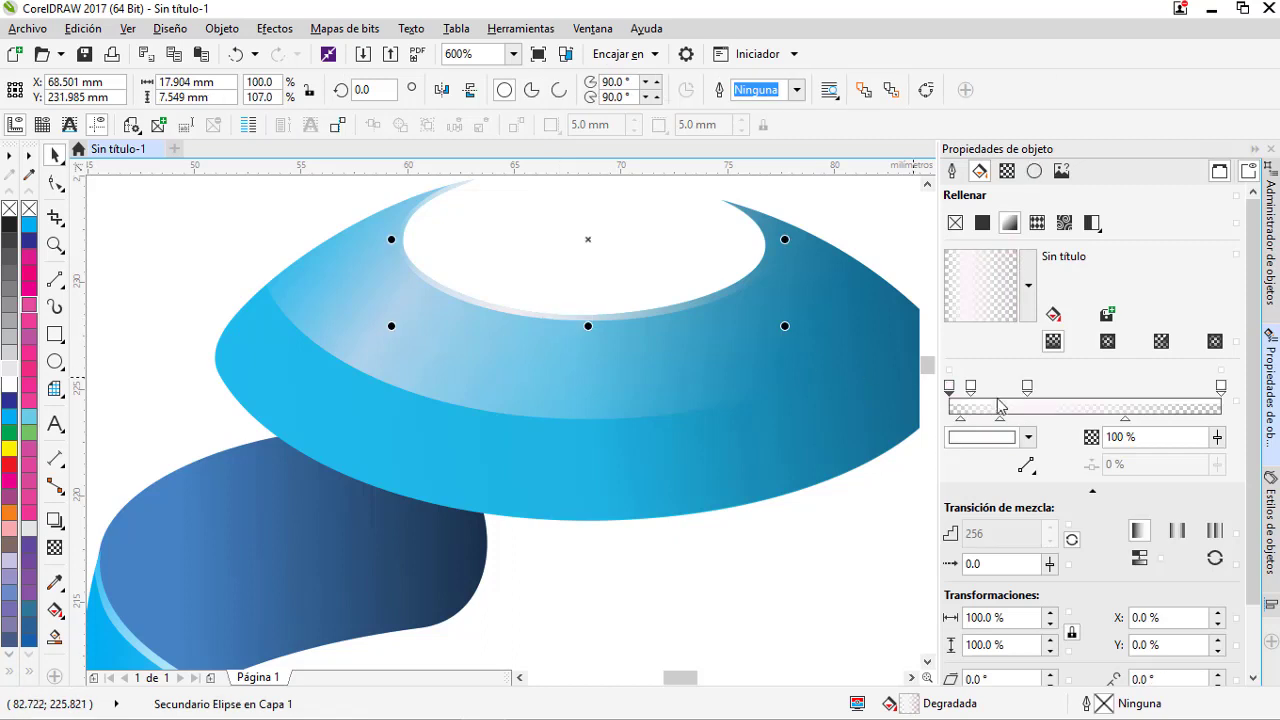
left_click(1027, 437)
left_click(651, 394)
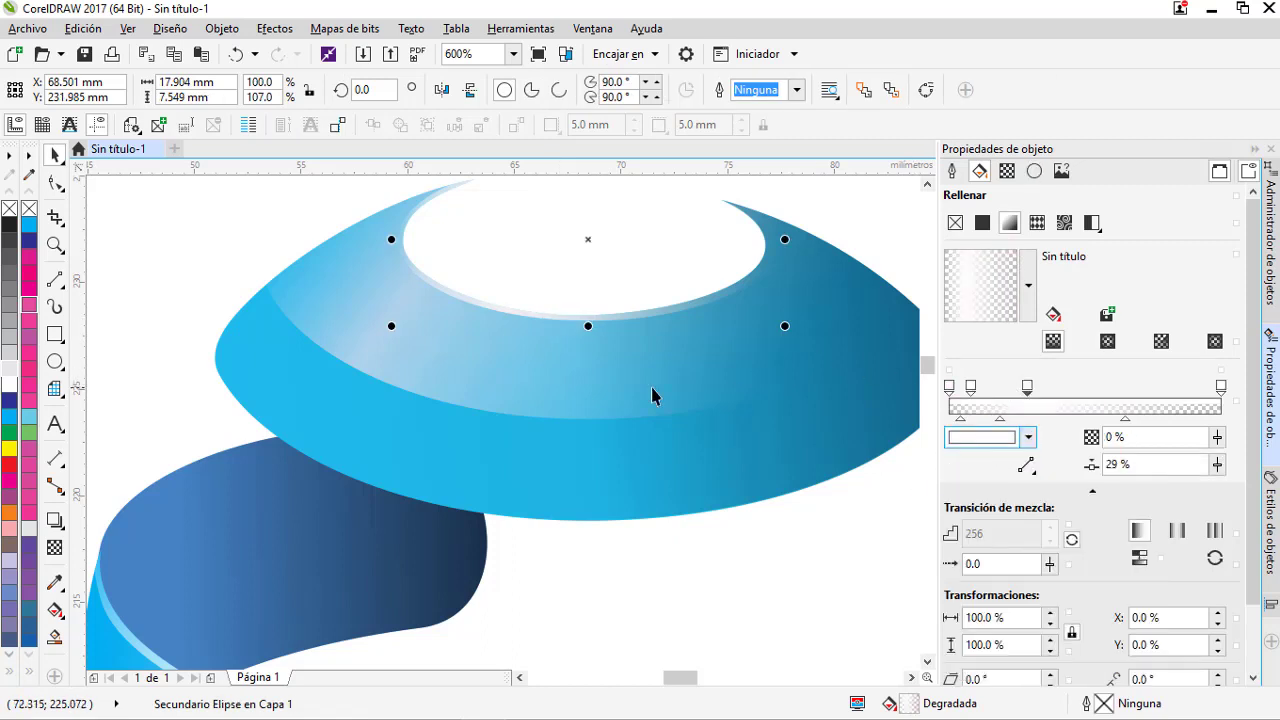
Recolour the first two gradient nodes of the top band's curved highlight to white.
left_click(466, 412, "ctrl")
left_click(437, 385, "ctrl")
left_click(1022, 391)
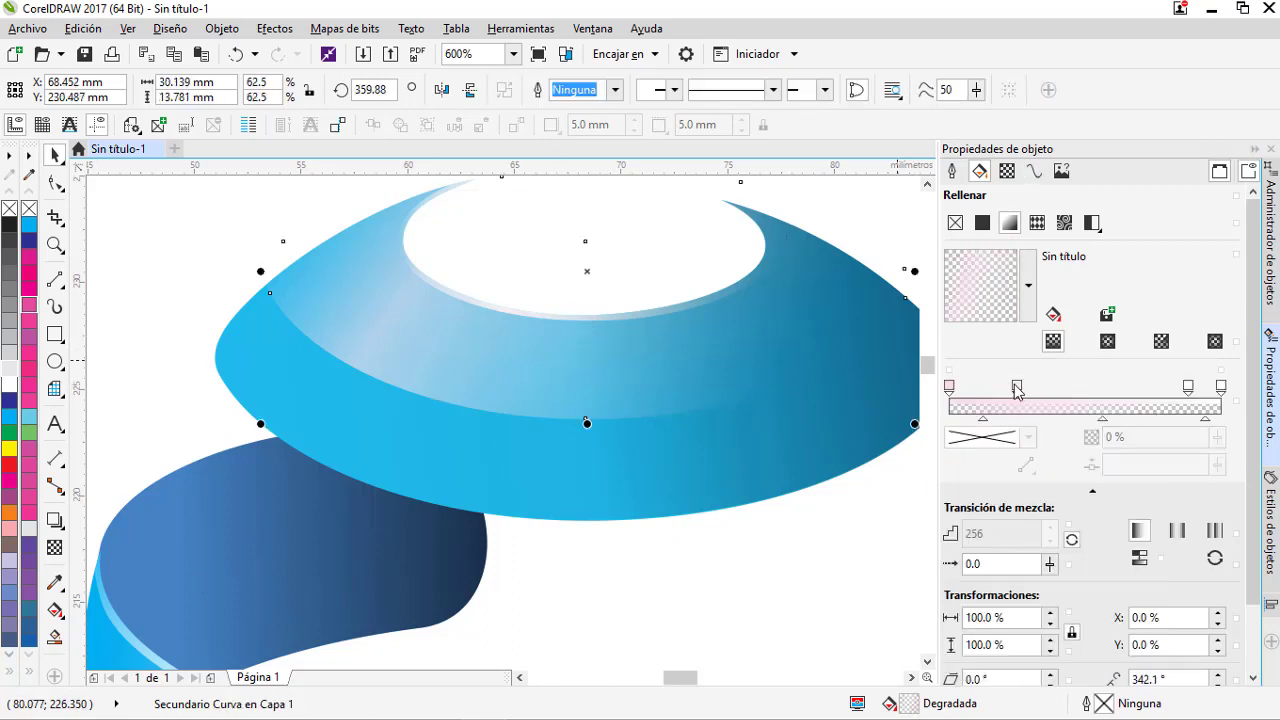
left_click(1017, 387)
left_click(1027, 437)
left_click_drag(975, 555, 921, 495)
left_click(949, 387)
left_click(981, 437)
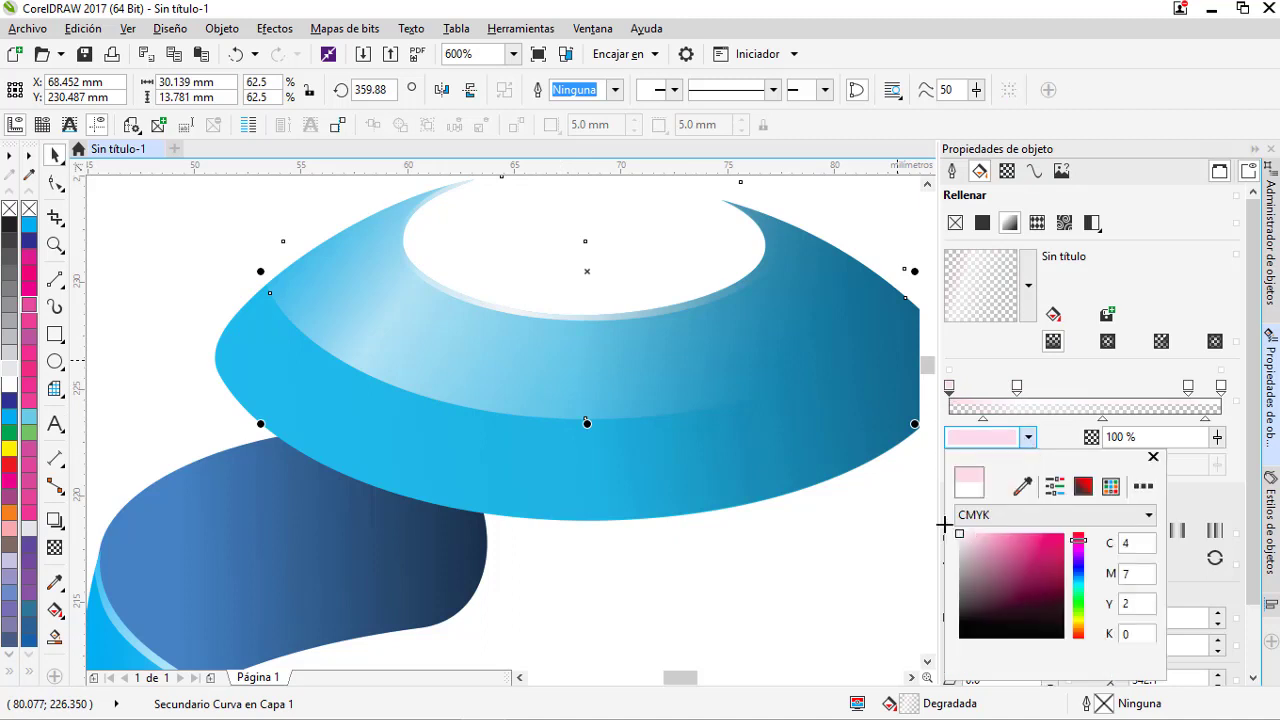
left_click(672, 384)
scroll(567, 388, "down", 1)
key("Escape")
scroll(504, 352, "down", 1)
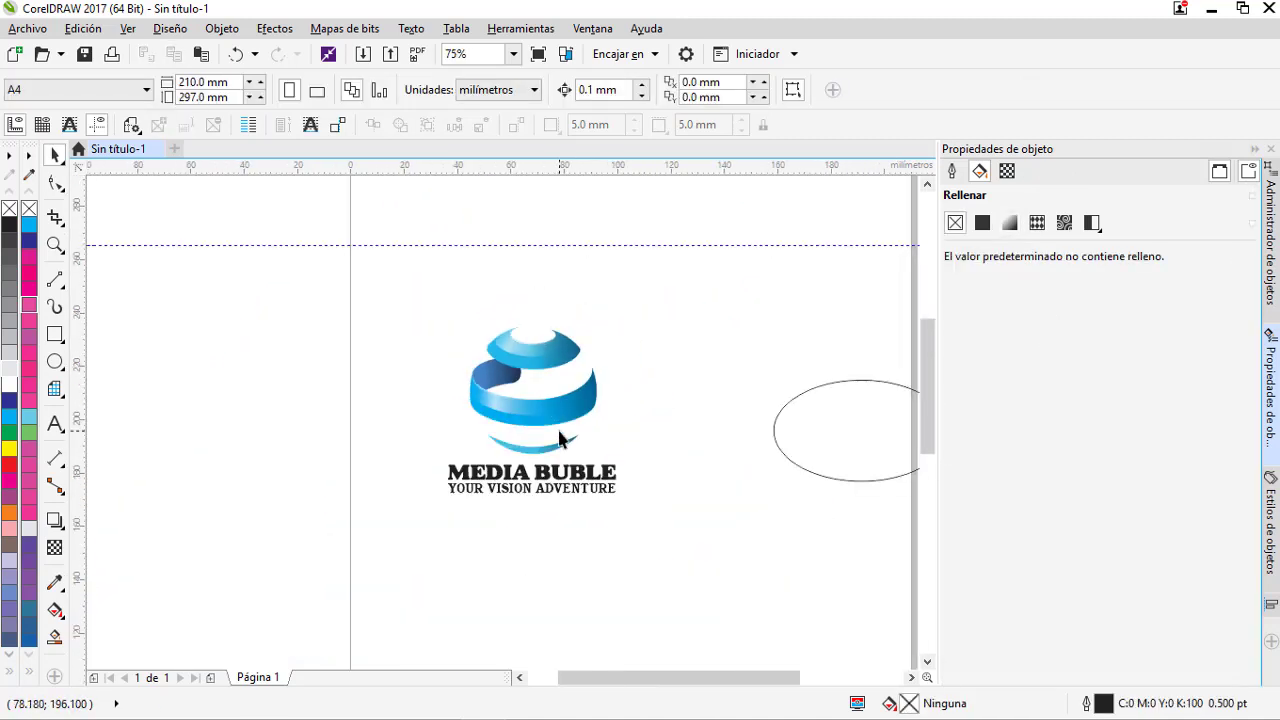
Replace the word BUBLE with GROUP in the logo's title text.
scroll(559, 432, "up", 1)
left_click(508, 516)
key("F8")
left_click_drag(511, 516, 730, 506)
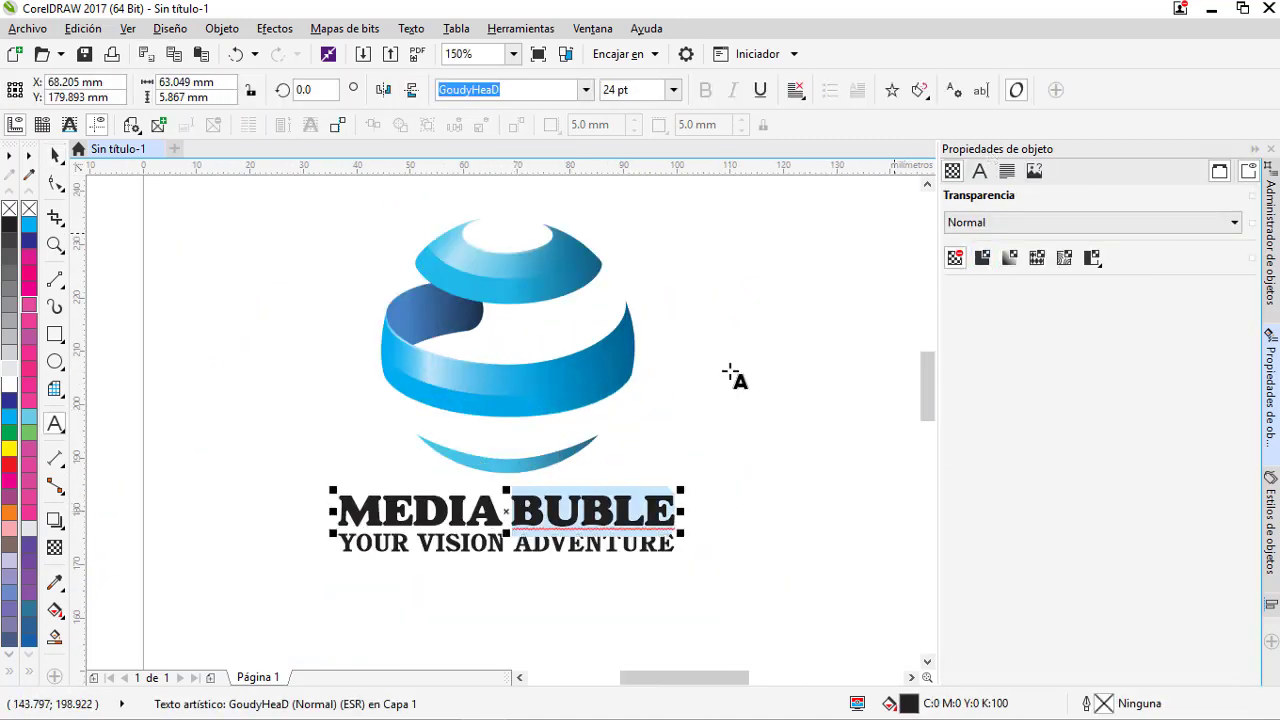
right_click(630, 508)
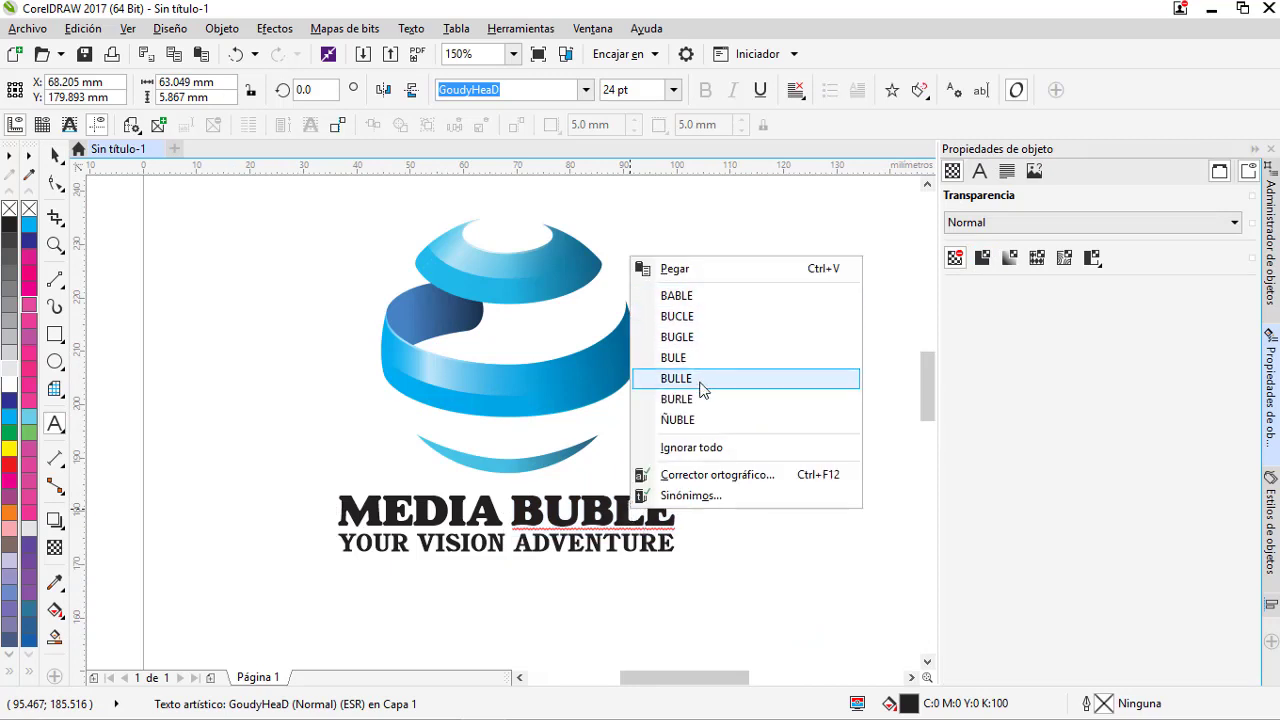
key("Escape")
left_click_drag(512, 510, 723, 531)
type("GROUP")
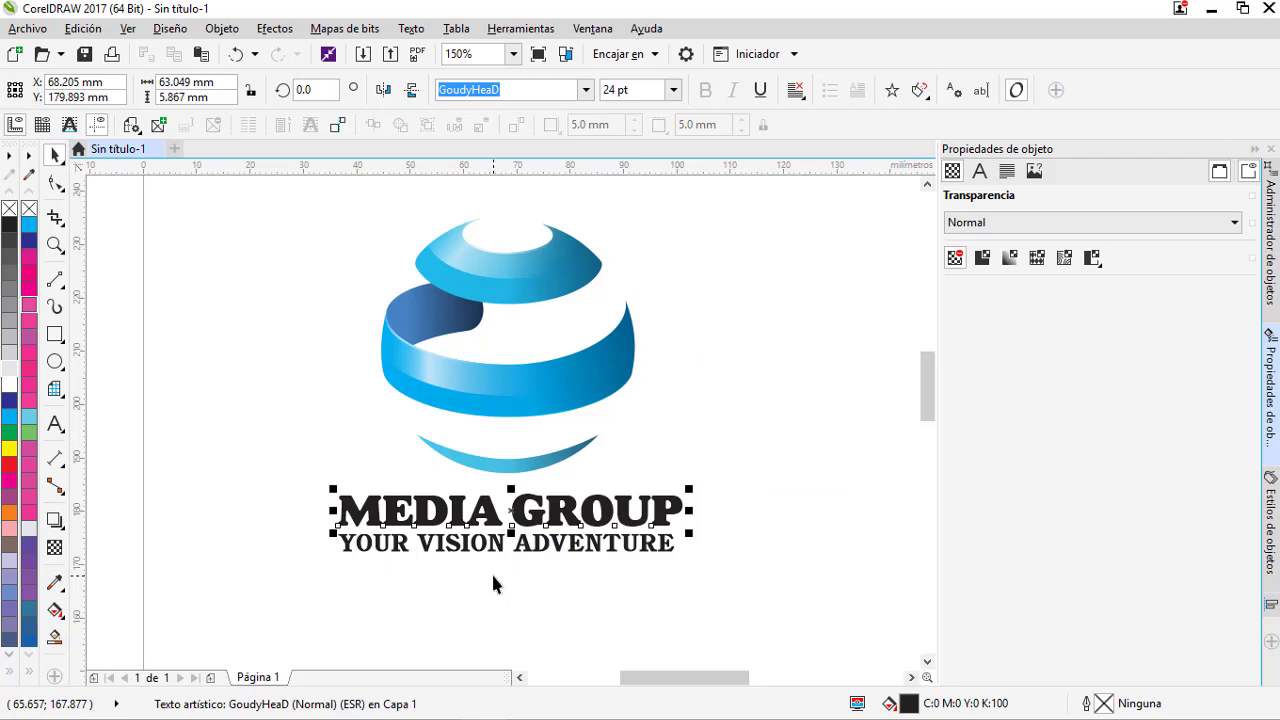
Centre the MEDIA GROUP title and the YOUR VISION ADVENTURE tagline horizontally beneath the sphere.
left_click(490, 543)
left_click(488, 506, "shift")
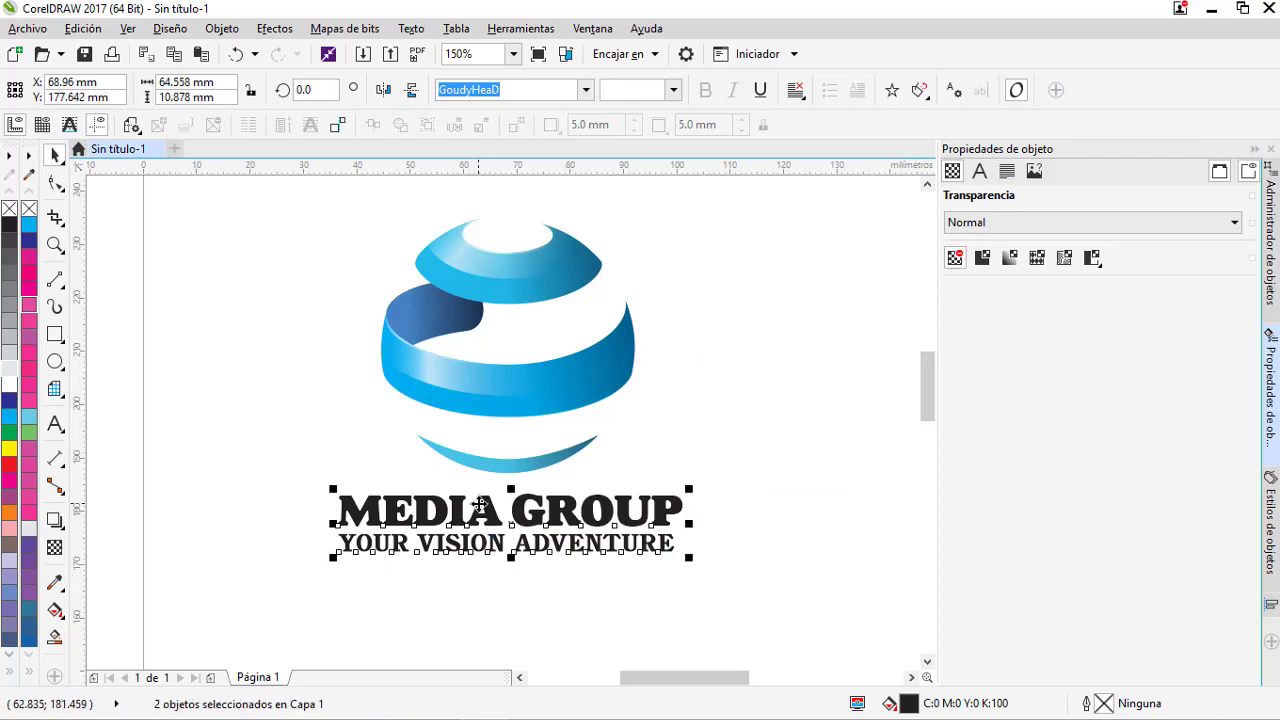
key("c")
left_click_drag(680, 484, 332, 260)
key("ctrl+g")
left_click(575, 518)
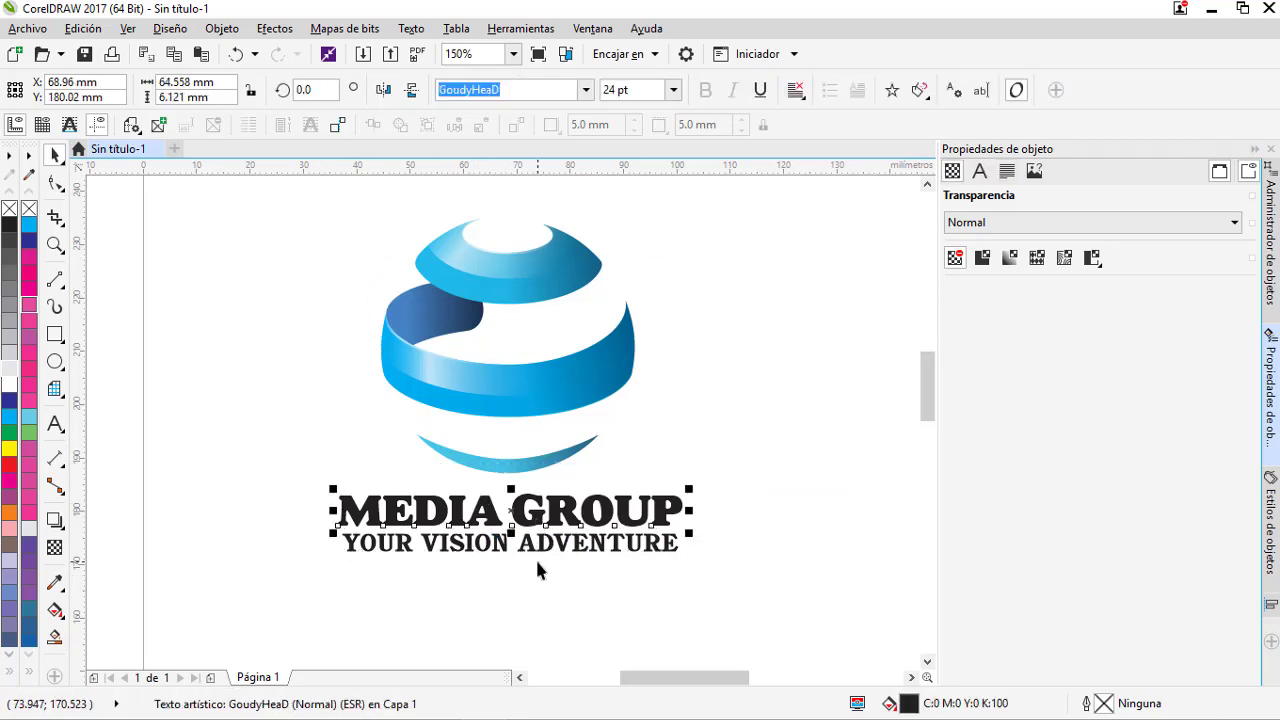
left_click(535, 548, "shift")
left_click(523, 406, "shift")
key("c")
left_click(543, 547)
Recolour the word GROUP in the title with a uniform blue fill.
double_click(560, 522)
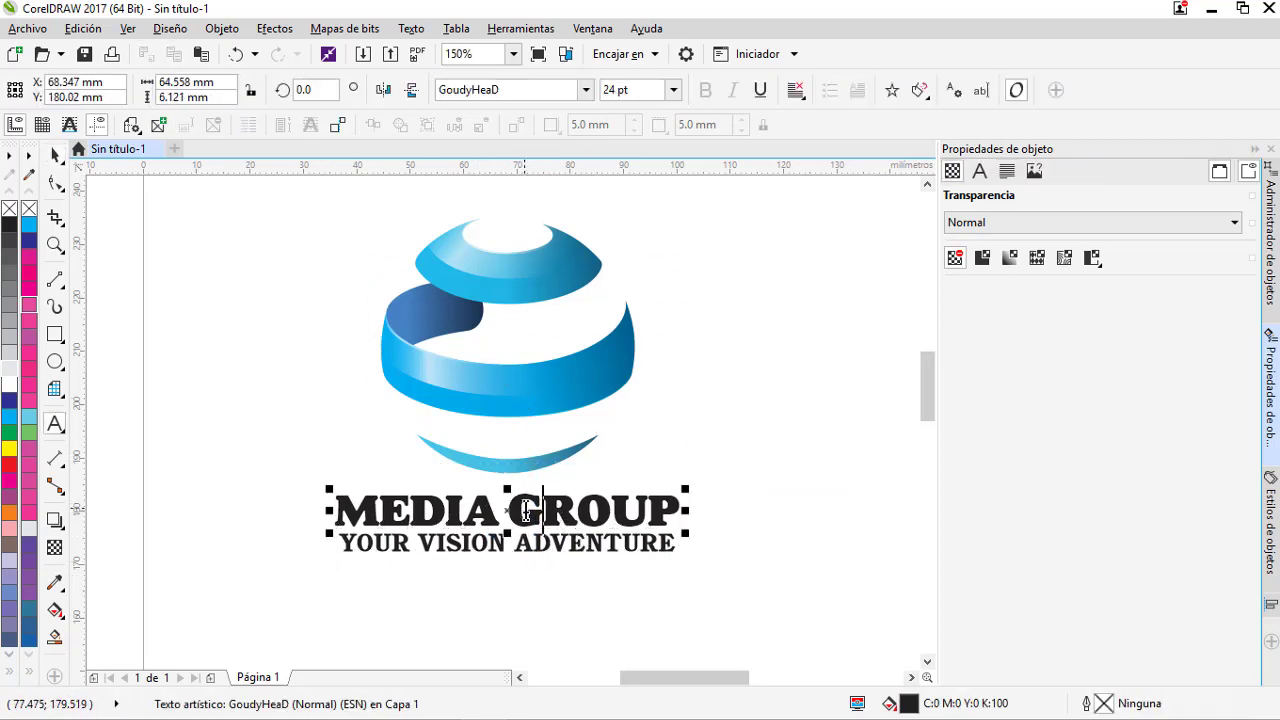
left_click_drag(508, 508, 684, 525)
left_click(979, 171)
left_click(1206, 312)
left_click(1173, 423)
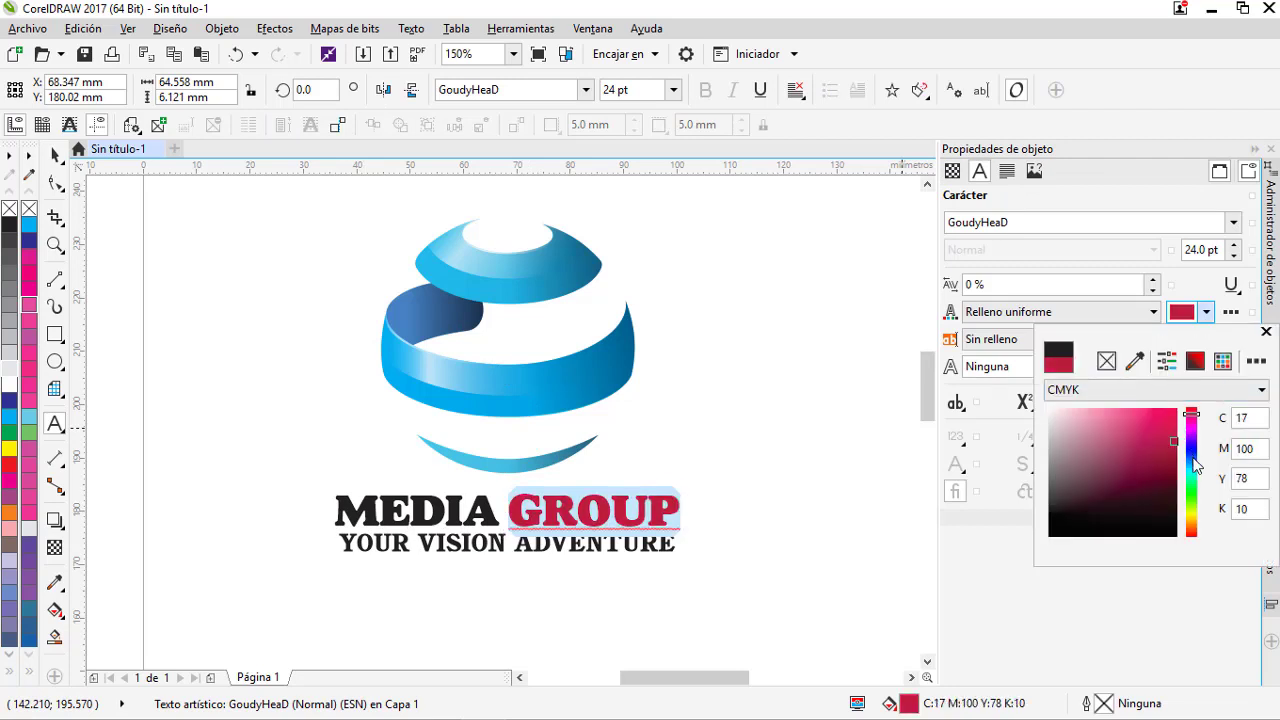
left_click(1191, 463)
Recolour the word MEDIA in the title dark grey, C65 M57 Y56 K35.
left_click_drag(502, 512, 271, 514)
left_click(1207, 316)
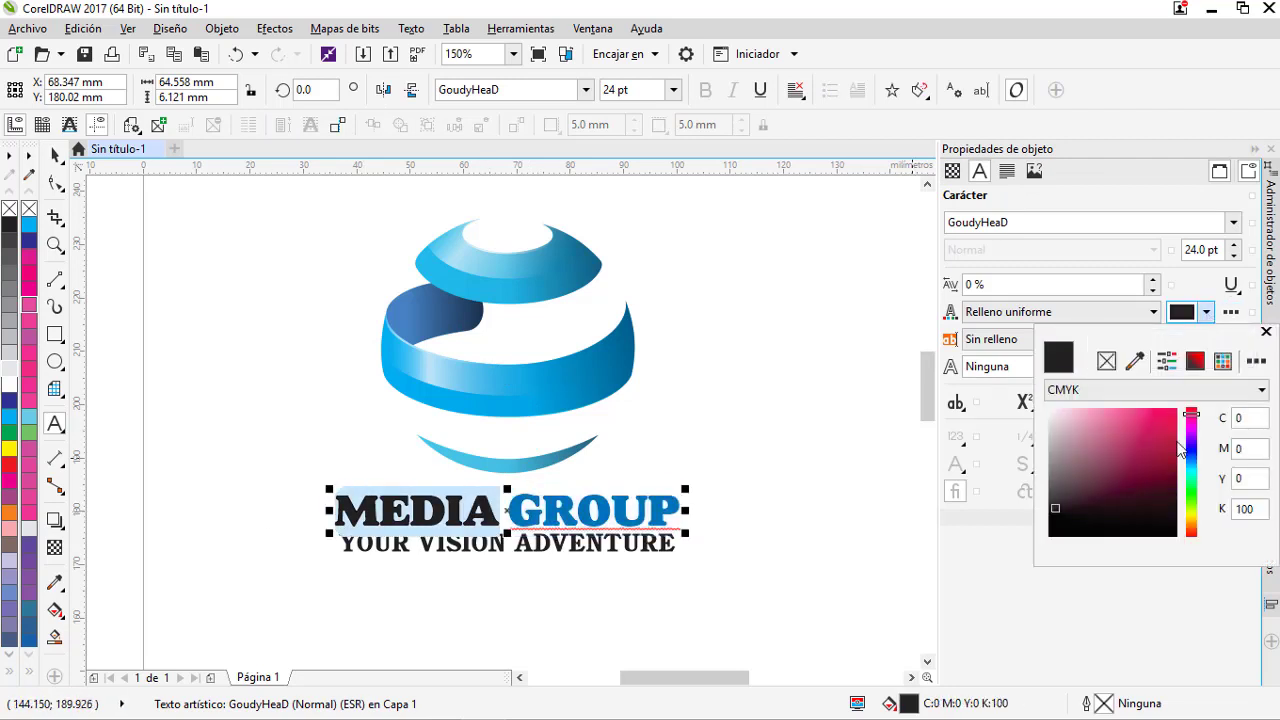
left_click(1191, 467)
left_click_drag(1055, 462, 1041, 491)
key("Escape")
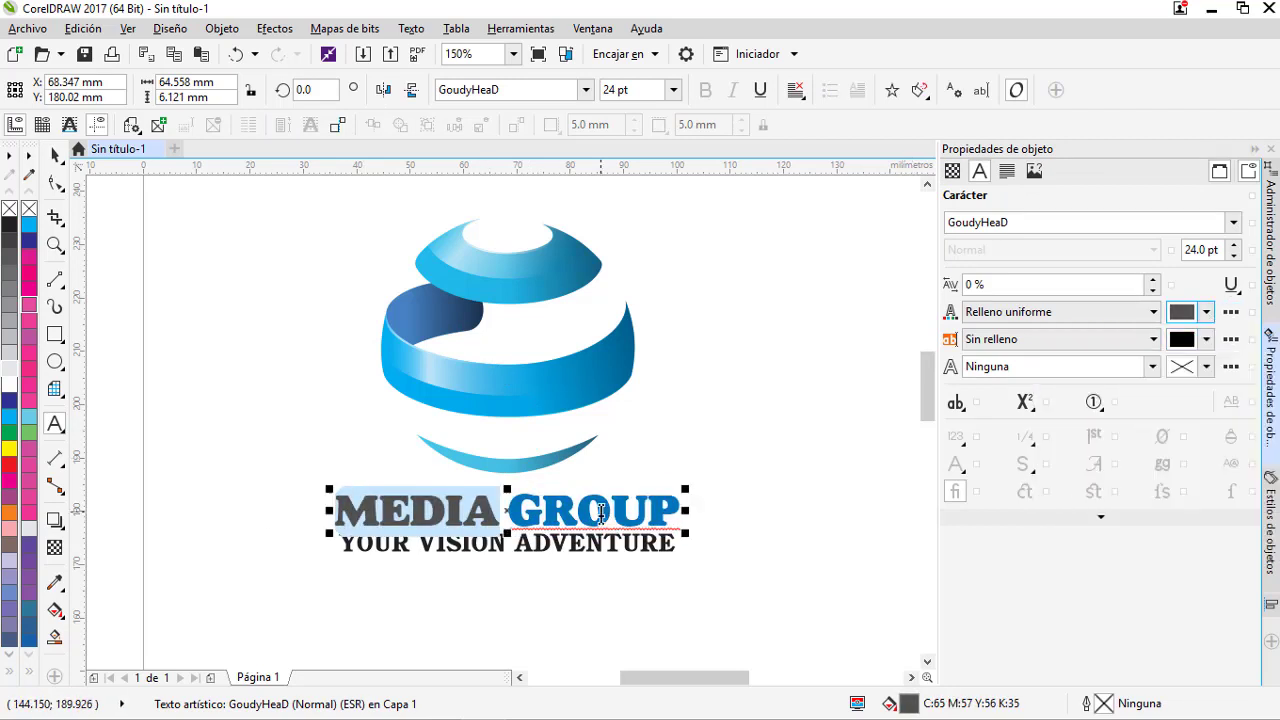
Draw a white, outline-free ellipse about 94 by 33 mm over the lower sphere and title, with 50% uniform transparency.
left_click(55, 155)
left_click(55, 361)
left_click_drag(226, 339, 738, 524)
left_click(982, 222)
left_click(952, 320)
left_click(1009, 223)
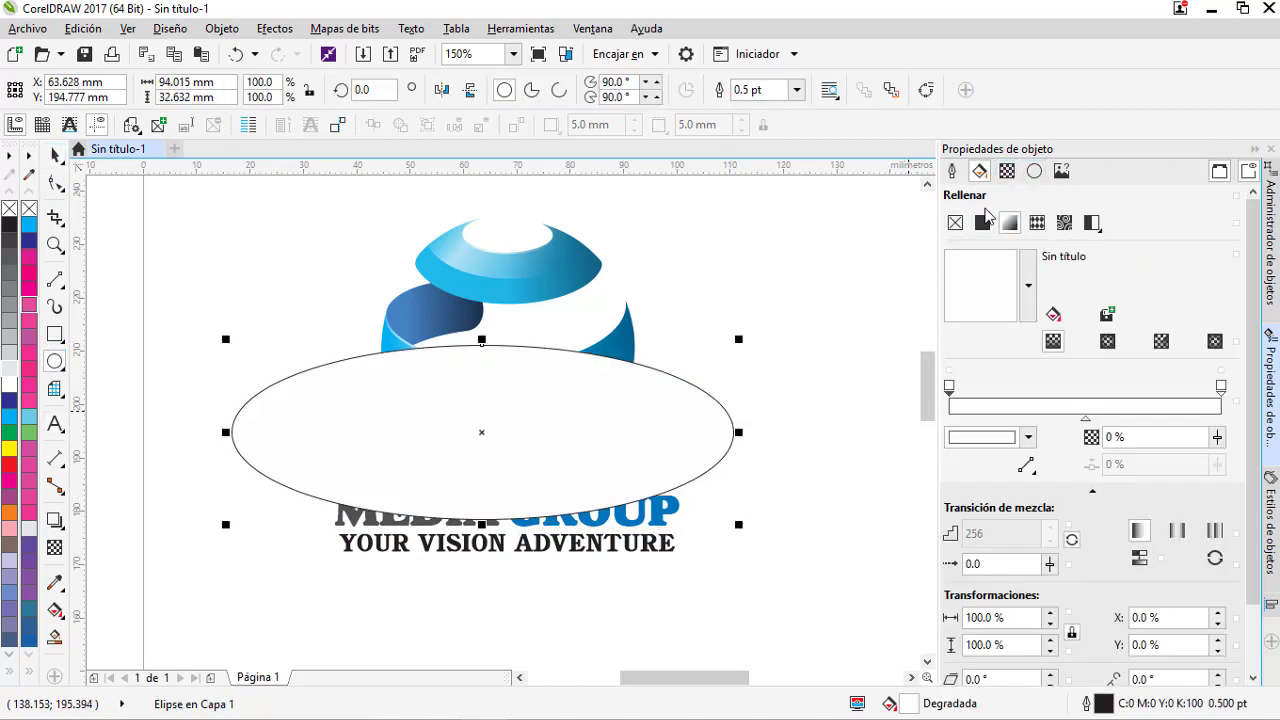
left_click(983, 222)
left_click(1007, 171)
left_click(982, 258)
Try to PowerClip the transparent ellipse inside the MEDIA GROUP title text.
right_click(380, 437)
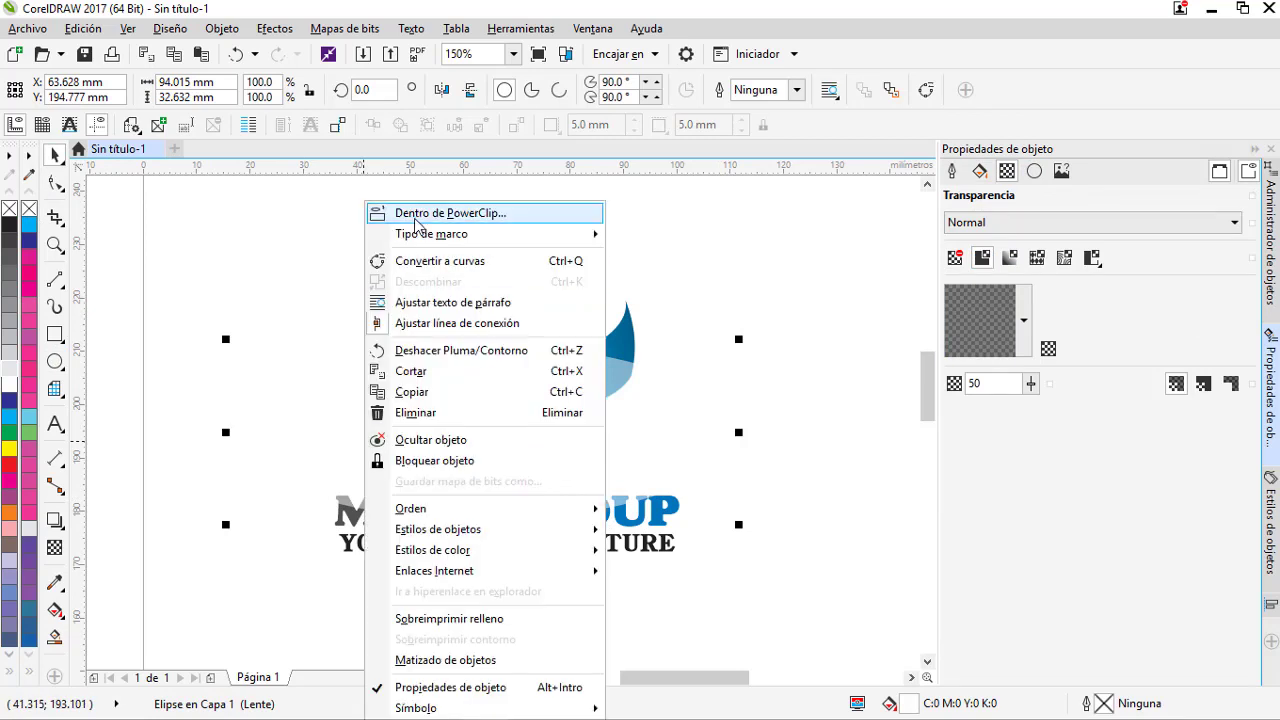
left_click(430, 209)
left_click(350, 520)
left_click(632, 427)
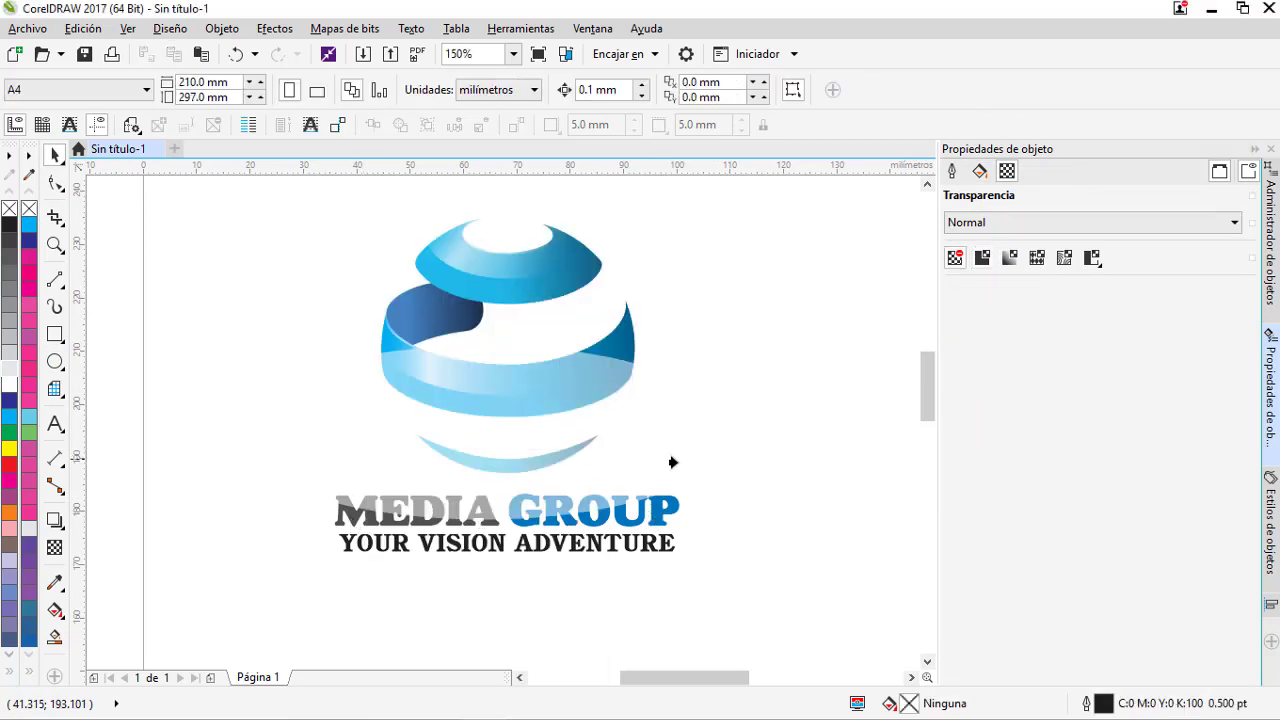
Place a copy of the title below the logo and convert the logo's own title to curves.
left_click(657, 516)
right_click(662, 516)
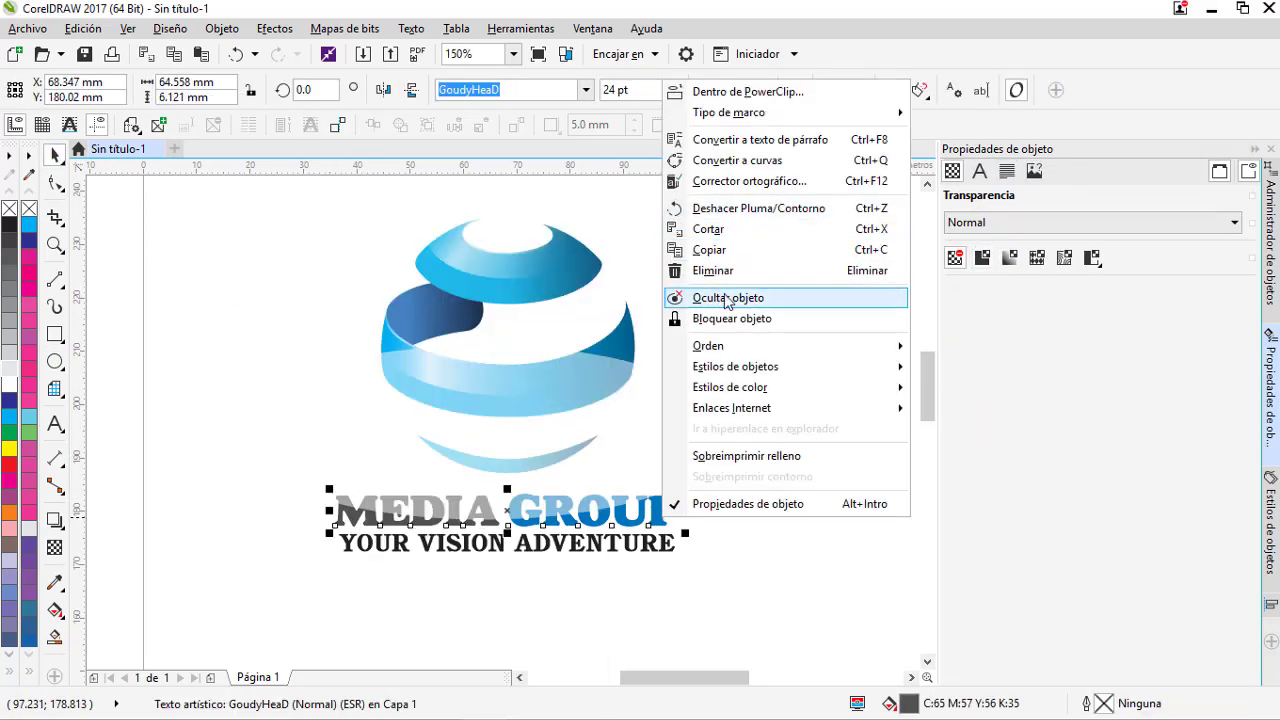
left_click(584, 473)
left_click_drag(568, 526, 564, 674)
key("ctrl+z")
right_click(598, 525)
left_click(660, 167)
Try to PowerClip the transparent ellipse inside the title converted to curves.
left_click(581, 472)
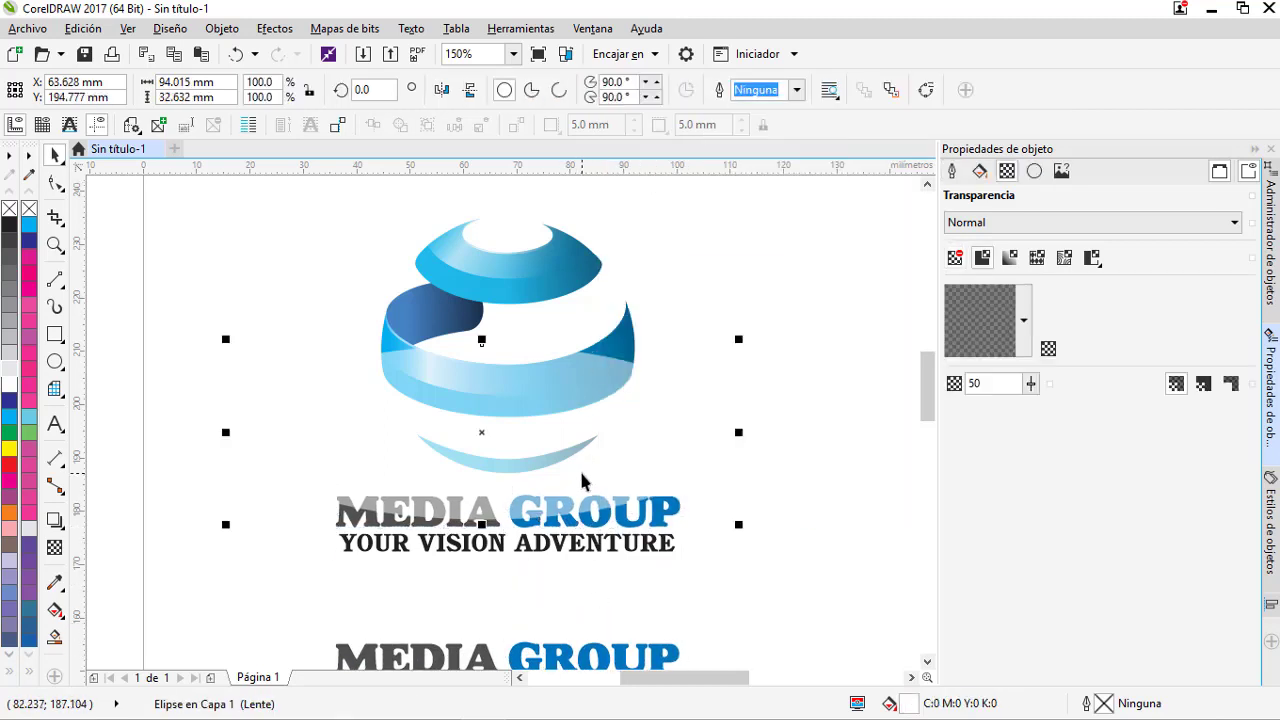
right_click(581, 472)
left_click(650, 217)
left_click(660, 511)
left_click(622, 426)
left_click(655, 520)
left_click(639, 428)
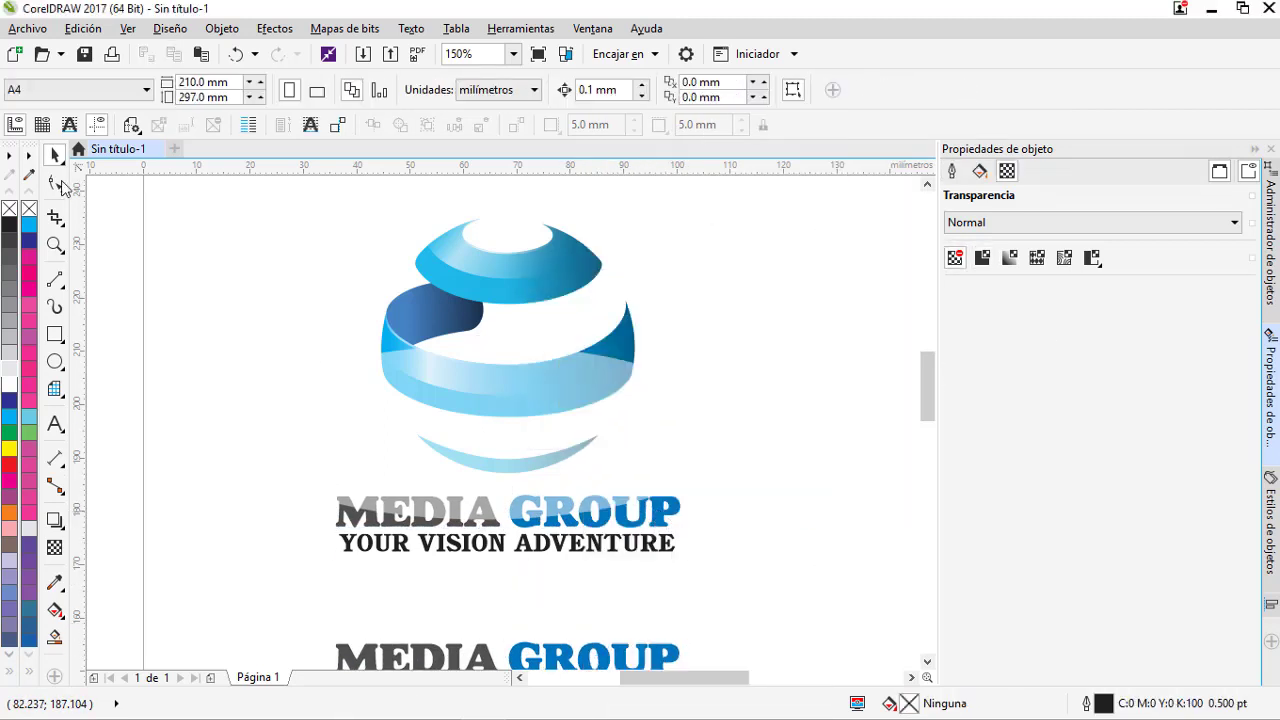
left_click(614, 553)
left_click(706, 430)
left_click(659, 518)
left_click(684, 550)
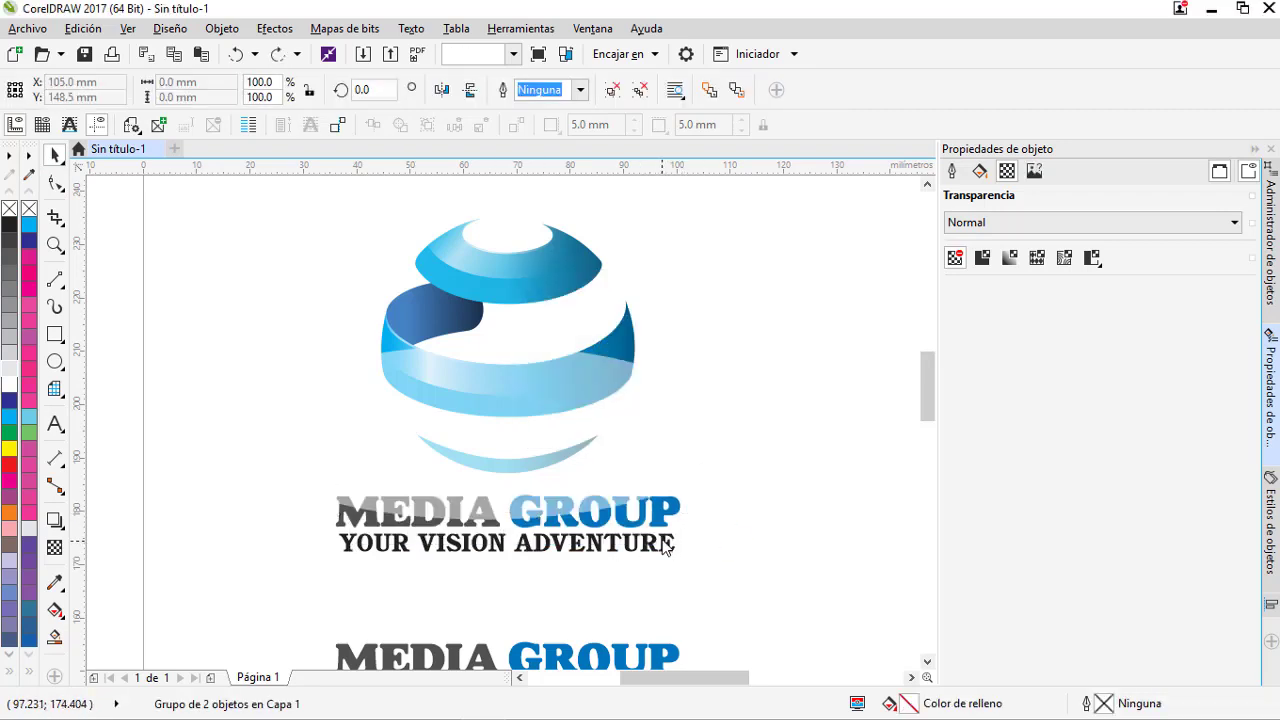
Convert the grouped title to curves once more and ungroup its two words.
left_click(658, 517)
right_click(656, 516)
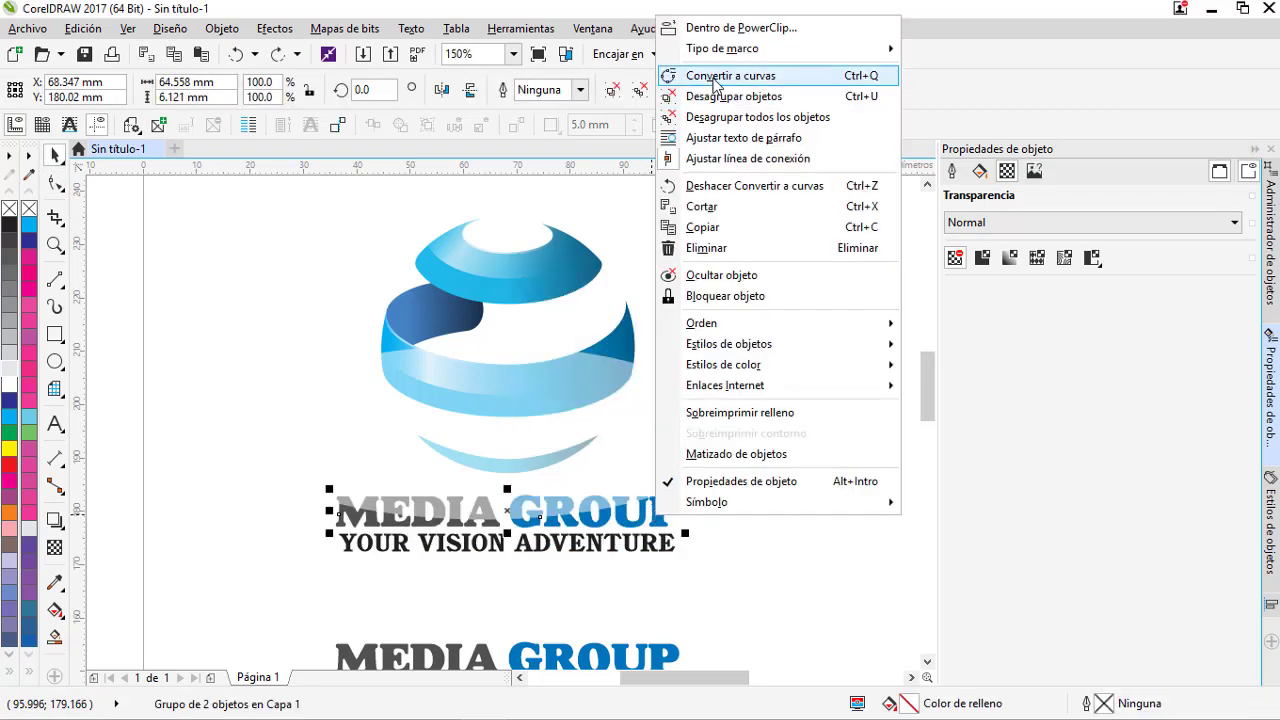
left_click(714, 76)
left_click(666, 512)
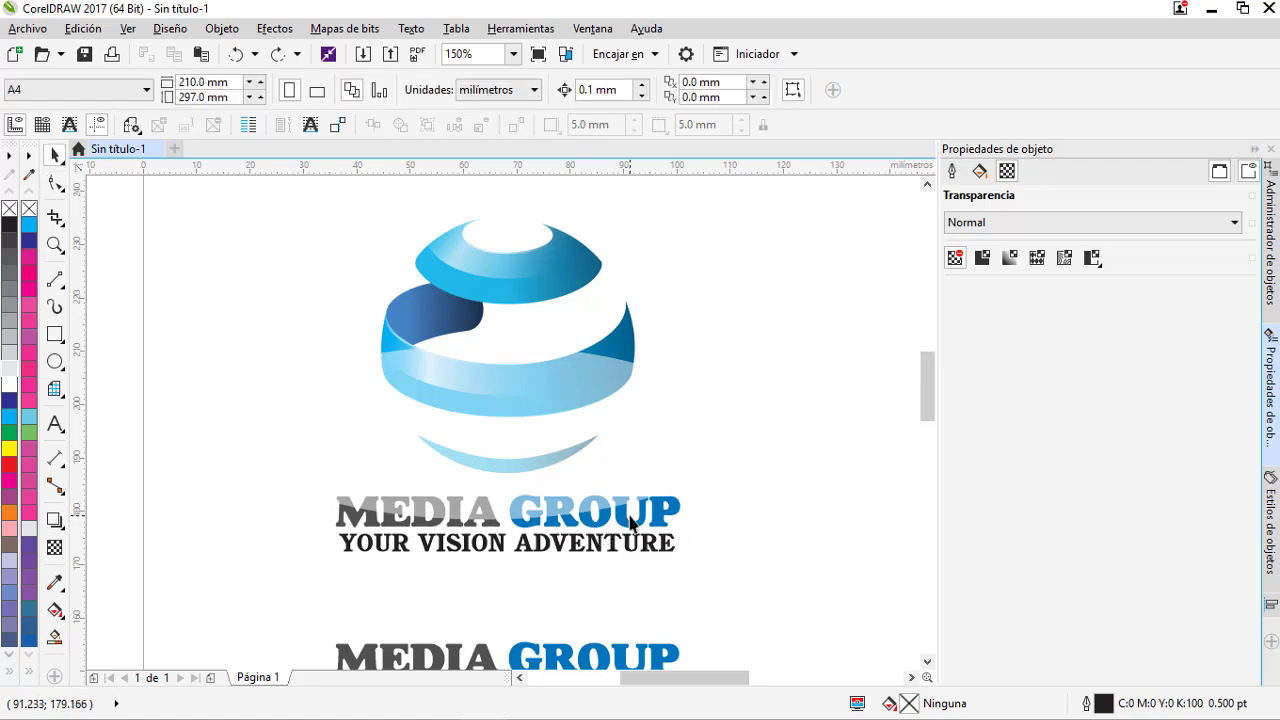
right_click(630, 521)
left_click(676, 116)
key("F10")
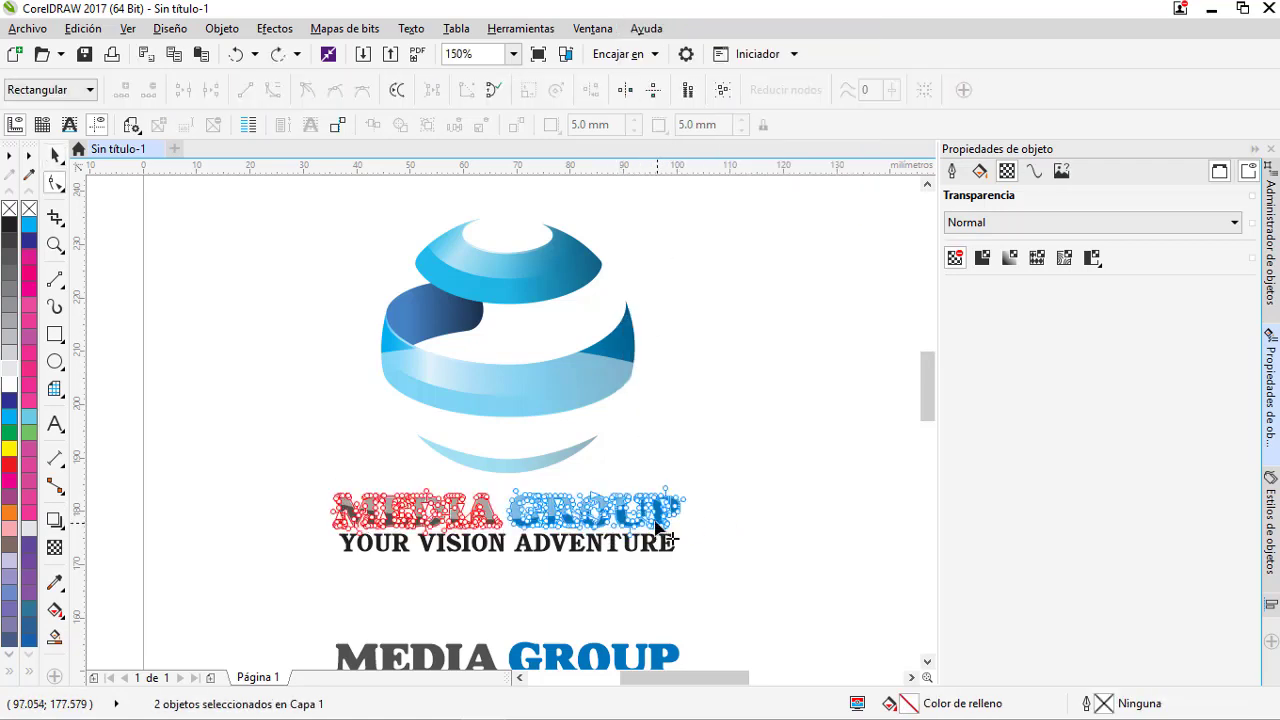
key("space")
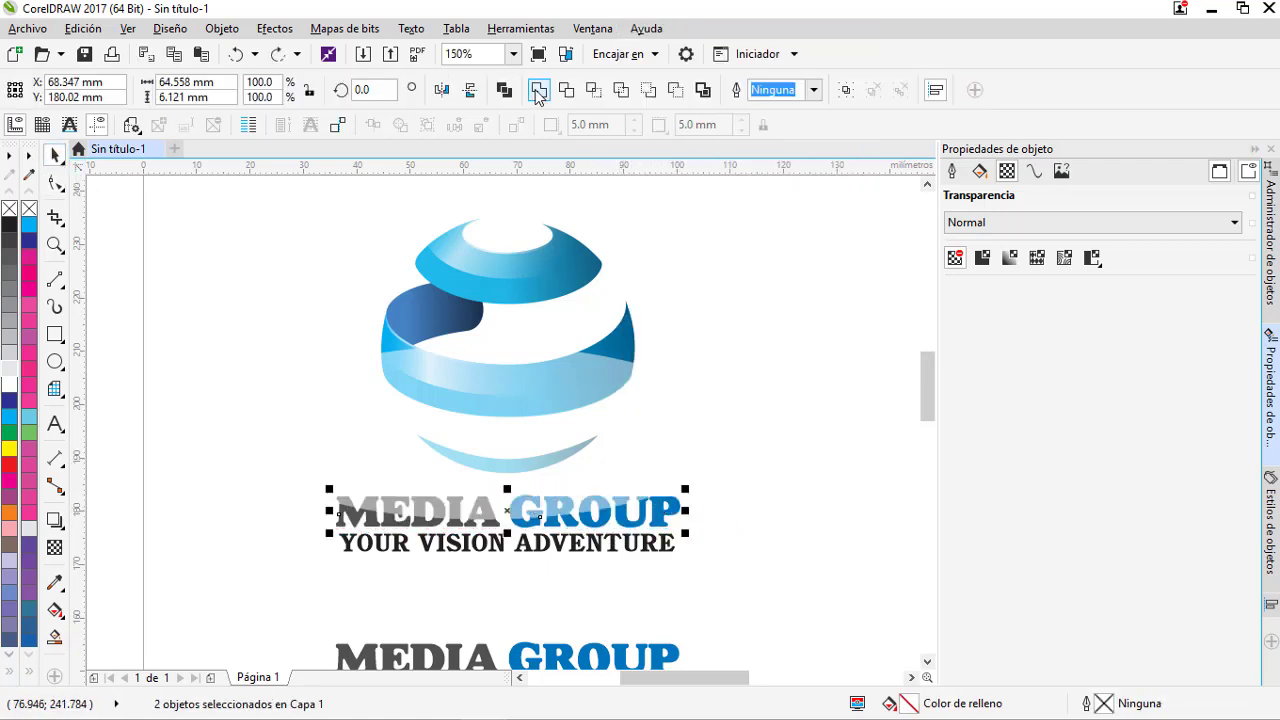
Try welding the two title words together, undo the weld and group them.
left_click(538, 91)
key("ctrl+z")
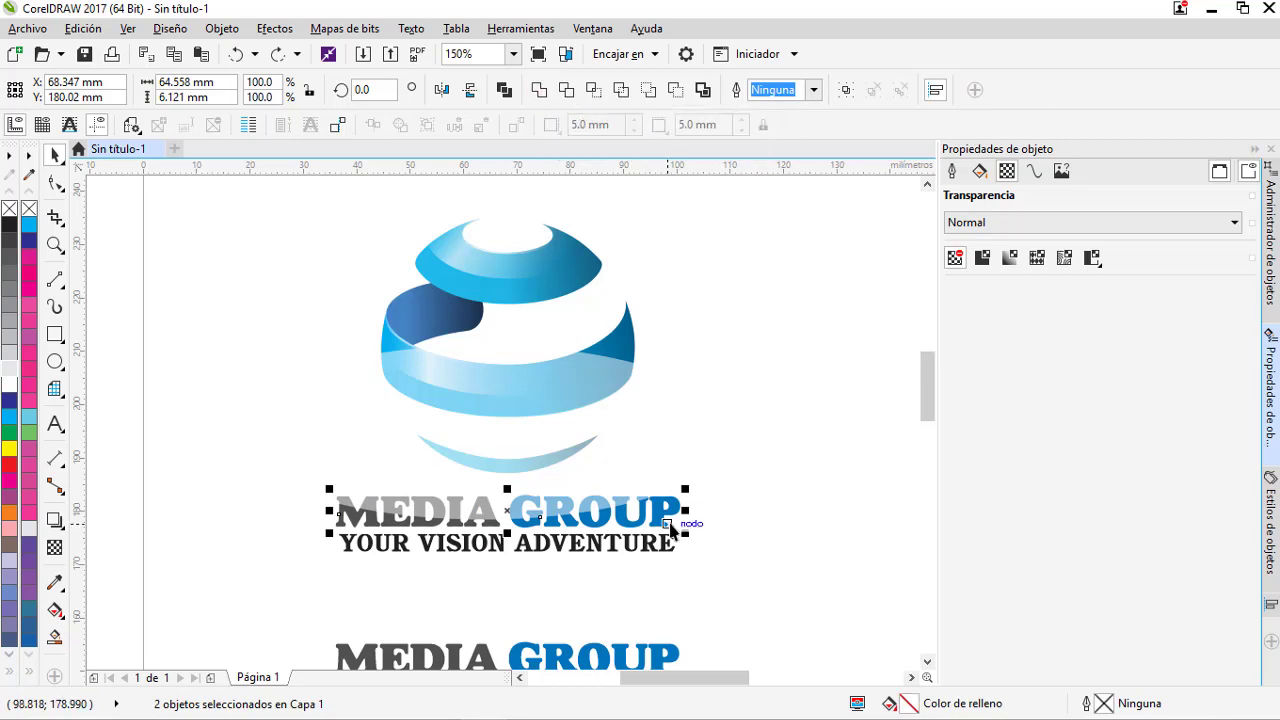
key("ctrl+g")
Try to PowerClip the transparent ellipse inside the regrouped title.
right_click(624, 467)
left_click(680, 236)
left_click(657, 511)
left_click(629, 426)
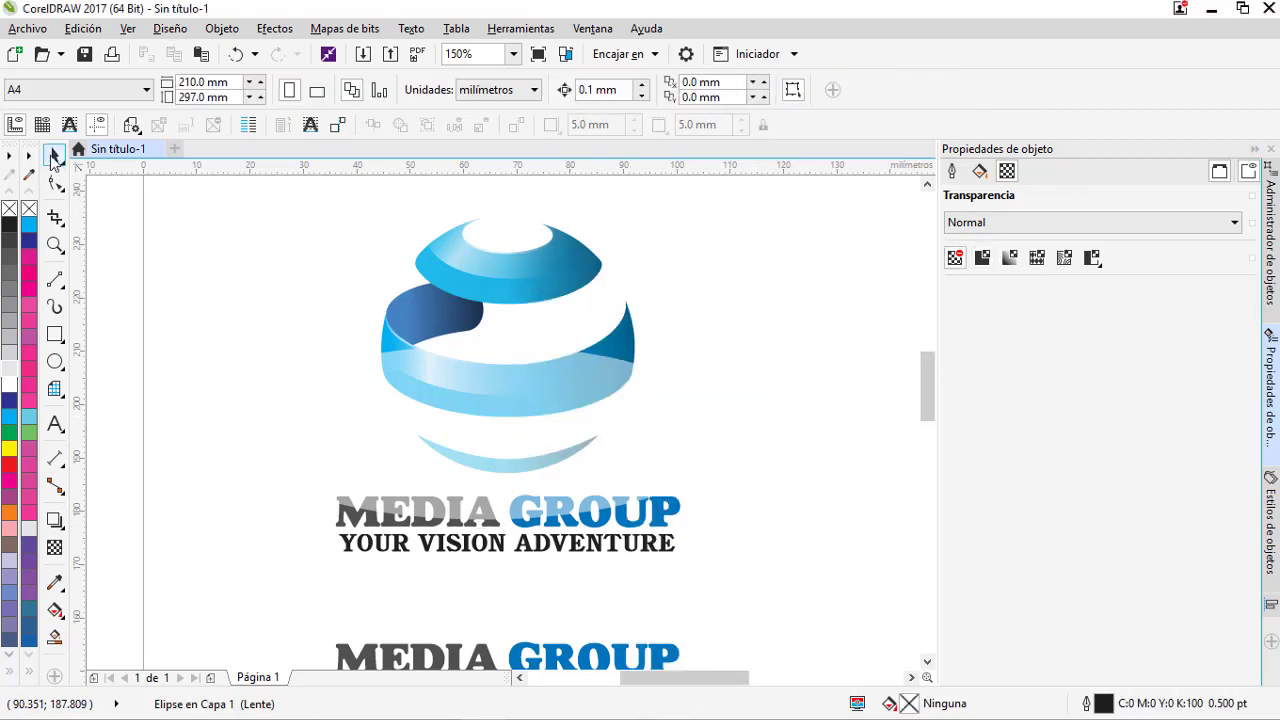
Move the transparent ellipse off to the right of the sphere and try to PowerClip it inside the grouped title.
left_click_drag(525, 413, 902, 368)
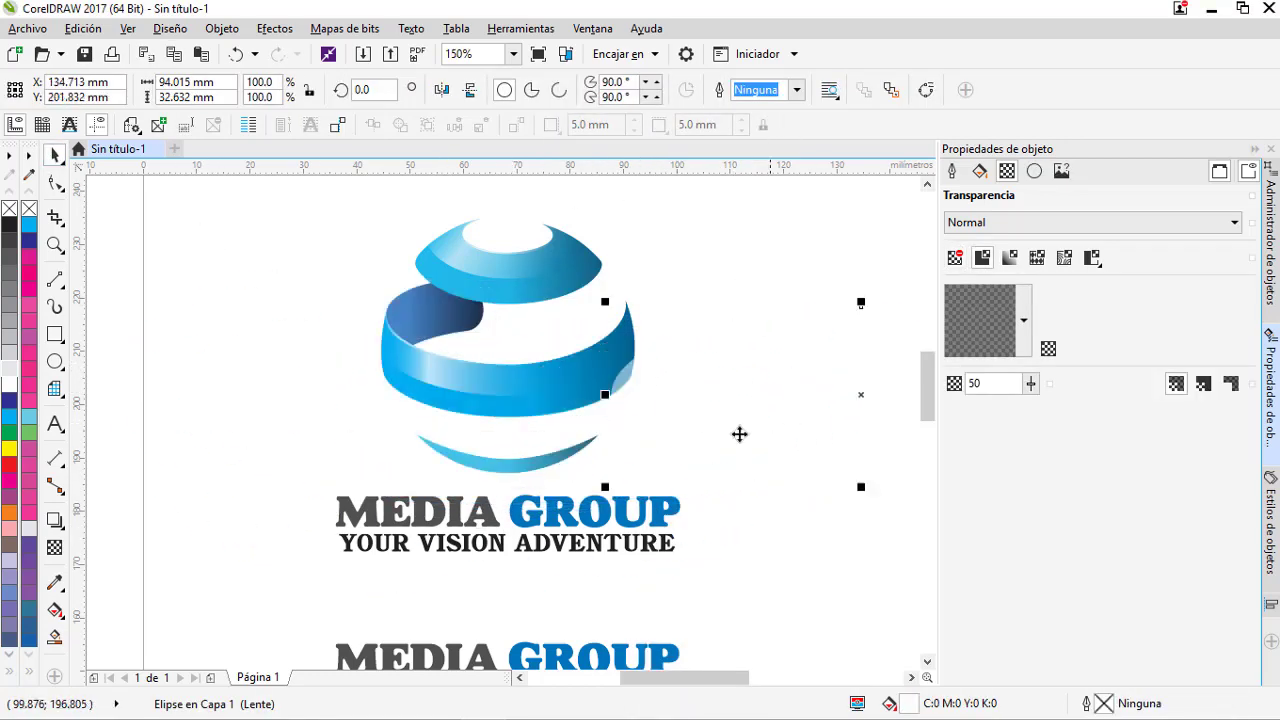
left_click_drag(735, 432, 649, 493)
key("Escape")
right_click(699, 451)
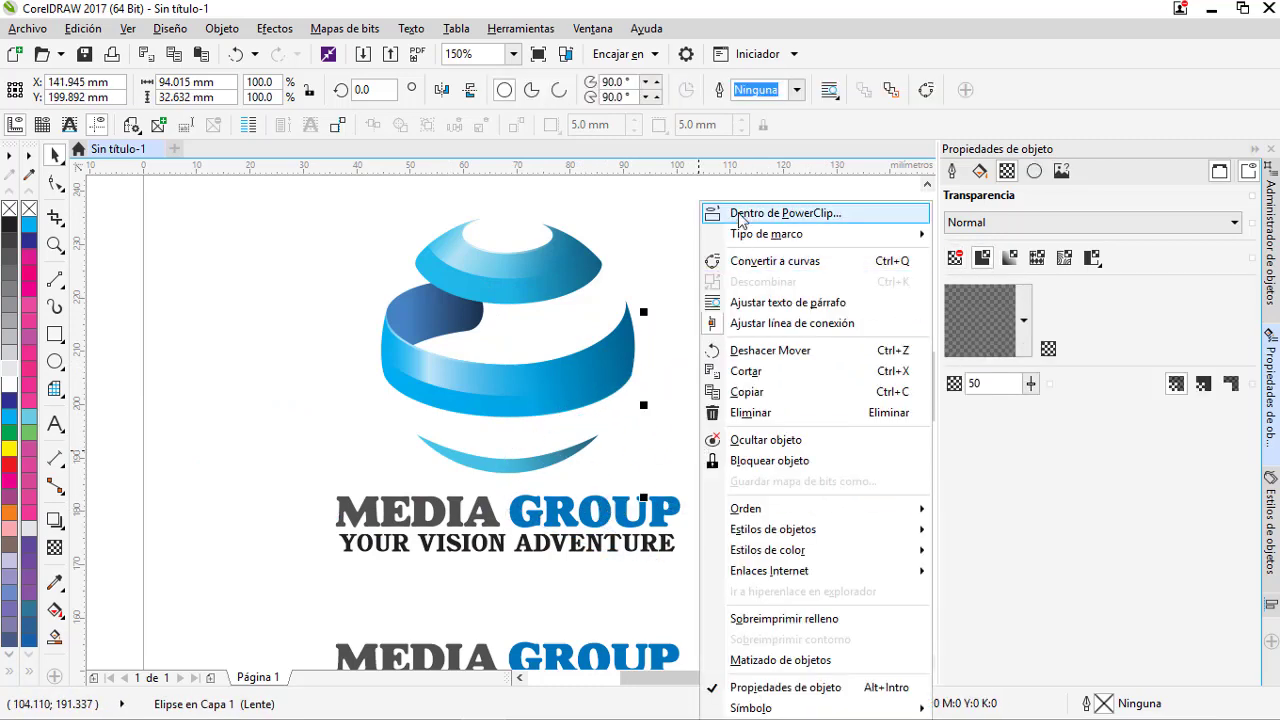
left_click(738, 218)
left_click(563, 511)
left_click(707, 426)
Apply curve conversion to the title group and separate it into the words MEDIA and GROUP.
right_click(572, 508)
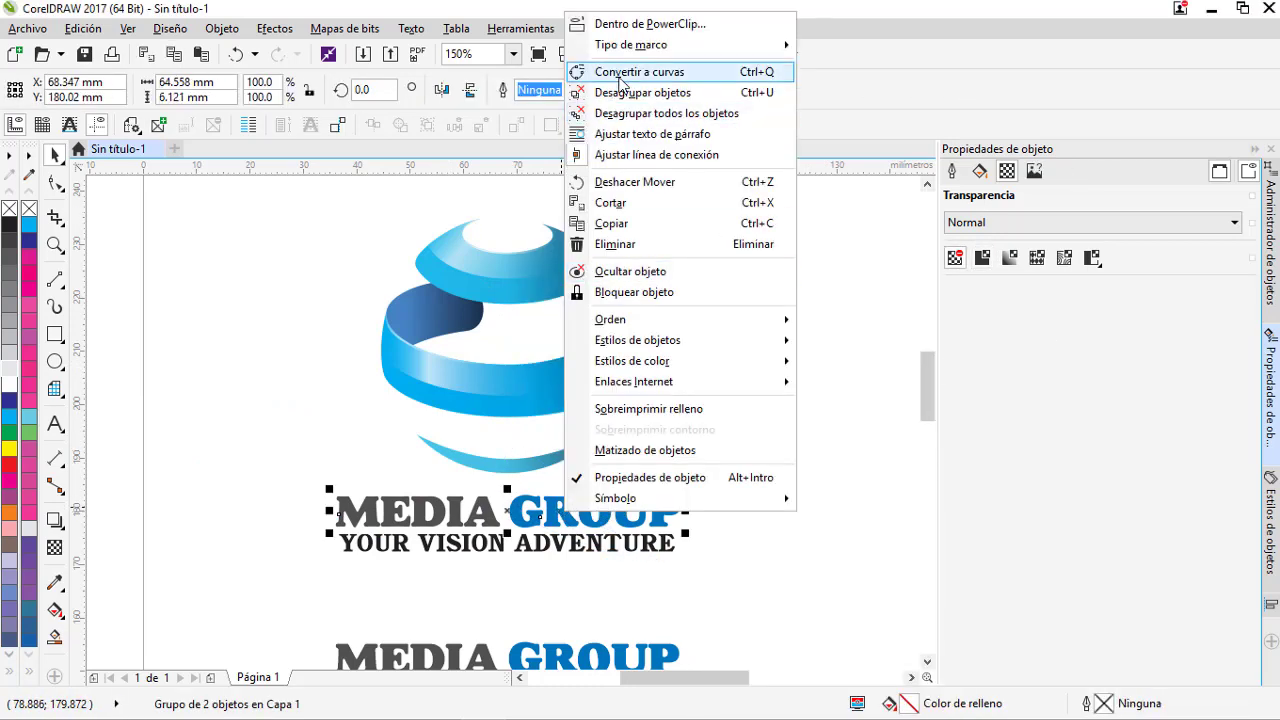
left_click(650, 71)
right_click(480, 504)
left_click(550, 83)
PowerClip the transparent ellipse inside the word MEDIA and reposition it within the clip.
right_click(727, 204)
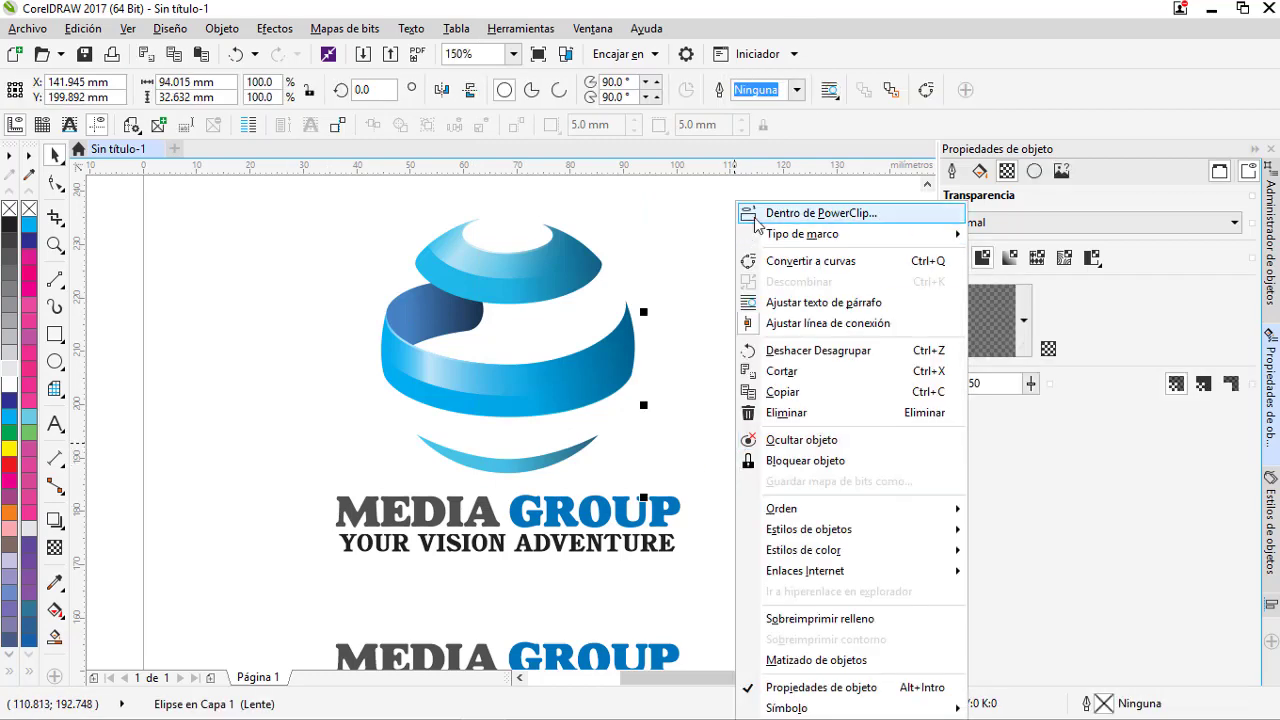
left_click(760, 207)
left_click(440, 516)
left_click(366, 556)
left_click_drag(490, 525, 540, 441)
left_click(431, 556)
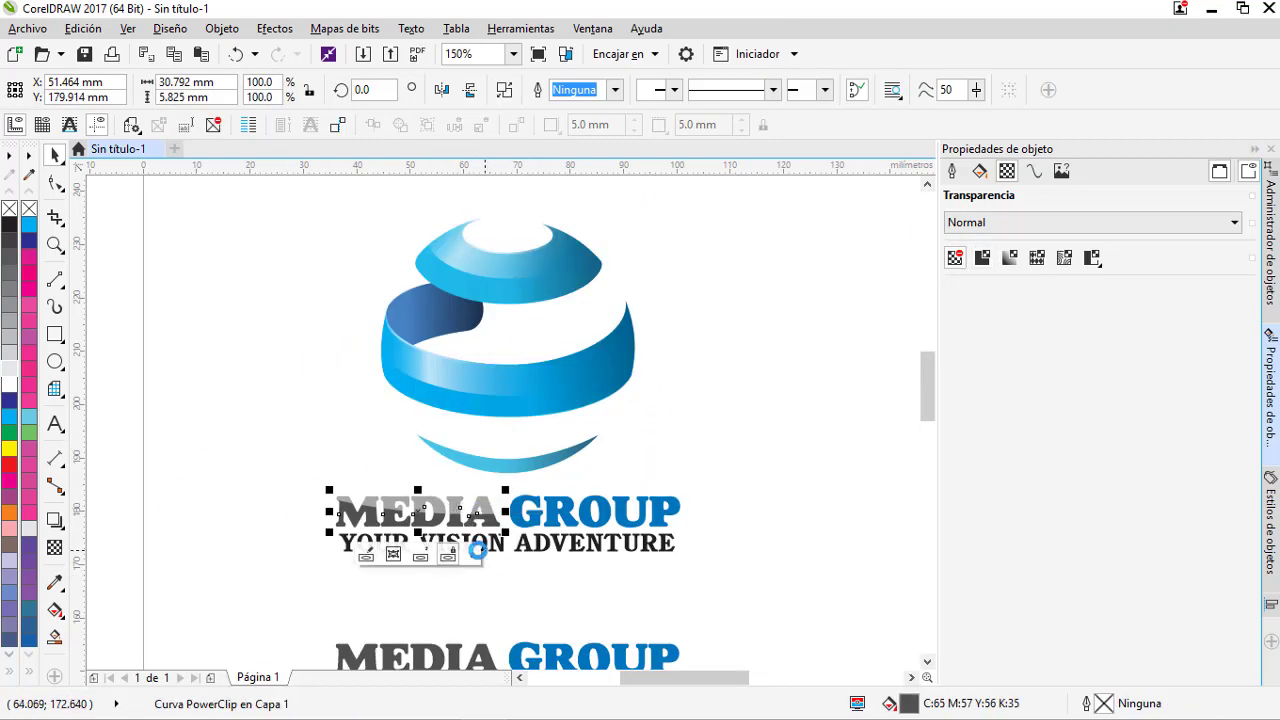
Undo the ellipse clipping in the word MEDIA and the changes around it.
left_click(546, 518)
left_click(420, 514)
left_click_drag(420, 514, 470, 508)
key("ctrl+z")
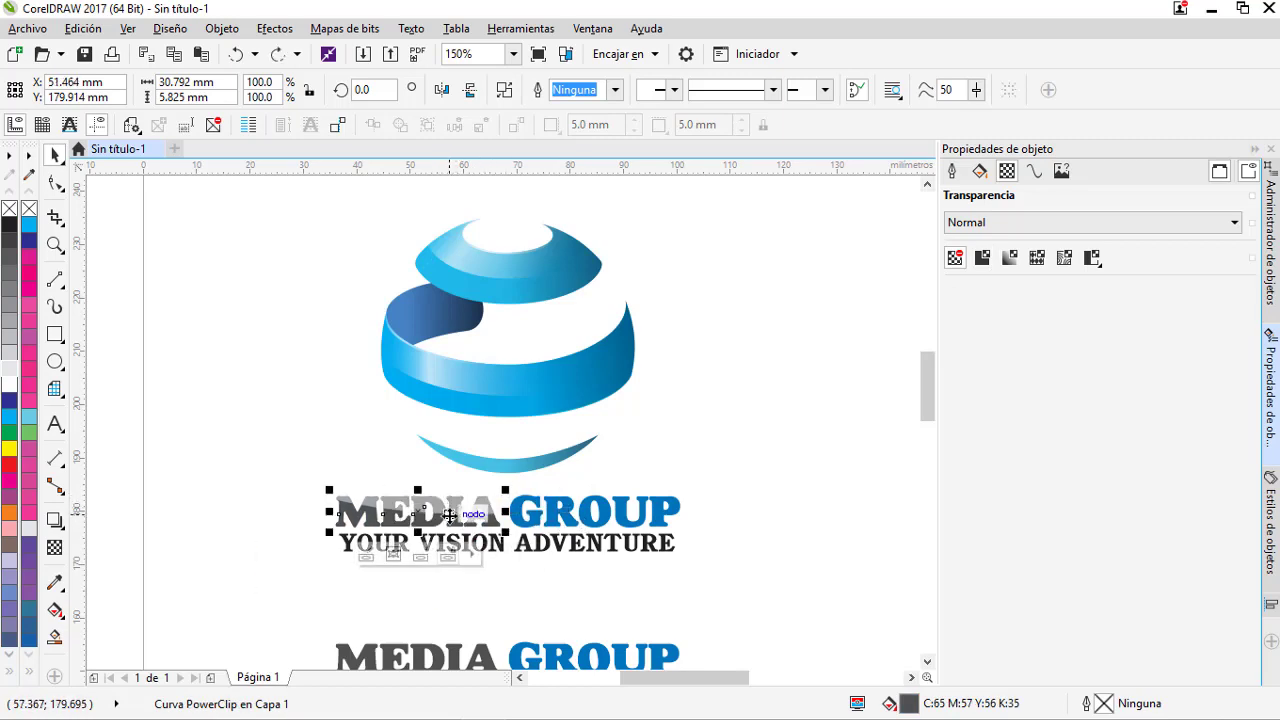
key("ctrl+z")
key("ctrl+z")
key("ctrl+z")
PowerClip the transparent ellipse inside the whole MEDIA GROUP title as a light highlight.
right_click(544, 498)
left_click(606, 445)
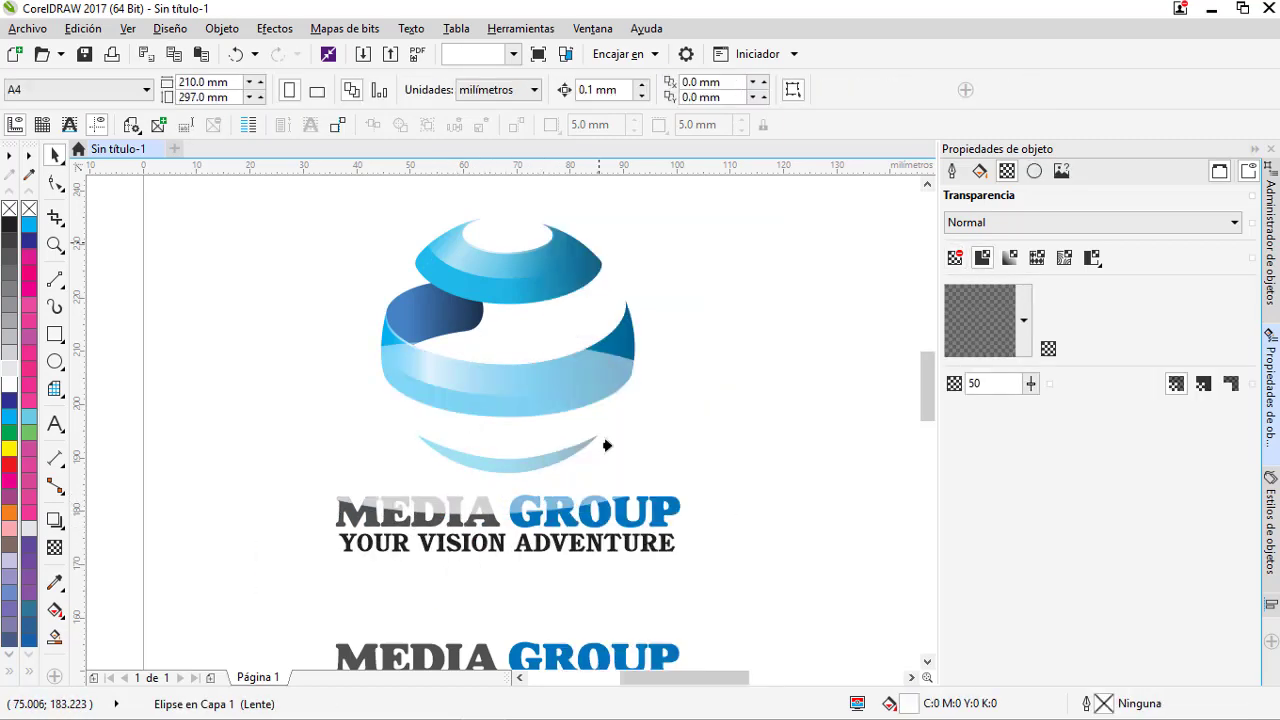
key("ctrl+z")
key("Escape")
Move the spare MEDIA GROUP copy away to the right of the logo.
scroll(535, 447, "down", 1)
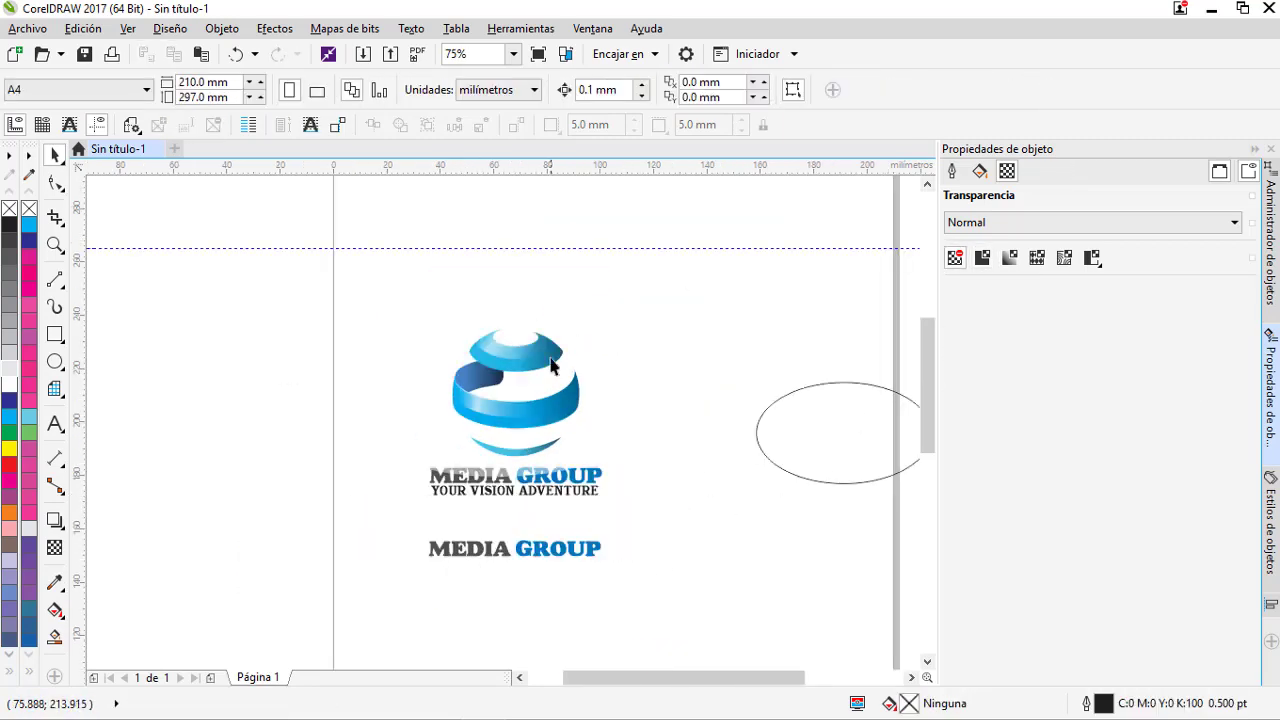
left_click_drag(567, 549, 866, 519)
scroll(607, 410, "up", 1)
Rotate the grouped sphere bands counterclockwise to an angle of 25 degrees.
left_click(438, 320)
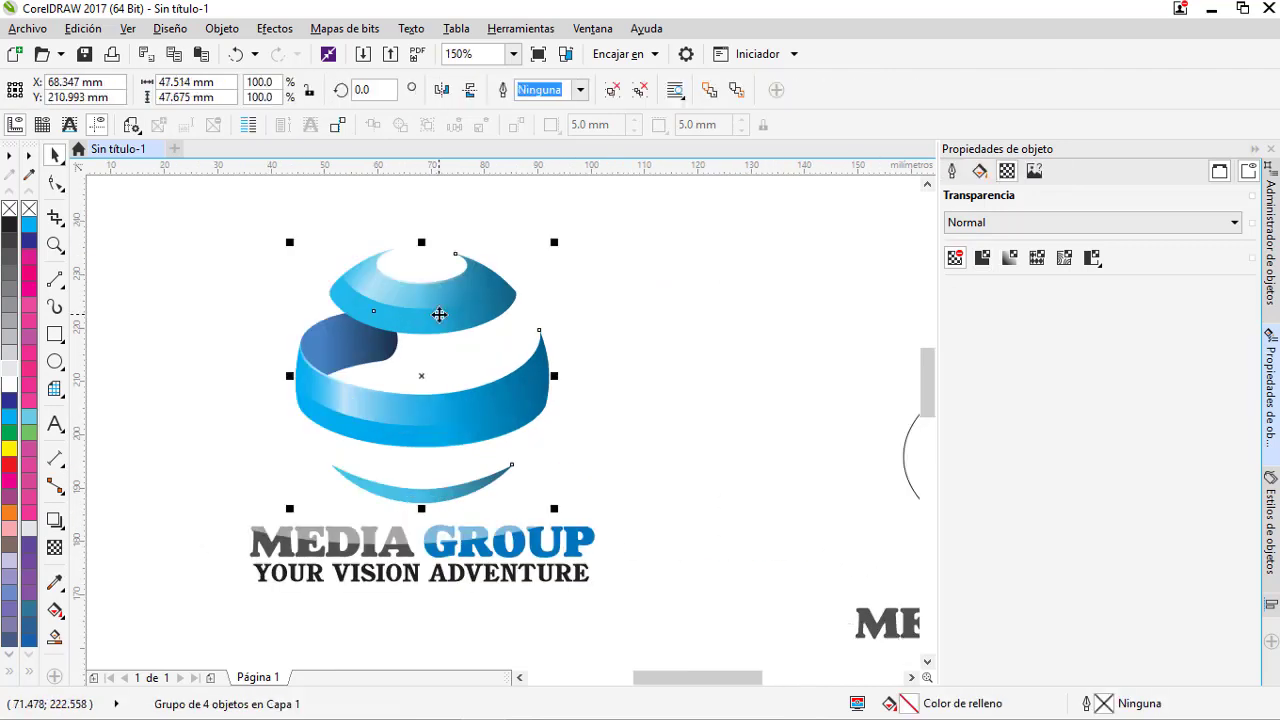
mouse_move(556, 240)
left_mouse_down()
mouse_move(497, 202)
mouse_move(552, 236)
left_mouse_up()
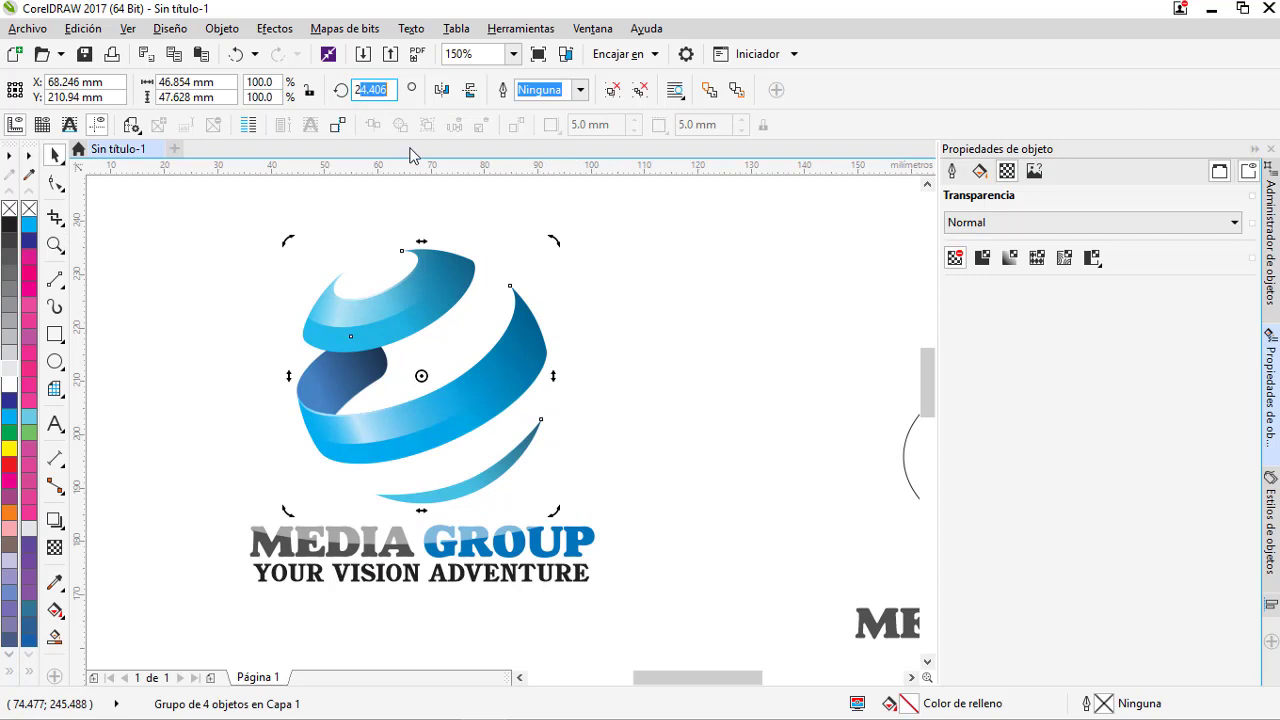
type("245")
key("Return")
key("ctrl+z")
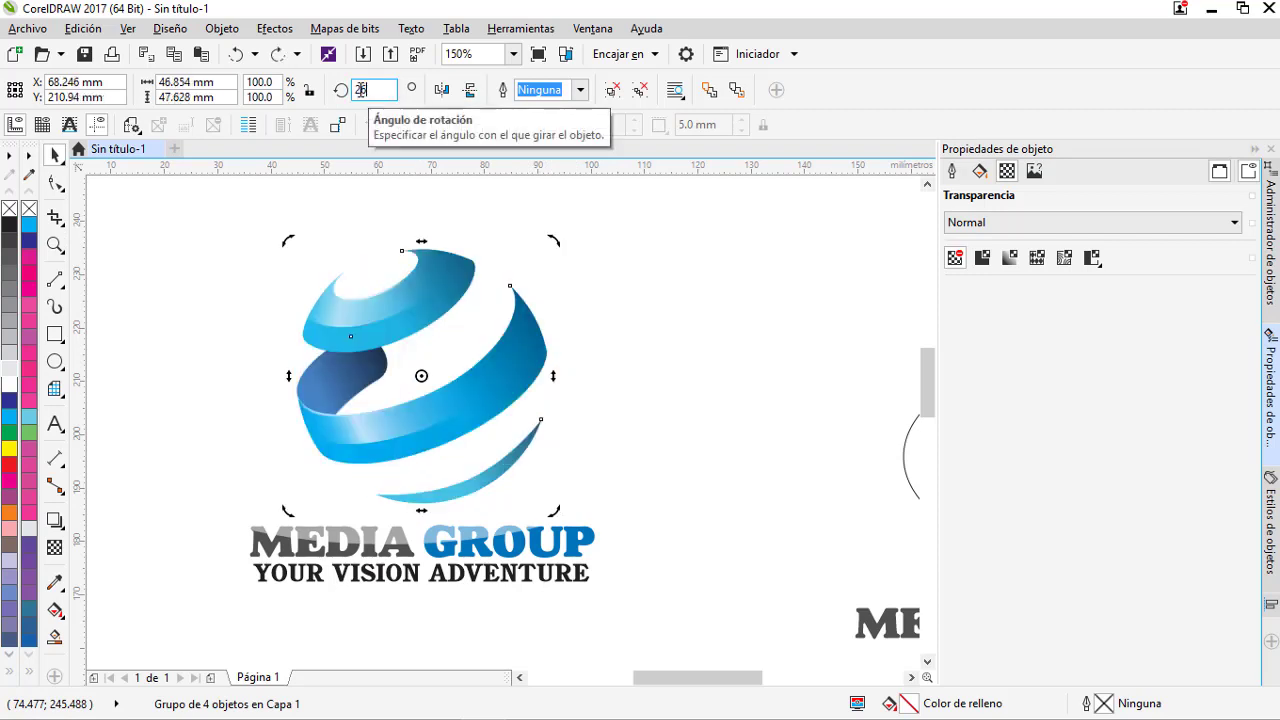
left_click(591, 370)
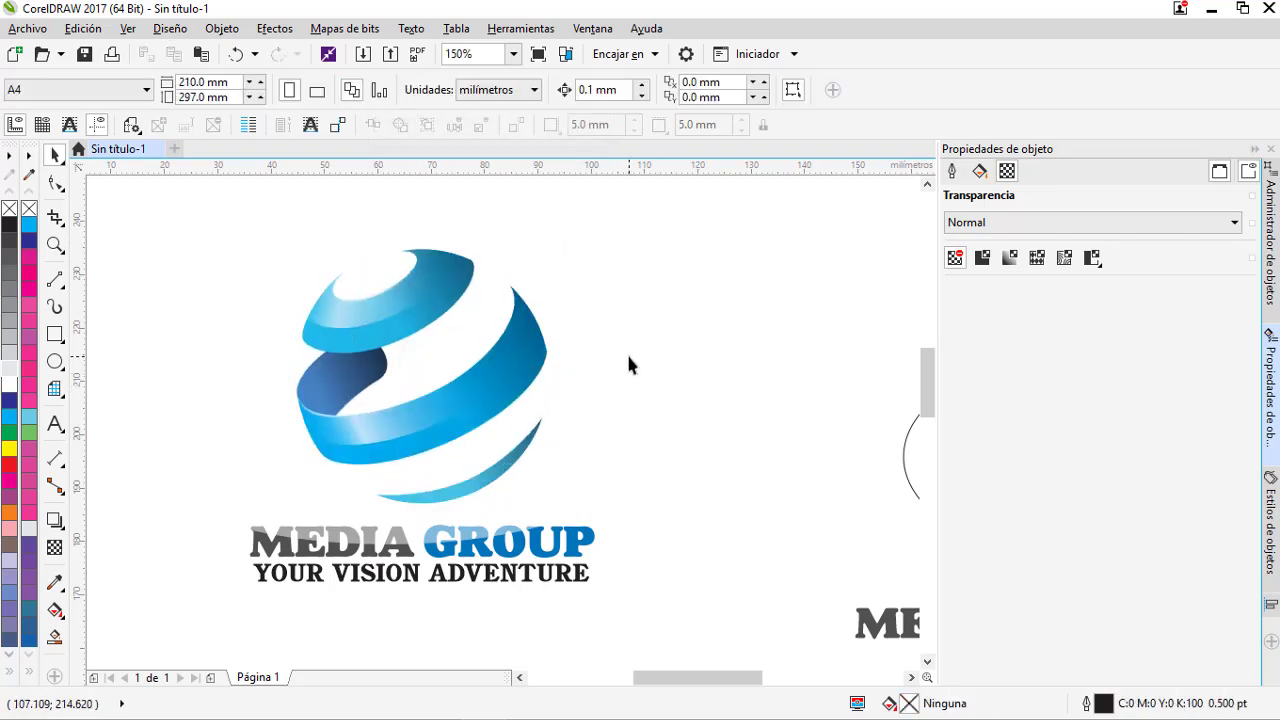
Ungroup the rotated sphere and select the dark inner band for node editing.
right_click(370, 374)
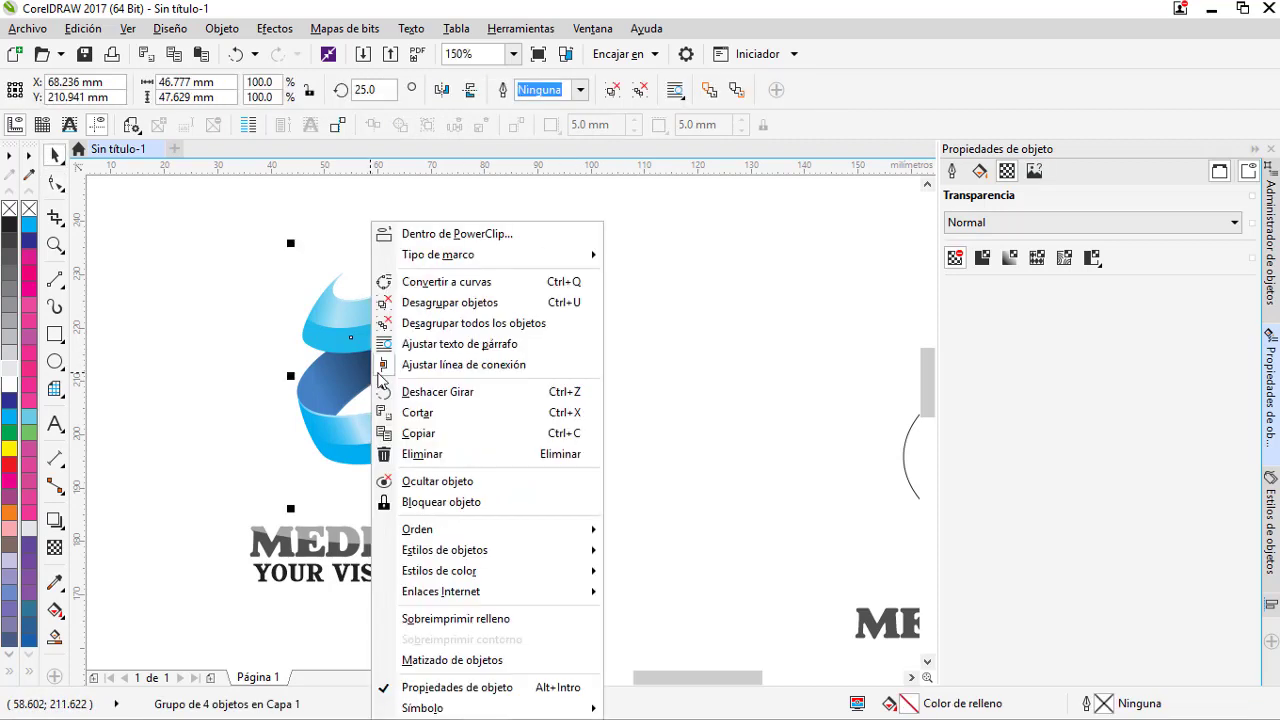
left_click(410, 303)
left_click(391, 360)
left_click(377, 367)
left_click(381, 379)
Reshape the dark inner band by extending its free end to the right and adjusting its curves into a rounded end.
scroll(381, 379, "up", 2)
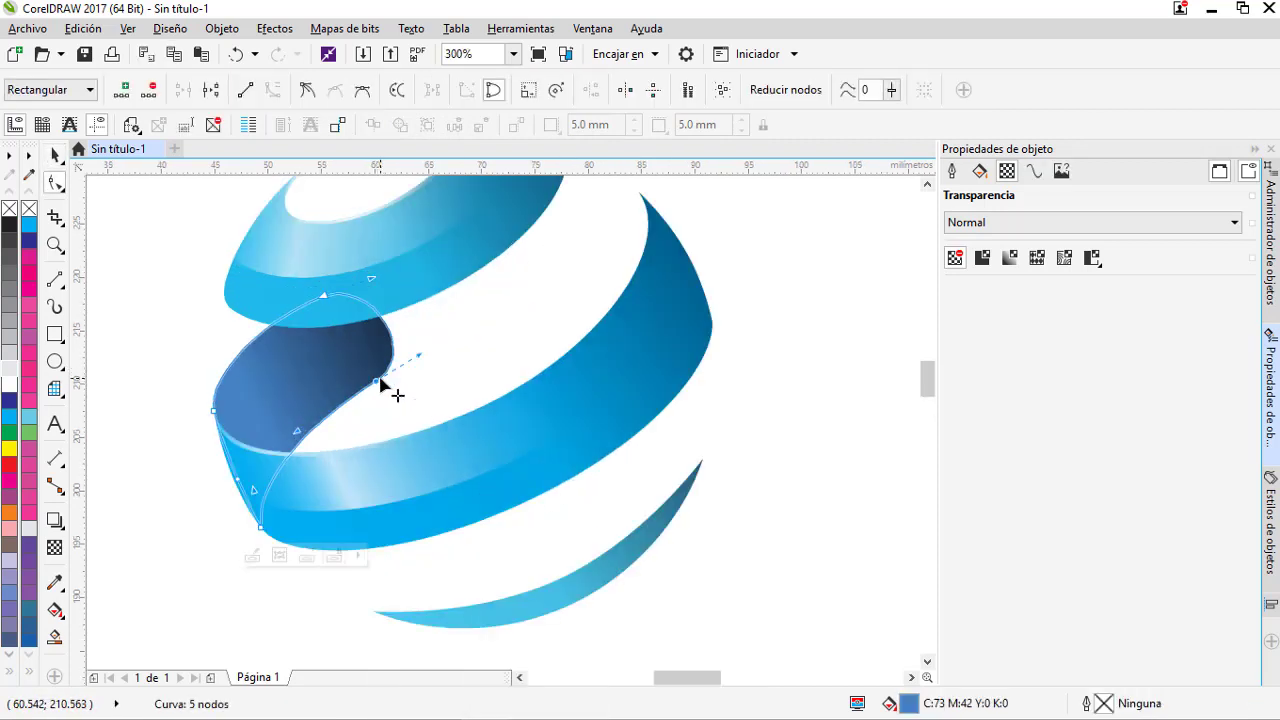
left_click_drag(477, 345, 470, 338)
left_click_drag(389, 388, 314, 371)
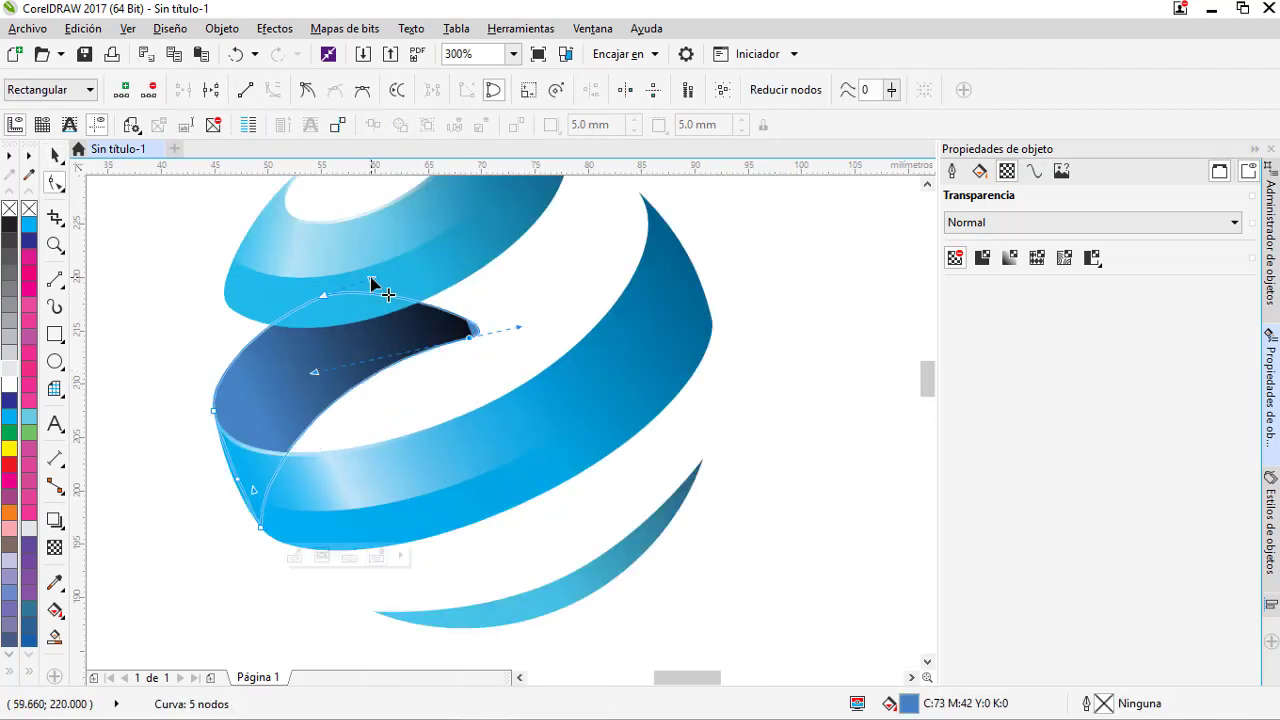
left_click_drag(372, 279, 492, 226)
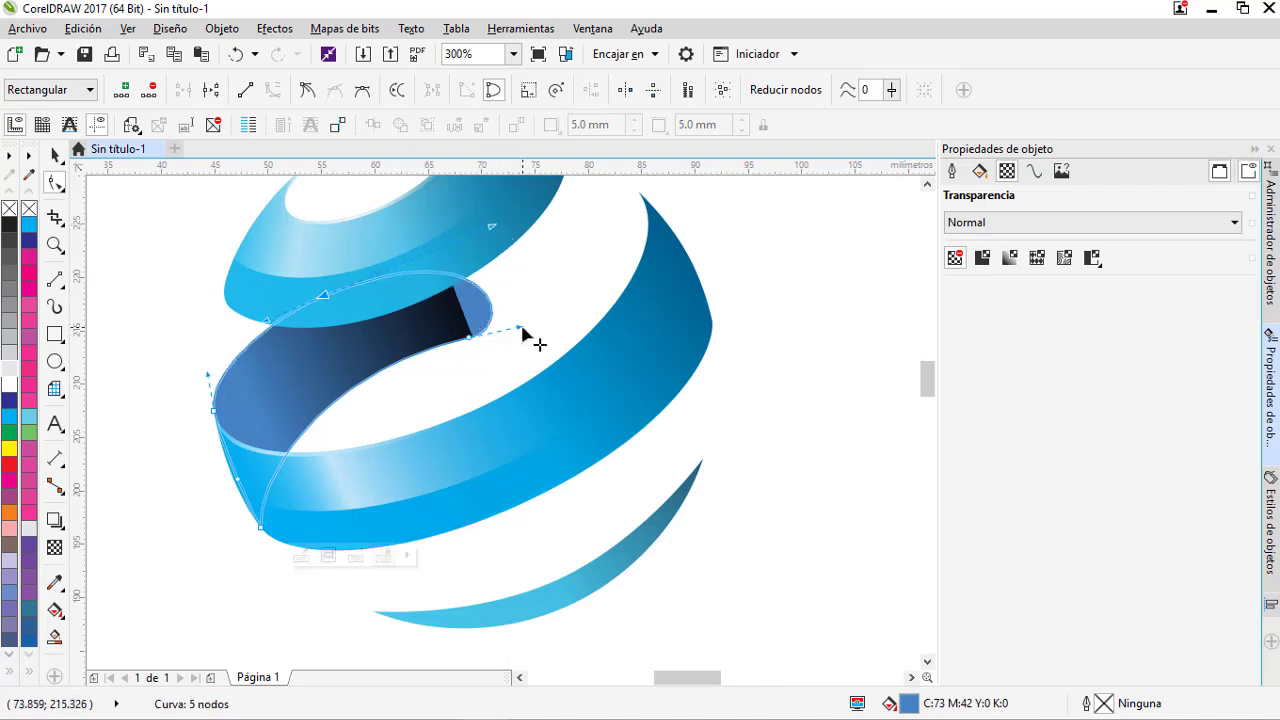
left_click_drag(521, 327, 463, 349)
Edit the inner band's PowerClip contents so the dark gradient covers the extended end.
key("space")
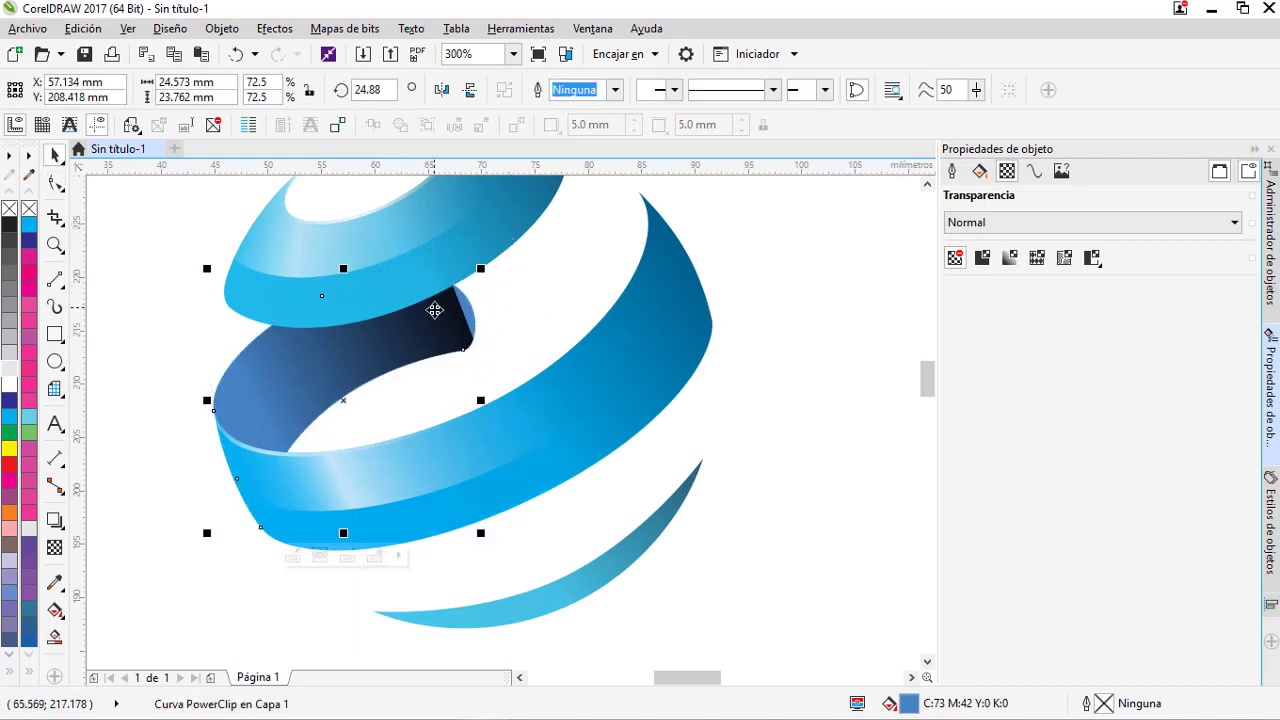
left_click(434, 310, "ctrl")
left_click(344, 557)
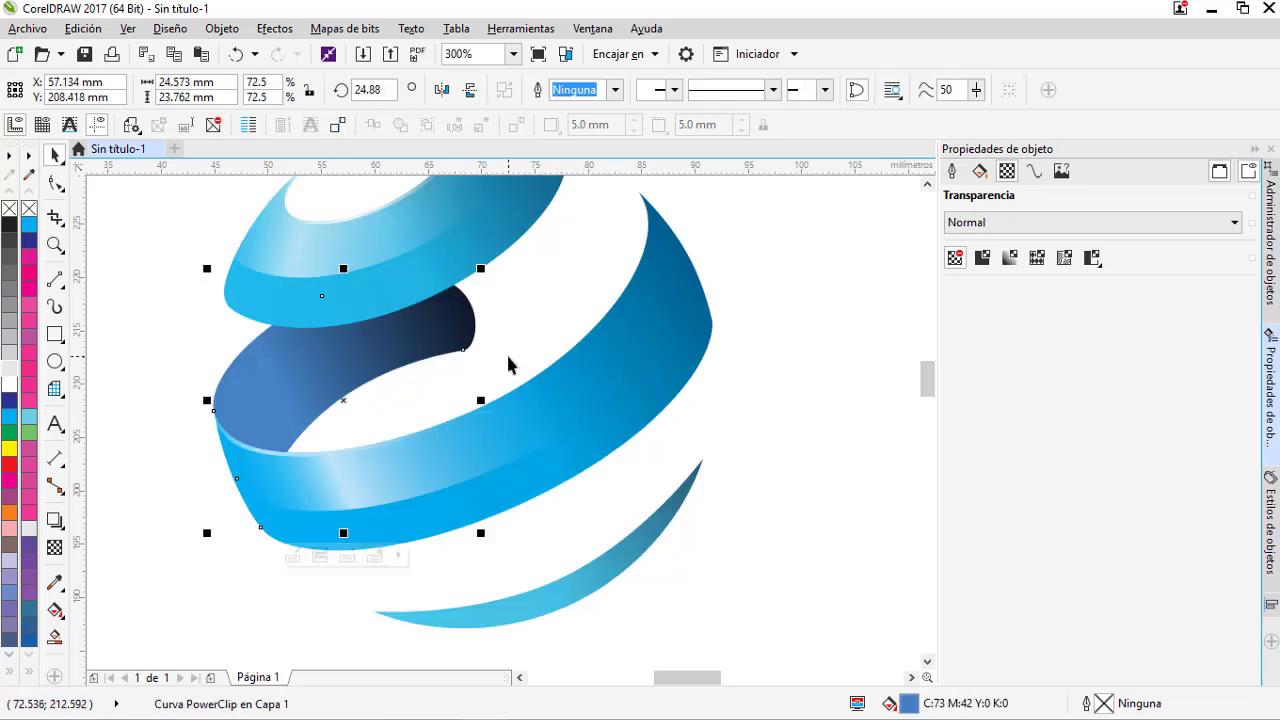
key("Escape")
scroll(448, 428, "down", 5)
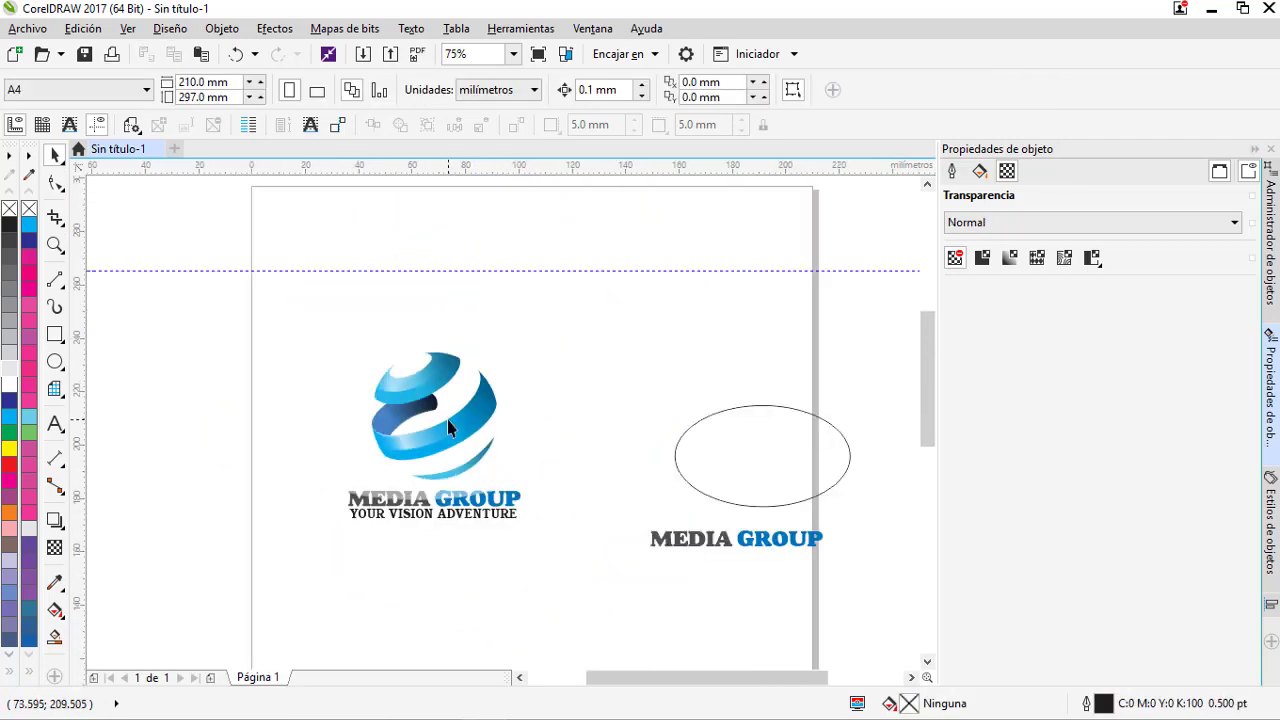